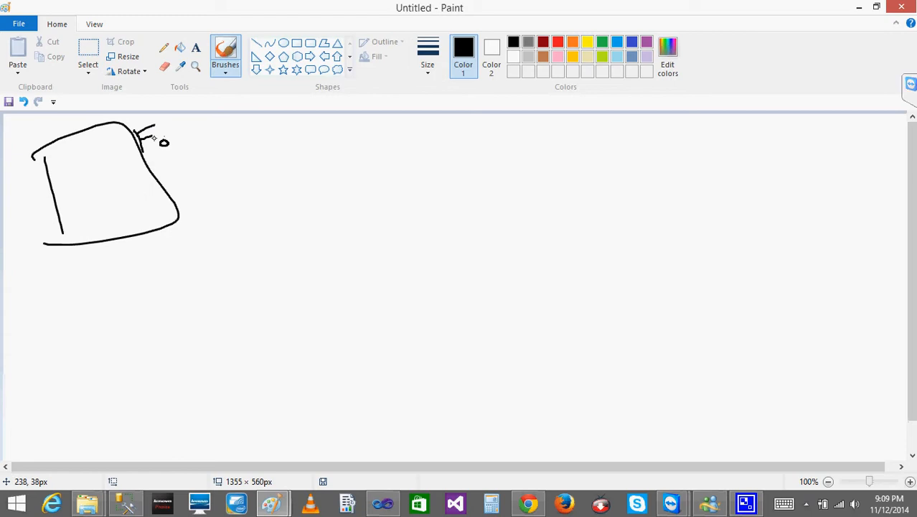
Step: Label the sketched box Folder 1, sketch a second box labelled Folder 2, and write 1, 2 and 3 inside both
{"action": "left_click_drag", "start_coordinate": [220, 131], "coordinate": [221, 146]}
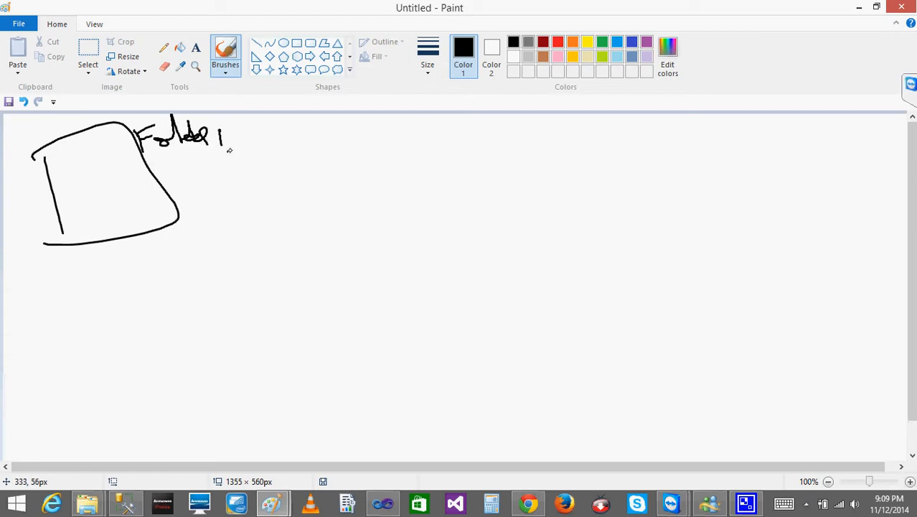
{"action": "mouse_move", "coordinate": [426, 119]}
{"action": "left_mouse_down"}
{"action": "mouse_move", "coordinate": [435, 127]}
{"action": "mouse_move", "coordinate": [477, 117]}
{"action": "mouse_move", "coordinate": [482, 128]}
{"action": "mouse_move", "coordinate": [469, 136]}
{"action": "mouse_move", "coordinate": [515, 120]}
{"action": "mouse_move", "coordinate": [550, 137]}
{"action": "left_mouse_up"}
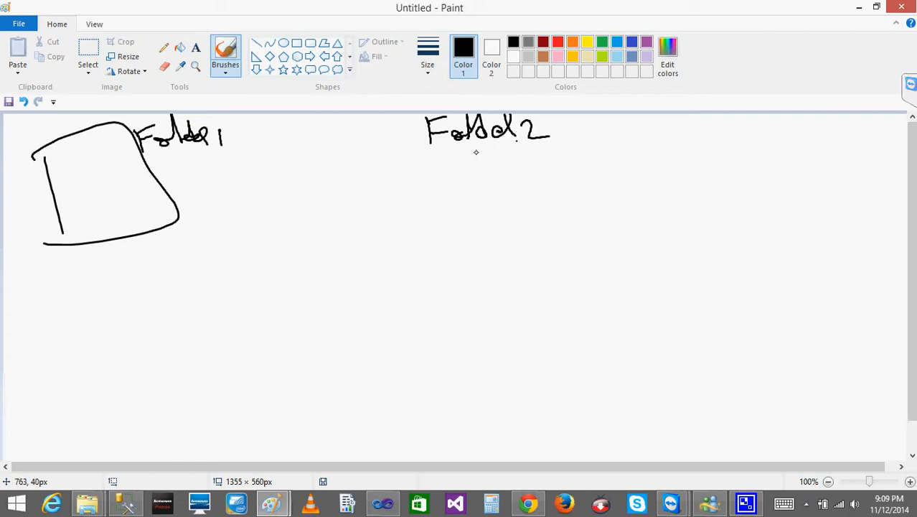
{"action": "left_click_drag", "start_coordinate": [437, 165], "coordinate": [576, 144]}
{"action": "mouse_move", "coordinate": [69, 153]}
{"action": "left_mouse_down"}
{"action": "mouse_move", "coordinate": [110, 179]}
{"action": "mouse_move", "coordinate": [104, 216]}
{"action": "left_mouse_up"}
{"action": "mouse_move", "coordinate": [439, 168]}
{"action": "left_mouse_down"}
{"action": "mouse_move", "coordinate": [452, 229]}
{"action": "mouse_move", "coordinate": [486, 234]}
{"action": "mouse_move", "coordinate": [411, 236]}
{"action": "left_mouse_up"}
{"action": "left_click_drag", "start_coordinate": [474, 171], "coordinate": [476, 192]}
{"action": "mouse_move", "coordinate": [459, 203]}
{"action": "left_mouse_down"}
{"action": "mouse_move", "coordinate": [482, 206]}
{"action": "mouse_move", "coordinate": [491, 220]}
{"action": "mouse_move", "coordinate": [473, 228]}
{"action": "left_mouse_up"}
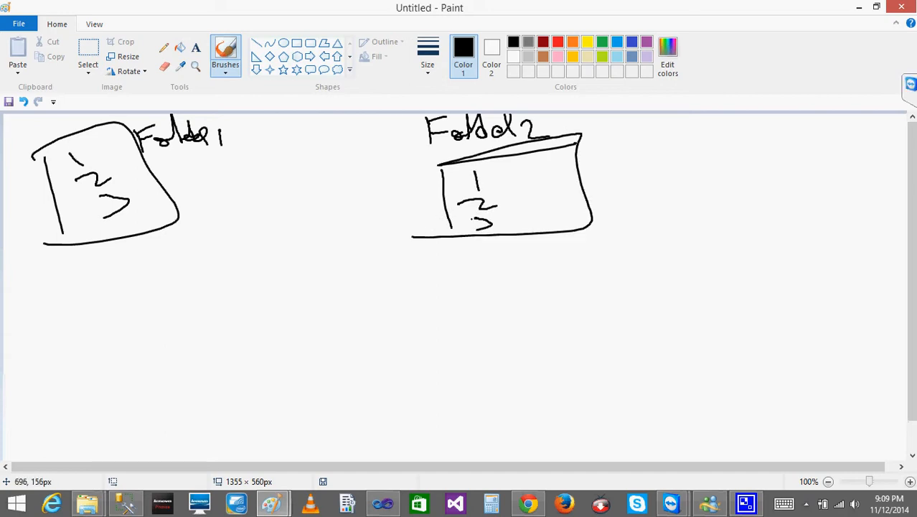
Step: Sketch arrows pointing up at the lower edges of the Folder 1 and Folder 2 boxes
{"action": "mouse_move", "coordinate": [124, 231]}
{"action": "left_mouse_down"}
{"action": "mouse_move", "coordinate": [142, 275]}
{"action": "mouse_move", "coordinate": [119, 271]}
{"action": "left_mouse_up"}
{"action": "left_click_drag", "start_coordinate": [124, 233], "coordinate": [160, 250]}
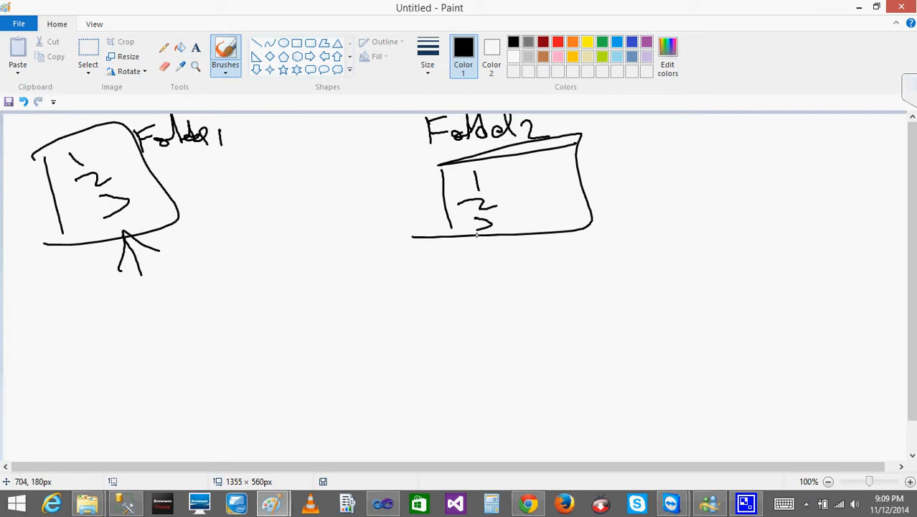
{"action": "left_click_drag", "start_coordinate": [478, 235], "coordinate": [474, 275]}
{"action": "mouse_move", "coordinate": [474, 231]}
{"action": "left_mouse_down"}
{"action": "mouse_move", "coordinate": [447, 264]}
{"action": "mouse_move", "coordinate": [492, 255]}
{"action": "left_mouse_up"}
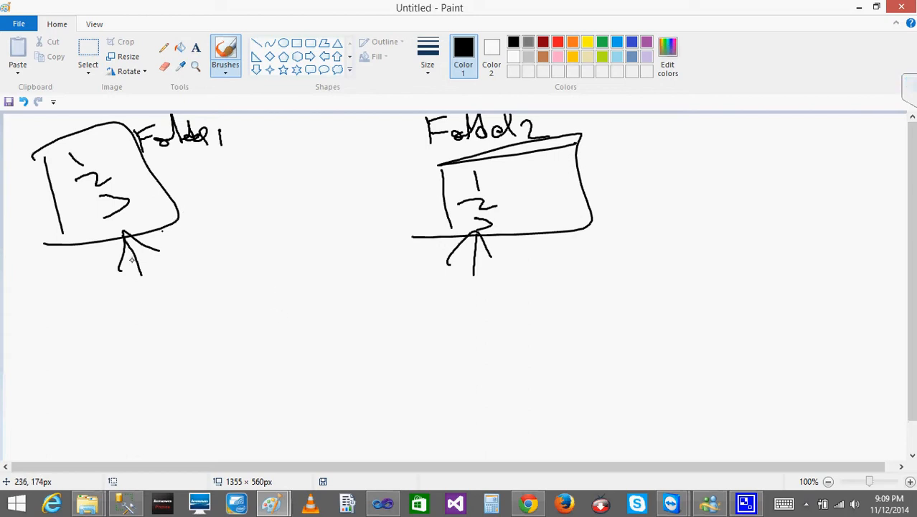
{"action": "mouse_move", "coordinate": [108, 282]}
{"action": "left_mouse_down"}
{"action": "mouse_move", "coordinate": [128, 230]}
{"action": "mouse_move", "coordinate": [174, 263]}
{"action": "left_mouse_up"}
Step: Write two circled, overlapping numbers below the Folder 1 sketch
{"action": "left_click_drag", "start_coordinate": [171, 307], "coordinate": [173, 334]}
{"action": "mouse_move", "coordinate": [174, 309]}
{"action": "left_mouse_down"}
{"action": "mouse_move", "coordinate": [193, 352]}
{"action": "mouse_move", "coordinate": [173, 307]}
{"action": "left_mouse_up"}
{"action": "mouse_move", "coordinate": [166, 327]}
{"action": "left_mouse_down"}
{"action": "mouse_move", "coordinate": [184, 365]}
{"action": "mouse_move", "coordinate": [211, 374]}
{"action": "mouse_move", "coordinate": [188, 323]}
{"action": "left_mouse_up"}
{"action": "left_click_drag", "start_coordinate": [166, 337], "coordinate": [176, 369]}
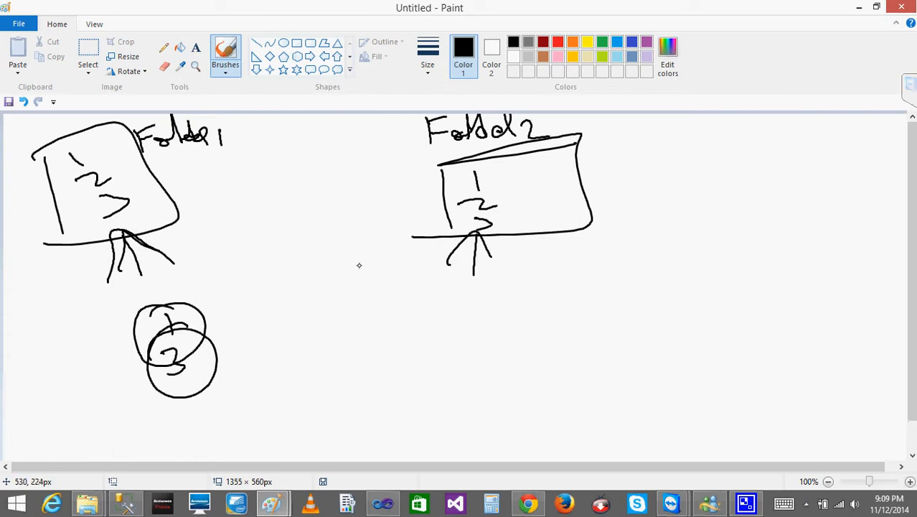
Step: Sketch an arrow towards the Folder 2 box with a circled 3 beneath it
{"action": "mouse_move", "coordinate": [360, 265]}
{"action": "left_mouse_down"}
{"action": "mouse_move", "coordinate": [398, 220]}
{"action": "mouse_move", "coordinate": [404, 243]}
{"action": "left_mouse_up"}
{"action": "mouse_move", "coordinate": [386, 277]}
{"action": "left_mouse_down"}
{"action": "mouse_move", "coordinate": [401, 284]}
{"action": "mouse_move", "coordinate": [389, 300]}
{"action": "left_mouse_up"}
{"action": "left_click_drag", "start_coordinate": [407, 266], "coordinate": [411, 317]}
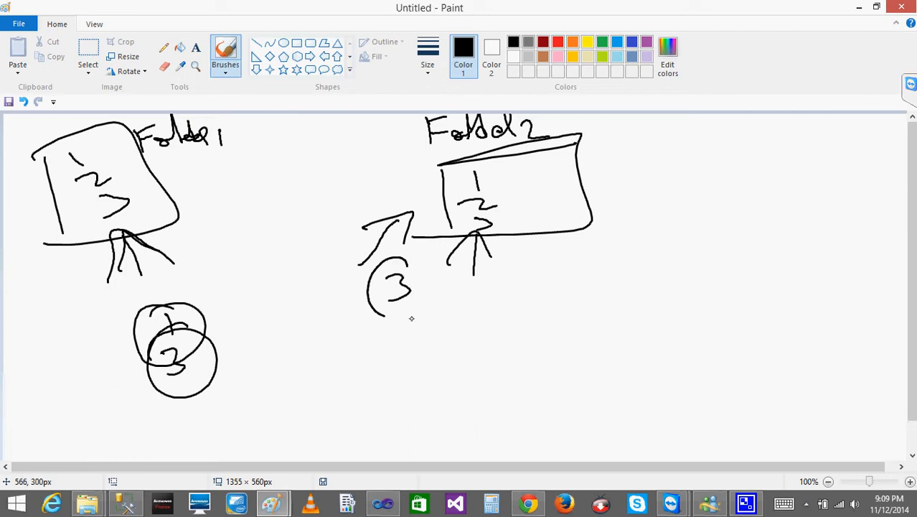
{"action": "left_click_drag", "start_coordinate": [362, 275], "coordinate": [368, 311]}
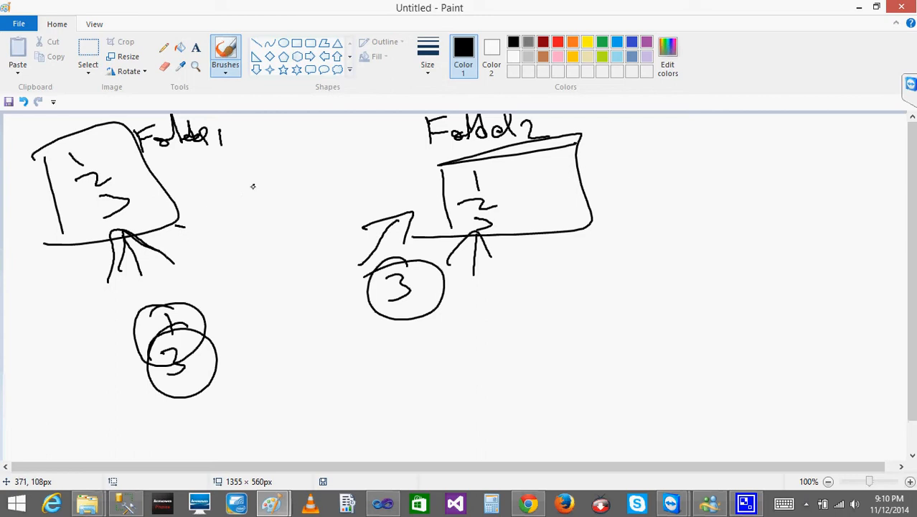
Step: Sketch a circle with a hooked arrow between the two folders and a long arrow leading to Folder 2
{"action": "mouse_move", "coordinate": [252, 186]}
{"action": "left_mouse_down"}
{"action": "mouse_move", "coordinate": [256, 161]}
{"action": "mouse_move", "coordinate": [251, 184]}
{"action": "left_mouse_up"}
{"action": "left_click_drag", "start_coordinate": [276, 222], "coordinate": [294, 248]}
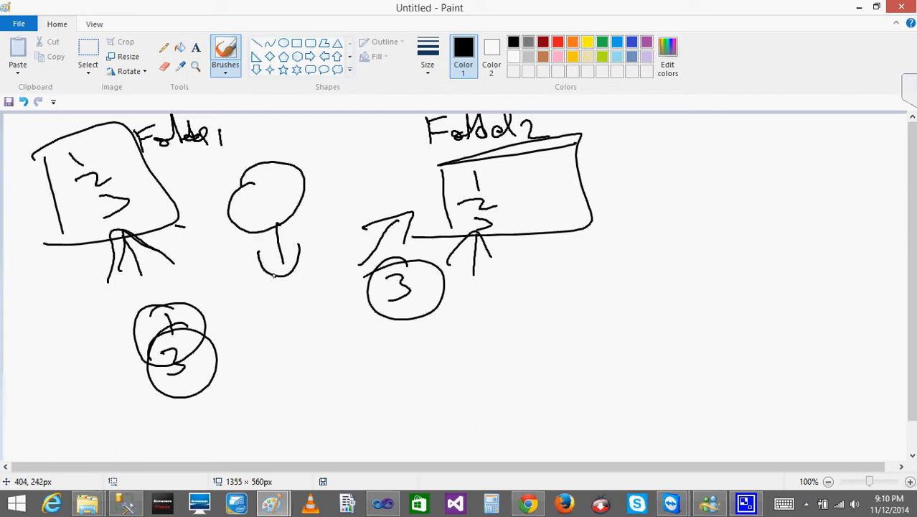
{"action": "left_click_drag", "start_coordinate": [174, 228], "coordinate": [202, 249]}
{"action": "left_click_drag", "start_coordinate": [300, 250], "coordinate": [429, 190]}
{"action": "mouse_move", "coordinate": [372, 200]}
{"action": "left_mouse_down"}
{"action": "mouse_move", "coordinate": [429, 190]}
{"action": "mouse_move", "coordinate": [414, 219]}
{"action": "left_mouse_up"}
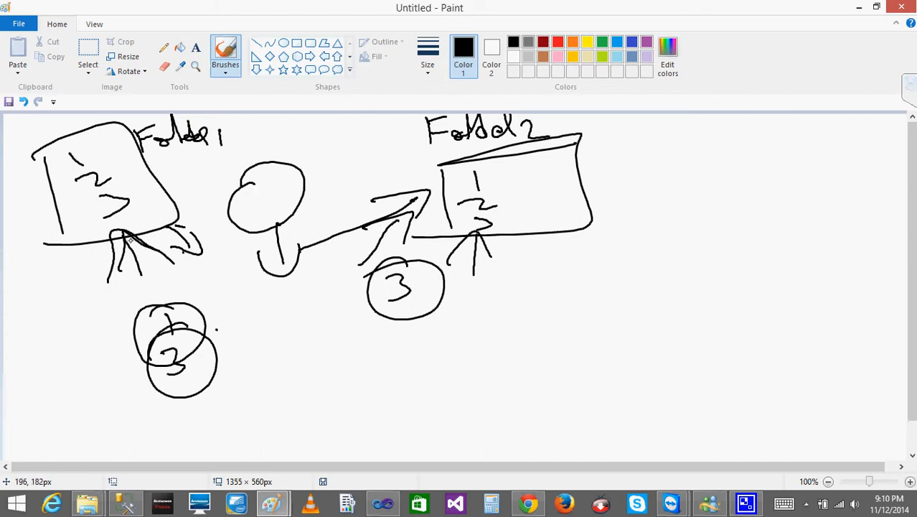
Step: Reinforce the arrows under the Folder 1 and Folder 2 boxes with extra brush strokes
{"action": "left_click_drag", "start_coordinate": [124, 243], "coordinate": [143, 297]}
{"action": "mouse_move", "coordinate": [123, 231]}
{"action": "left_mouse_down"}
{"action": "mouse_move", "coordinate": [100, 275]}
{"action": "mouse_move", "coordinate": [159, 260]}
{"action": "left_mouse_up"}
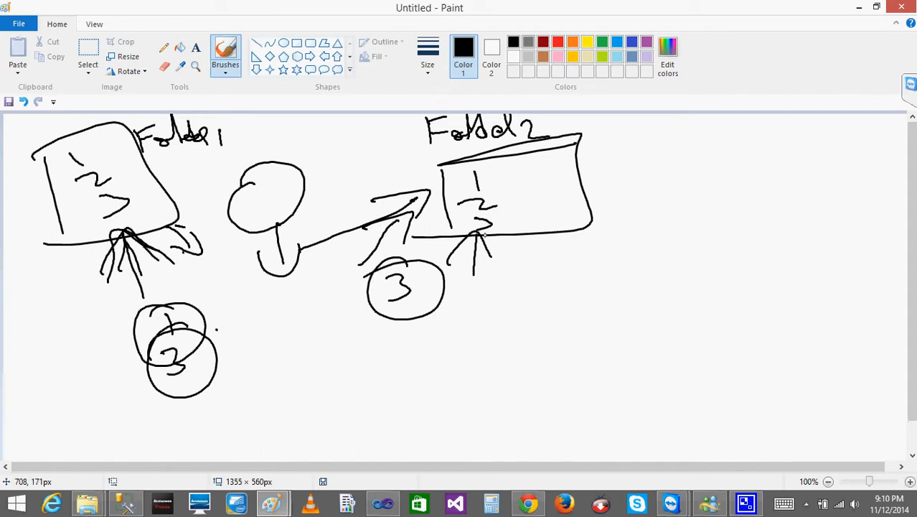
{"action": "left_click_drag", "start_coordinate": [449, 263], "coordinate": [502, 260]}
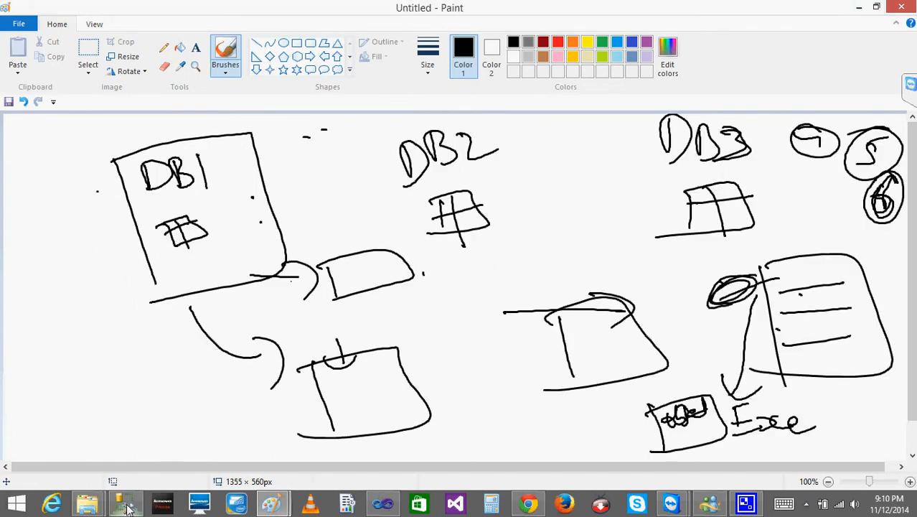
Step: Switch to File Explorer and view the contents of the TestSSISFiles Files folder
{"action": "mouse_move", "coordinate": [87, 504]}
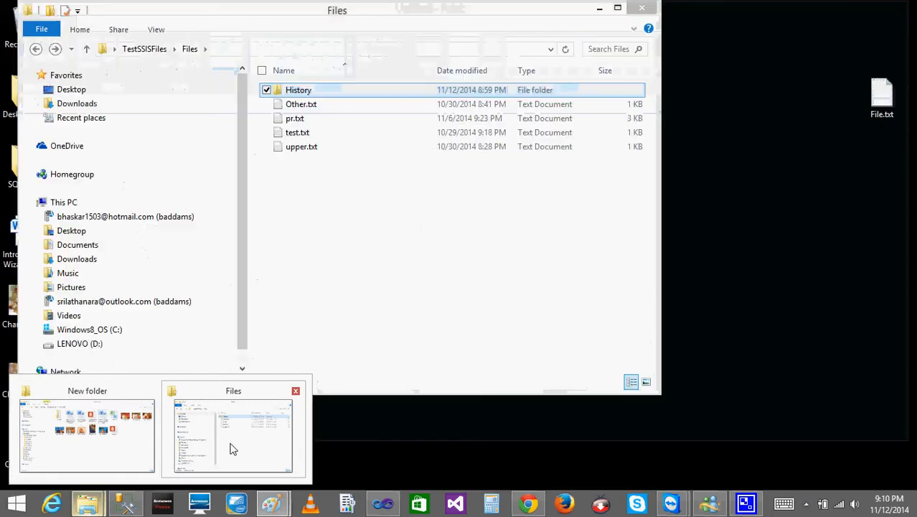
{"action": "left_click", "coordinate": [231, 448]}
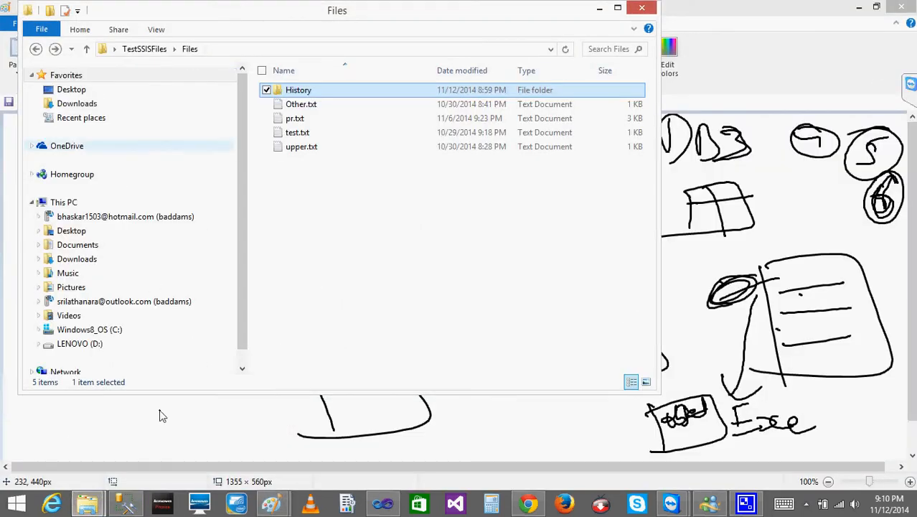
Step: Switch to SQL Server Management Studio and clear the WAITFOR DELAY statement from the open query
{"action": "left_click", "coordinate": [126, 502]}
{"action": "left_click", "coordinate": [387, 183]}
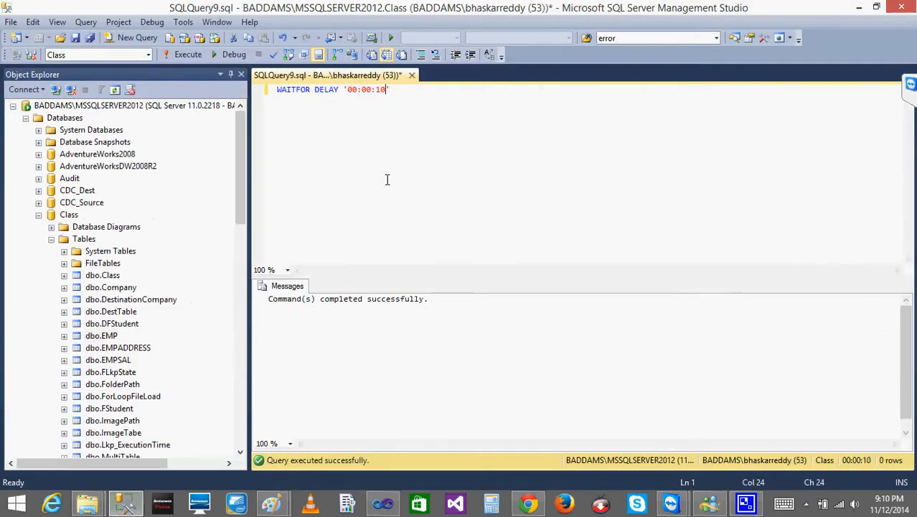
{"action": "key", "text": "shift+Left"}
{"action": "key", "text": "shift+Left"}
{"action": "key", "text": "shift+Left"}
{"action": "key", "text": "shift+Left"}
{"action": "key", "text": "shift+Left"}
{"action": "key", "text": "shift+Left"}
{"action": "key", "text": "shift+Left"}
{"action": "key", "text": "shift+Left"}
{"action": "key", "text": "shift+Left"}
{"action": "key", "text": "shift+Left"}
{"action": "key", "text": "shift+Left"}
{"action": "key", "text": "shift+Left"}
{"action": "key", "text": "shift+Left"}
{"action": "key", "text": "shift+Left"}
{"action": "key", "text": "shift+Left"}
{"action": "key", "text": "shift+Left"}
{"action": "key", "text": "shift+Left"}
{"action": "key", "text": "shift+Left"}
{"action": "key", "text": "shift+Left"}
{"action": "key", "text": "shift+Left"}
{"action": "key", "text": "Delete"}
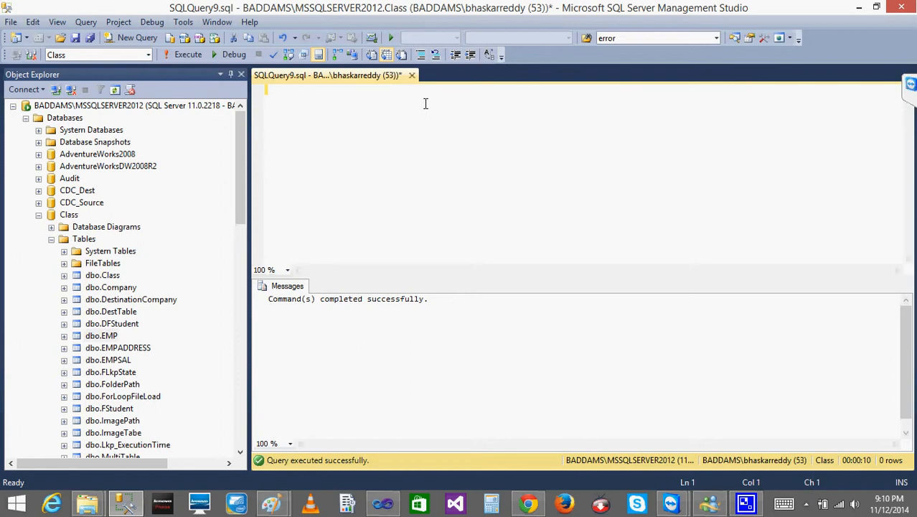
Step: Collapse the Class database and look over the server's list of databases
{"action": "left_click", "coordinate": [39, 214]}
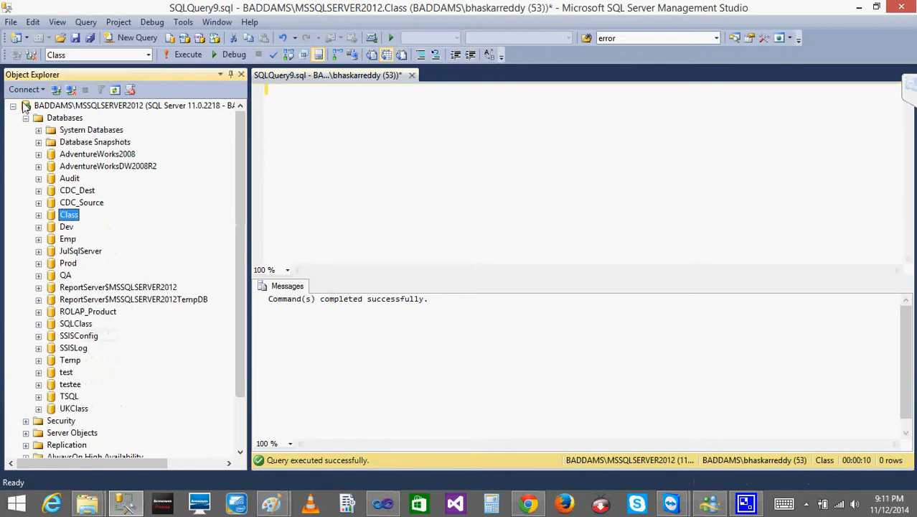
{"action": "left_click", "coordinate": [26, 118]}
{"action": "left_click", "coordinate": [26, 117]}
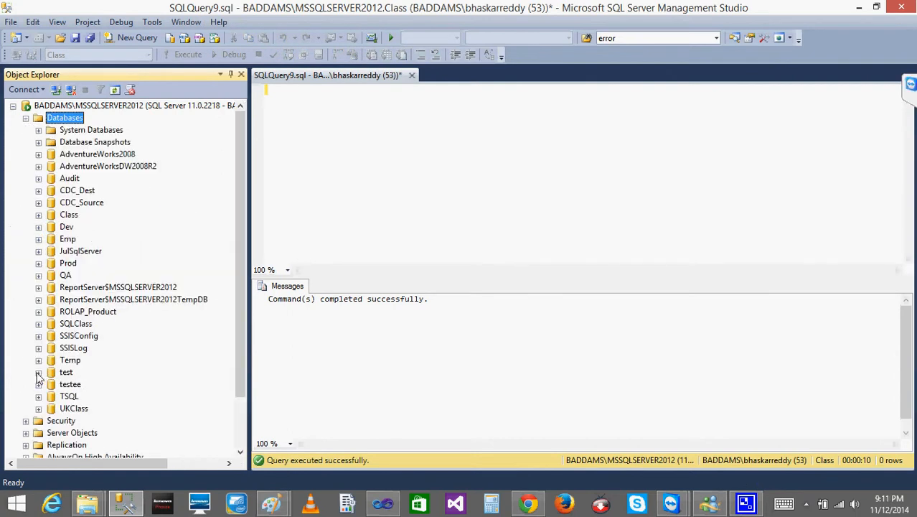
Step: Switch to Visual Studio and check the server and database settings of Package3's Test connection manager
{"action": "left_click", "coordinate": [383, 503]}
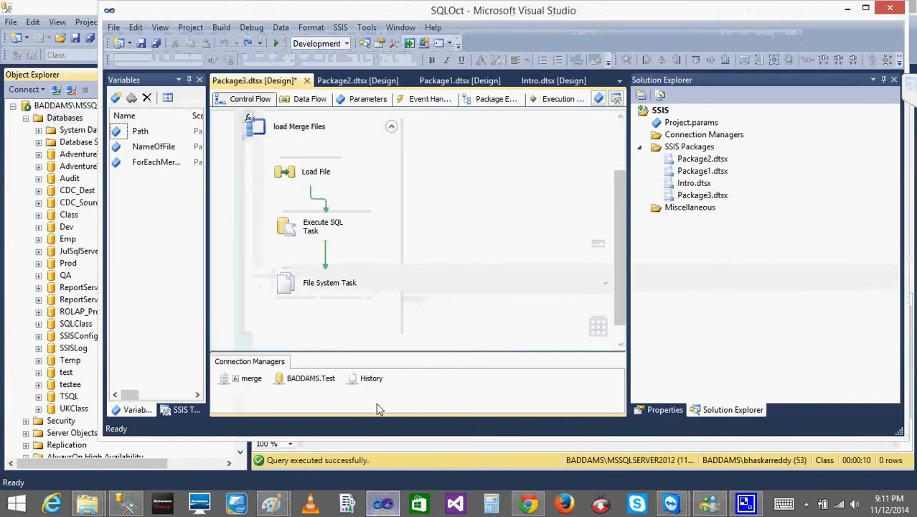
{"action": "left_click", "coordinate": [296, 382]}
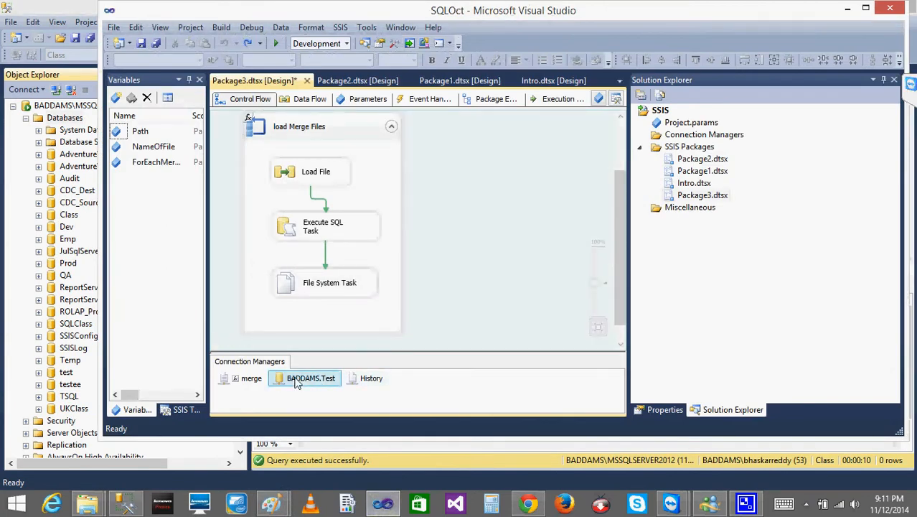
{"action": "double_click", "coordinate": [296, 382]}
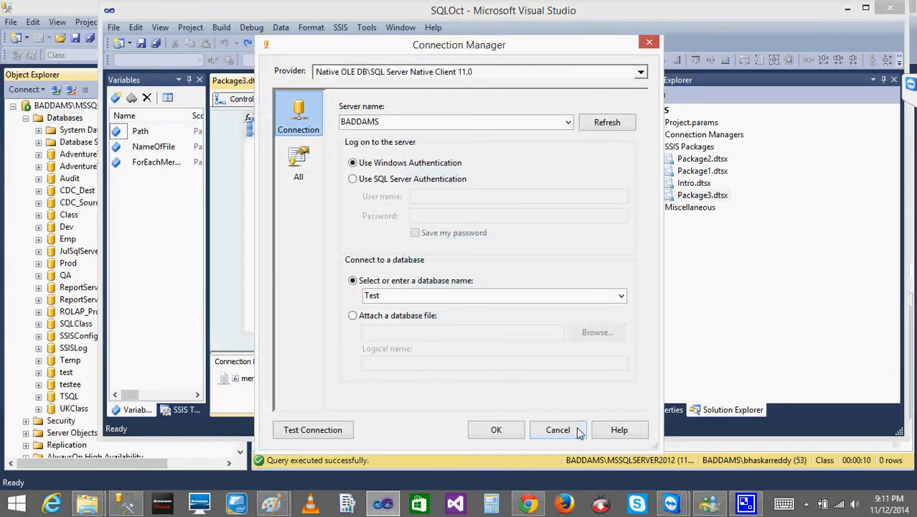
{"action": "left_click", "coordinate": [578, 430]}
Step: Return to SQL Server Management Studio, connect Object Explorer to the server used by the Test connection, and expand its databases
{"action": "left_click", "coordinate": [125, 504]}
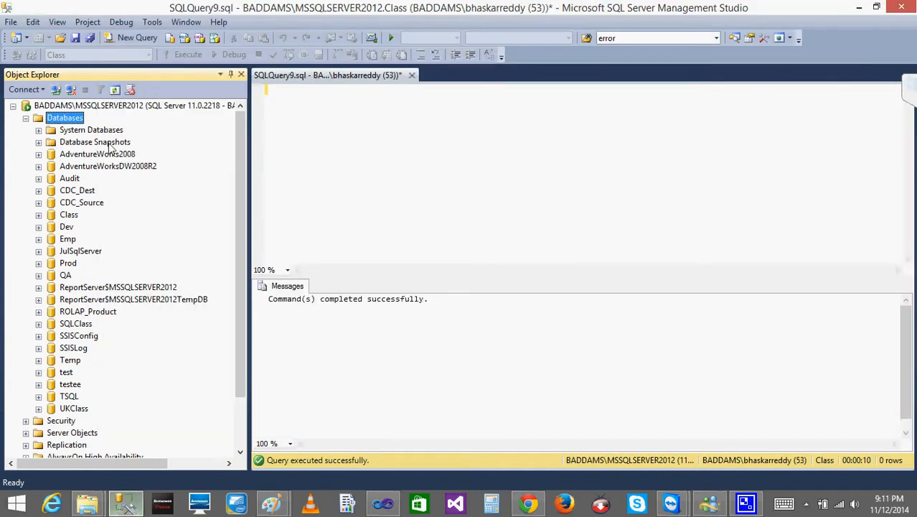
{"action": "left_click", "coordinate": [57, 91]}
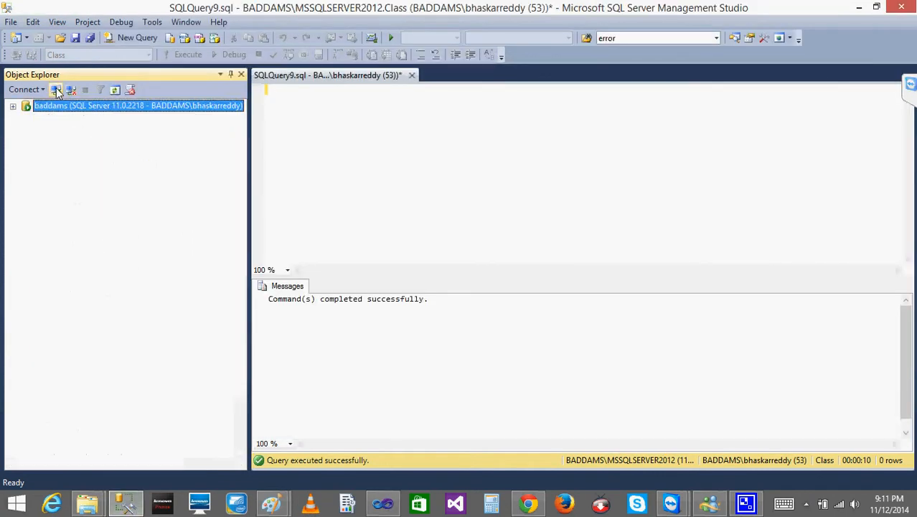
{"action": "left_click", "coordinate": [56, 90]}
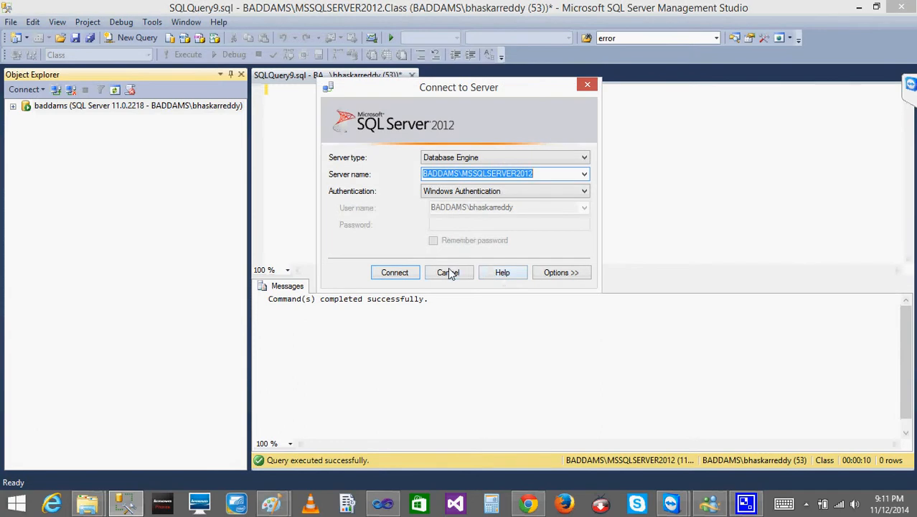
{"action": "left_click", "coordinate": [449, 273]}
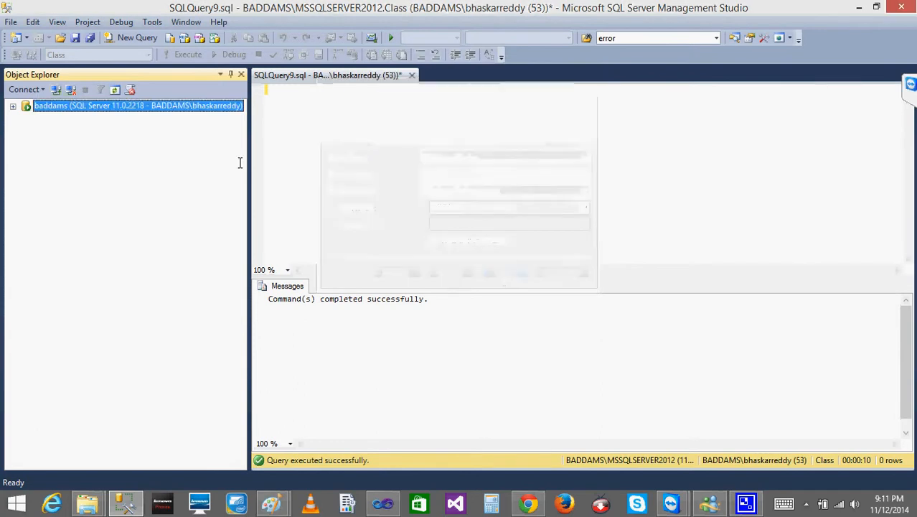
{"action": "left_click", "coordinate": [13, 106]}
Step: Open a new query on the Test database and begin a CREATE TABLE statement for a table named FolderPath
{"action": "left_click", "coordinate": [67, 288]}
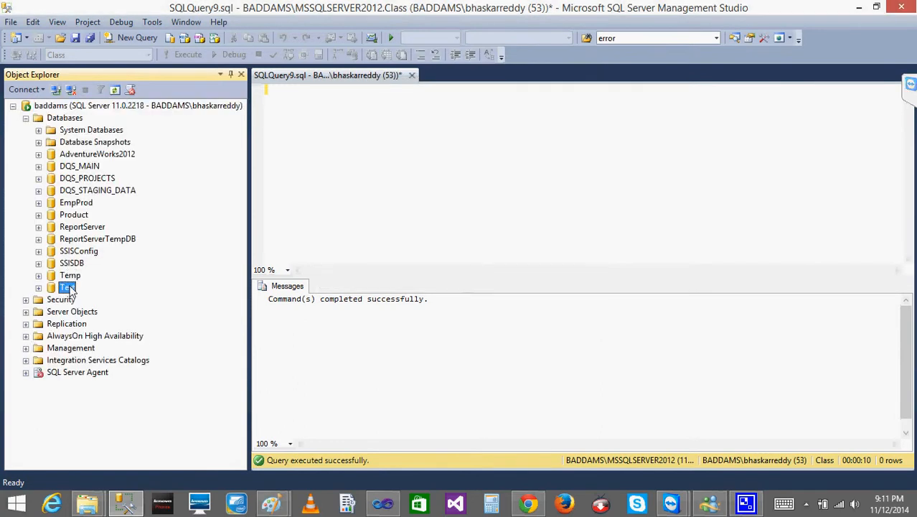
{"action": "left_click", "coordinate": [132, 37]}
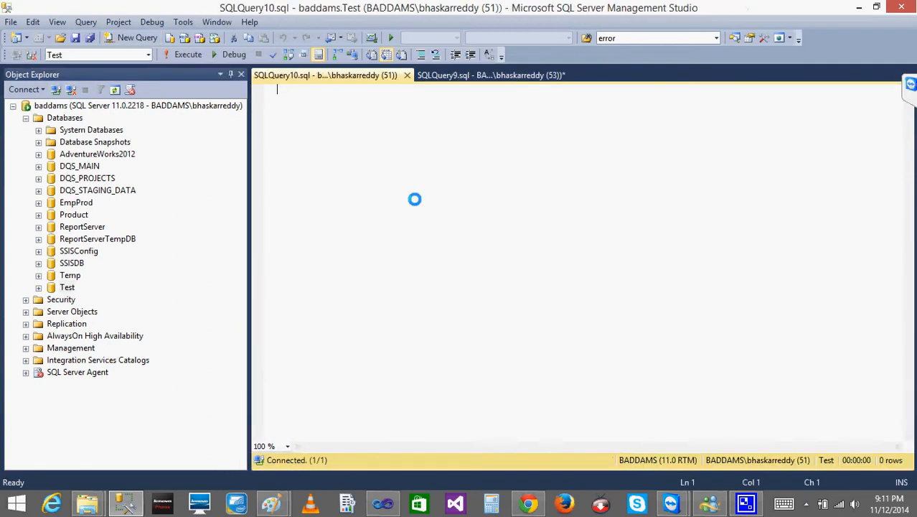
{"action": "type", "text": "CREATE "}
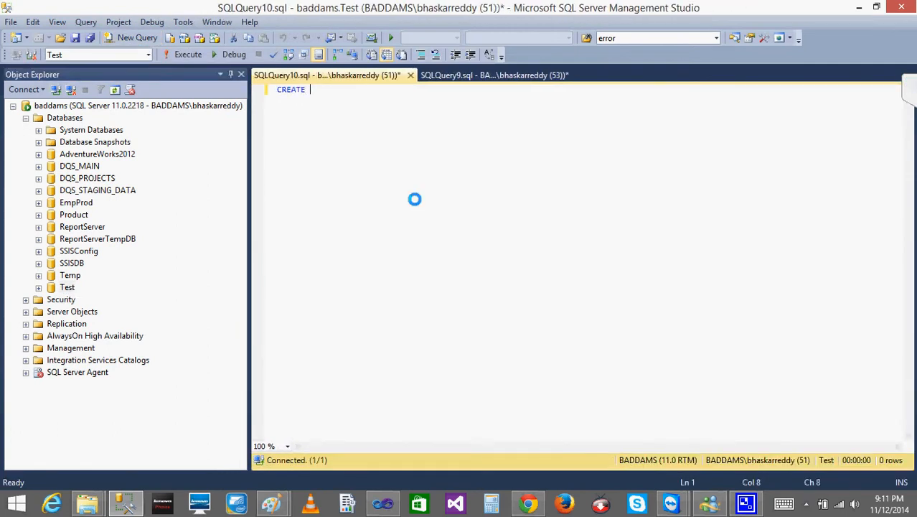
{"action": "type", "text": "TABLE ABC"}
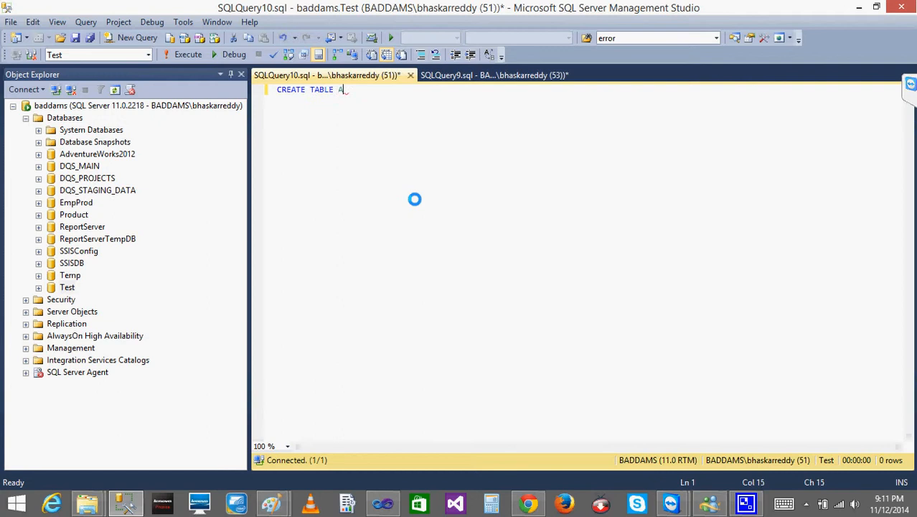
{"action": "key", "text": "BackSpace"}
{"action": "key", "text": "BackSpace"}
{"action": "key", "text": "BackSpace"}
{"action": "type", "text": "FOLDERPATH"}
{"action": "key", "text": "BackSpace"}
{"action": "key", "text": "BackSpace"}
{"action": "key", "text": "BackSpace"}
{"action": "key", "text": "BackSpace"}
{"action": "key", "text": "BackSpace"}
{"action": "key", "text": "BackSpace"}
{"action": "key", "text": "BackSpace"}
{"action": "key", "text": "BackSpace"}
{"action": "type", "text": "lderPath"}
{"action": "key", "text": "Return"}
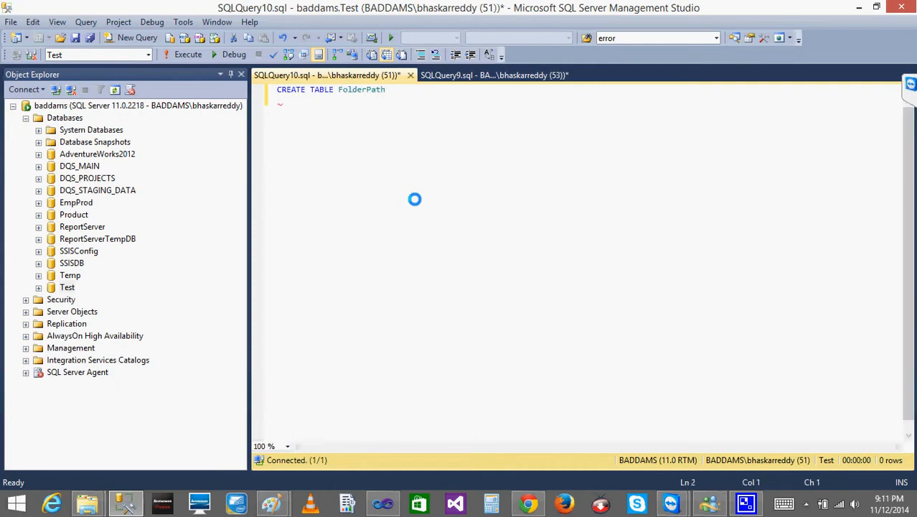
Step: Open the table's column list and define a FolderID column of type INT
{"action": "type", "text": "("}
{"action": "key", "text": "Return"}
{"action": "type", "text": "ID IDENT"}
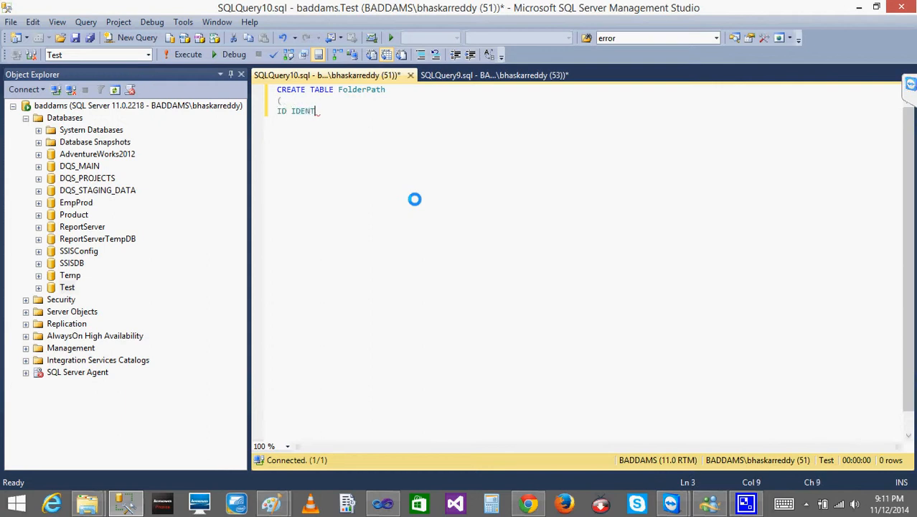
{"action": "key", "text": "BackSpace"}
{"action": "key", "text": "BackSpace"}
{"action": "key", "text": "BackSpace"}
{"action": "key", "text": "BackSpace"}
{"action": "key", "text": "BackSpace"}
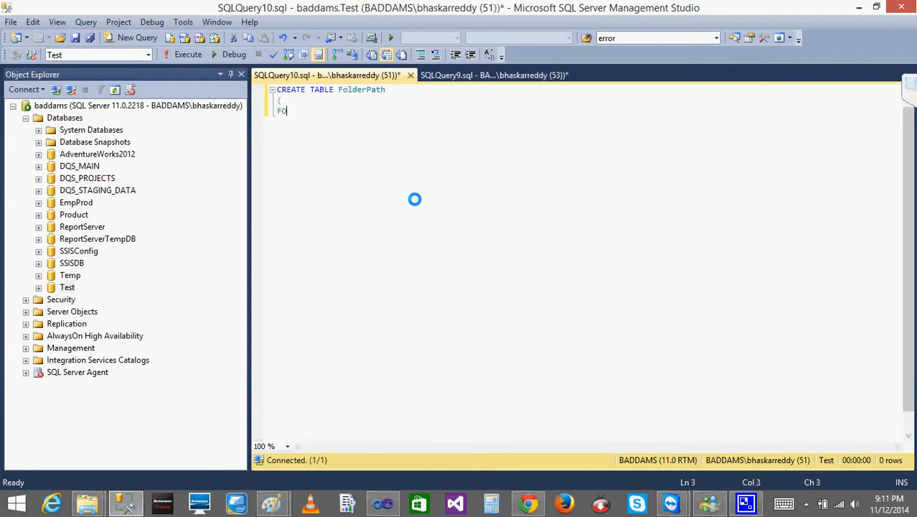
{"action": "key", "text": "BackSpace"}
{"action": "key", "text": "BackSpace"}
{"action": "key", "text": "BackSpace"}
{"action": "key", "text": "BackSpace"}
{"action": "type", "text": "olderID INT"}
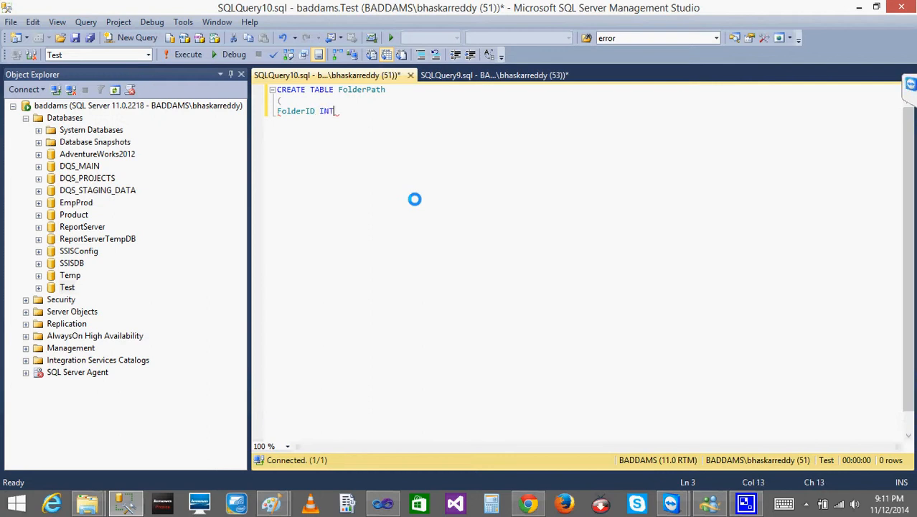
{"action": "type", "text": ","}
Step: Add a FolderPath column of type VARCHAR(100) to the CREATE TABLE statement and close its column list
{"action": "key", "text": "Return"}
{"action": "type", "text": "F"}
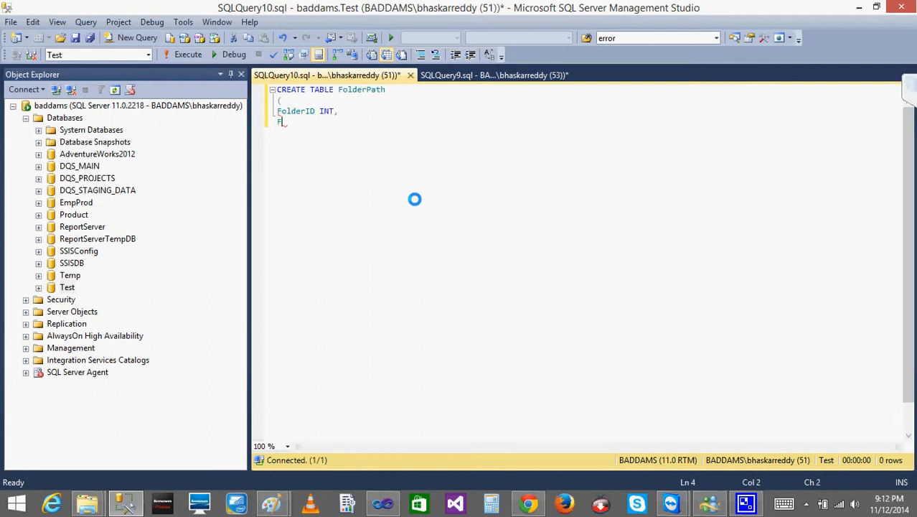
{"action": "type", "text": "olderPath VARCHAR(100"}
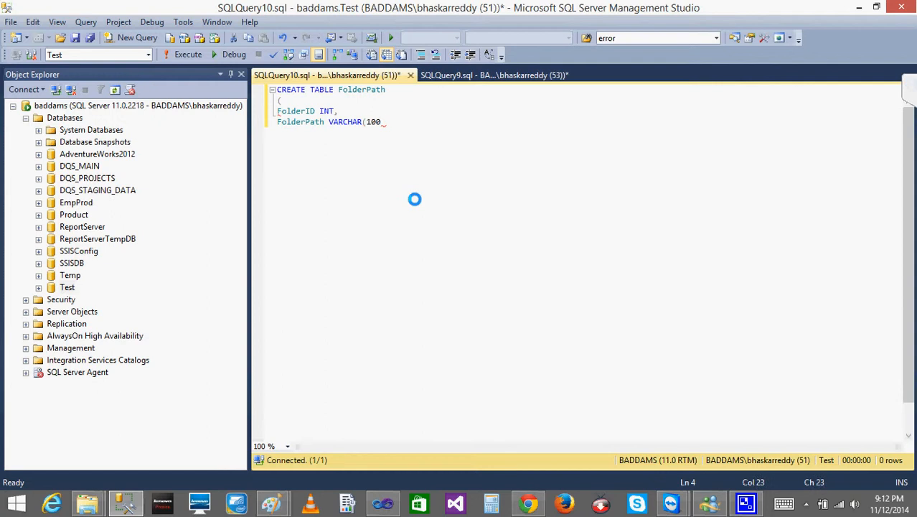
{"action": "type", "text": ")"}
{"action": "key", "text": "Return"}
{"action": "type", "text": ")"}
{"action": "key", "text": "Return"}
{"action": "key", "text": "Return"}
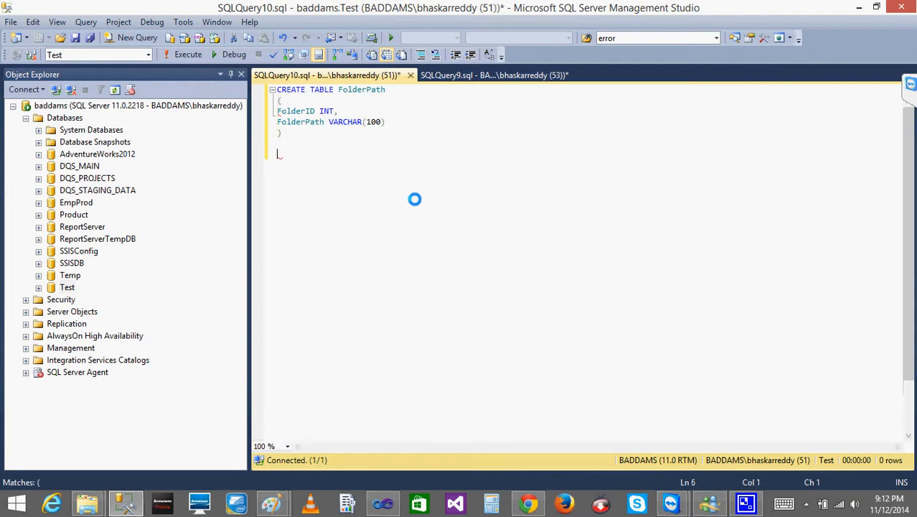
Step: Begin an INSERT INTO FolderPath statement with an opened VALUES list below the table definition
{"action": "key", "text": "Return"}
{"action": "type", "text": "INSERT "}
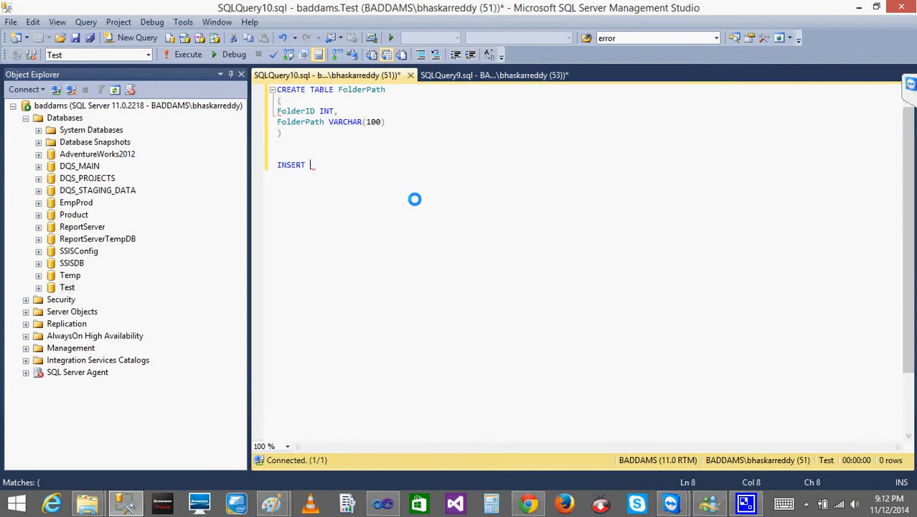
{"action": "type", "text": "INTO F"}
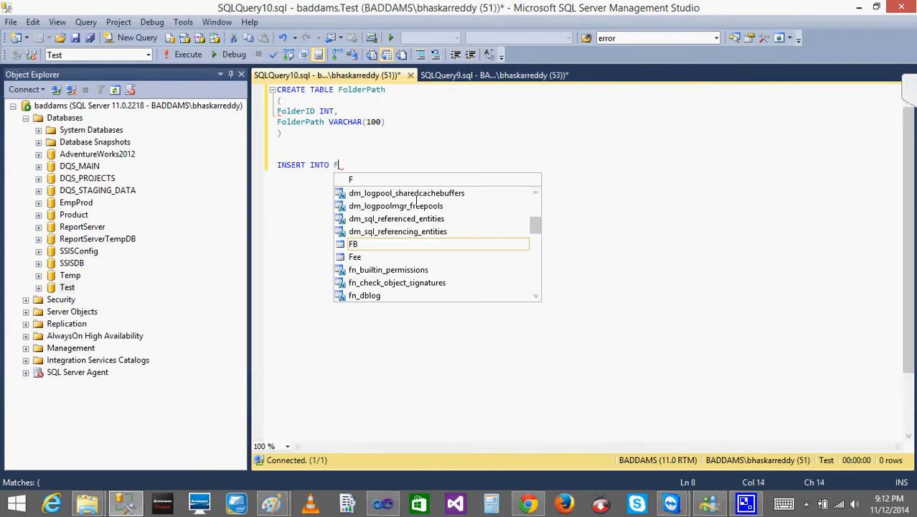
{"action": "type", "text": "ol"}
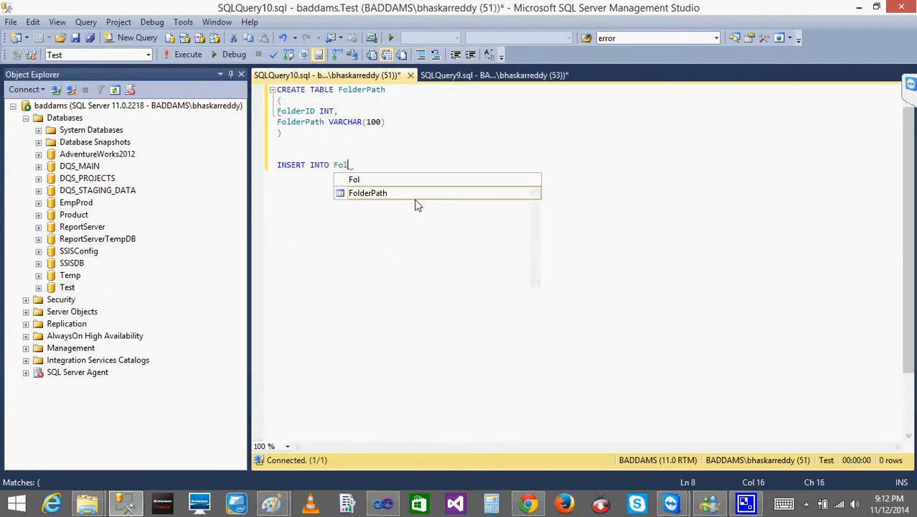
{"action": "key", "text": "Return"}
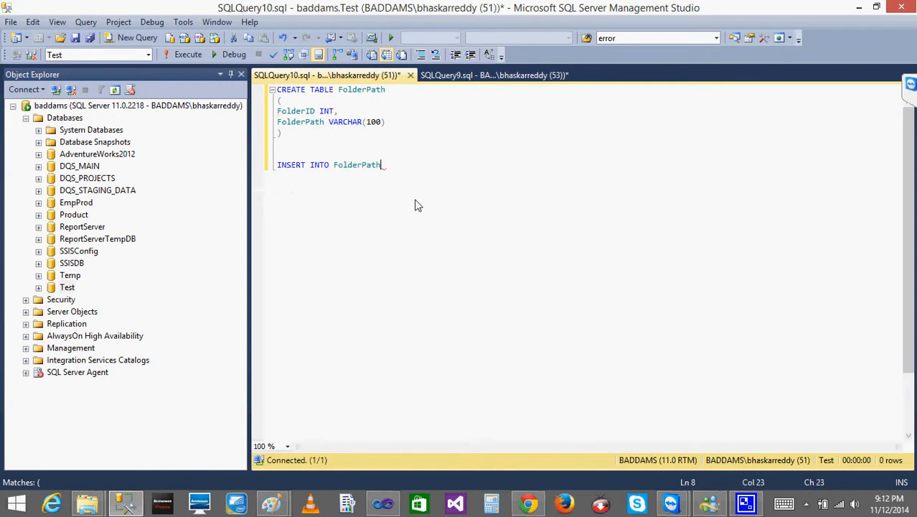
{"action": "key", "text": "Return"}
{"action": "type", "text": "VALUES"}
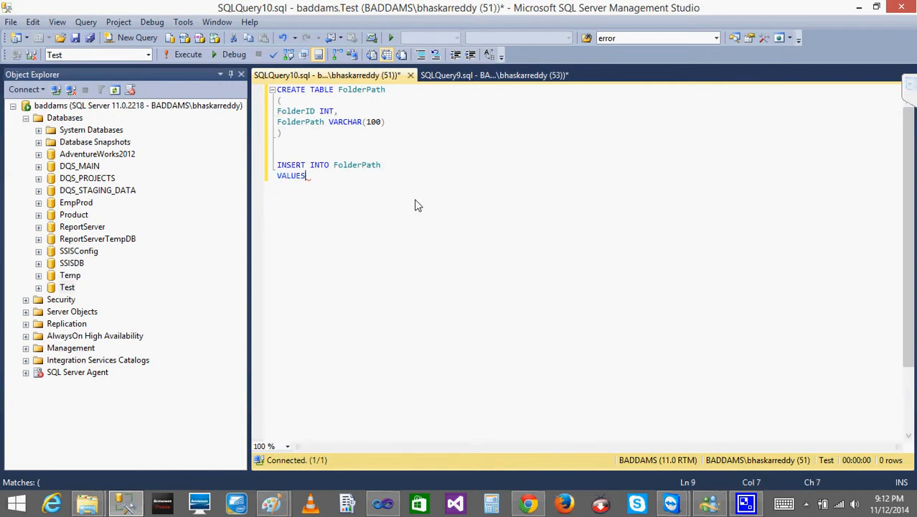
{"action": "type", "text": "("}
Step: Switch to the File Explorer window on the Files folder and copy Merge1.txt, Merge2.txt and Merge3.txt from its History subfolder
{"action": "mouse_move", "coordinate": [90, 508]}
{"action": "left_click", "coordinate": [225, 456]}
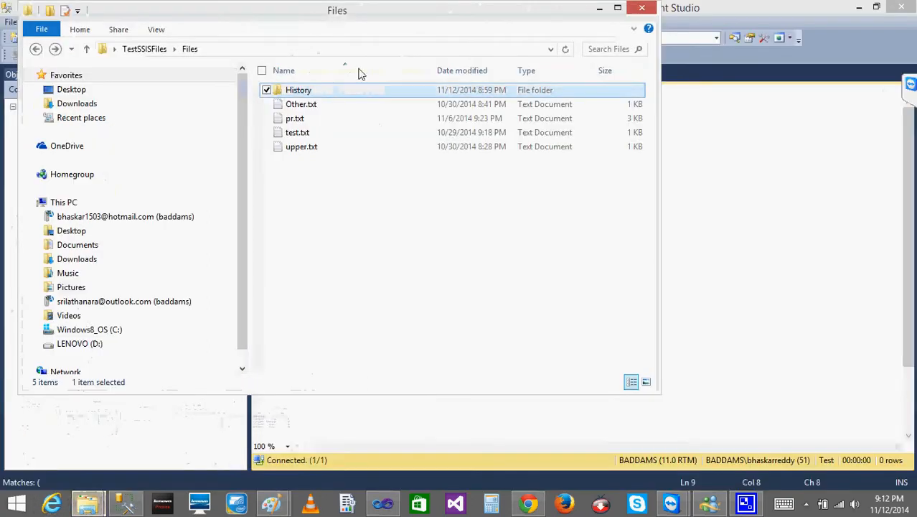
{"action": "left_click", "coordinate": [298, 94]}
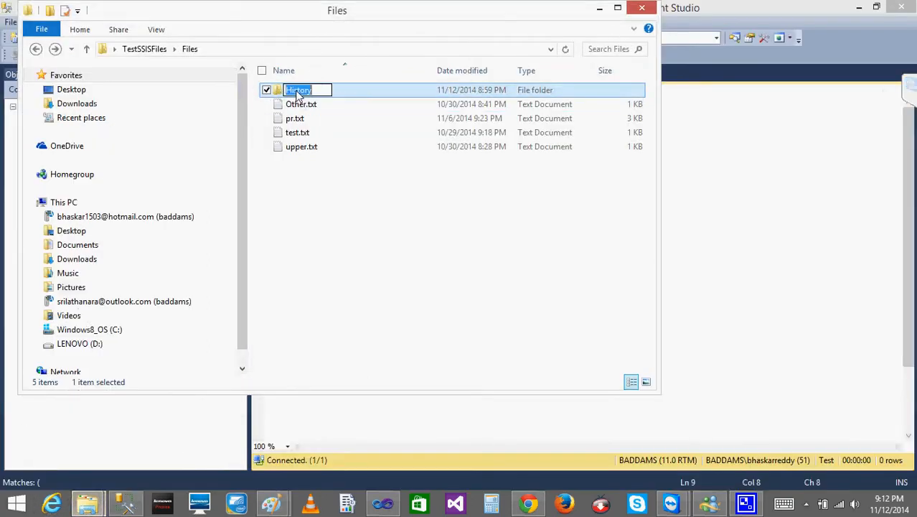
{"action": "double_click", "coordinate": [274, 94]}
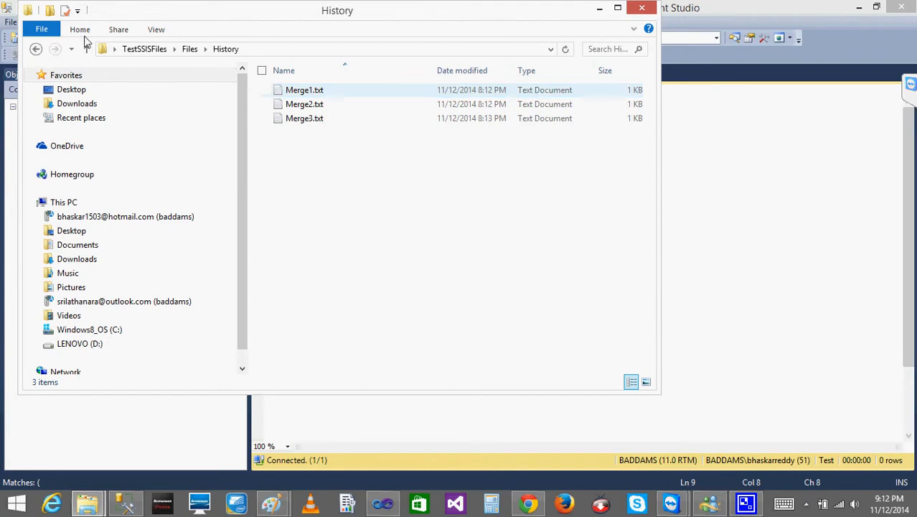
{"action": "left_click", "coordinate": [266, 91]}
{"action": "left_click", "coordinate": [267, 104]}
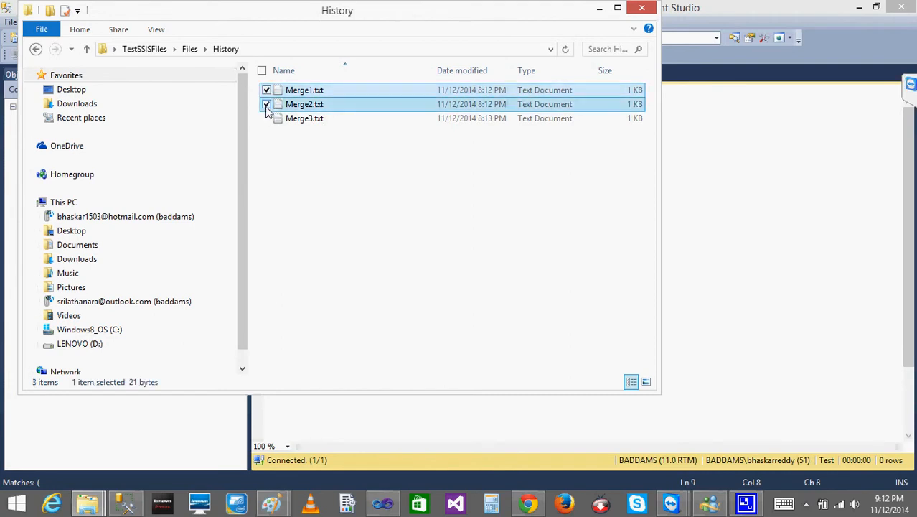
{"action": "left_click", "coordinate": [267, 118]}
{"action": "right_click", "coordinate": [308, 104]}
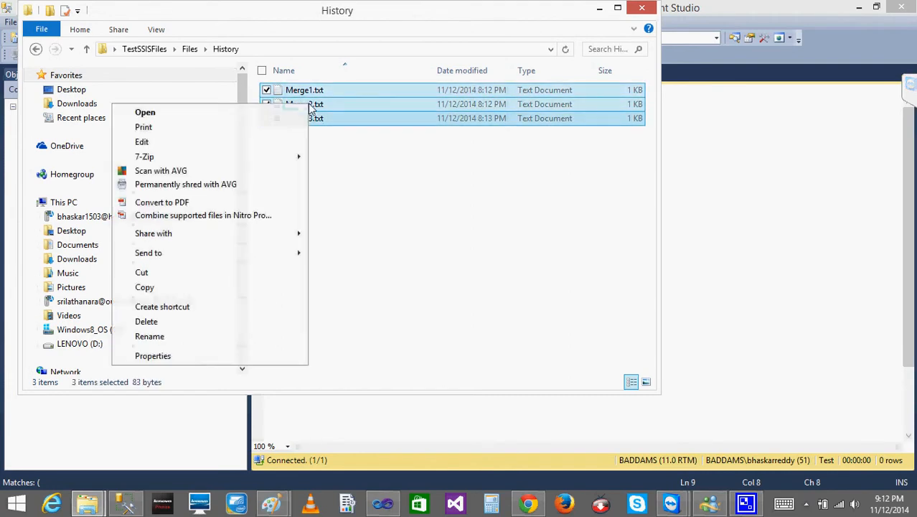
{"action": "left_click", "coordinate": [157, 288]}
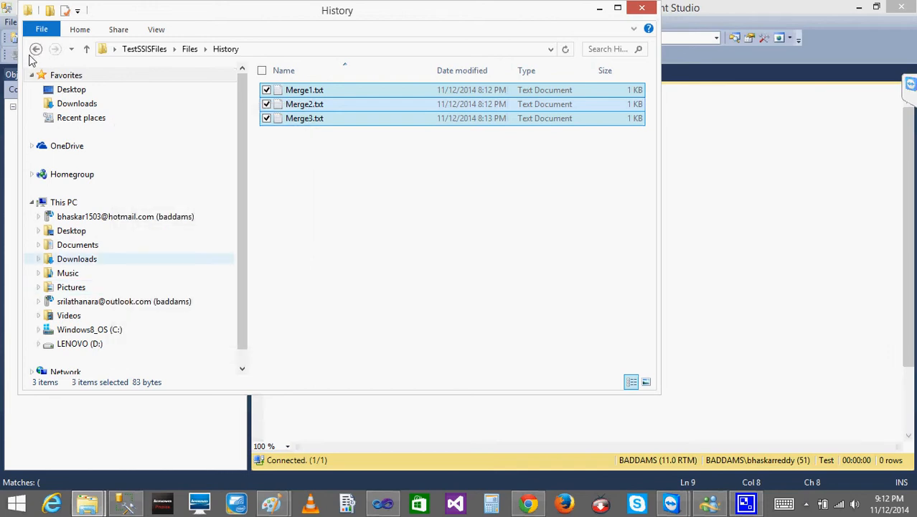
Step: Return to the Files folder and create a new subfolder named F1
{"action": "key", "text": "BackSpace"}
{"action": "right_click", "coordinate": [313, 231]}
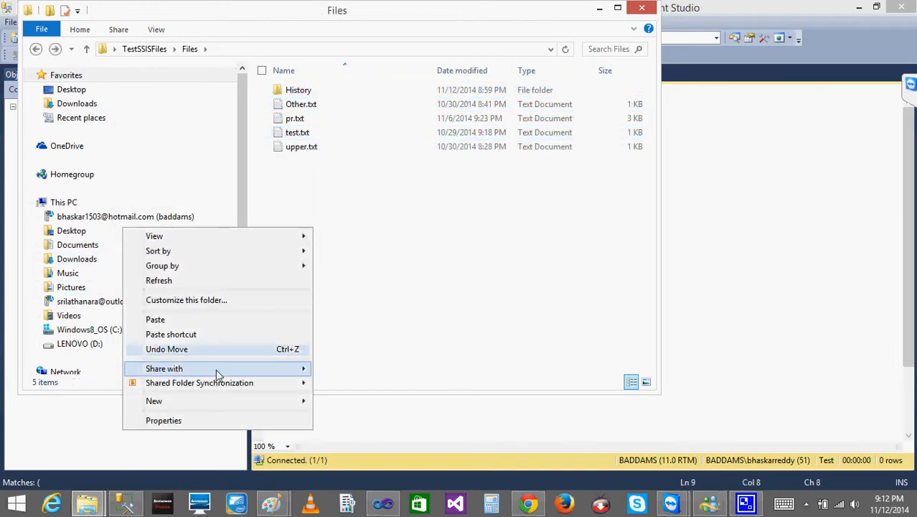
{"action": "mouse_move", "coordinate": [210, 402]}
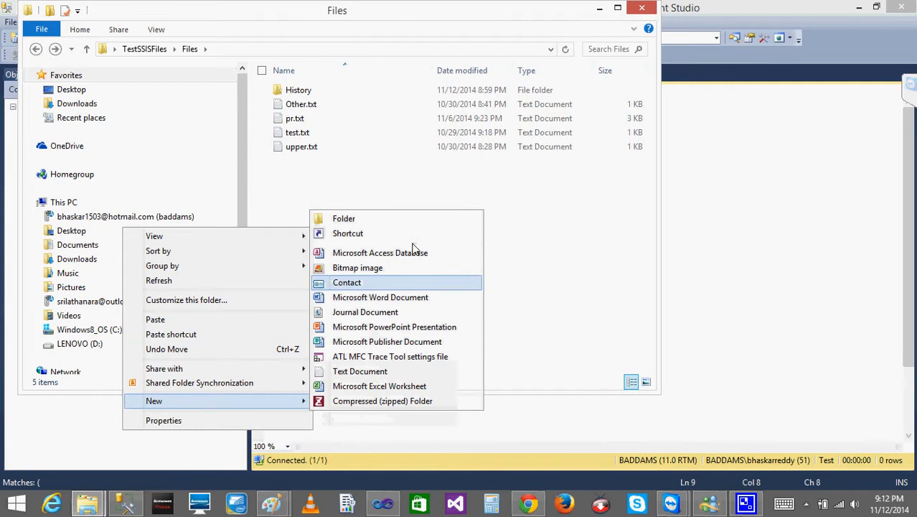
{"action": "left_click", "coordinate": [363, 220]}
{"action": "type", "text": "F"}
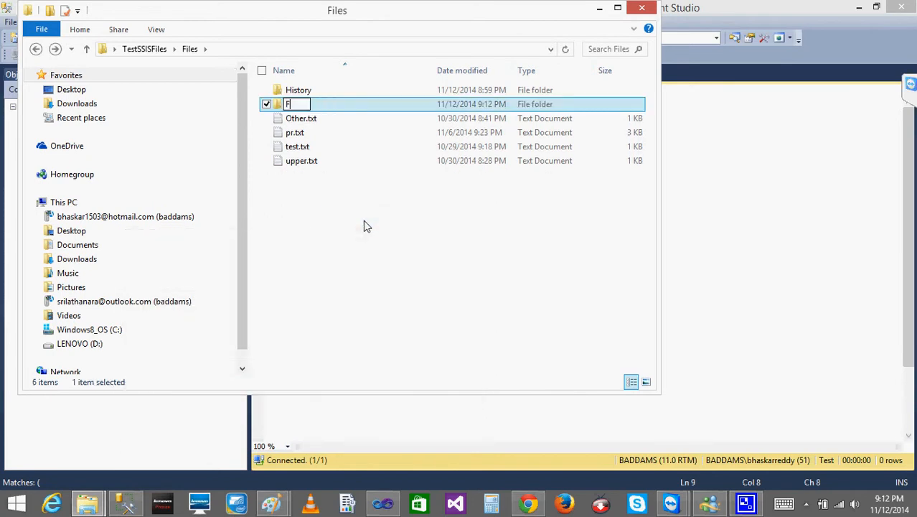
{"action": "type", "text": "ol"}
{"action": "key", "text": "BackSpace"}
{"action": "key", "text": "BackSpace"}
{"action": "type", "text": "1"}
{"action": "left_click", "coordinate": [341, 245]}
Step: Create a second subfolder named F2 in the Files folder
{"action": "right_click", "coordinate": [340, 245]}
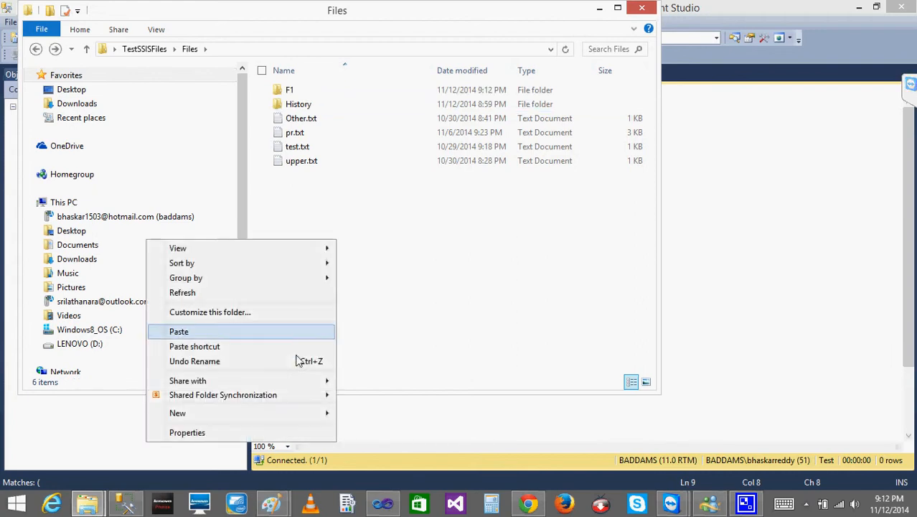
{"action": "mouse_move", "coordinate": [307, 421]}
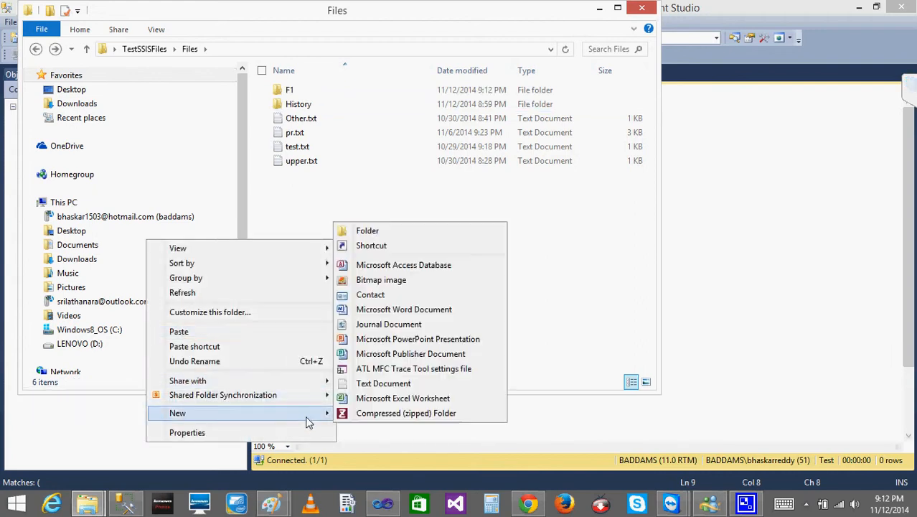
{"action": "left_click", "coordinate": [394, 235]}
{"action": "type", "text": "F"}
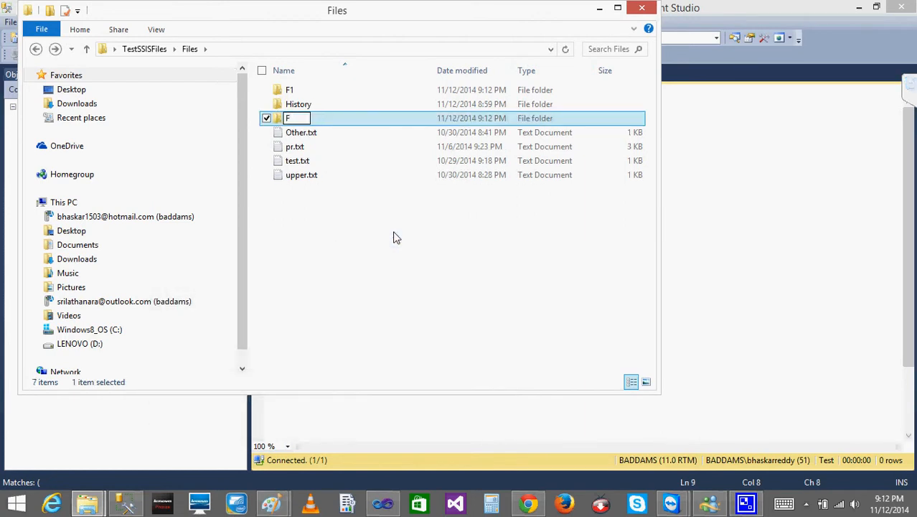
{"action": "type", "text": "2"}
{"action": "left_click", "coordinate": [360, 260]}
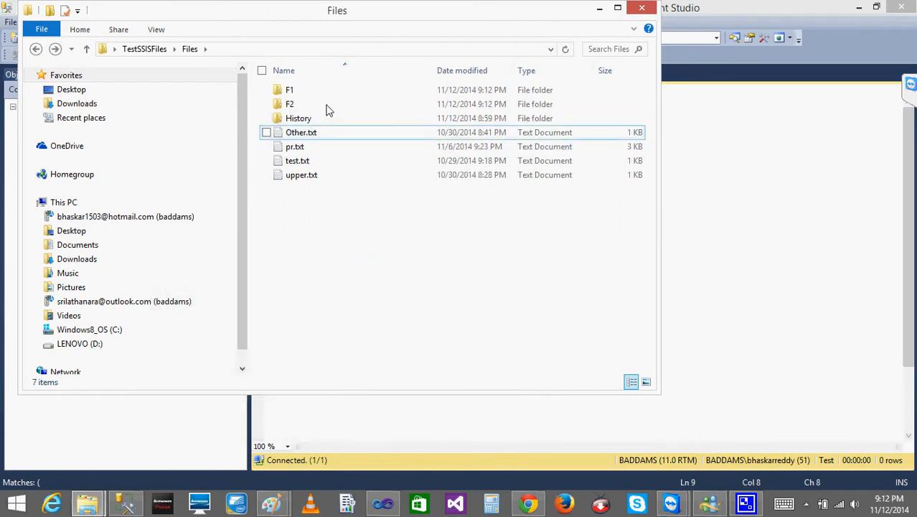
Step: Paste the three copied Merge text files into both the F1 and F2 folders
{"action": "double_click", "coordinate": [302, 92]}
{"action": "key", "text": "ctrl+v"}
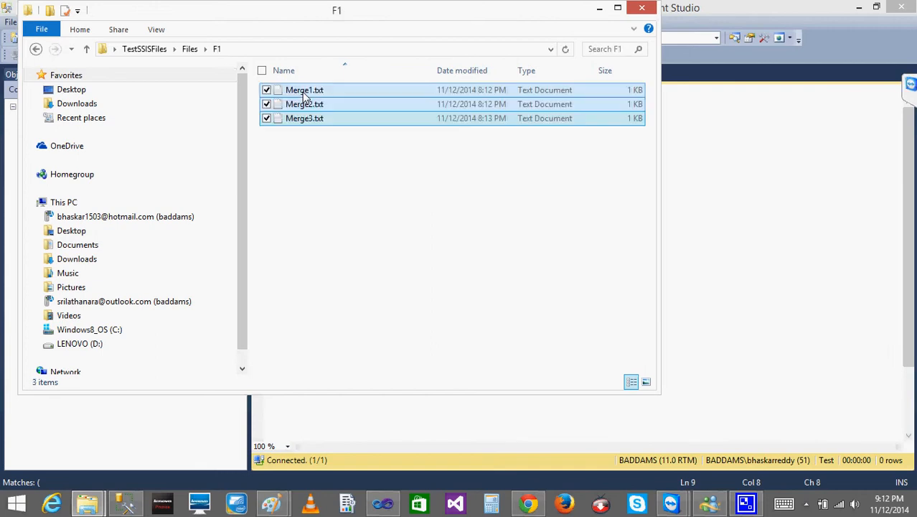
{"action": "left_click", "coordinate": [36, 49]}
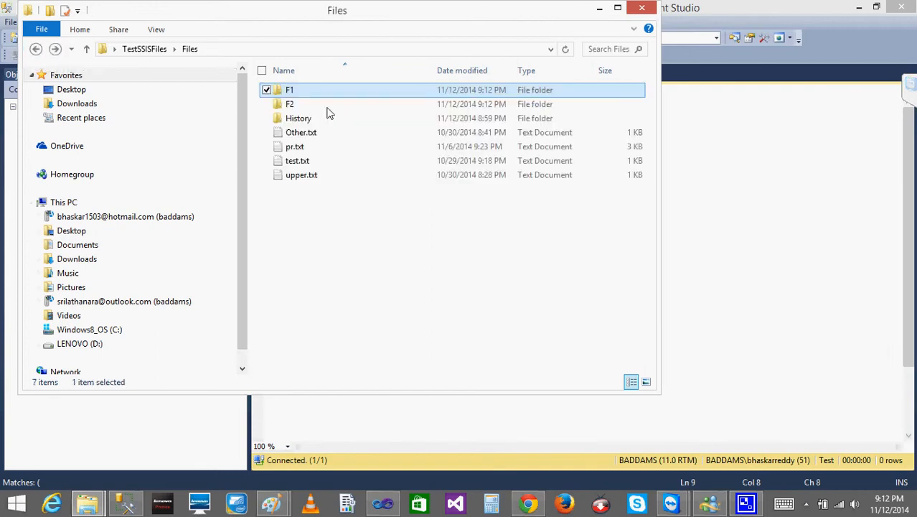
{"action": "double_click", "coordinate": [287, 106]}
{"action": "key", "text": "ctrl+v"}
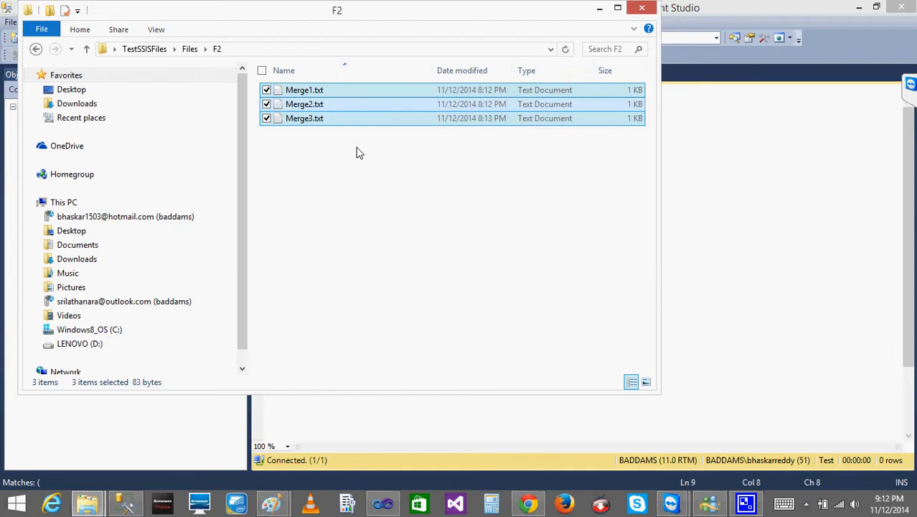
Step: Delete all the Merge text files from the History folder and return to the Files folder
{"action": "left_click", "coordinate": [36, 51]}
{"action": "double_click", "coordinate": [316, 119]}
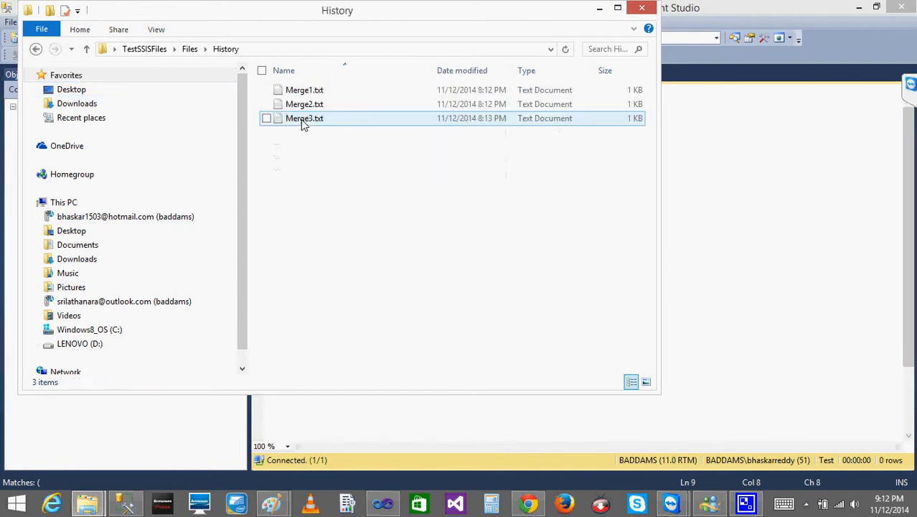
{"action": "key", "text": "ctrl+a"}
{"action": "key", "text": "Delete"}
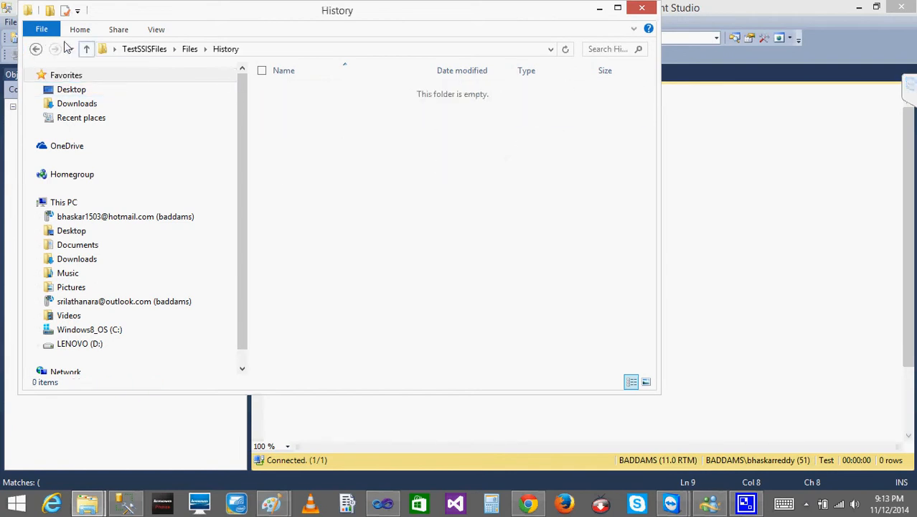
{"action": "left_click", "coordinate": [36, 49]}
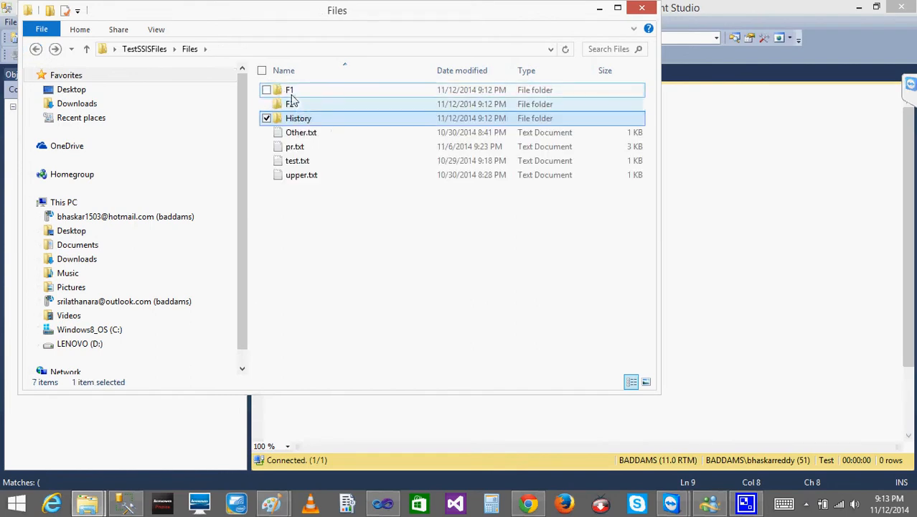
Step: Open Merge1.txt from the F1 folder in Notepad
{"action": "left_click", "coordinate": [290, 93]}
{"action": "double_click", "coordinate": [290, 93]}
{"action": "left_click", "coordinate": [294, 95]}
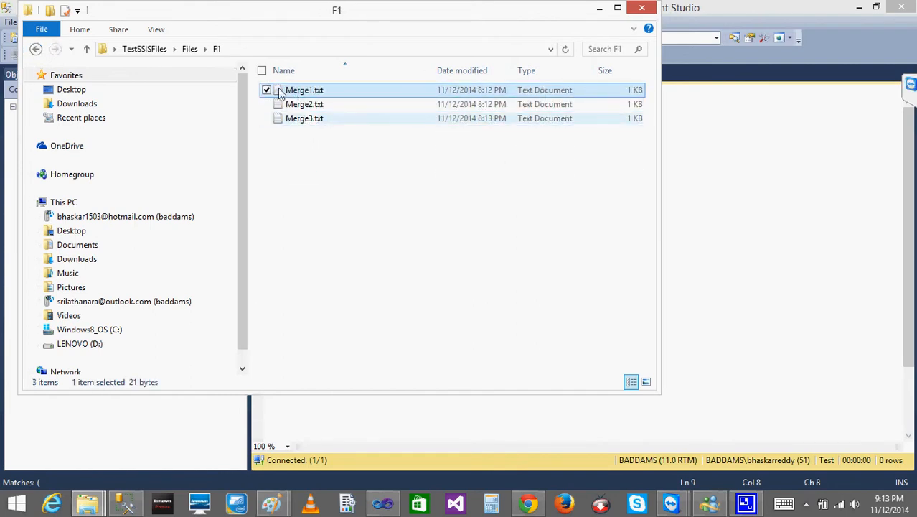
{"action": "double_click", "coordinate": [295, 93]}
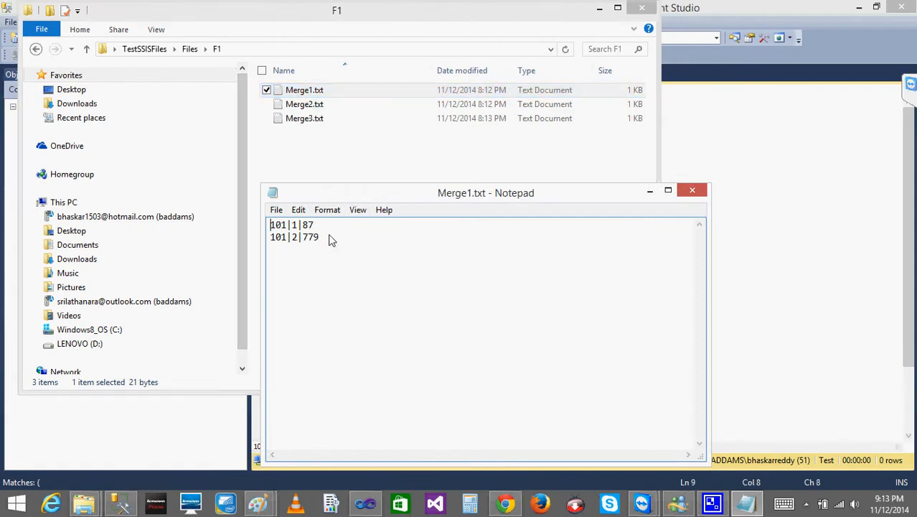
{"action": "left_click", "coordinate": [337, 242]}
{"action": "key", "text": "BackSpace"}
{"action": "key", "text": "BackSpace"}
{"action": "key", "text": "BackSpace"}
{"action": "key", "text": "BackSpace"}
{"action": "key", "text": "BackSpace"}
{"action": "key", "text": "BackSpace"}
{"action": "key", "text": "BackSpace"}
{"action": "key", "text": "BackSpace"}
{"action": "key", "text": "BackSpace"}
{"action": "key", "text": "BackSpace"}
{"action": "key", "text": "BackSpace"}
{"action": "key", "text": "BackSpace"}
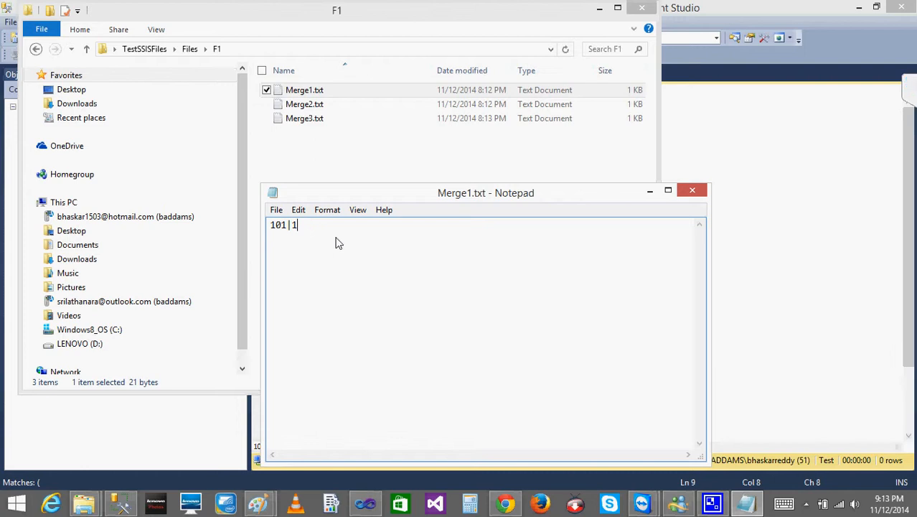
{"action": "key", "text": "ctrl+z"}
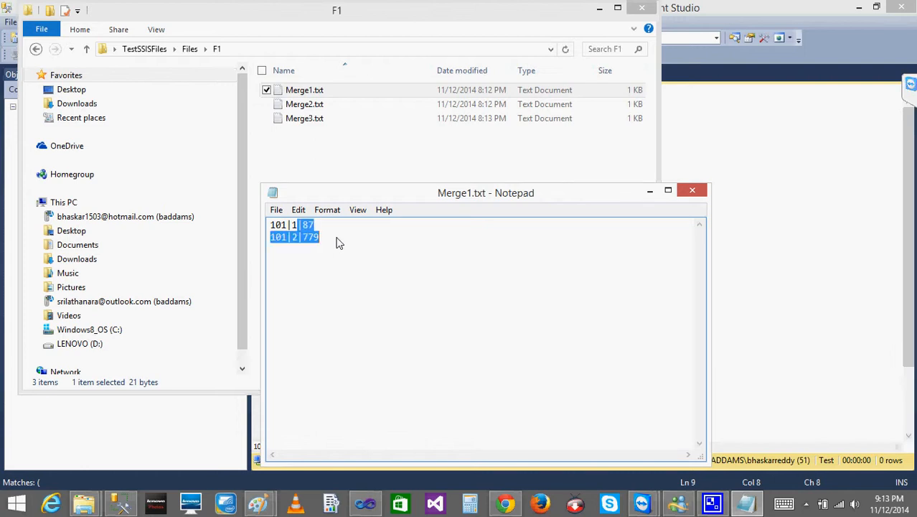
Step: Delete the second line, 101|2|779, from F1's Merge1.txt, then save and close the file
{"action": "left_click", "coordinate": [338, 243]}
{"action": "key", "text": "BackSpace"}
{"action": "key", "text": "BackSpace"}
{"action": "key", "text": "BackSpace"}
{"action": "key", "text": "BackSpace"}
{"action": "key", "text": "BackSpace"}
{"action": "key", "text": "BackSpace"}
{"action": "key", "text": "BackSpace"}
{"action": "key", "text": "BackSpace"}
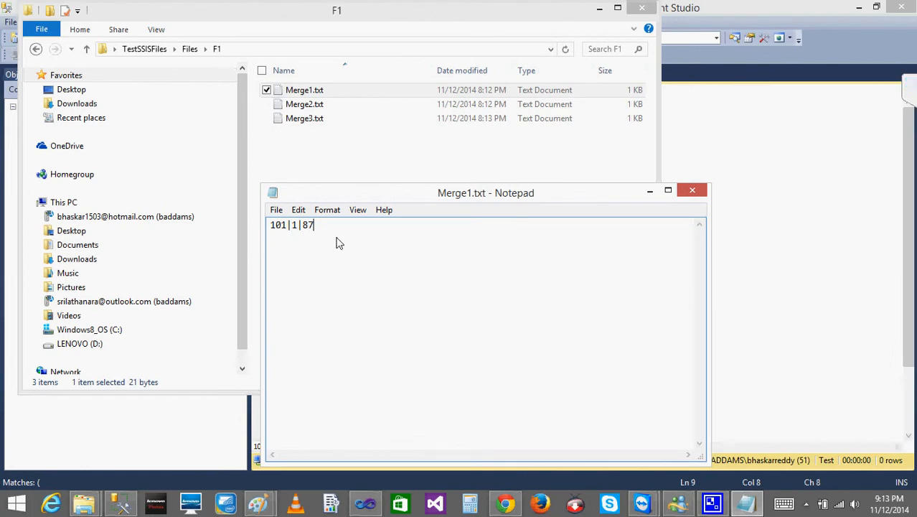
{"action": "key", "text": "ctrl+a"}
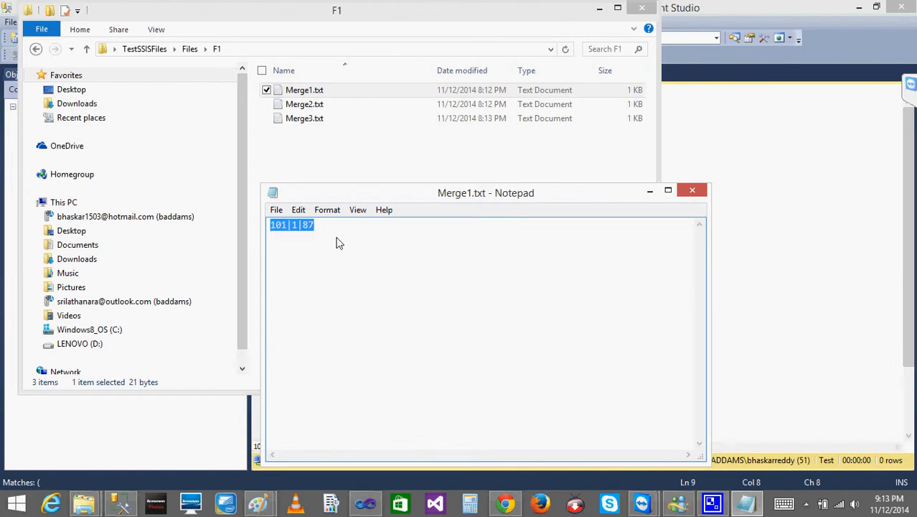
{"action": "key", "text": "ctrl+s"}
{"action": "left_click", "coordinate": [693, 191]}
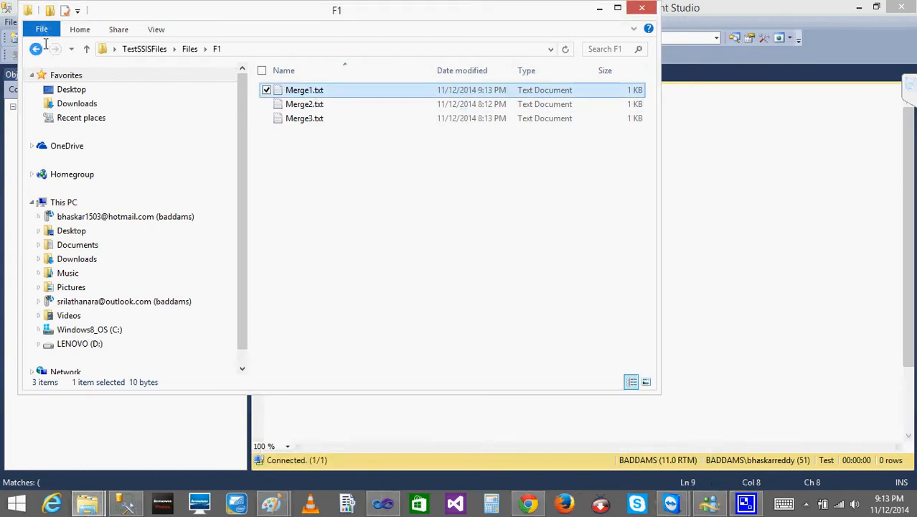
Step: Open the F2 folder and rename its Merge1.txt file to Merge4.txt
{"action": "left_click", "coordinate": [36, 48]}
{"action": "double_click", "coordinate": [307, 105]}
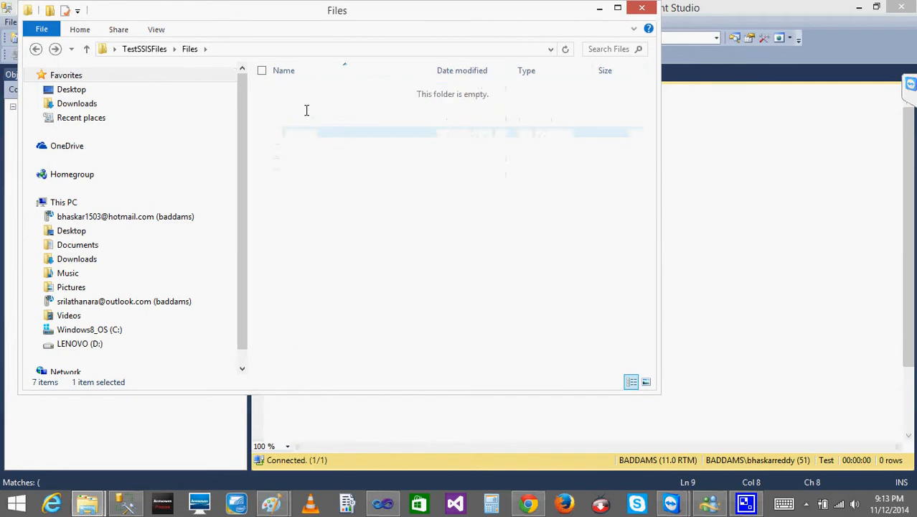
{"action": "left_click", "coordinate": [313, 92]}
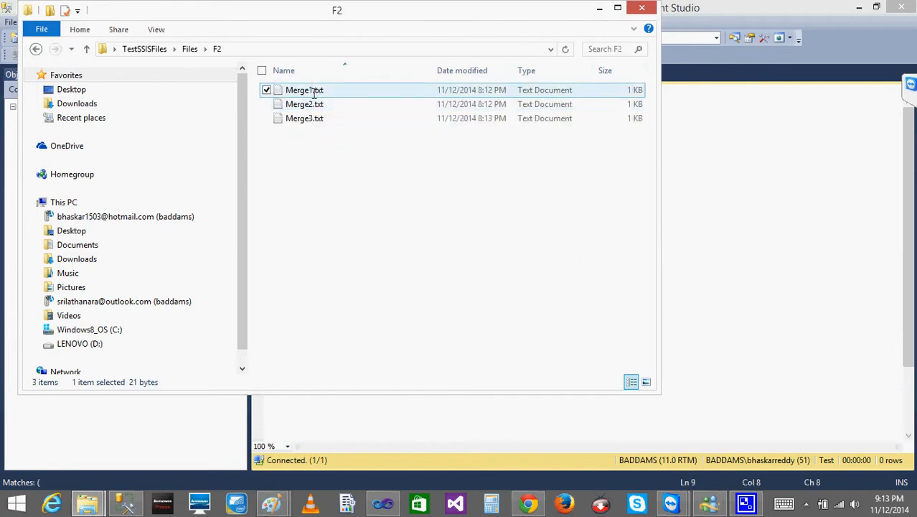
{"action": "left_click", "coordinate": [313, 92]}
{"action": "left_click", "coordinate": [313, 92]}
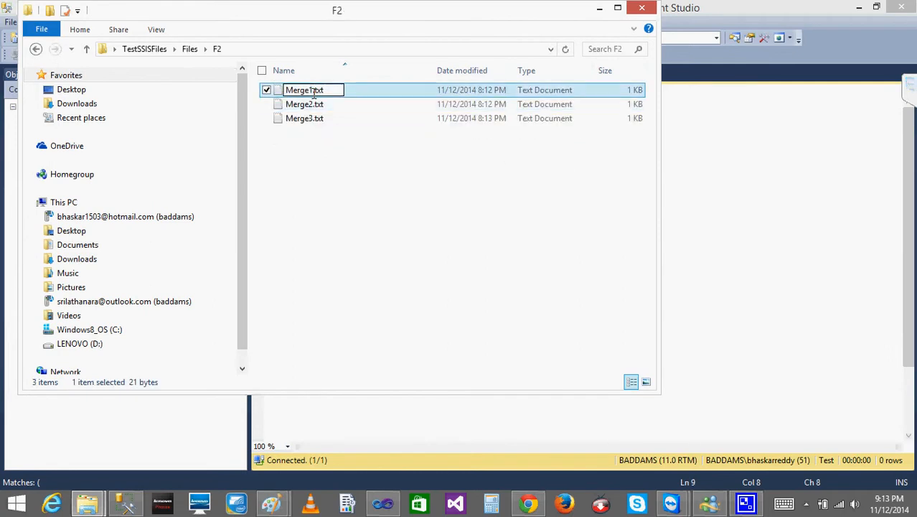
{"action": "key", "text": "BackSpace"}
{"action": "type", "text": "4"}
{"action": "key", "text": "Return"}
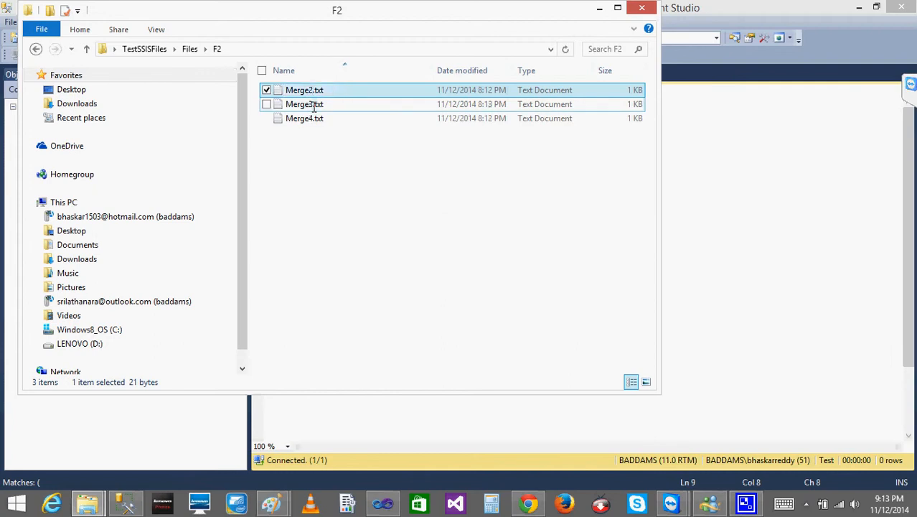
Step: Rename Merge3.txt in the F2 folder to Merge5.txt
{"action": "left_click", "coordinate": [313, 107]}
{"action": "left_click", "coordinate": [314, 106]}
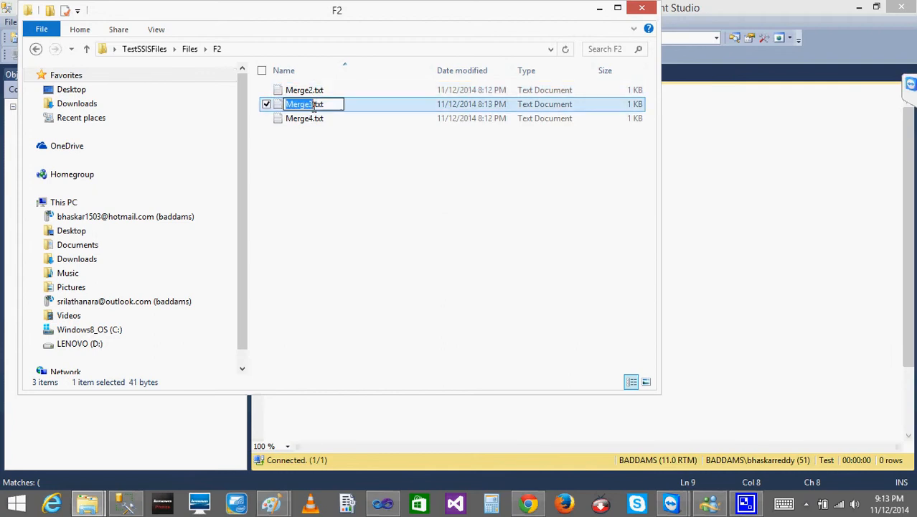
{"action": "left_click", "coordinate": [313, 106]}
{"action": "key", "text": "BackSpace"}
{"action": "type", "text": "5"}
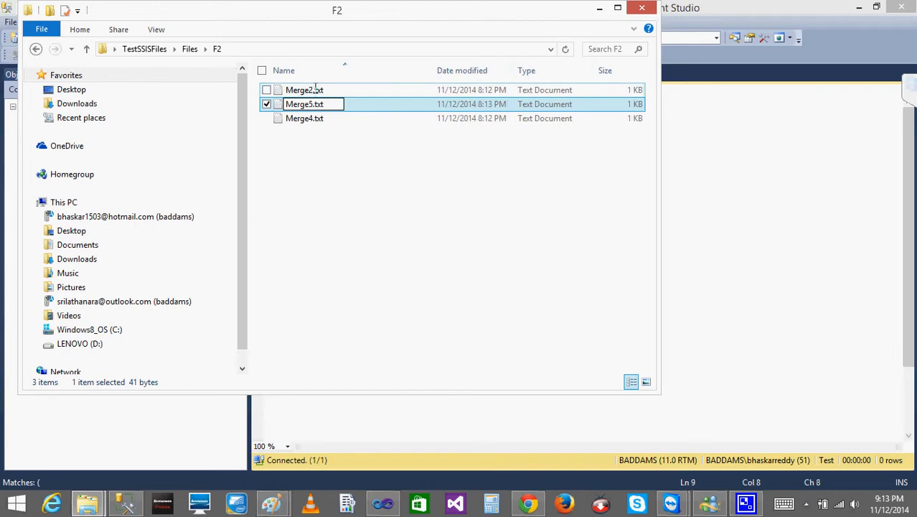
Step: Rename Merge2.txt in the F2 folder to Merge6.txt
{"action": "left_click", "coordinate": [313, 90]}
{"action": "left_click", "coordinate": [313, 89]}
{"action": "left_click", "coordinate": [314, 89]}
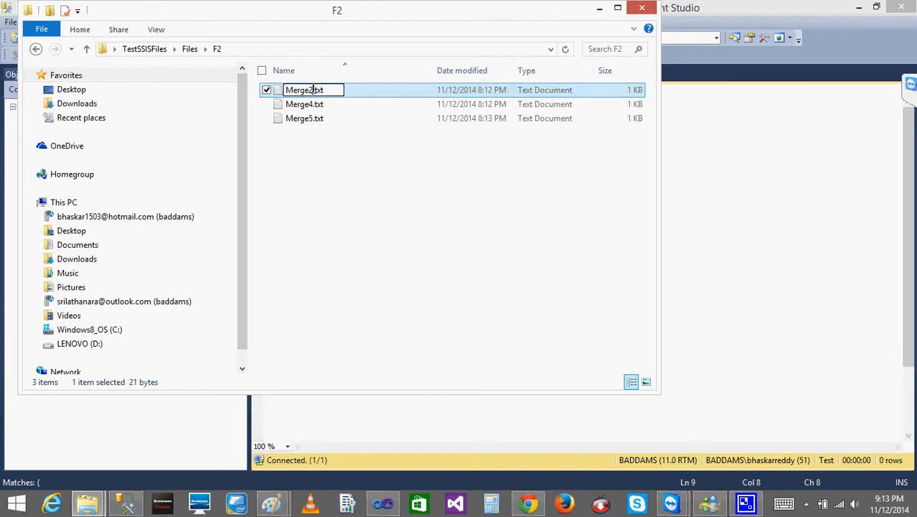
{"action": "key", "text": "BackSpace"}
{"action": "type", "text": "6"}
{"action": "left_click", "coordinate": [391, 172]}
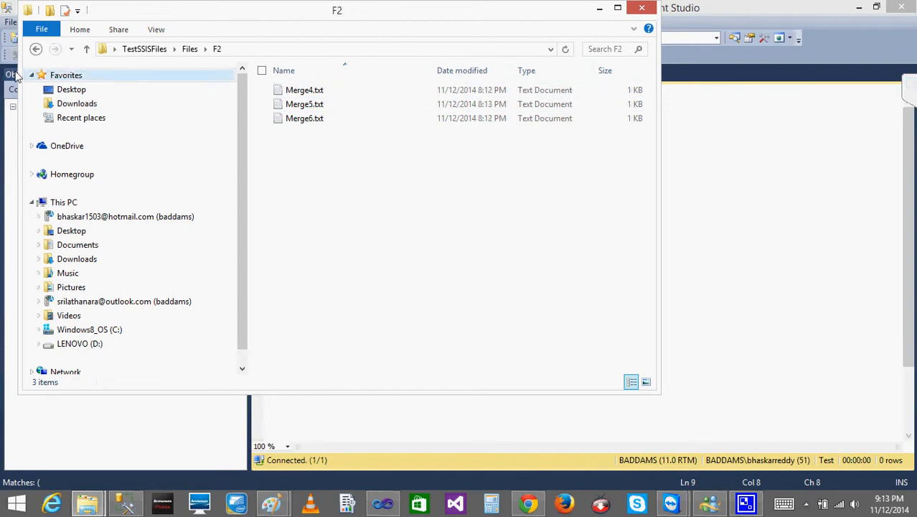
Step: Go back to the Files folder, open F1 and copy its full folder path
{"action": "left_click", "coordinate": [36, 49]}
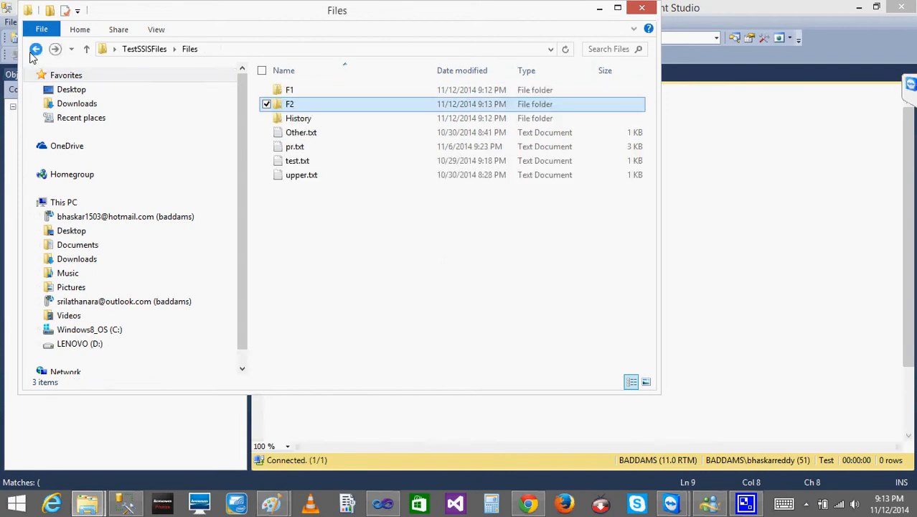
{"action": "double_click", "coordinate": [293, 92]}
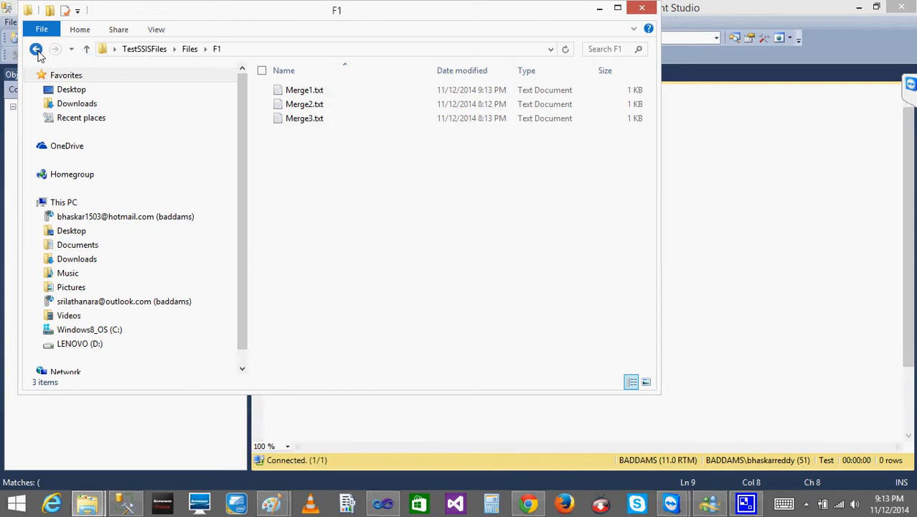
{"action": "left_click", "coordinate": [36, 48]}
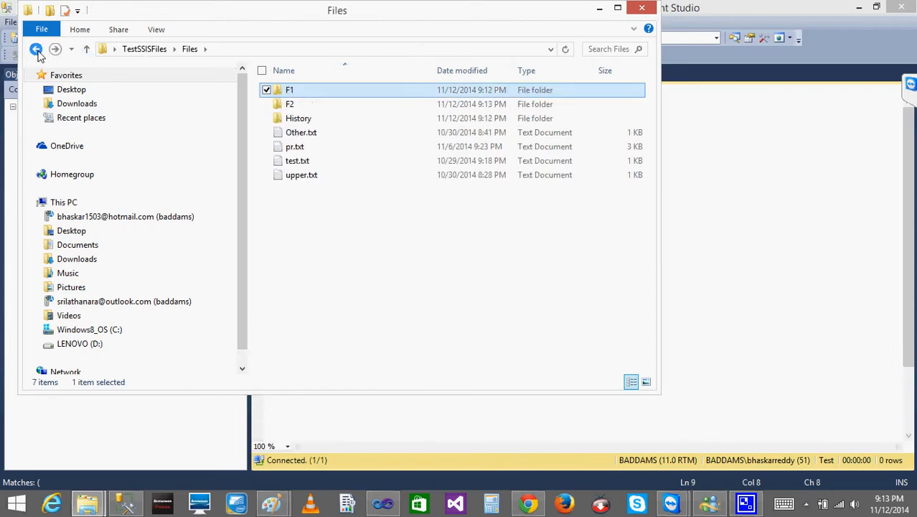
{"action": "double_click", "coordinate": [293, 90]}
{"action": "left_click", "coordinate": [258, 51]}
{"action": "key", "text": "ctrl+c"}
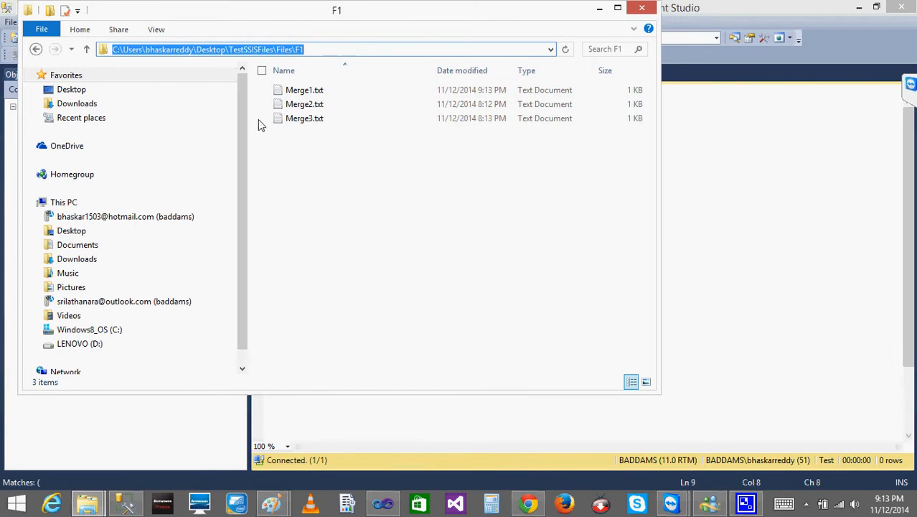
Step: Switch to SQL Server Management Studio and complete the first VALUES row with ID 1 and the copied F1 path plus a trailing backslash
{"action": "left_click", "coordinate": [133, 505]}
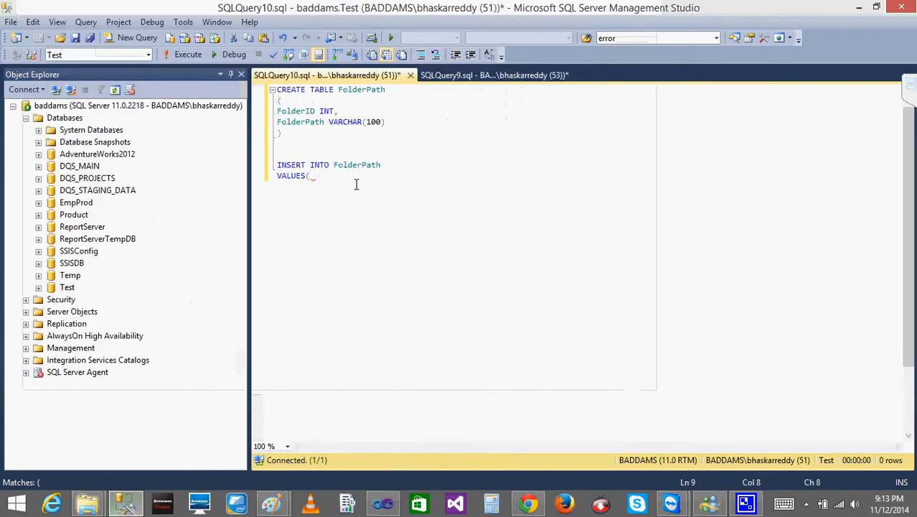
{"action": "type", "text": "1,'"}
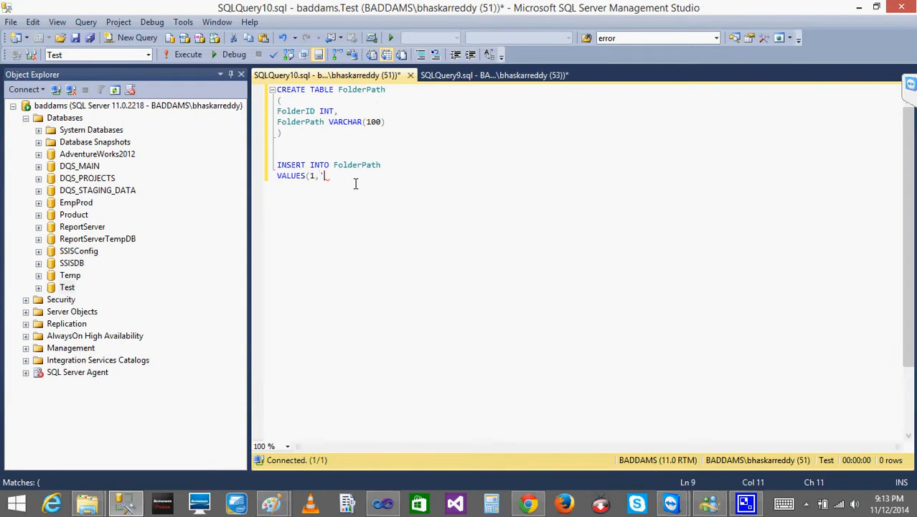
{"action": "key", "text": "ctrl+v"}
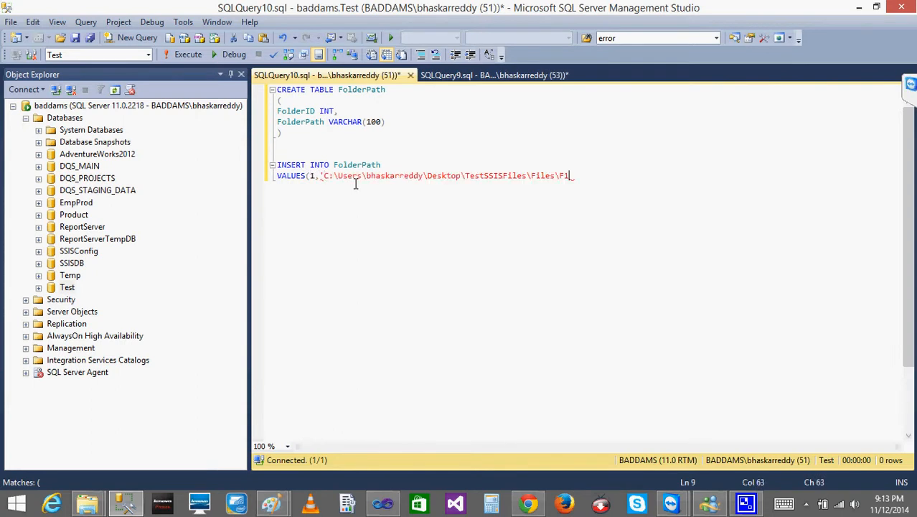
{"action": "type", "text": "\\'"}
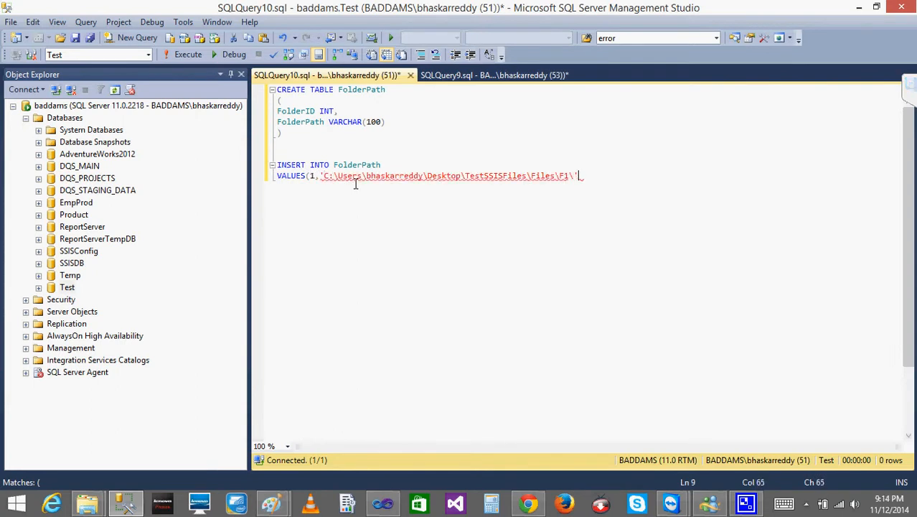
{"action": "type", "text": ")"}
Step: Add a second VALUES row with ID 2 and the same path ending in F2\
{"action": "key", "text": "Return"}
{"action": "key", "text": "Tab"}
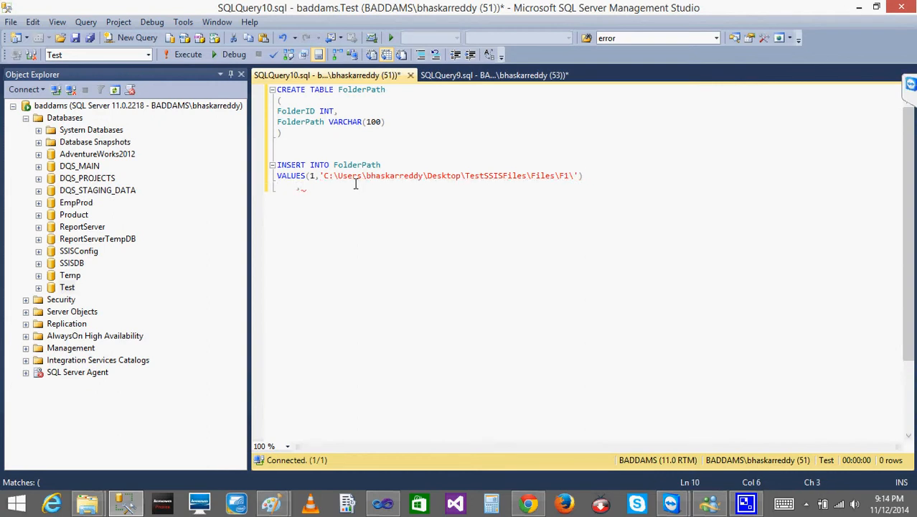
{"action": "type", "text": ",(2,'"}
{"action": "key", "text": "ctrl+v"}
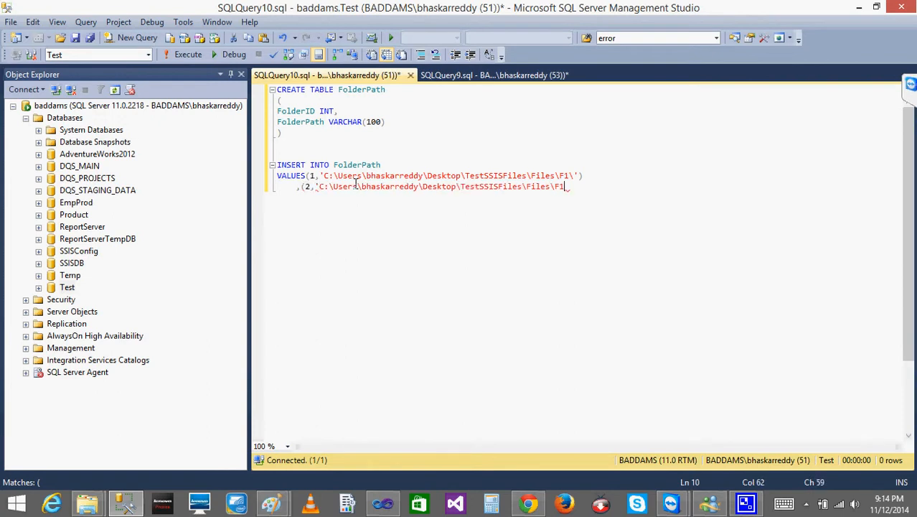
{"action": "key", "text": "BackSpace"}
{"action": "type", "text": "2\\')"}
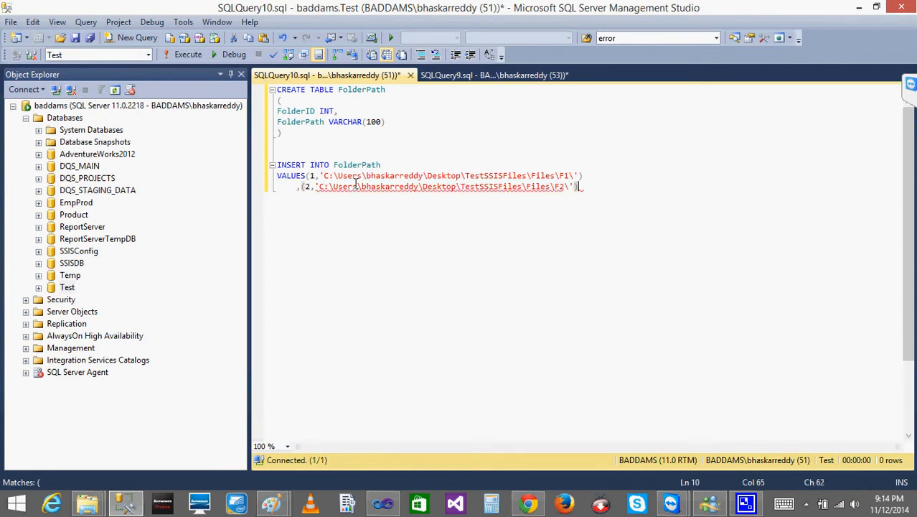
{"action": "key", "text": "Return"}
{"action": "key", "text": "Return"}
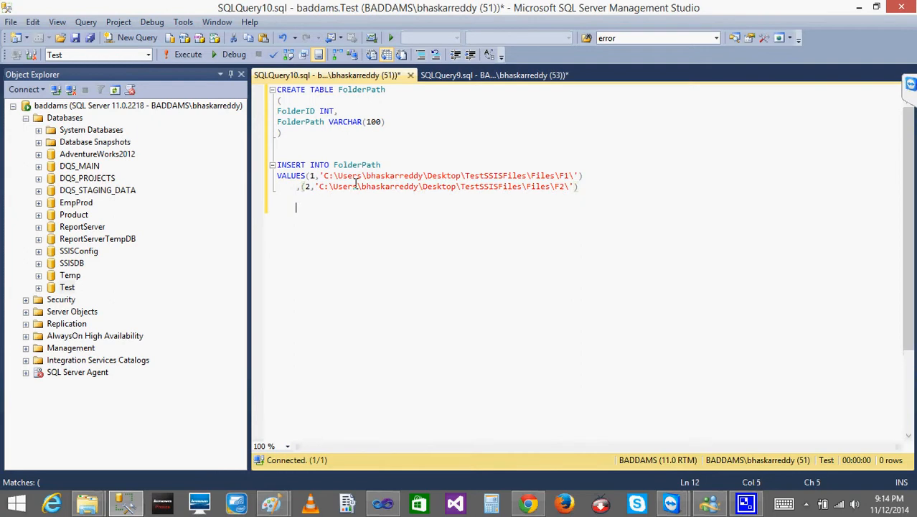
Step: Execute the CREATE TABLE and INSERT INTO FolderPath statements together in the Test database
{"action": "key", "text": "shift+Up"}
{"action": "key", "text": "shift+Up"}
{"action": "key", "text": "shift+Up"}
{"action": "key", "text": "shift+Up"}
{"action": "key", "text": "shift+Up"}
{"action": "key", "text": "shift+Up"}
{"action": "key", "text": "shift+Up"}
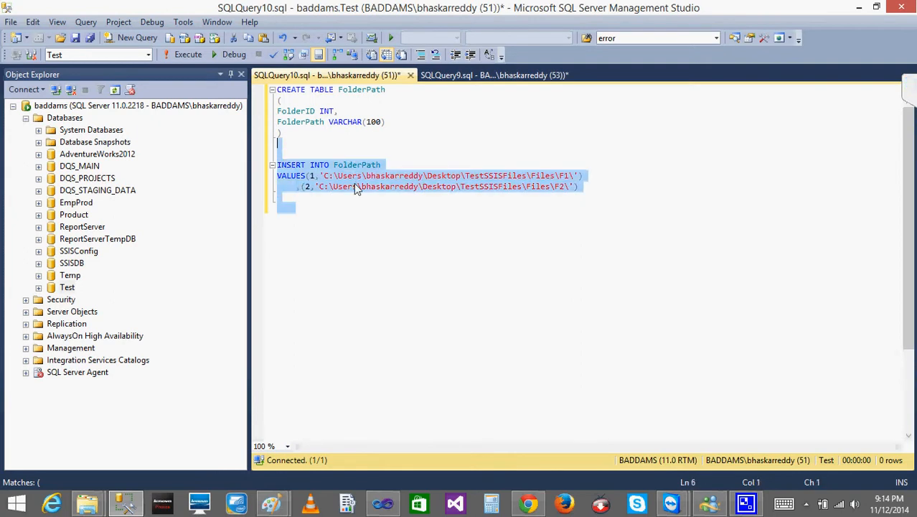
{"action": "key", "text": "shift+Up"}
{"action": "key", "text": "shift+Up"}
{"action": "key", "text": "shift+Up"}
{"action": "key", "text": "shift+Up"}
{"action": "key", "text": "shift+Left"}
{"action": "key", "text": "shift+Left"}
{"action": "key", "text": "shift+Left"}
{"action": "key", "text": "shift+Left"}
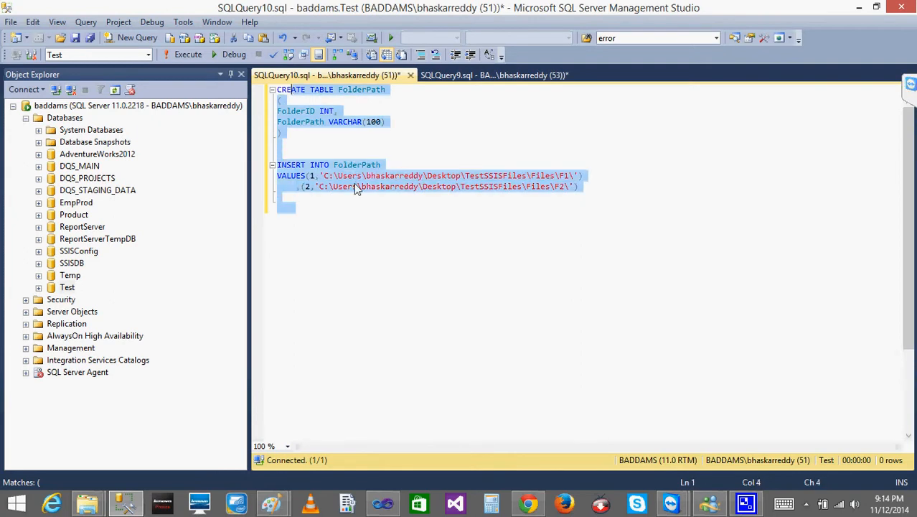
{"action": "left_click", "coordinate": [183, 57]}
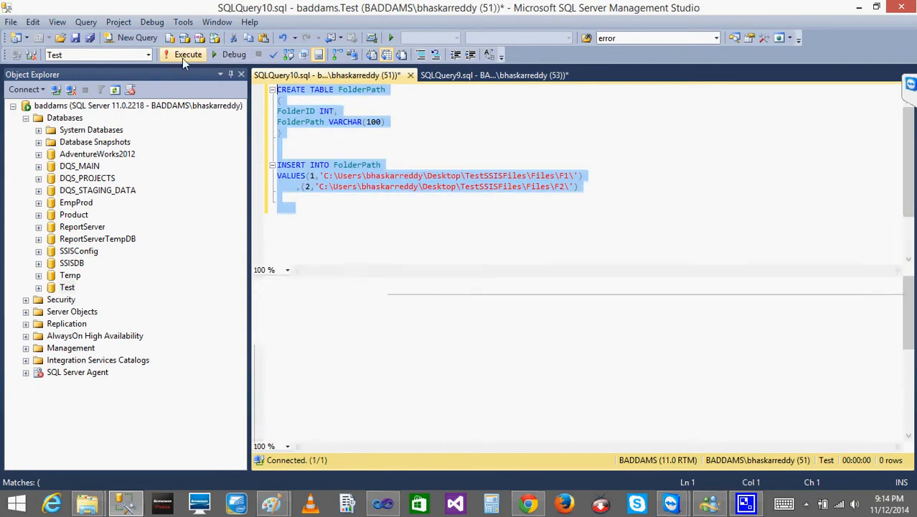
{"action": "left_click", "coordinate": [430, 233]}
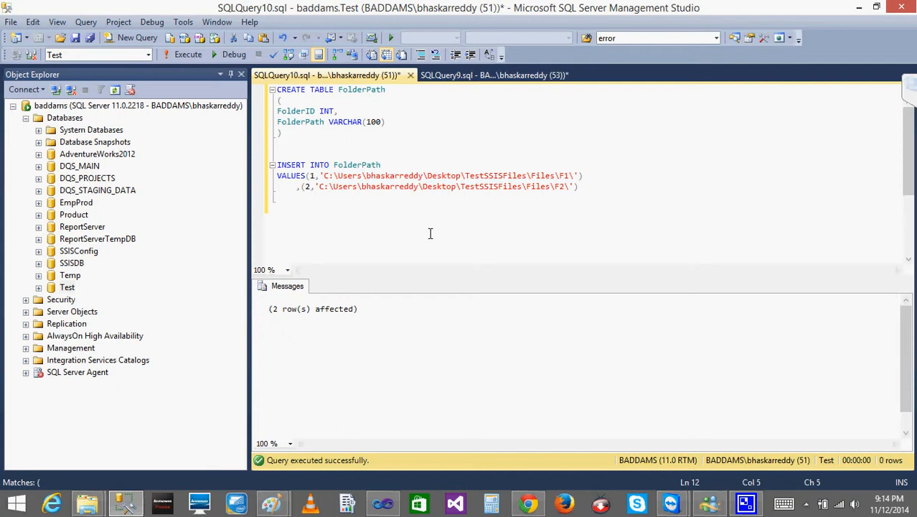
{"action": "mouse_move", "coordinate": [323, 176]}
{"action": "left_mouse_down"}
{"action": "mouse_move", "coordinate": [568, 186]}
{"action": "mouse_move", "coordinate": [317, 187]}
{"action": "left_mouse_up"}
{"action": "left_click", "coordinate": [331, 222]}
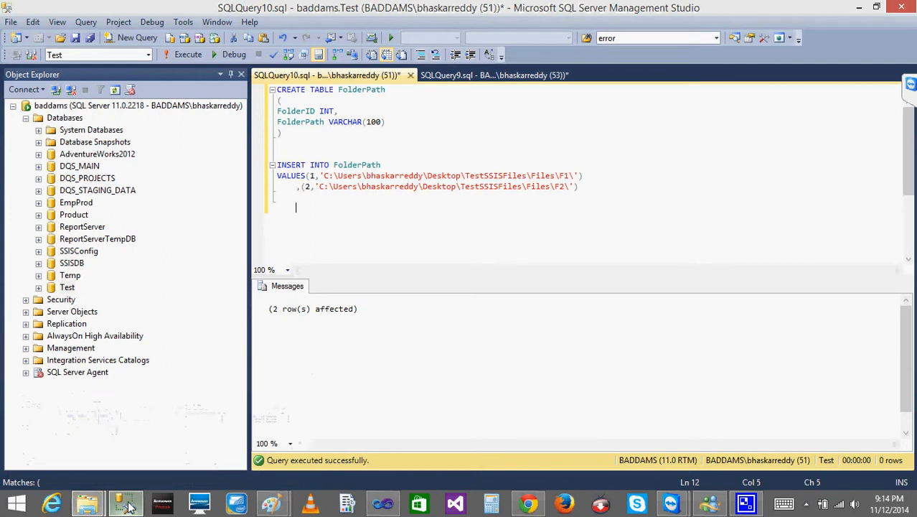
Step: Switch to the Paint sketch of the two folders and draw a small box with repeated loops inside a large rectangle beside Folder2
{"action": "mouse_move", "coordinate": [271, 504]}
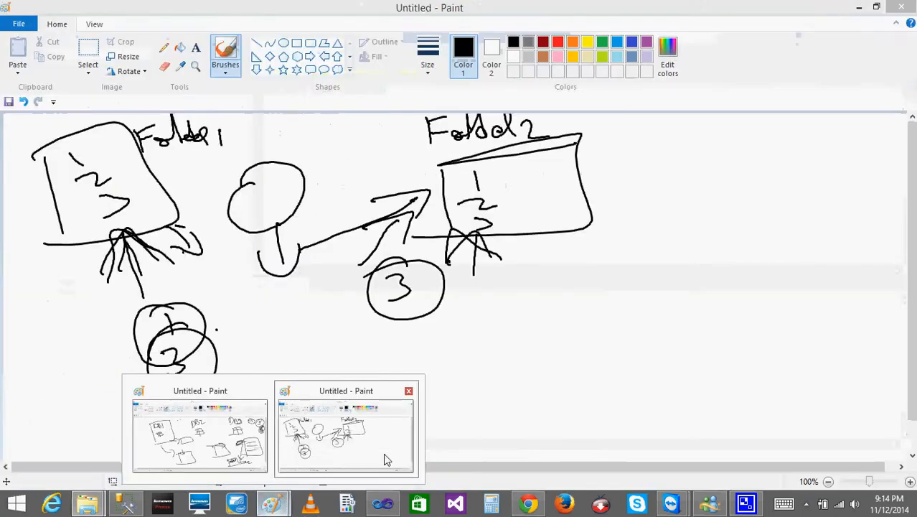
{"action": "left_click", "coordinate": [383, 452]}
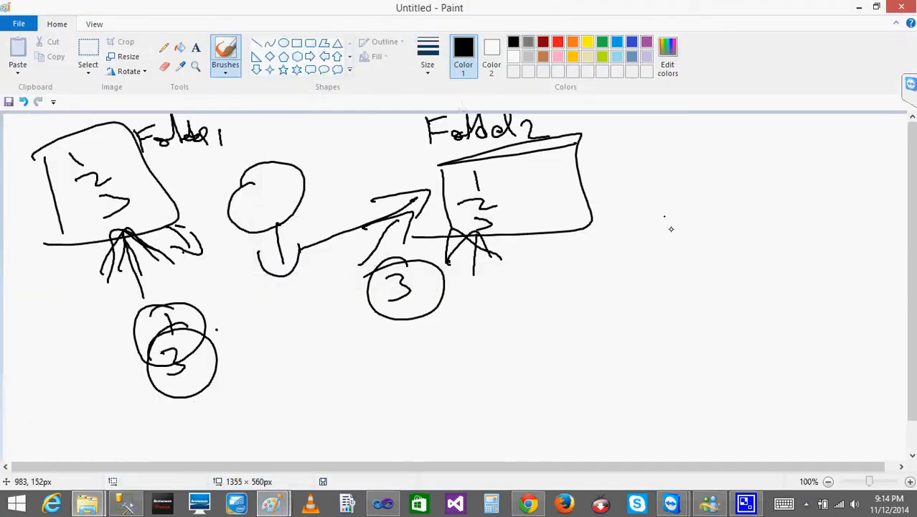
{"action": "left_click_drag", "start_coordinate": [694, 229], "coordinate": [715, 315]}
{"action": "mouse_move", "coordinate": [683, 236]}
{"action": "left_mouse_down"}
{"action": "mouse_move", "coordinate": [813, 275]}
{"action": "mouse_move", "coordinate": [710, 294]}
{"action": "left_mouse_up"}
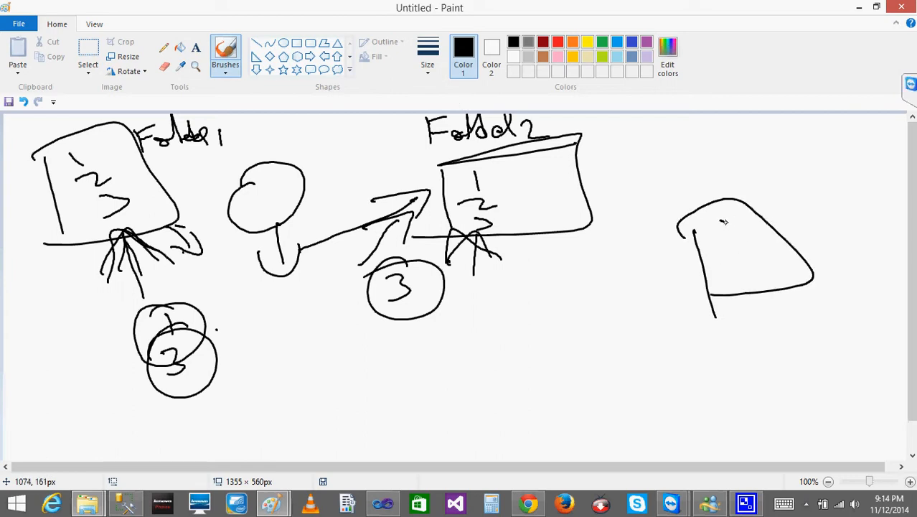
{"action": "mouse_move", "coordinate": [724, 222]}
{"action": "left_mouse_down"}
{"action": "mouse_move", "coordinate": [694, 246]}
{"action": "mouse_move", "coordinate": [743, 242]}
{"action": "mouse_move", "coordinate": [708, 220]}
{"action": "mouse_move", "coordinate": [724, 219]}
{"action": "mouse_move", "coordinate": [696, 260]}
{"action": "mouse_move", "coordinate": [734, 234]}
{"action": "mouse_move", "coordinate": [769, 307]}
{"action": "mouse_move", "coordinate": [746, 261]}
{"action": "left_mouse_up"}
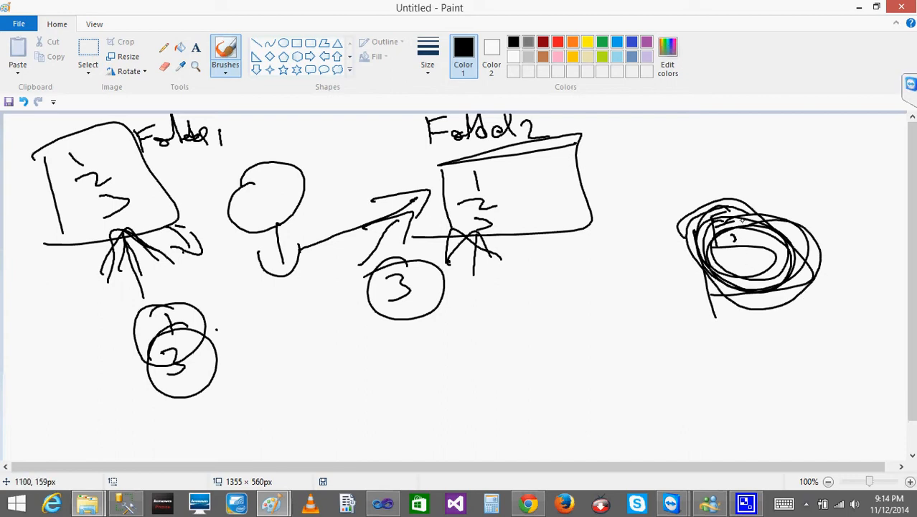
{"action": "mouse_move", "coordinate": [742, 218]}
{"action": "left_mouse_down"}
{"action": "mouse_move", "coordinate": [688, 246]}
{"action": "mouse_move", "coordinate": [739, 213]}
{"action": "mouse_move", "coordinate": [733, 221]}
{"action": "left_mouse_up"}
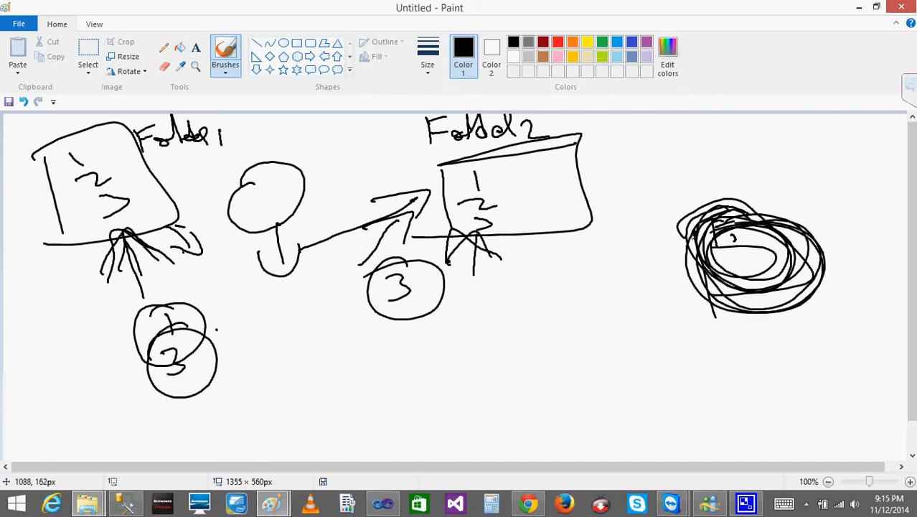
{"action": "mouse_move", "coordinate": [643, 146]}
{"action": "left_mouse_down"}
{"action": "mouse_move", "coordinate": [698, 382]}
{"action": "mouse_move", "coordinate": [640, 148]}
{"action": "mouse_move", "coordinate": [850, 183]}
{"action": "mouse_move", "coordinate": [814, 365]}
{"action": "mouse_move", "coordinate": [690, 393]}
{"action": "left_mouse_up"}
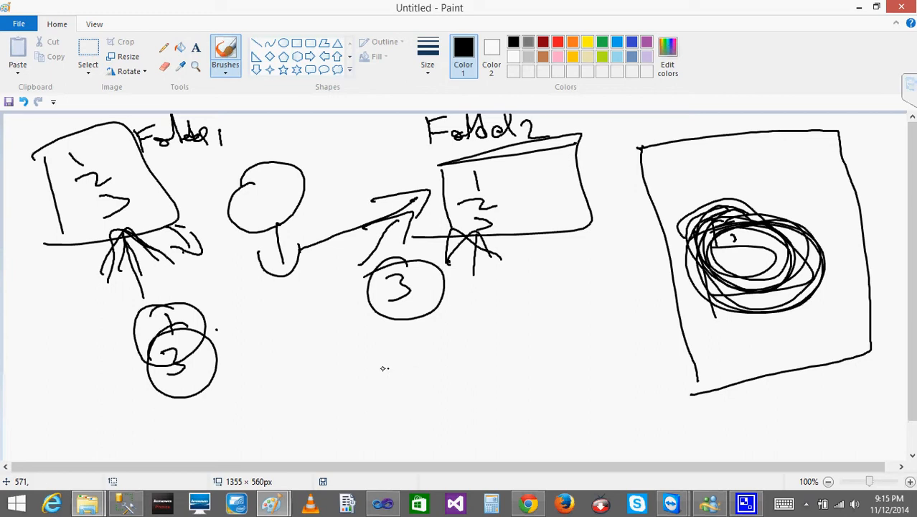
Step: Handwrite the loop expression for(i=0, i<=10, i++) below the Folder2 sketch
{"action": "left_click_drag", "start_coordinate": [372, 366], "coordinate": [415, 393]}
{"action": "mouse_move", "coordinate": [441, 375]}
{"action": "left_mouse_down"}
{"action": "mouse_move", "coordinate": [443, 392]}
{"action": "mouse_move", "coordinate": [448, 368]}
{"action": "left_mouse_up"}
{"action": "mouse_move", "coordinate": [440, 369]}
{"action": "left_mouse_down"}
{"action": "mouse_move", "coordinate": [442, 394]}
{"action": "mouse_move", "coordinate": [466, 380]}
{"action": "left_mouse_up"}
{"action": "left_click_drag", "start_coordinate": [456, 389], "coordinate": [470, 385]}
{"action": "mouse_move", "coordinate": [482, 365]}
{"action": "left_mouse_down"}
{"action": "mouse_move", "coordinate": [508, 398]}
{"action": "mouse_move", "coordinate": [523, 389]}
{"action": "left_mouse_up"}
{"action": "mouse_move", "coordinate": [542, 356]}
{"action": "left_mouse_down"}
{"action": "mouse_move", "coordinate": [542, 377]}
{"action": "mouse_move", "coordinate": [582, 363]}
{"action": "mouse_move", "coordinate": [610, 367]}
{"action": "mouse_move", "coordinate": [615, 379]}
{"action": "left_mouse_up"}
{"action": "mouse_move", "coordinate": [630, 355]}
{"action": "left_mouse_down"}
{"action": "mouse_move", "coordinate": [630, 367]}
{"action": "mouse_move", "coordinate": [657, 360]}
{"action": "mouse_move", "coordinate": [651, 367]}
{"action": "left_mouse_up"}
{"action": "mouse_move", "coordinate": [663, 362]}
{"action": "left_mouse_down"}
{"action": "mouse_move", "coordinate": [680, 351]}
{"action": "mouse_move", "coordinate": [669, 374]}
{"action": "left_mouse_up"}
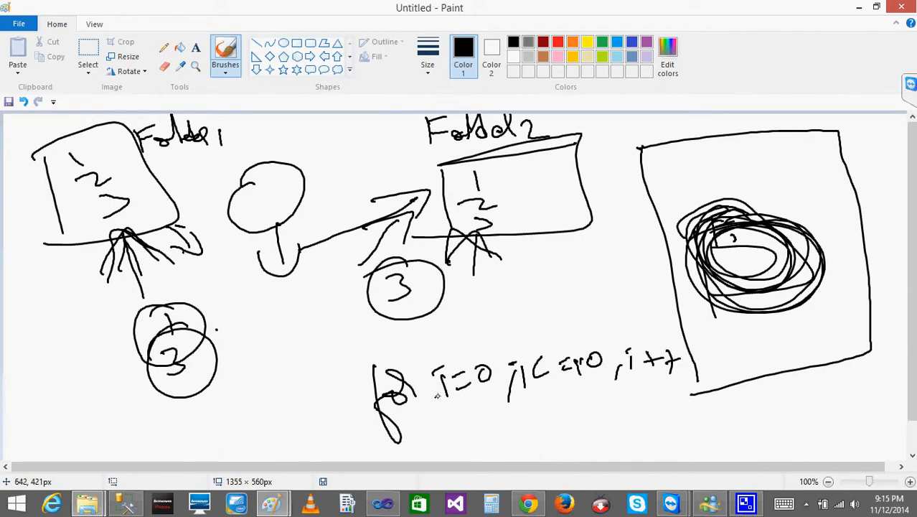
{"action": "mouse_move", "coordinate": [423, 360]}
{"action": "left_mouse_down"}
{"action": "mouse_move", "coordinate": [414, 387]}
{"action": "mouse_move", "coordinate": [472, 424]}
{"action": "left_mouse_up"}
{"action": "left_click_drag", "start_coordinate": [674, 329], "coordinate": [683, 393]}
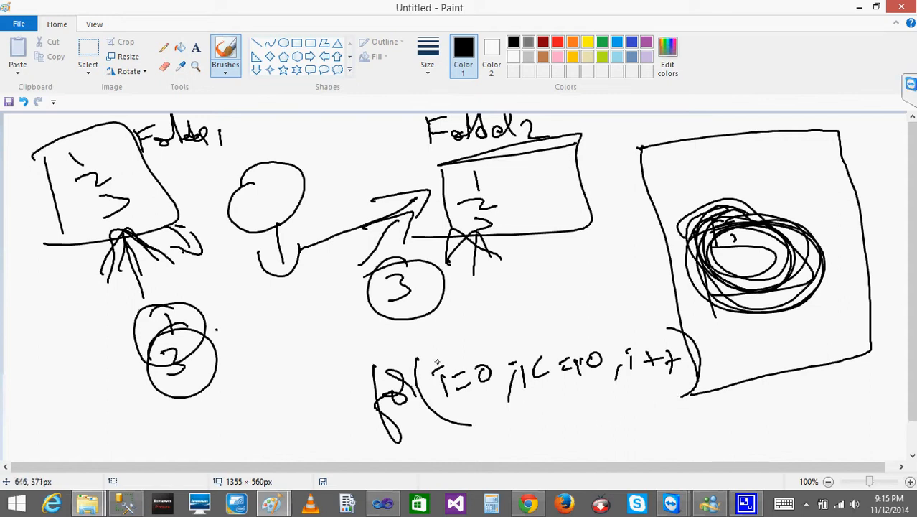
Step: Mark the loop variable i and handwrite i=0 with a scribble beneath it, above the for expression
{"action": "left_click_drag", "start_coordinate": [436, 363], "coordinate": [439, 364]}
{"action": "left_click_drag", "start_coordinate": [480, 309], "coordinate": [482, 312]}
{"action": "mouse_move", "coordinate": [488, 310]}
{"action": "left_mouse_down"}
{"action": "mouse_move", "coordinate": [492, 327]}
{"action": "mouse_move", "coordinate": [513, 307]}
{"action": "left_mouse_up"}
{"action": "mouse_move", "coordinate": [508, 322]}
{"action": "left_mouse_down"}
{"action": "mouse_move", "coordinate": [529, 307]}
{"action": "mouse_move", "coordinate": [499, 341]}
{"action": "mouse_move", "coordinate": [522, 336]}
{"action": "mouse_move", "coordinate": [492, 341]}
{"action": "left_mouse_up"}
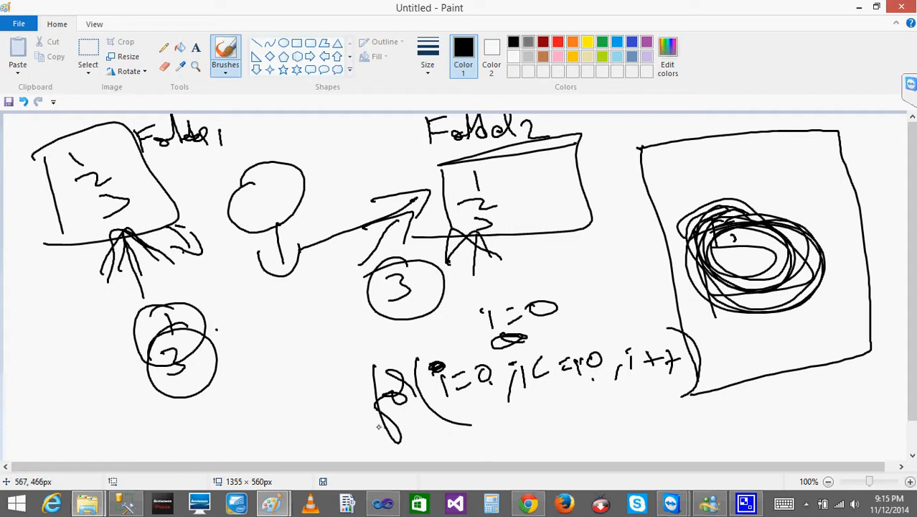
Step: Open another Paint window with a blank canvas
{"action": "right_click", "coordinate": [272, 502]}
{"action": "left_click", "coordinate": [232, 436]}
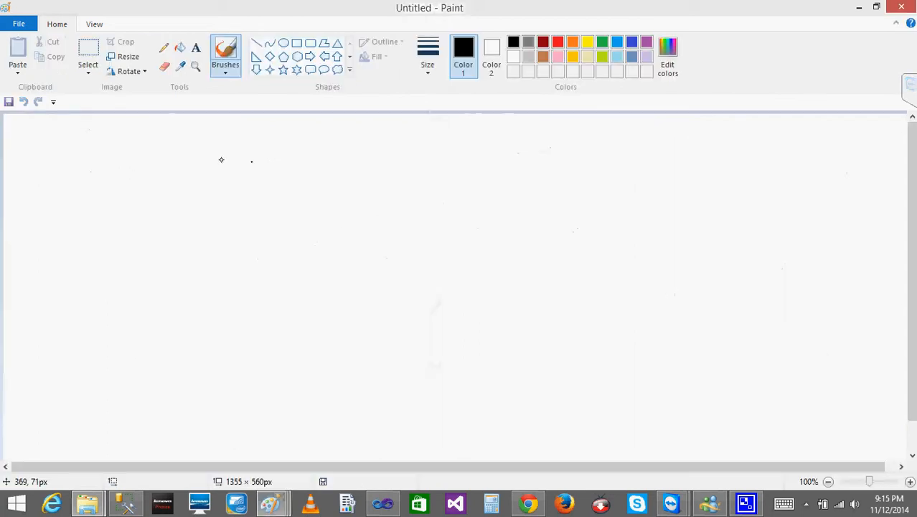
Step: Handwrite the loop expression for (i=0, i<=10, i++) across the upper part of the blank canvas
{"action": "left_click_drag", "start_coordinate": [27, 151], "coordinate": [29, 168]}
{"action": "mouse_move", "coordinate": [67, 152]}
{"action": "left_mouse_down"}
{"action": "mouse_move", "coordinate": [57, 161]}
{"action": "mouse_move", "coordinate": [85, 169]}
{"action": "left_mouse_up"}
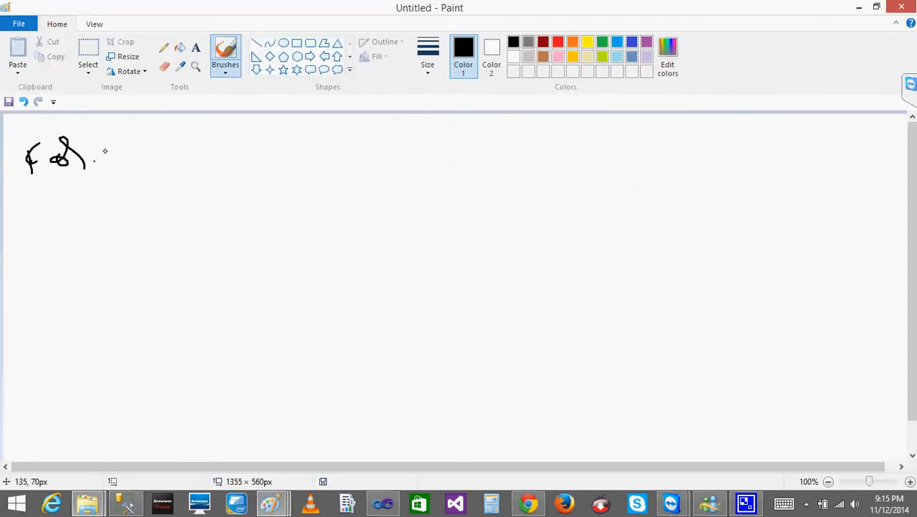
{"action": "left_click_drag", "start_coordinate": [111, 136], "coordinate": [120, 180]}
{"action": "mouse_move", "coordinate": [134, 155]}
{"action": "left_mouse_down"}
{"action": "mouse_move", "coordinate": [136, 175]}
{"action": "mouse_move", "coordinate": [174, 151]}
{"action": "left_mouse_up"}
{"action": "left_click", "coordinate": [132, 150]}
{"action": "left_click_drag", "start_coordinate": [155, 167], "coordinate": [192, 147]}
{"action": "mouse_move", "coordinate": [237, 155]}
{"action": "left_mouse_down"}
{"action": "mouse_move", "coordinate": [226, 184]}
{"action": "mouse_move", "coordinate": [249, 160]}
{"action": "mouse_move", "coordinate": [308, 139]}
{"action": "left_mouse_up"}
{"action": "left_click", "coordinate": [236, 140]}
{"action": "left_click", "coordinate": [256, 134]}
{"action": "left_click_drag", "start_coordinate": [290, 152], "coordinate": [330, 135]}
{"action": "mouse_move", "coordinate": [330, 136]}
{"action": "left_mouse_down"}
{"action": "mouse_move", "coordinate": [330, 154]}
{"action": "mouse_move", "coordinate": [346, 136]}
{"action": "left_mouse_up"}
{"action": "mouse_move", "coordinate": [392, 141]}
{"action": "left_mouse_down"}
{"action": "mouse_move", "coordinate": [379, 162]}
{"action": "mouse_move", "coordinate": [429, 148]}
{"action": "left_mouse_up"}
{"action": "left_click_drag", "start_coordinate": [421, 141], "coordinate": [438, 139]}
{"action": "mouse_move", "coordinate": [443, 140]}
{"action": "left_mouse_down"}
{"action": "mouse_move", "coordinate": [458, 139]}
{"action": "mouse_move", "coordinate": [448, 157]}
{"action": "left_mouse_up"}
{"action": "mouse_move", "coordinate": [465, 126]}
{"action": "left_mouse_down"}
{"action": "mouse_move", "coordinate": [482, 143]}
{"action": "mouse_move", "coordinate": [467, 165]}
{"action": "left_mouse_up"}
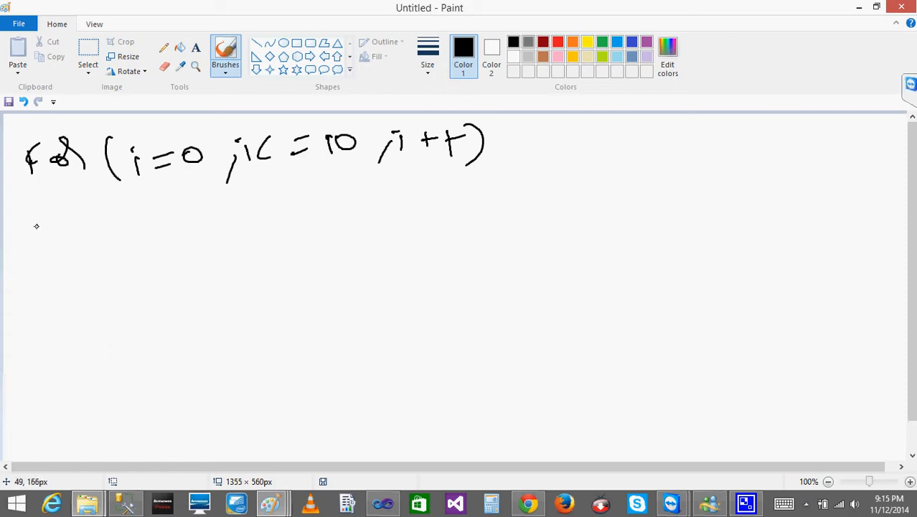
Step: Handwrite Begin and End below the for expression and draw a slanted box between them for the loop body
{"action": "left_click_drag", "start_coordinate": [36, 226], "coordinate": [43, 252]}
{"action": "left_click_drag", "start_coordinate": [38, 224], "coordinate": [94, 247]}
{"action": "mouse_move", "coordinate": [115, 233]}
{"action": "left_mouse_down"}
{"action": "mouse_move", "coordinate": [106, 260]}
{"action": "mouse_move", "coordinate": [126, 246]}
{"action": "mouse_move", "coordinate": [176, 249]}
{"action": "left_mouse_up"}
{"action": "left_click", "coordinate": [124, 220]}
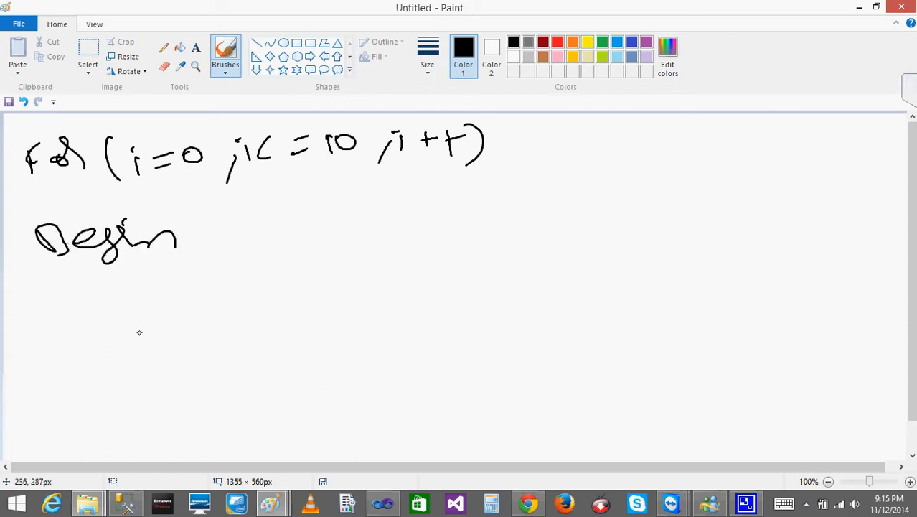
{"action": "mouse_move", "coordinate": [109, 340]}
{"action": "left_mouse_down"}
{"action": "mouse_move", "coordinate": [95, 365]}
{"action": "mouse_move", "coordinate": [172, 356]}
{"action": "left_mouse_up"}
{"action": "left_click_drag", "start_coordinate": [149, 321], "coordinate": [172, 358]}
{"action": "mouse_move", "coordinate": [106, 283]}
{"action": "left_mouse_down"}
{"action": "mouse_move", "coordinate": [122, 330]}
{"action": "mouse_move", "coordinate": [250, 311]}
{"action": "mouse_move", "coordinate": [109, 338]}
{"action": "left_mouse_up"}
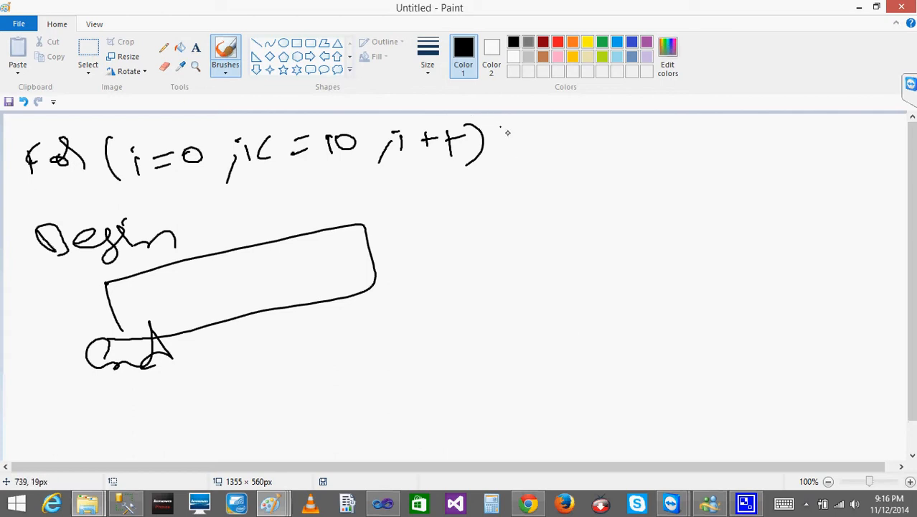
Step: Draw a long dividing line beside the for loop and handwrite while i <= 10 on its other side
{"action": "left_click_drag", "start_coordinate": [507, 132], "coordinate": [566, 378]}
{"action": "left_click_drag", "start_coordinate": [526, 159], "coordinate": [637, 147]}
{"action": "mouse_move", "coordinate": [681, 134]}
{"action": "left_mouse_down"}
{"action": "mouse_move", "coordinate": [685, 157]}
{"action": "mouse_move", "coordinate": [733, 136]}
{"action": "mouse_move", "coordinate": [729, 151]}
{"action": "left_mouse_up"}
{"action": "left_click_drag", "start_coordinate": [747, 141], "coordinate": [750, 156]}
{"action": "mouse_move", "coordinate": [769, 141]}
{"action": "left_mouse_down"}
{"action": "mouse_move", "coordinate": [759, 152]}
{"action": "mouse_move", "coordinate": [770, 139]}
{"action": "left_mouse_up"}
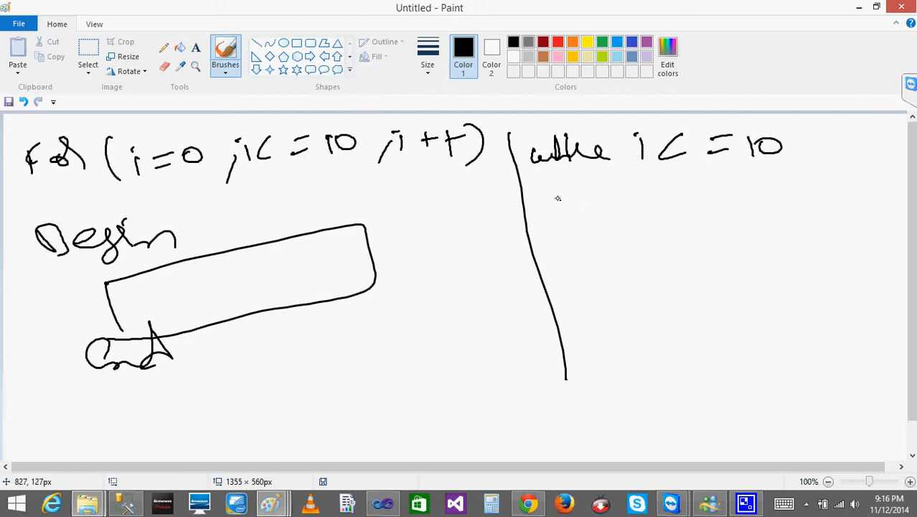
Step: Handwrite Begin and End under the while condition, with a small body box and i = i+1 between them
{"action": "mouse_move", "coordinate": [553, 194]}
{"action": "left_mouse_down"}
{"action": "mouse_move", "coordinate": [566, 216]}
{"action": "mouse_move", "coordinate": [636, 212]}
{"action": "left_mouse_up"}
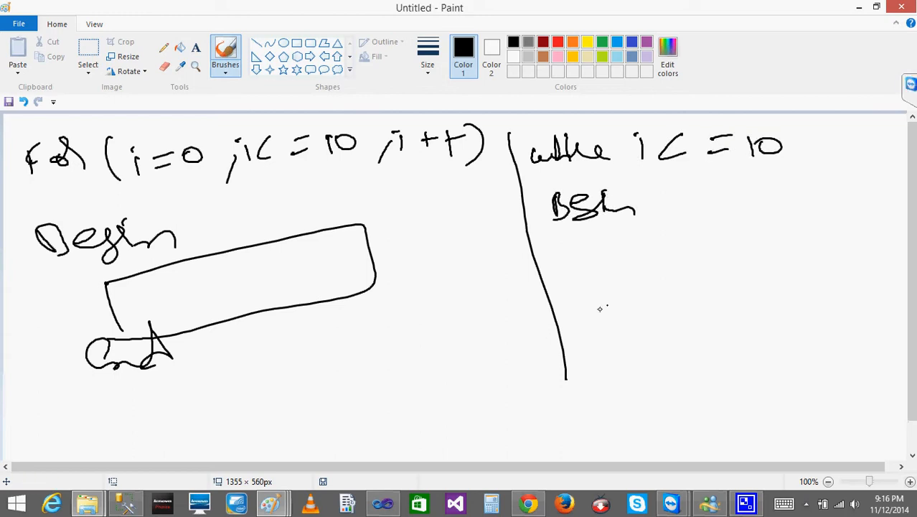
{"action": "mouse_move", "coordinate": [600, 308]}
{"action": "left_mouse_down"}
{"action": "mouse_move", "coordinate": [608, 323]}
{"action": "mouse_move", "coordinate": [645, 295]}
{"action": "mouse_move", "coordinate": [650, 323]}
{"action": "left_mouse_up"}
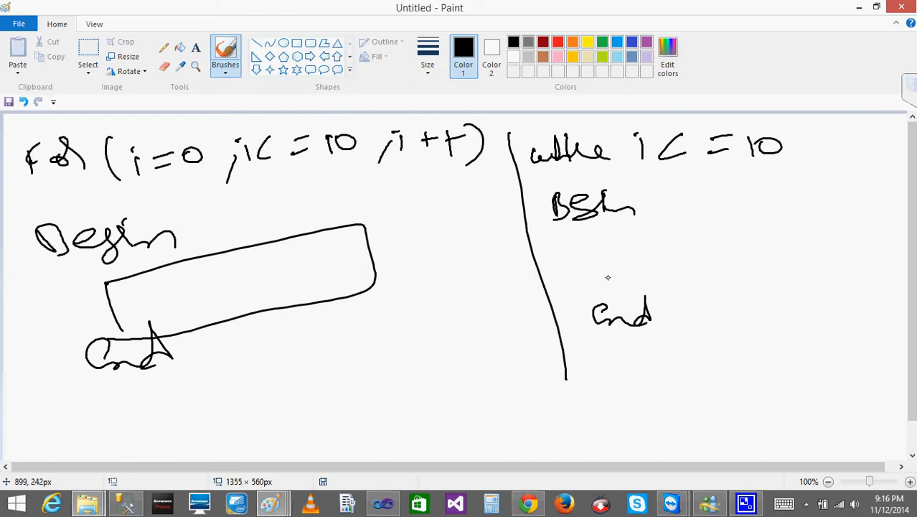
{"action": "left_click_drag", "start_coordinate": [607, 271], "coordinate": [608, 288]}
{"action": "mouse_move", "coordinate": [595, 242]}
{"action": "left_mouse_down"}
{"action": "mouse_move", "coordinate": [682, 245]}
{"action": "mouse_move", "coordinate": [590, 252]}
{"action": "left_mouse_up"}
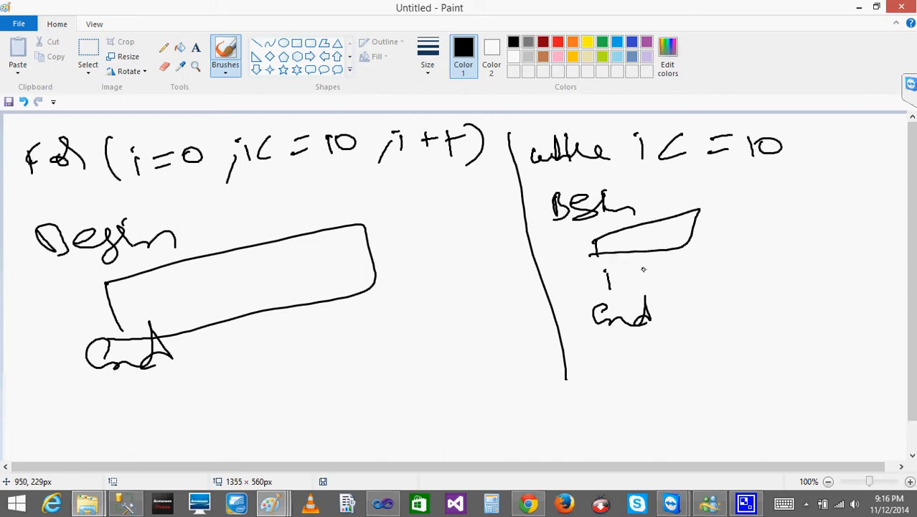
{"action": "left_click_drag", "start_coordinate": [635, 272], "coordinate": [652, 278]}
{"action": "mouse_move", "coordinate": [667, 270]}
{"action": "left_mouse_down"}
{"action": "mouse_move", "coordinate": [670, 283]}
{"action": "mouse_move", "coordinate": [667, 269]}
{"action": "left_mouse_up"}
{"action": "mouse_move", "coordinate": [683, 272]}
{"action": "left_mouse_down"}
{"action": "mouse_move", "coordinate": [701, 271]}
{"action": "mouse_move", "coordinate": [693, 282]}
{"action": "left_mouse_up"}
{"action": "left_click_drag", "start_coordinate": [717, 257], "coordinate": [720, 283]}
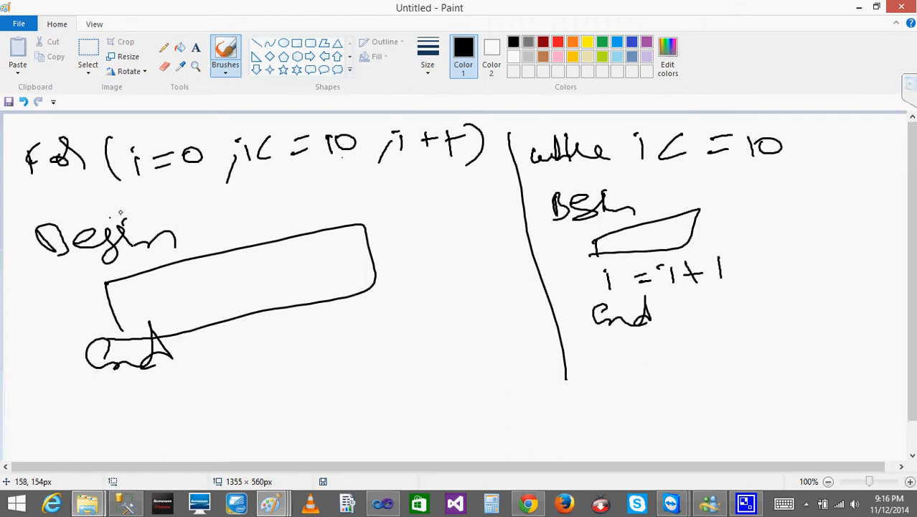
Step: Mark an arrow from Begin into the for-loop box, circle i = i+1, and underline and bracket i++
{"action": "mouse_move", "coordinate": [165, 248]}
{"action": "left_mouse_down"}
{"action": "mouse_move", "coordinate": [166, 267]}
{"action": "mouse_move", "coordinate": [175, 264]}
{"action": "left_mouse_up"}
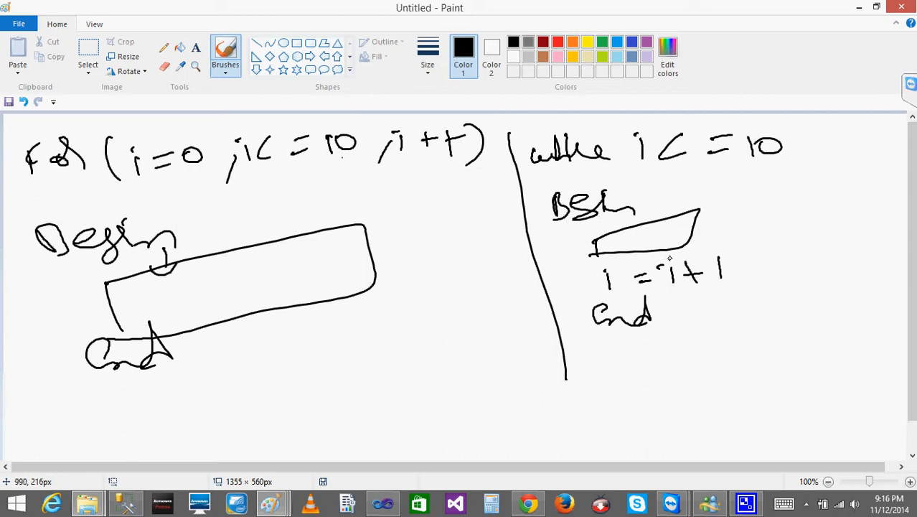
{"action": "mouse_move", "coordinate": [644, 252]}
{"action": "left_mouse_down"}
{"action": "mouse_move", "coordinate": [595, 305]}
{"action": "mouse_move", "coordinate": [741, 241]}
{"action": "mouse_move", "coordinate": [597, 257]}
{"action": "left_mouse_up"}
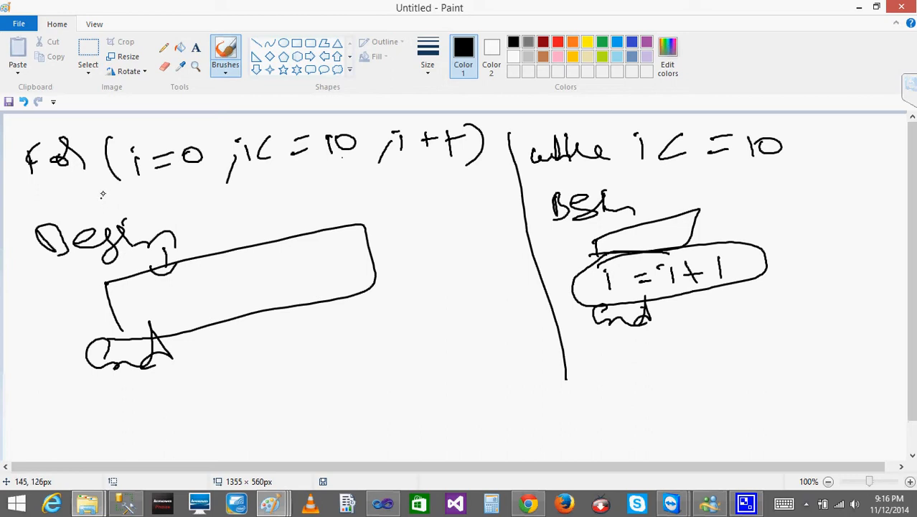
{"action": "mouse_move", "coordinate": [402, 168]}
{"action": "left_mouse_down"}
{"action": "mouse_move", "coordinate": [455, 163]}
{"action": "mouse_move", "coordinate": [393, 169]}
{"action": "left_mouse_up"}
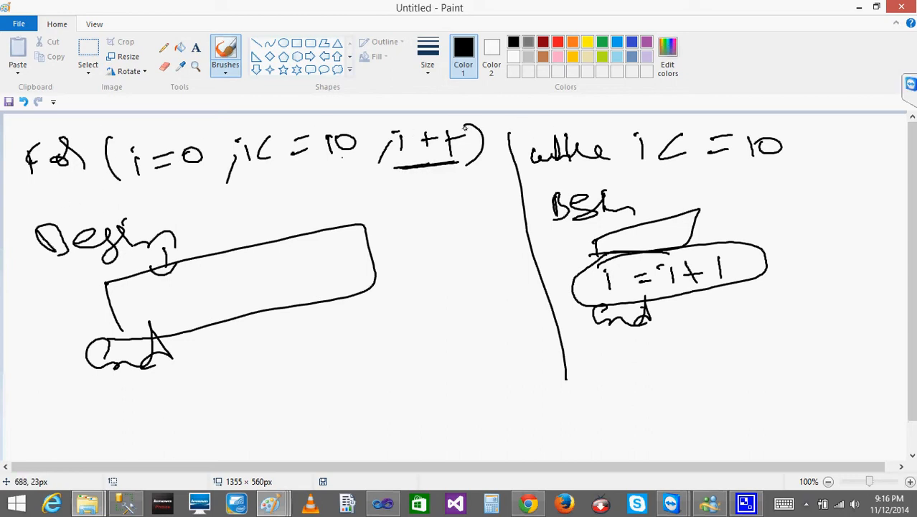
{"action": "left_click_drag", "start_coordinate": [464, 127], "coordinate": [463, 170]}
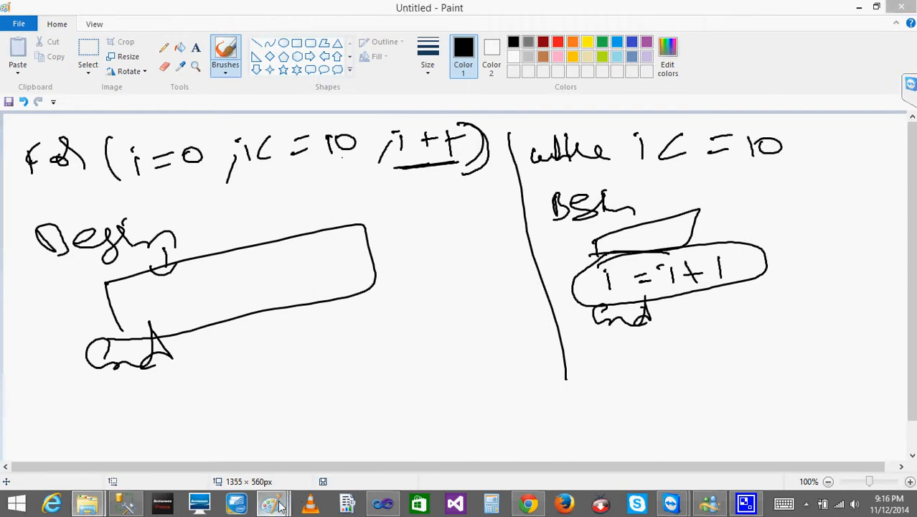
Step: Switch back to the folder sketch and draw a flat four-point star, about 49 × 9 px, at the large rectangle's upper-left corner
{"action": "mouse_move", "coordinate": [280, 505]}
{"action": "left_click", "coordinate": [422, 428]}
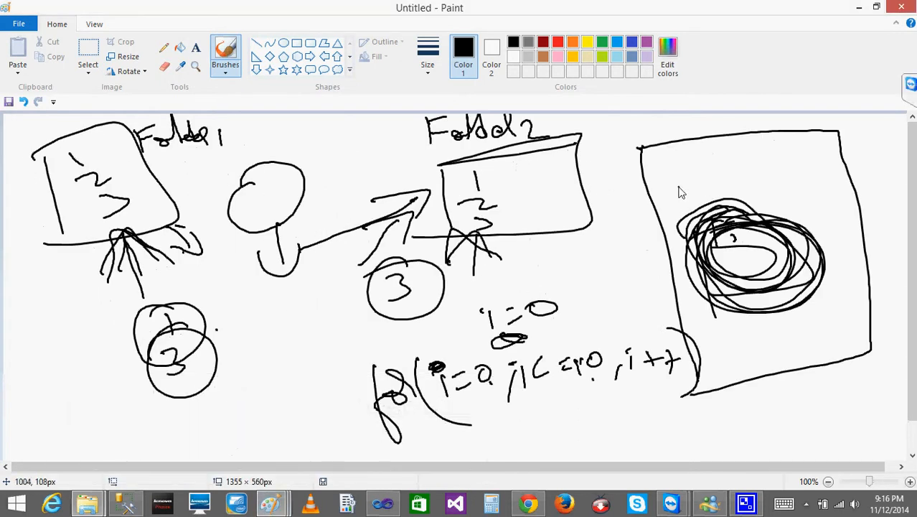
{"action": "left_click", "coordinate": [269, 69]}
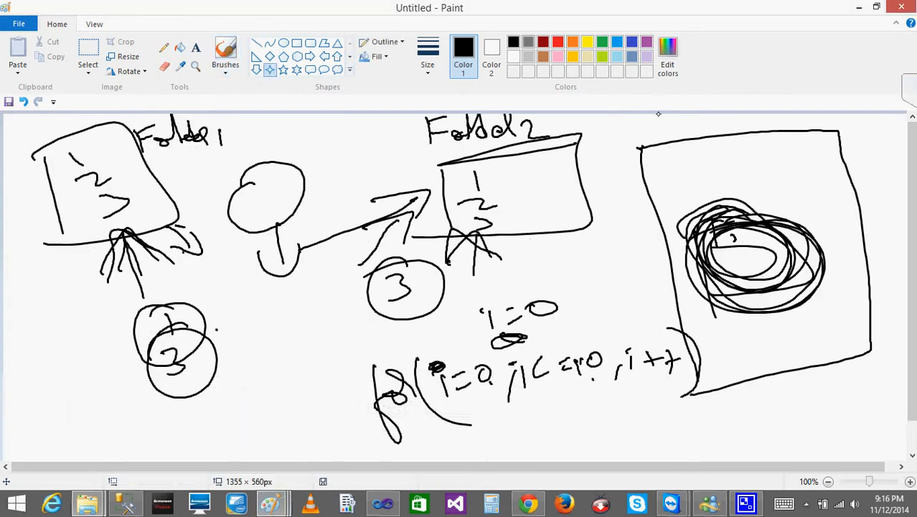
{"action": "left_click_drag", "start_coordinate": [623, 149], "coordinate": [659, 156]}
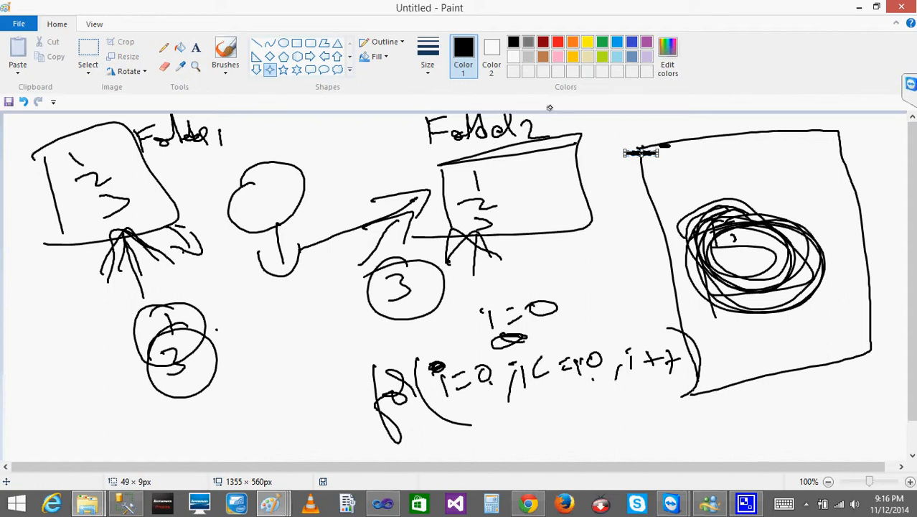
Step: With the Pencil, draw an arrow into the large rectangle and arrows linking circled numbers 1 and 2 above the loops
{"action": "left_click", "coordinate": [164, 48]}
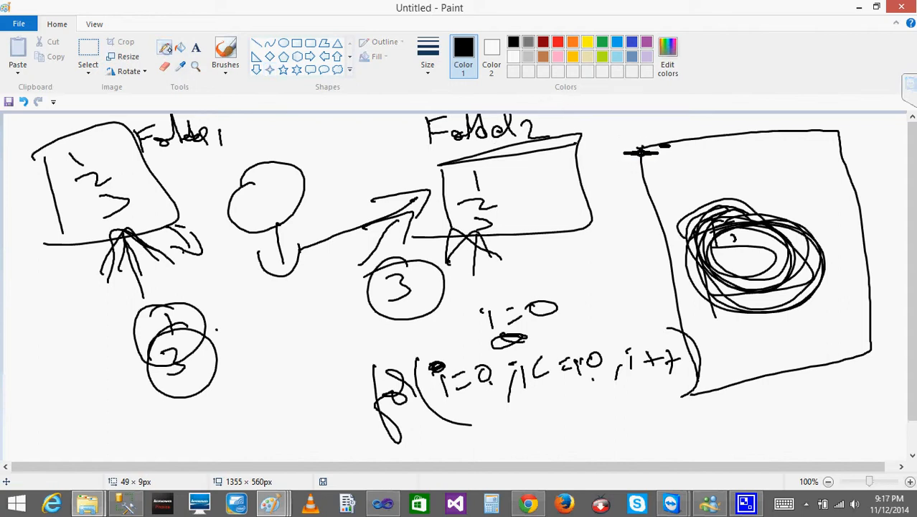
{"action": "left_click_drag", "start_coordinate": [608, 177], "coordinate": [650, 171]}
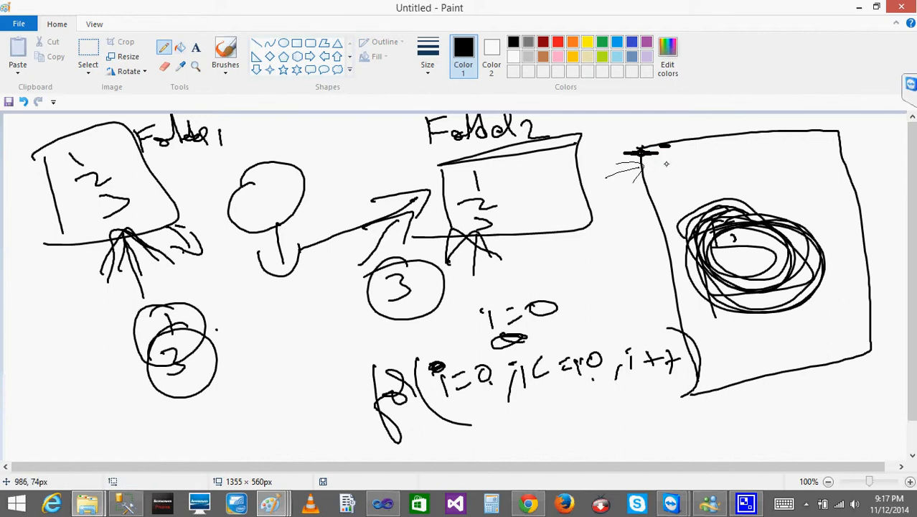
{"action": "left_click_drag", "start_coordinate": [649, 177], "coordinate": [675, 170]}
{"action": "mouse_move", "coordinate": [669, 165]}
{"action": "left_mouse_down"}
{"action": "mouse_move", "coordinate": [671, 181]}
{"action": "mouse_move", "coordinate": [688, 179]}
{"action": "left_mouse_up"}
{"action": "mouse_move", "coordinate": [709, 163]}
{"action": "left_mouse_down"}
{"action": "mouse_move", "coordinate": [697, 181]}
{"action": "mouse_move", "coordinate": [711, 183]}
{"action": "mouse_move", "coordinate": [697, 167]}
{"action": "left_mouse_up"}
{"action": "mouse_move", "coordinate": [716, 171]}
{"action": "left_mouse_down"}
{"action": "mouse_move", "coordinate": [746, 168]}
{"action": "mouse_move", "coordinate": [734, 182]}
{"action": "left_mouse_up"}
{"action": "left_click_drag", "start_coordinate": [668, 196], "coordinate": [684, 195]}
{"action": "mouse_move", "coordinate": [681, 185]}
{"action": "left_mouse_down"}
{"action": "mouse_move", "coordinate": [717, 208]}
{"action": "mouse_move", "coordinate": [769, 183]}
{"action": "mouse_move", "coordinate": [815, 188]}
{"action": "mouse_move", "coordinate": [769, 182]}
{"action": "left_mouse_up"}
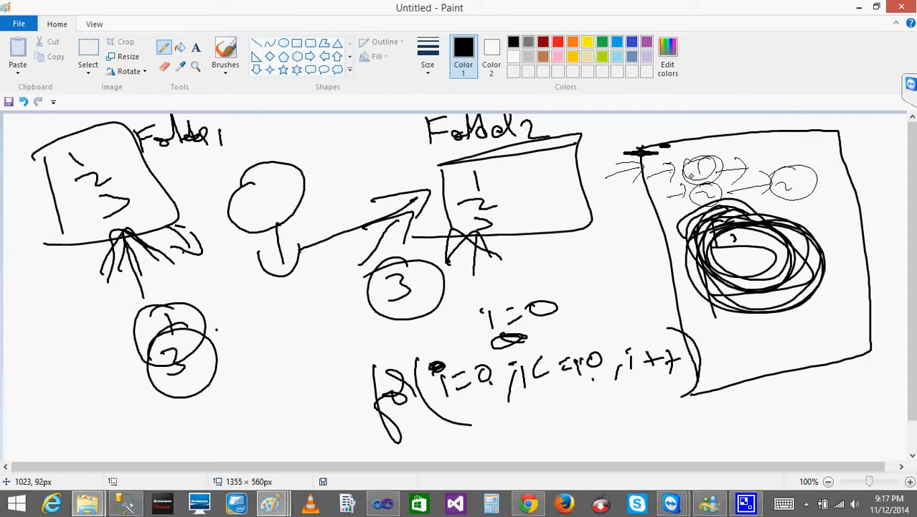
Step: Pencil in arrows and curves from the circled numbers into the looped inner box, and retrace the loops around it
{"action": "mouse_move", "coordinate": [689, 176]}
{"action": "left_mouse_down"}
{"action": "mouse_move", "coordinate": [629, 195]}
{"action": "mouse_move", "coordinate": [635, 244]}
{"action": "mouse_move", "coordinate": [694, 237]}
{"action": "left_mouse_up"}
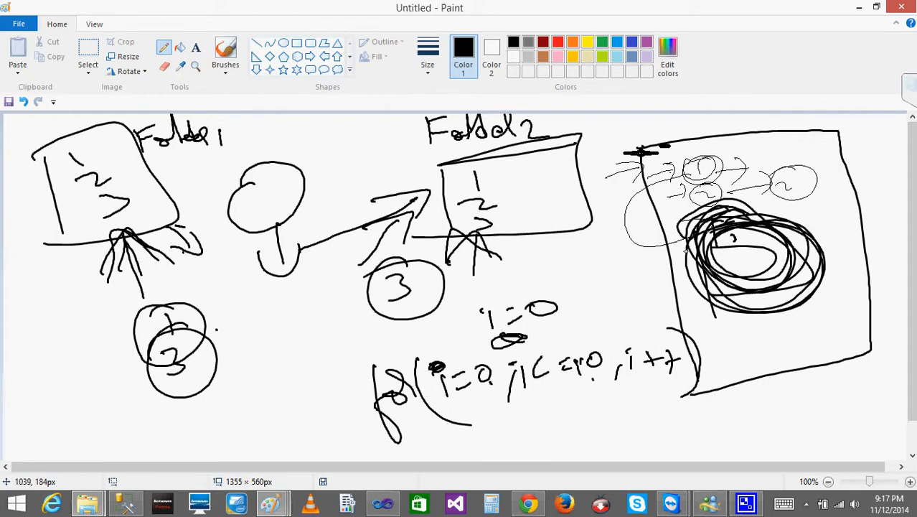
{"action": "mouse_move", "coordinate": [716, 271]}
{"action": "left_mouse_down"}
{"action": "mouse_move", "coordinate": [713, 242]}
{"action": "mouse_move", "coordinate": [704, 305]}
{"action": "left_mouse_up"}
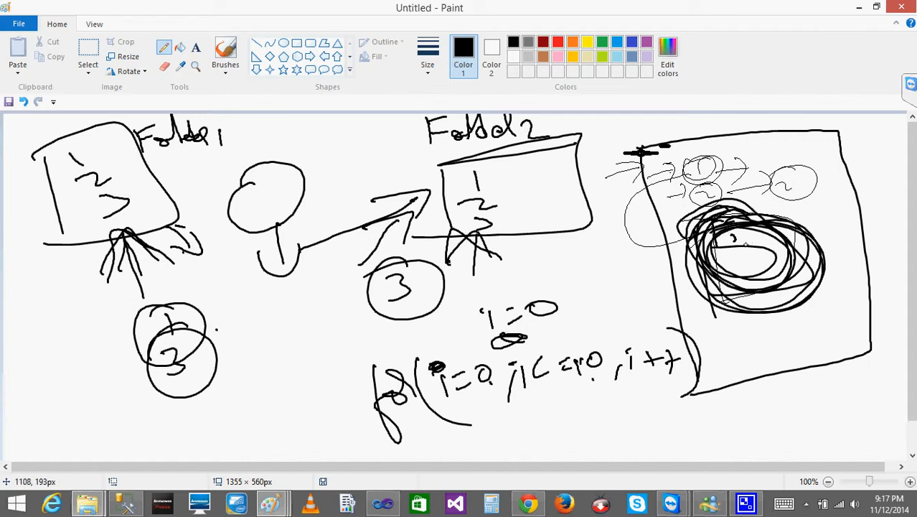
{"action": "mouse_move", "coordinate": [740, 268]}
{"action": "left_mouse_down"}
{"action": "mouse_move", "coordinate": [752, 255]}
{"action": "mouse_move", "coordinate": [740, 280]}
{"action": "left_mouse_up"}
{"action": "mouse_move", "coordinate": [711, 228]}
{"action": "left_mouse_down"}
{"action": "mouse_move", "coordinate": [723, 253]}
{"action": "mouse_move", "coordinate": [796, 276]}
{"action": "mouse_move", "coordinate": [735, 279]}
{"action": "left_mouse_up"}
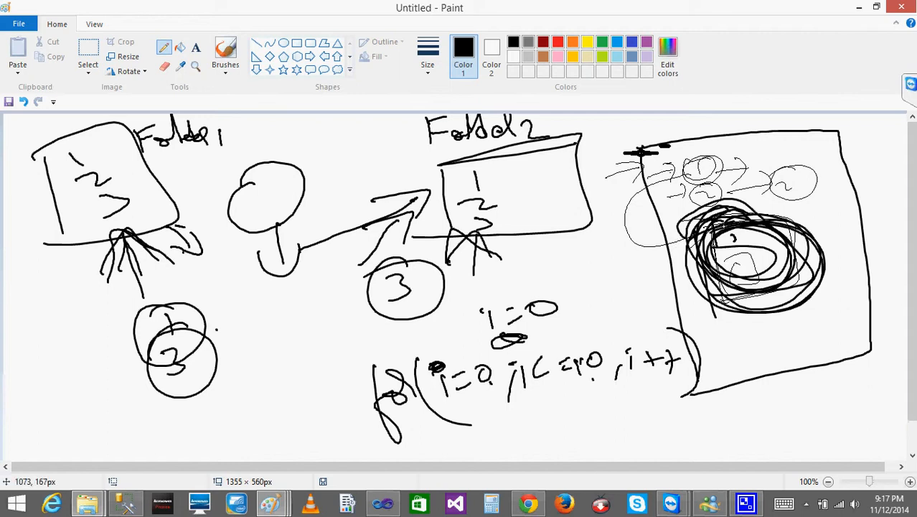
{"action": "mouse_move", "coordinate": [620, 256]}
{"action": "left_mouse_down"}
{"action": "mouse_move", "coordinate": [649, 244]}
{"action": "mouse_move", "coordinate": [664, 271]}
{"action": "left_mouse_up"}
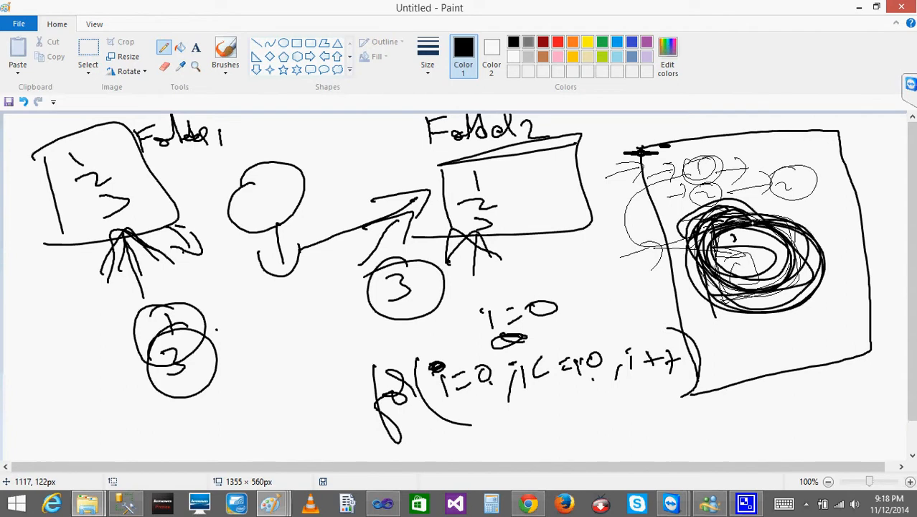
{"action": "mouse_move", "coordinate": [677, 147]}
{"action": "left_mouse_down"}
{"action": "mouse_move", "coordinate": [689, 162]}
{"action": "mouse_move", "coordinate": [656, 237]}
{"action": "mouse_move", "coordinate": [693, 269]}
{"action": "left_mouse_up"}
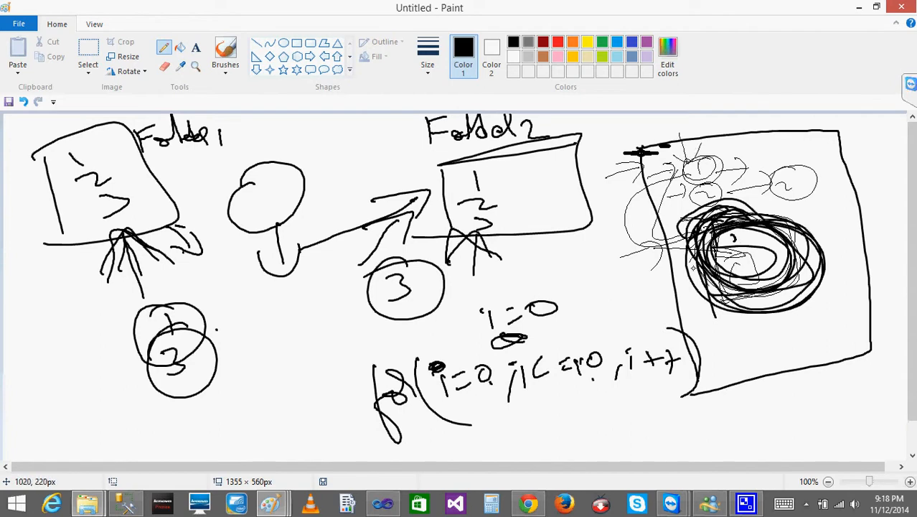
{"action": "mouse_move", "coordinate": [782, 227]}
{"action": "left_mouse_down"}
{"action": "mouse_move", "coordinate": [847, 315]}
{"action": "mouse_move", "coordinate": [753, 259]}
{"action": "left_mouse_up"}
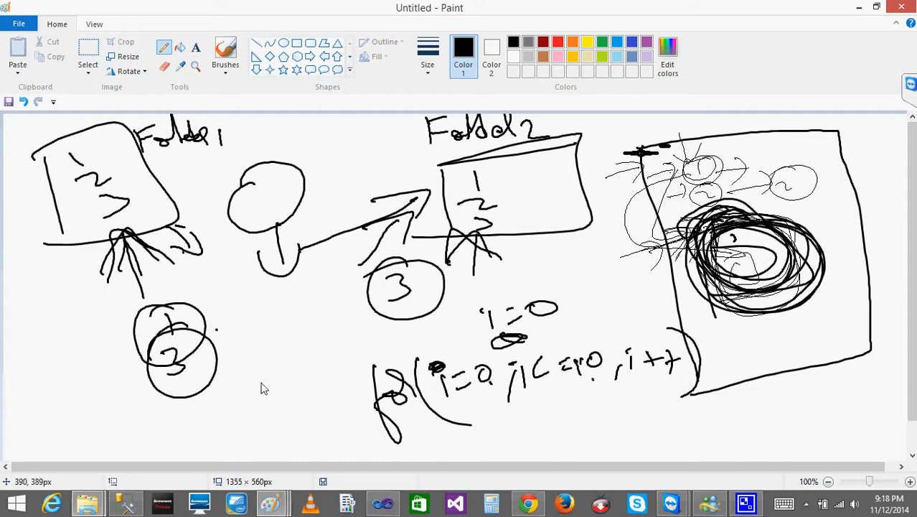
Step: Switch to the SQLOct project in Visual Studio, collapse the load Merge Files container in Package3.dtsx and make it narrower
{"action": "left_click", "coordinate": [388, 507]}
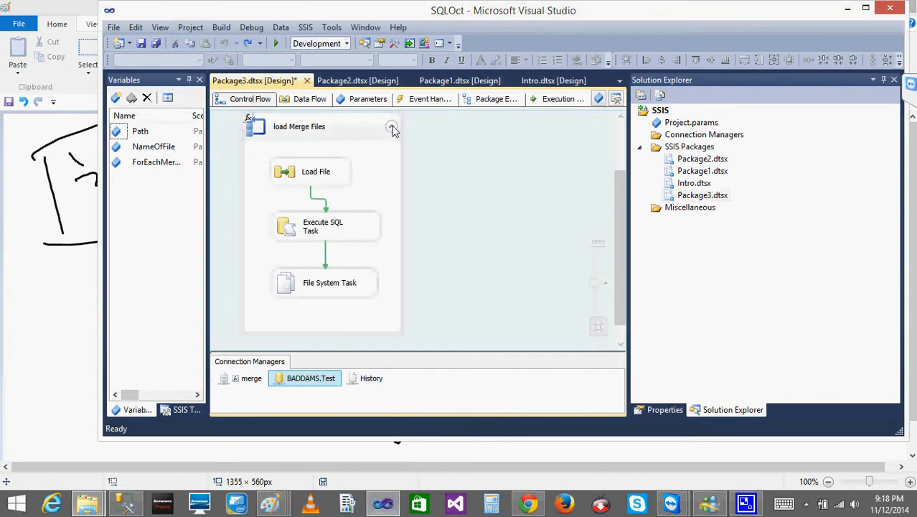
{"action": "left_click", "coordinate": [393, 129]}
{"action": "left_click", "coordinate": [393, 129]}
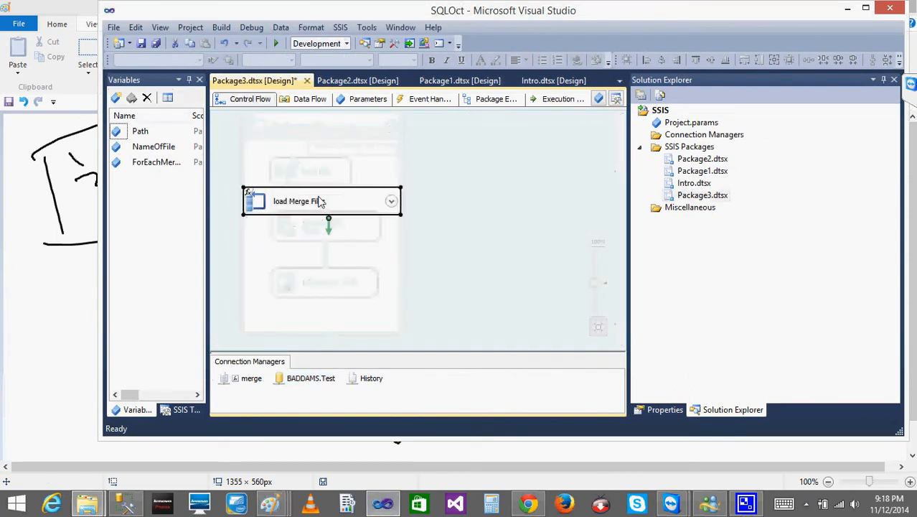
{"action": "left_click", "coordinate": [392, 202]}
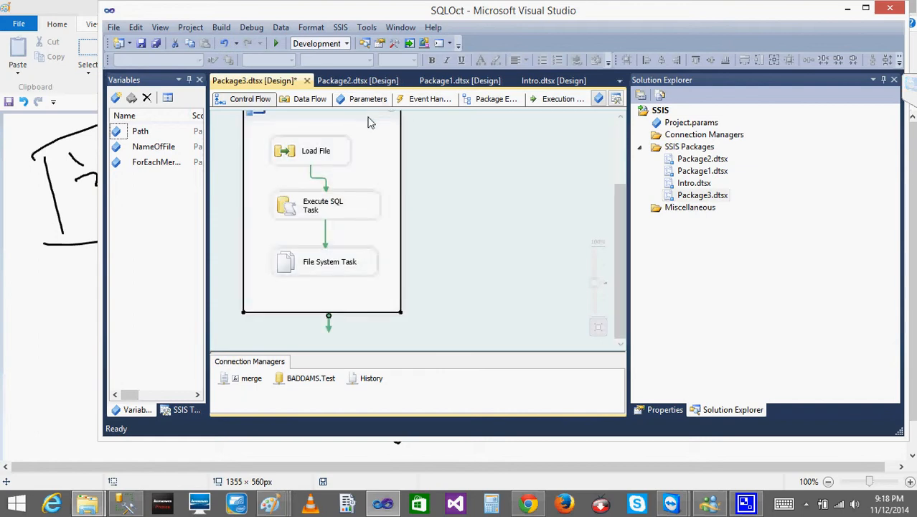
{"action": "left_click_drag", "start_coordinate": [625, 230], "coordinate": [616, 207]}
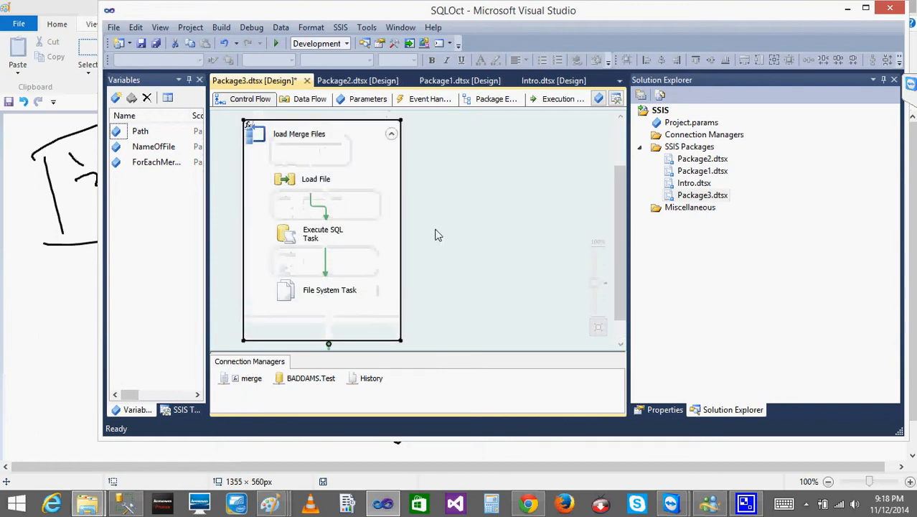
{"action": "left_click", "coordinate": [392, 134]}
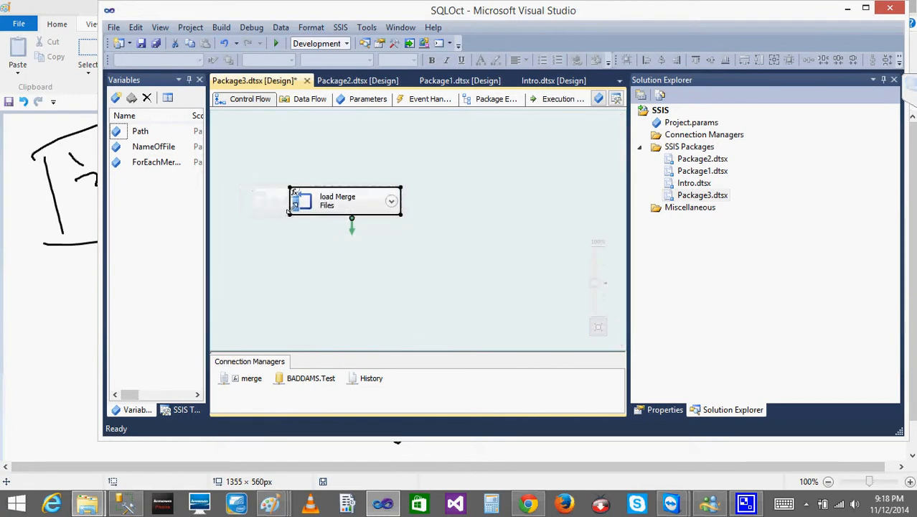
{"action": "left_click", "coordinate": [265, 208]}
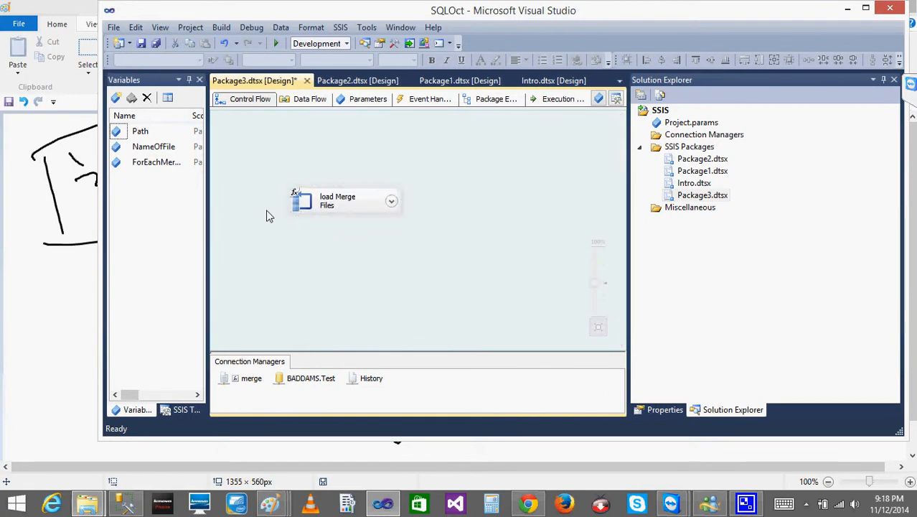
Step: Review the Collection settings of the load Merge Files Foreach loop and close its editor without changes
{"action": "double_click", "coordinate": [307, 209]}
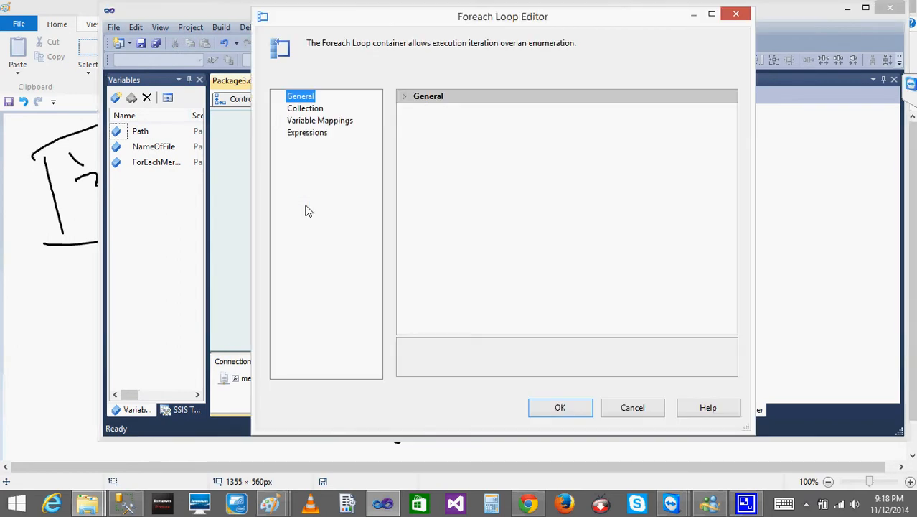
{"action": "left_click", "coordinate": [310, 110]}
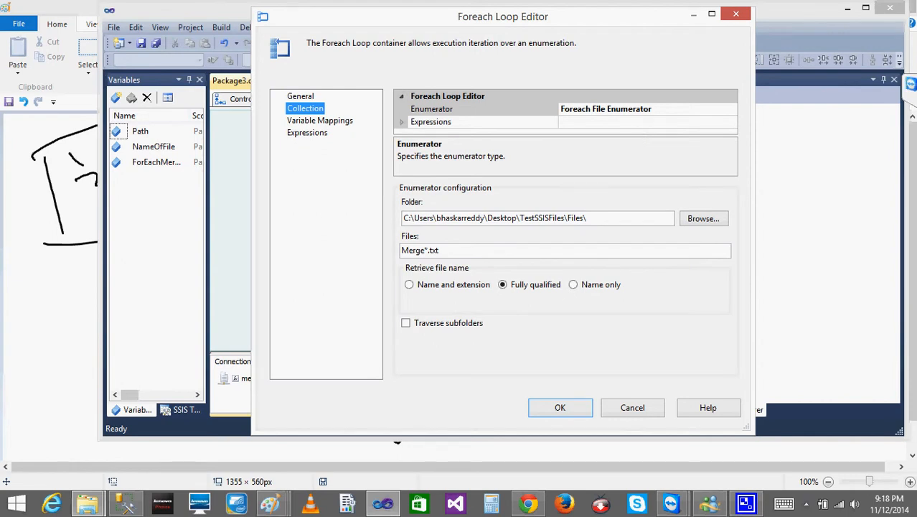
{"action": "left_click", "coordinate": [632, 407]}
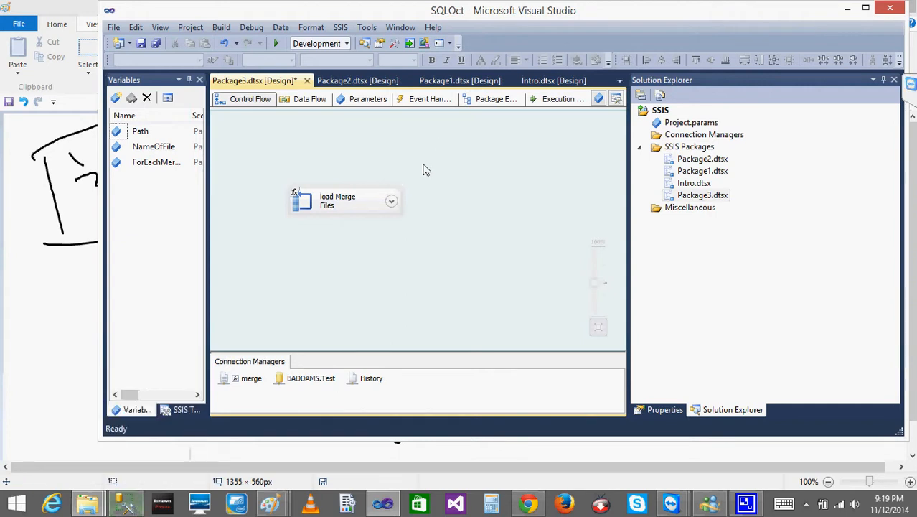
Step: Widen the Variables pane to reveal the Scope column
{"action": "left_click_drag", "start_coordinate": [208, 223], "coordinate": [262, 231]}
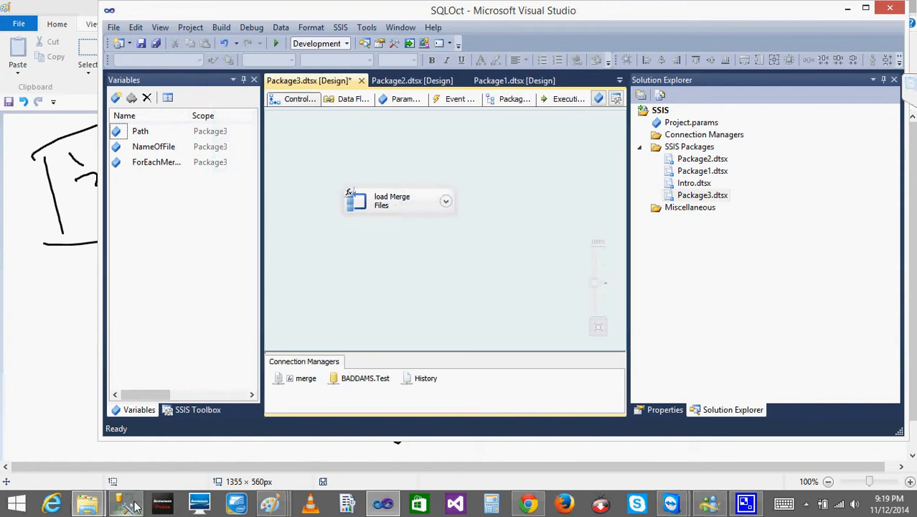
Step: Switch to SQL Server Management Studio and write SELECT * FROM FolderPath below the INSERT statement in SQLQuery10.sql
{"action": "mouse_move", "coordinate": [136, 505]}
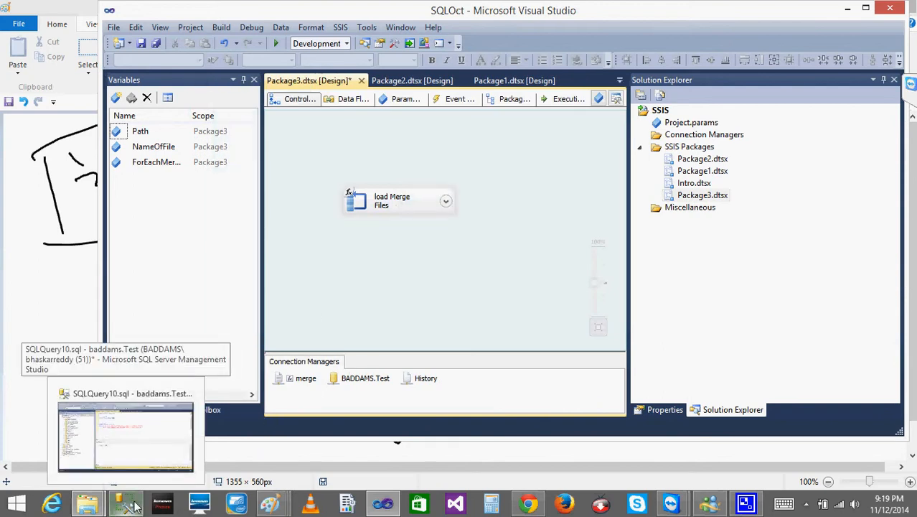
{"action": "left_click", "coordinate": [136, 506]}
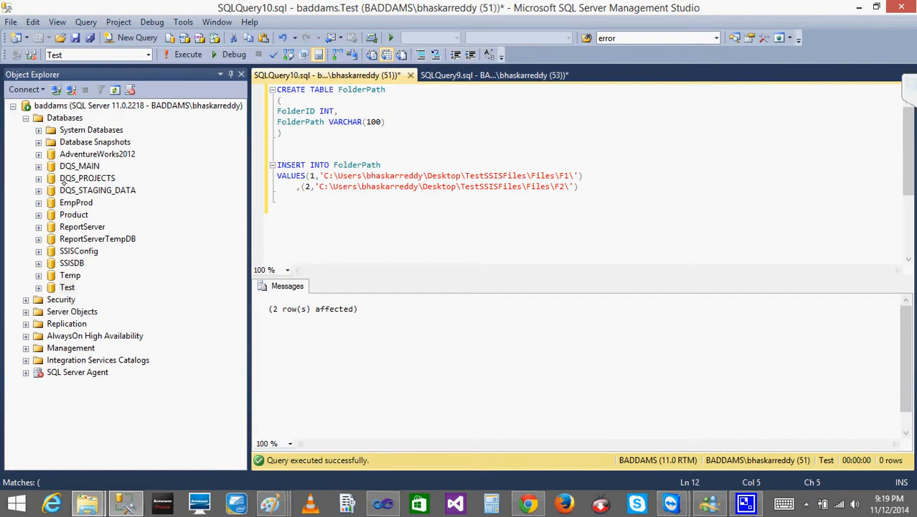
{"action": "key", "text": "Return"}
{"action": "key", "text": "Return"}
{"action": "key", "text": "BackSpace"}
{"action": "type", "text": "SELECT *"}
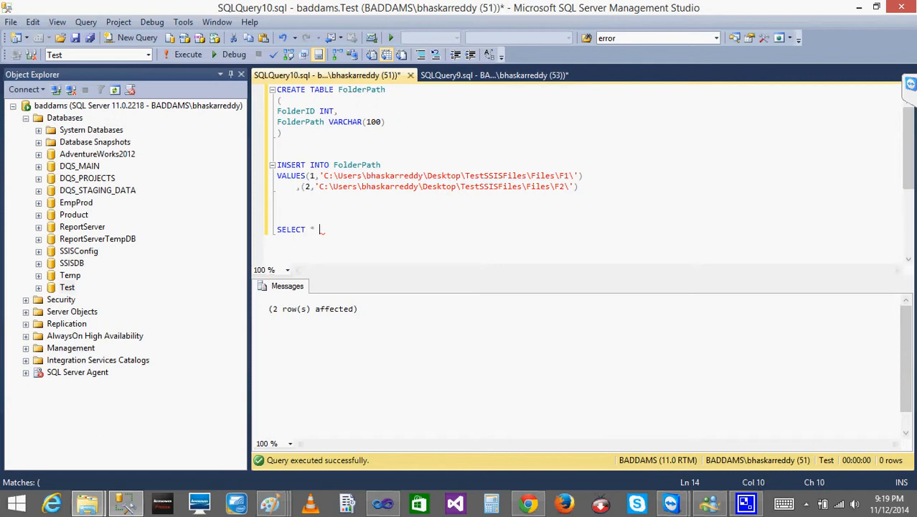
{"action": "type", "text": "FolderPath"}
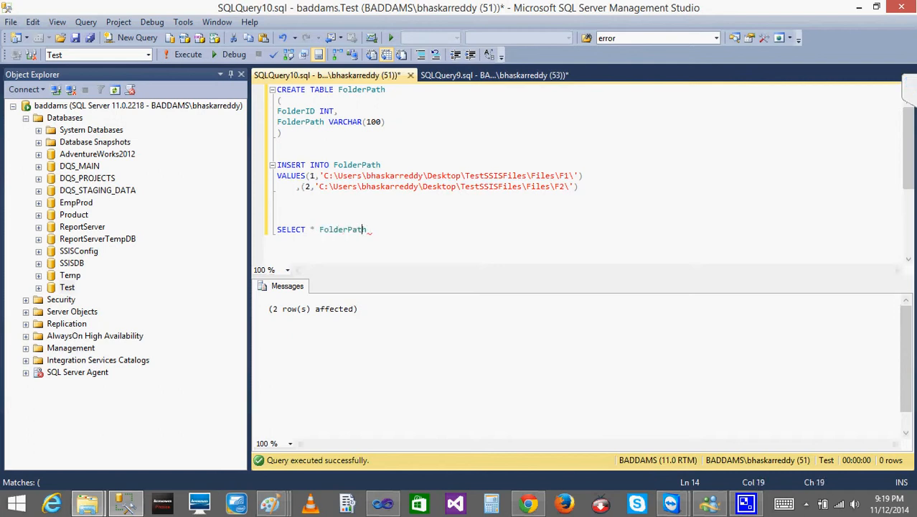
{"action": "key", "text": "Left"}
{"action": "key", "text": "Left"}
{"action": "key", "text": "Left"}
{"action": "key", "text": "Left"}
{"action": "key", "text": "Left"}
{"action": "key", "text": "Left"}
{"action": "key", "text": "Left"}
{"action": "key", "text": "Left"}
{"action": "key", "text": "Left"}
{"action": "type", "text": "FROM"}
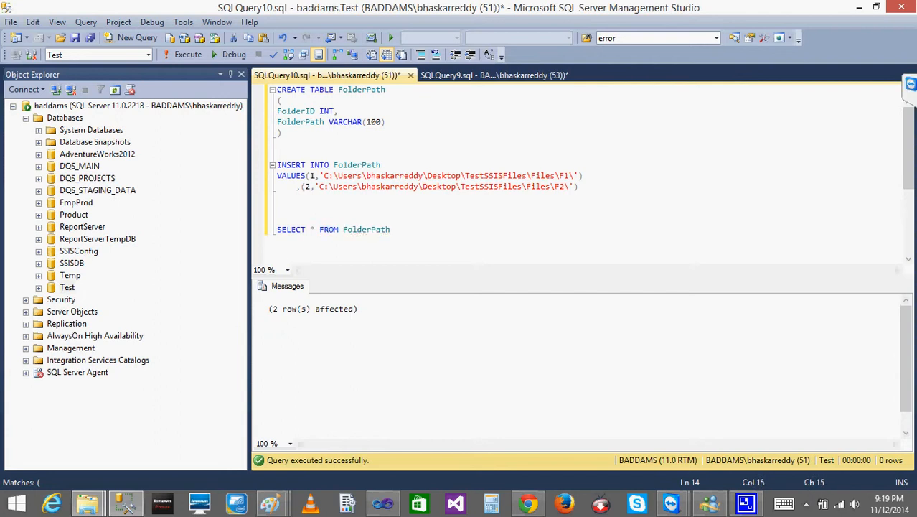
Step: Run only the SELECT * FROM FolderPath statement to list the stored folder paths
{"action": "key", "text": "End"}
{"action": "left_click_drag", "start_coordinate": [278, 242], "coordinate": [278, 217]}
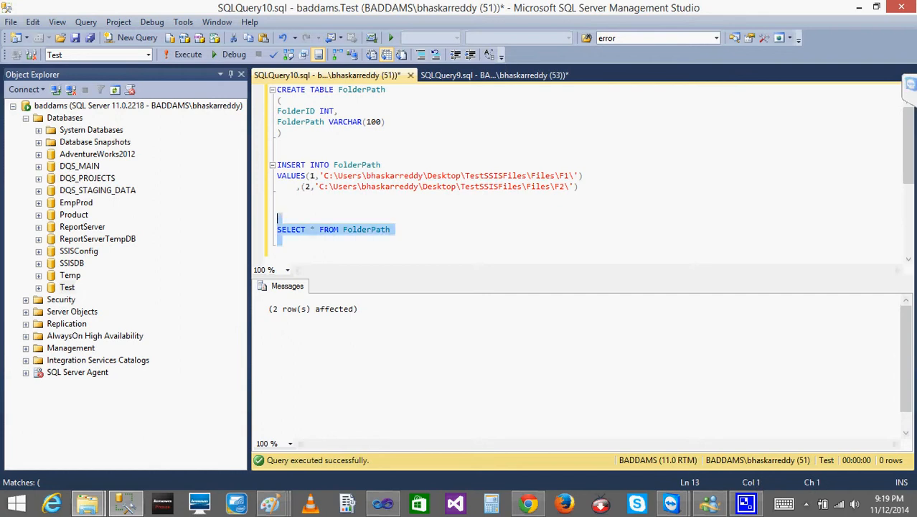
{"action": "left_click", "coordinate": [196, 54]}
{"action": "left_click", "coordinate": [424, 248]}
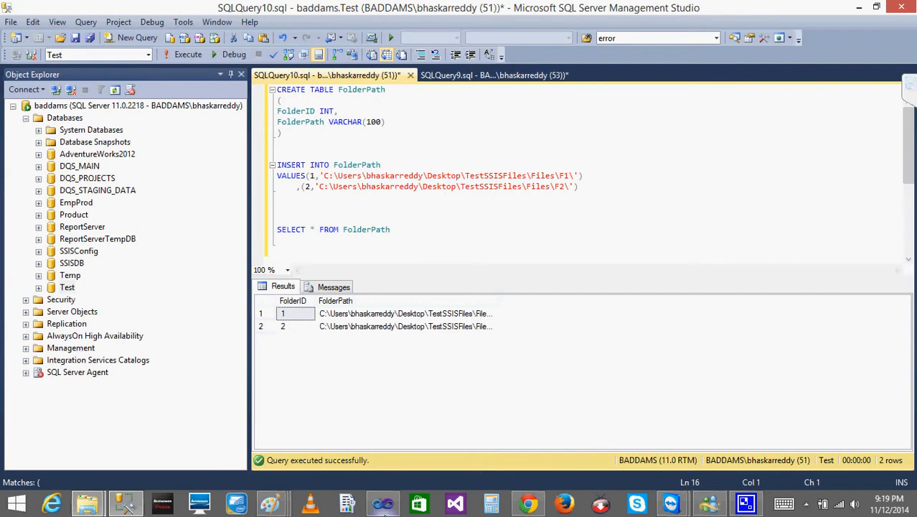
Step: Switch to the SQLOct project in Visual Studio and add a Package3 variable named NoOfFolders
{"action": "left_click", "coordinate": [382, 503]}
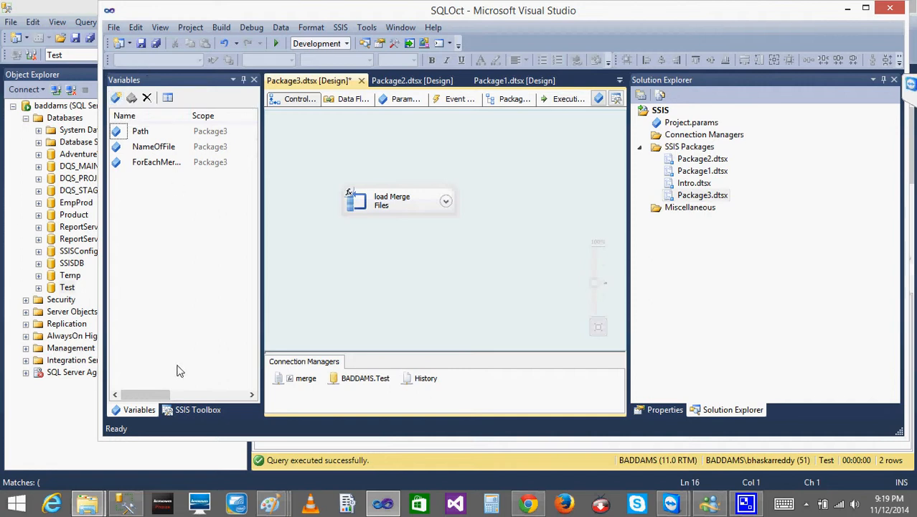
{"action": "left_click", "coordinate": [199, 409]}
{"action": "left_click", "coordinate": [340, 165]}
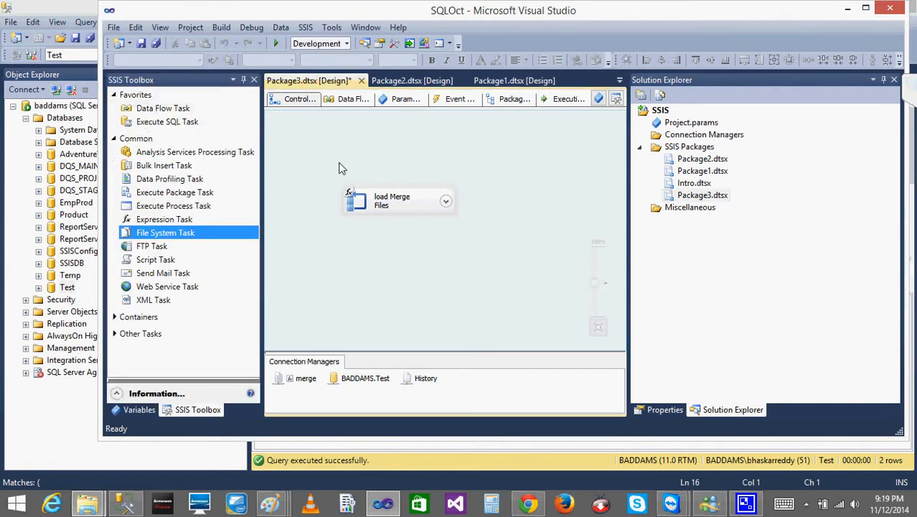
{"action": "left_click", "coordinate": [136, 410]}
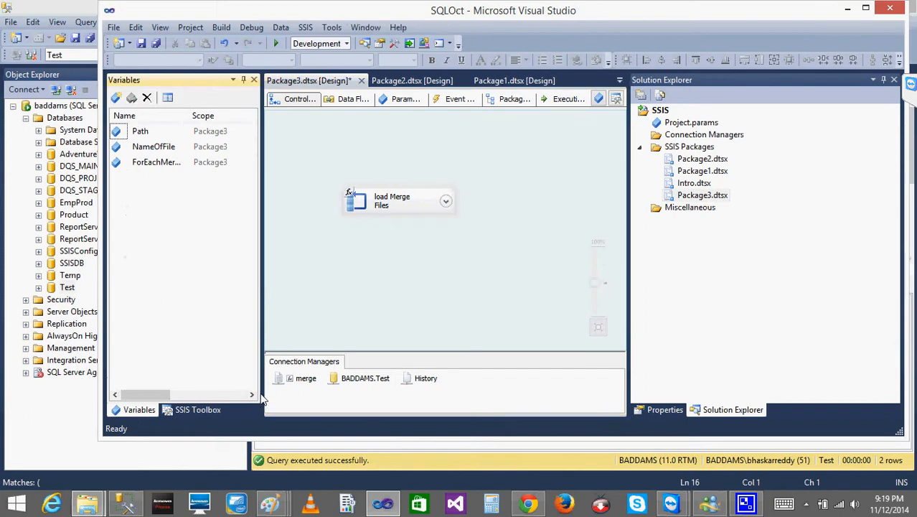
{"action": "left_click", "coordinate": [116, 97]}
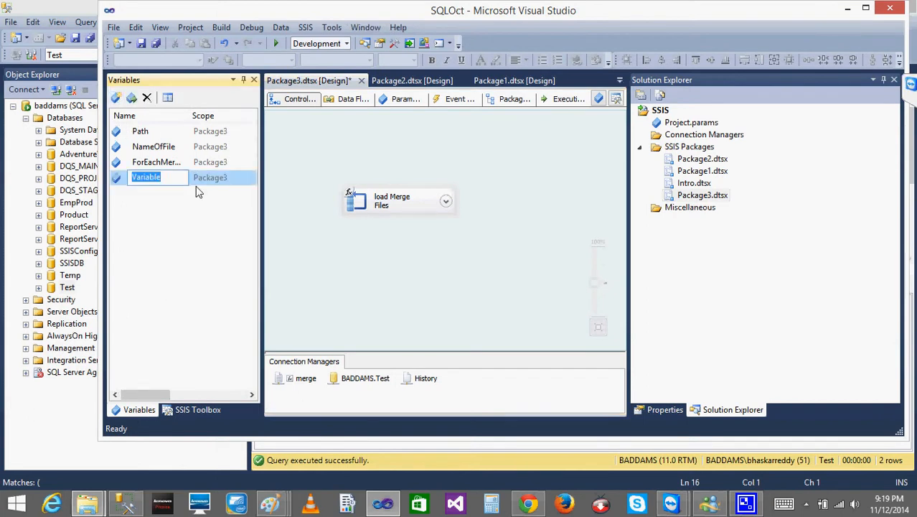
{"action": "type", "text": "NoOff"}
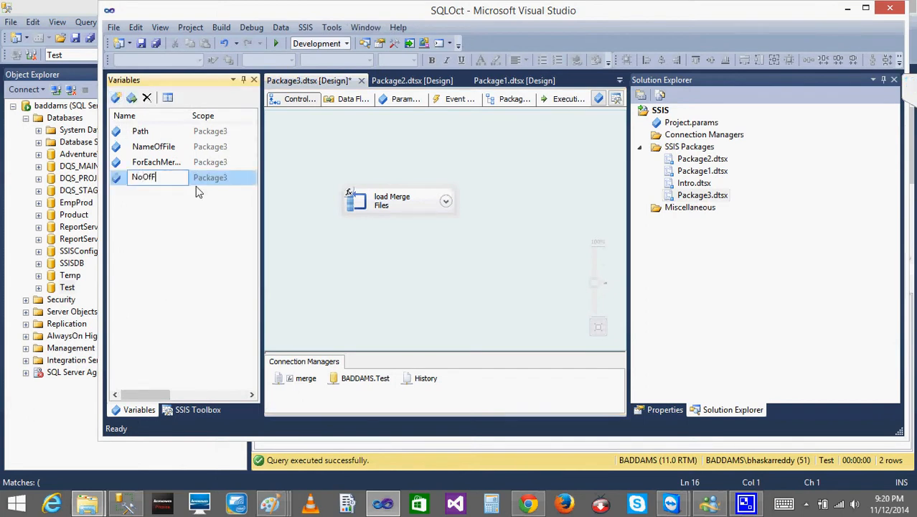
{"action": "type", "text": "olders"}
{"action": "left_click_drag", "start_coordinate": [148, 392], "coordinate": [103, 381]}
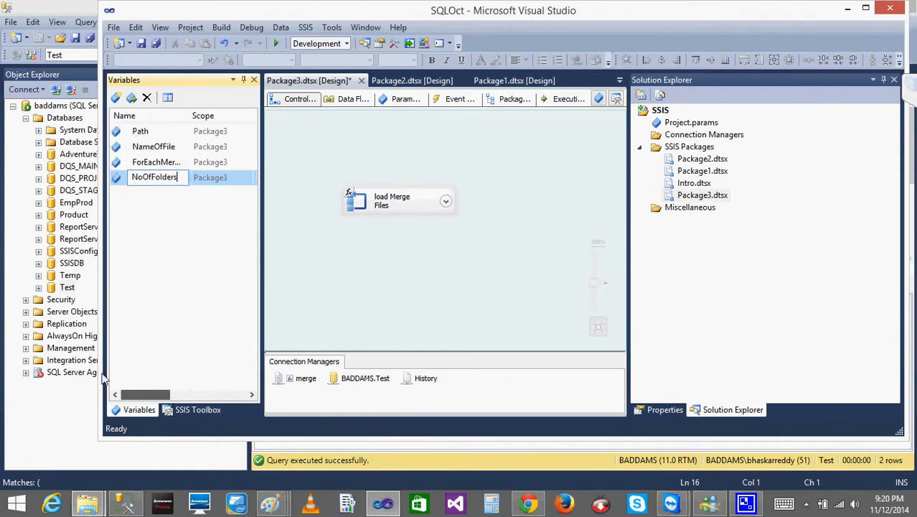
{"action": "left_click", "coordinate": [434, 266]}
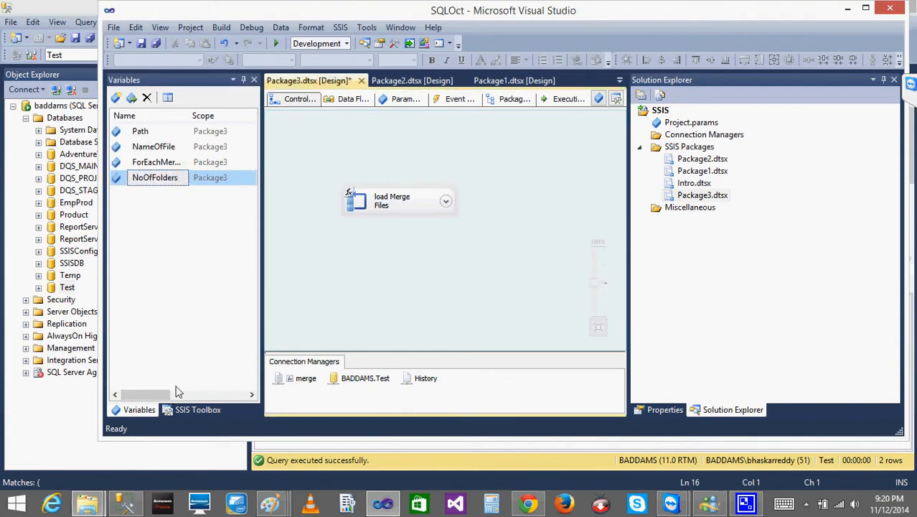
Step: Add an Execute SQL Task above the load Merge Files container and name it Get NoOfFolders
{"action": "left_click", "coordinate": [191, 409]}
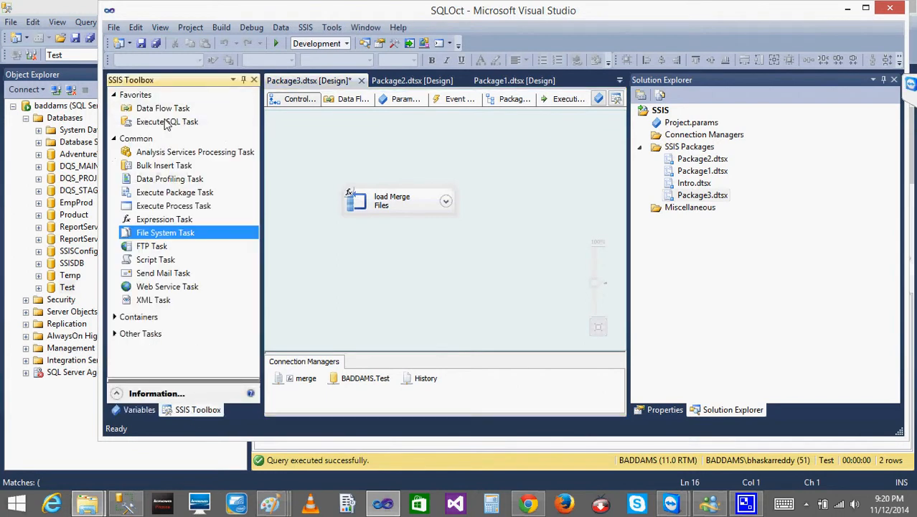
{"action": "left_click_drag", "start_coordinate": [165, 124], "coordinate": [395, 143]}
{"action": "left_click", "coordinate": [397, 145]}
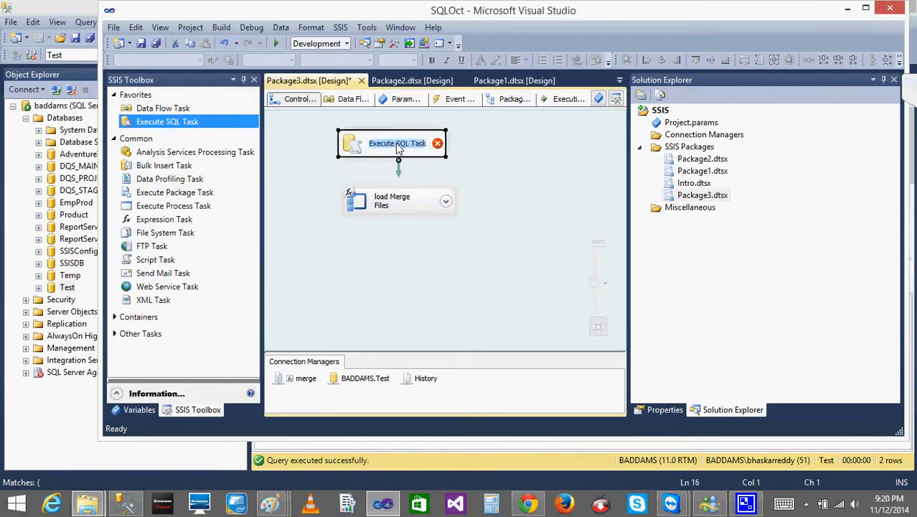
{"action": "type", "text": "N"}
{"action": "key", "text": "BackSpace"}
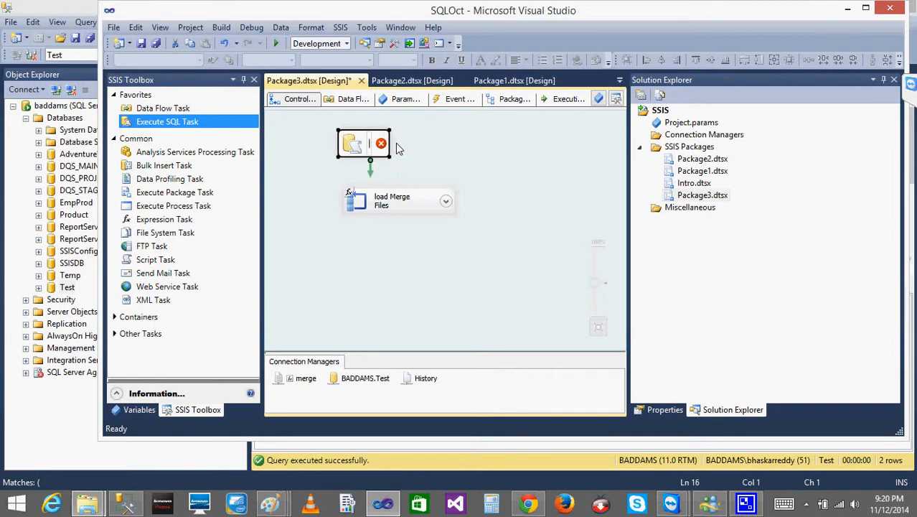
{"action": "type", "text": "Get NoC"}
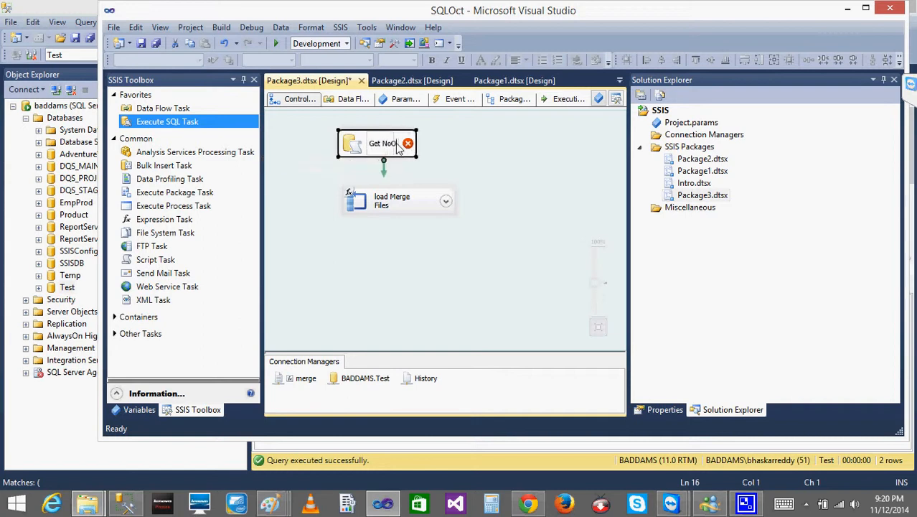
{"action": "type", "text": "fFold"}
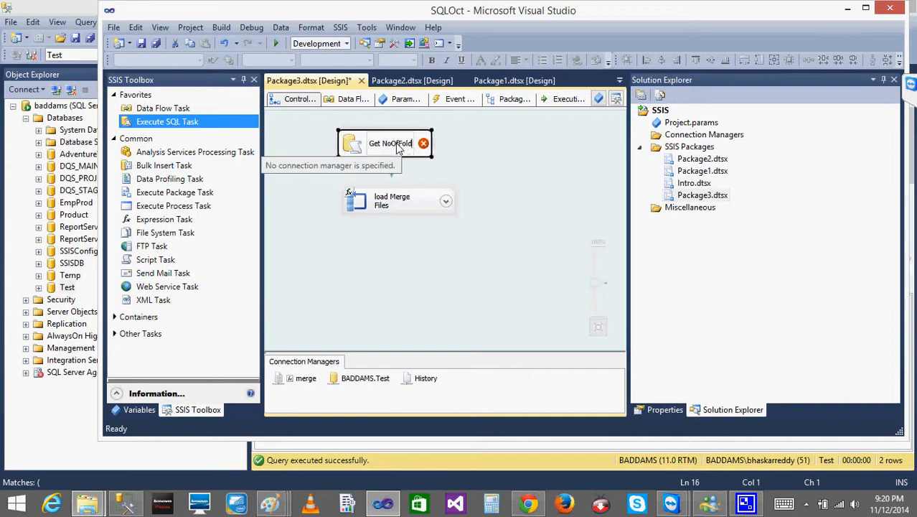
{"action": "type", "text": "ers"}
{"action": "left_click", "coordinate": [506, 155]}
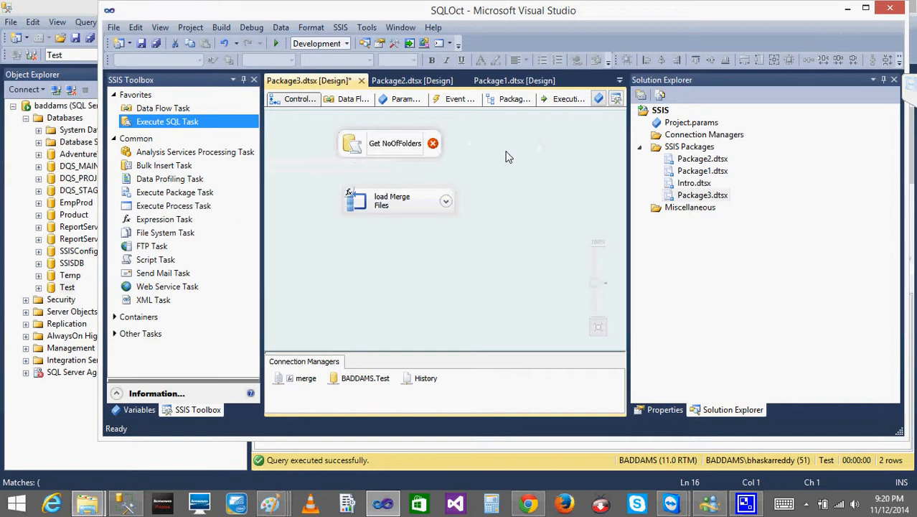
Step: Set the Get NoOfFolders task's connection to BADDAMS.Test and start editing its SQLStatement property
{"action": "double_click", "coordinate": [355, 147]}
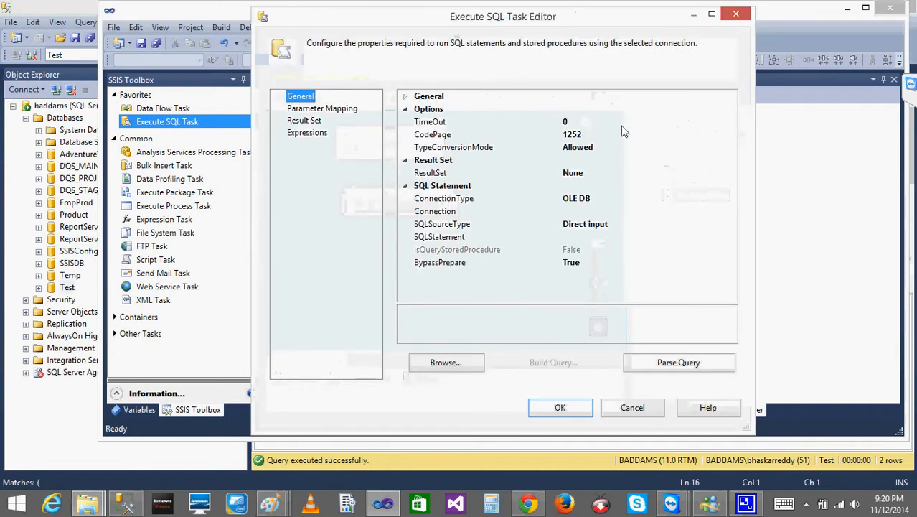
{"action": "left_click", "coordinate": [612, 211]}
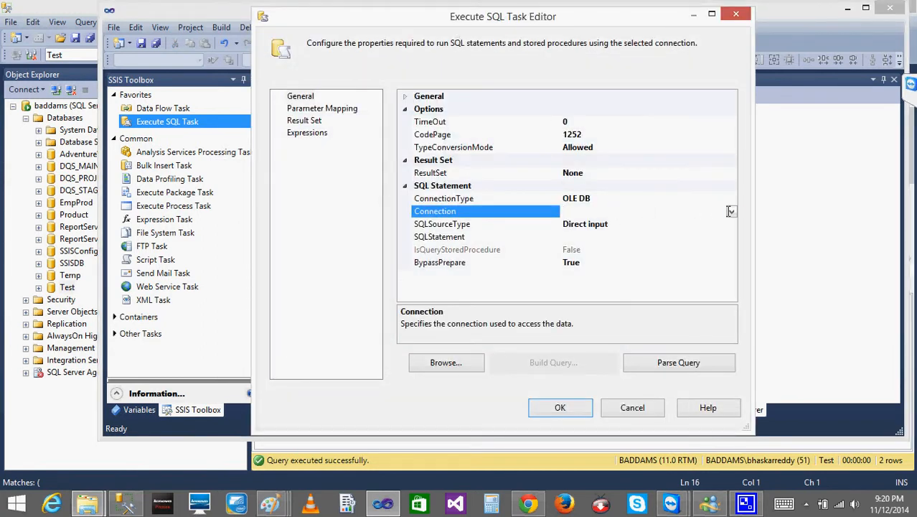
{"action": "left_click", "coordinate": [730, 211]}
{"action": "left_click", "coordinate": [607, 237]}
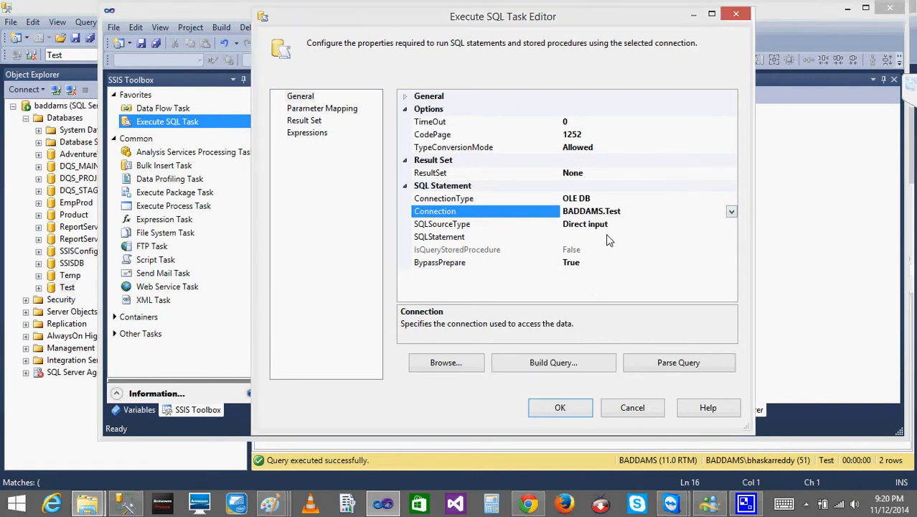
{"action": "left_click", "coordinate": [597, 238]}
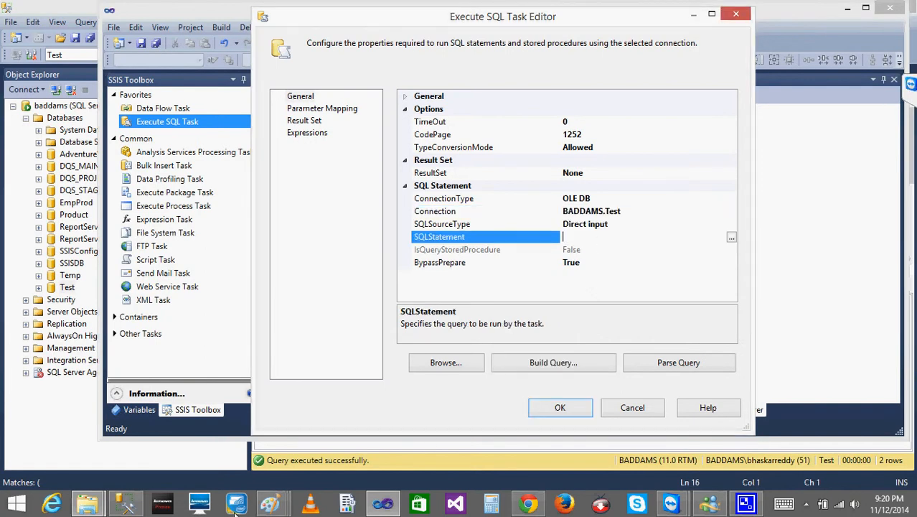
Step: Switch to SQL Server Management Studio, change the query to SELECT COUNT(*) FROM FolderPath and run it
{"action": "left_click", "coordinate": [126, 504]}
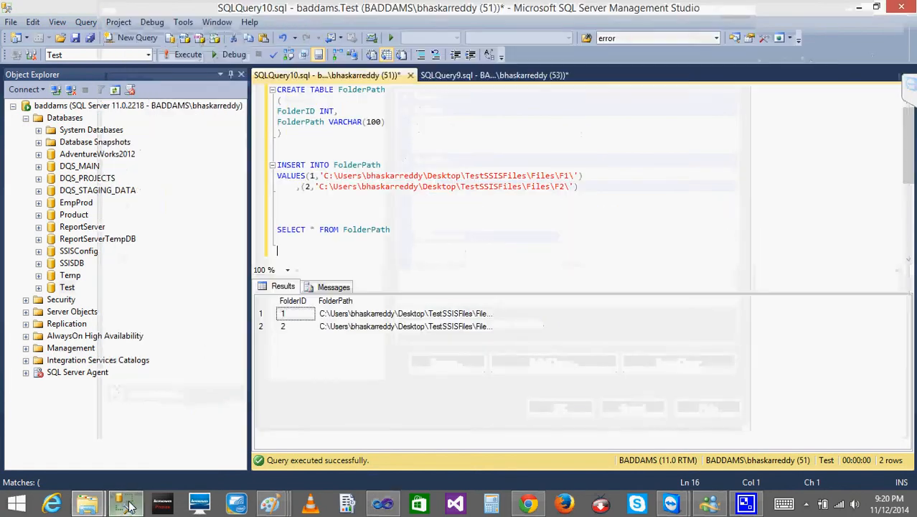
{"action": "left_click", "coordinate": [315, 229]}
{"action": "key", "text": "BackSpace"}
{"action": "type", "text": "CO"}
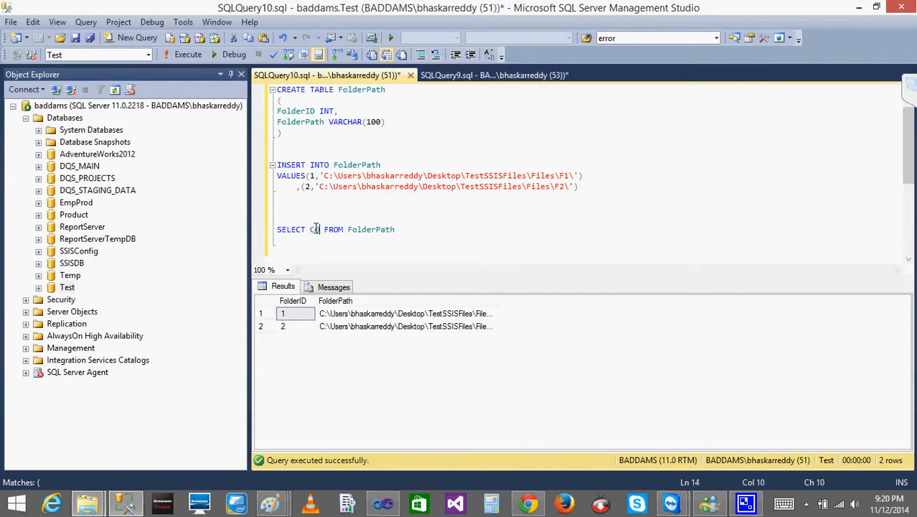
{"action": "type", "text": "UNT(*"}
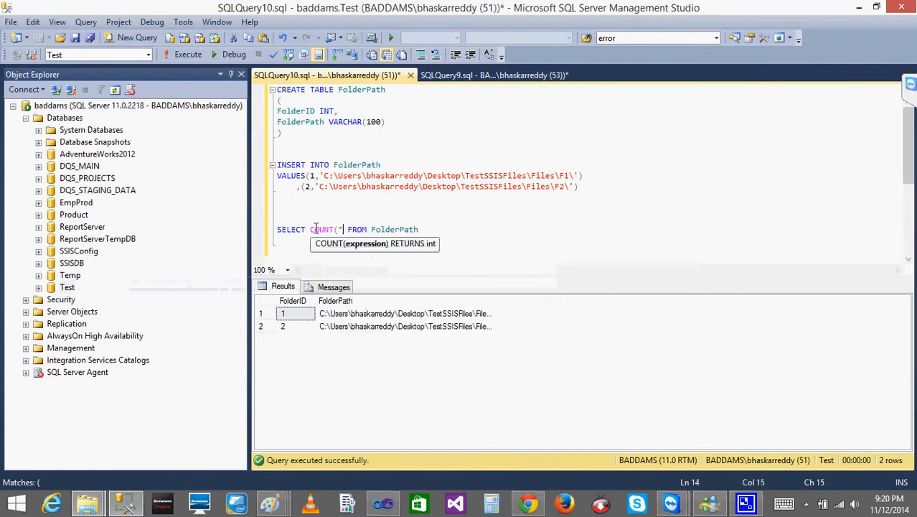
{"action": "type", "text": ")"}
{"action": "left_click_drag", "start_coordinate": [423, 230], "coordinate": [274, 229]}
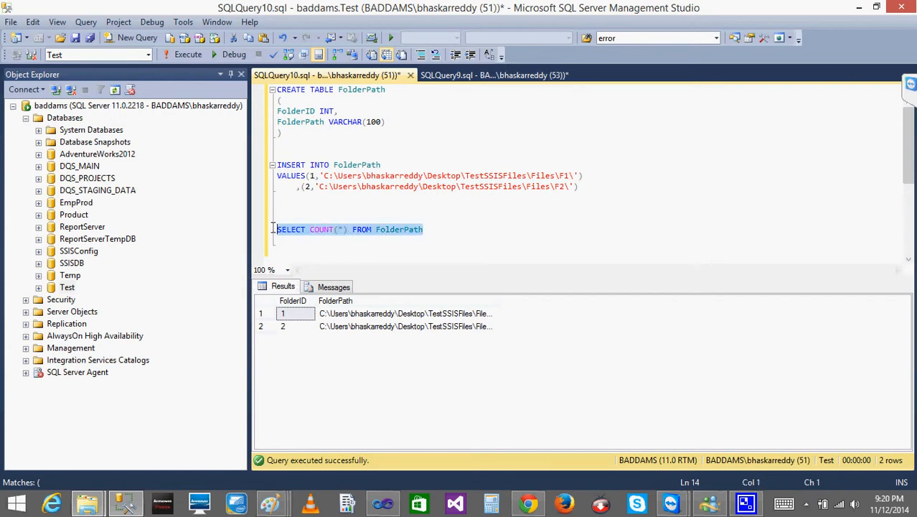
{"action": "left_click", "coordinate": [179, 56]}
Step: Put the FROM clause on its own line and make the query select *, with COUNT(*) commented out
{"action": "left_click", "coordinate": [353, 231]}
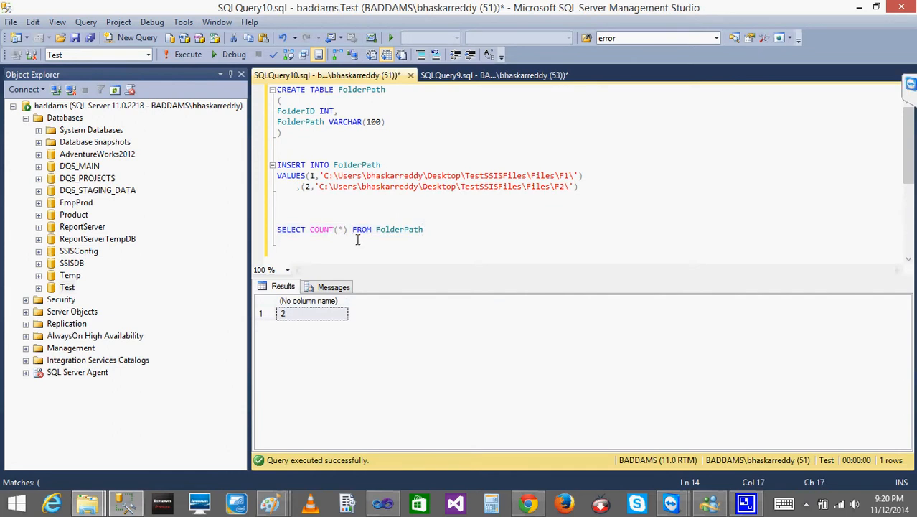
{"action": "key", "text": "Return"}
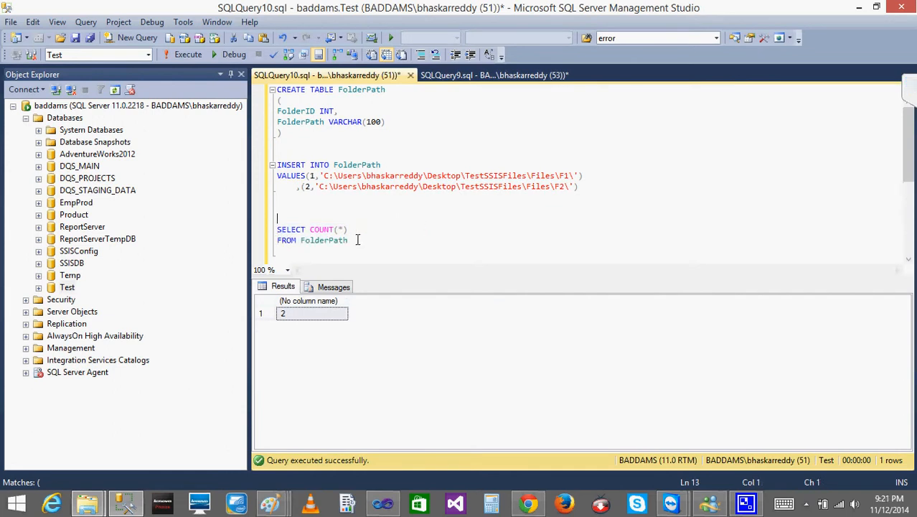
{"action": "key", "text": "Down"}
{"action": "key", "text": "Right"}
{"action": "key", "text": "Right"}
{"action": "key", "text": "Right"}
{"action": "type", "text": "*--"}
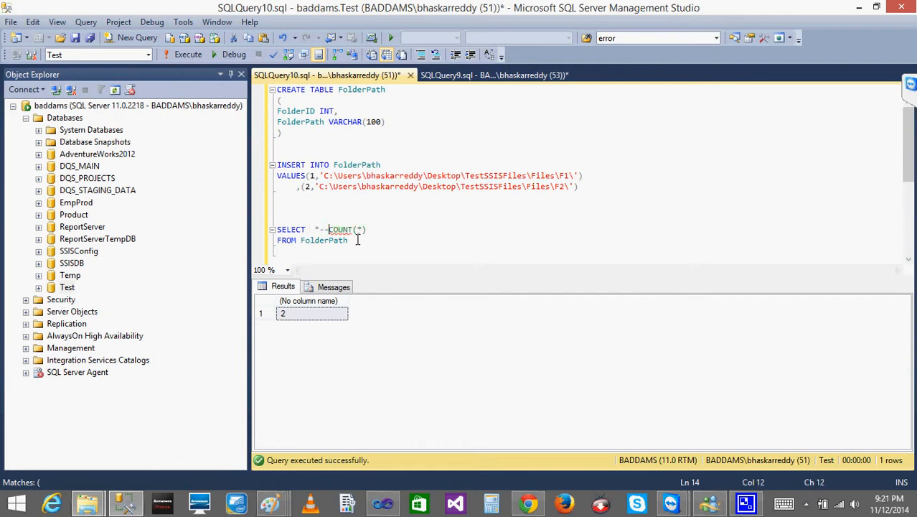
Step: Run the revised two-line FolderPath query and inspect the FolderID value in the second result row
{"action": "left_click_drag", "start_coordinate": [355, 240], "coordinate": [273, 229]}
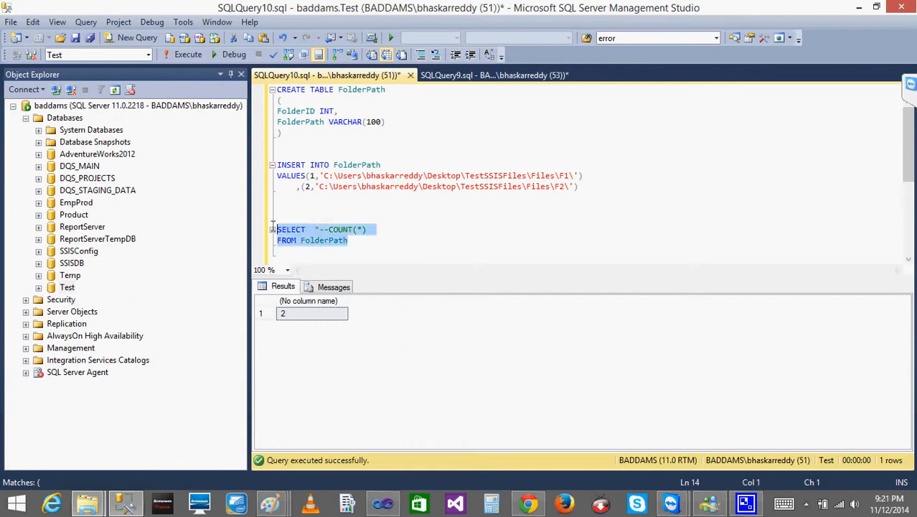
{"action": "left_click", "coordinate": [186, 54]}
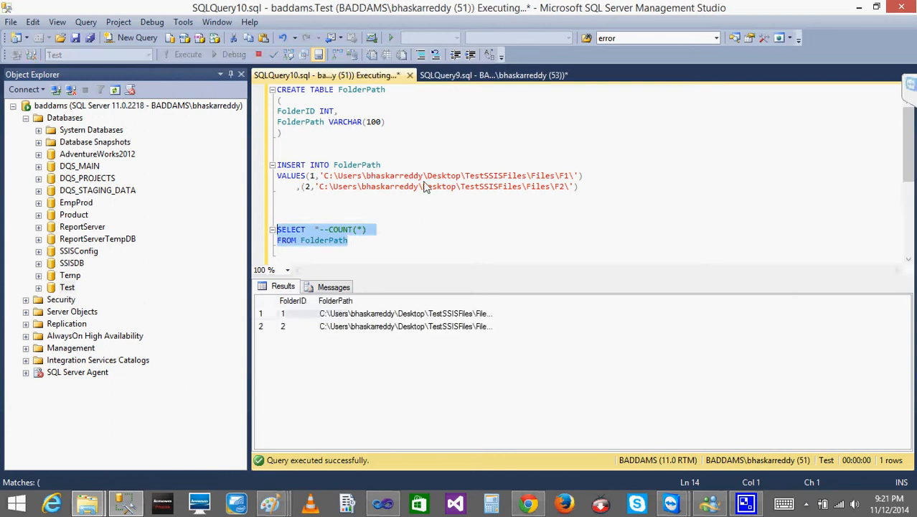
{"action": "left_click", "coordinate": [287, 326]}
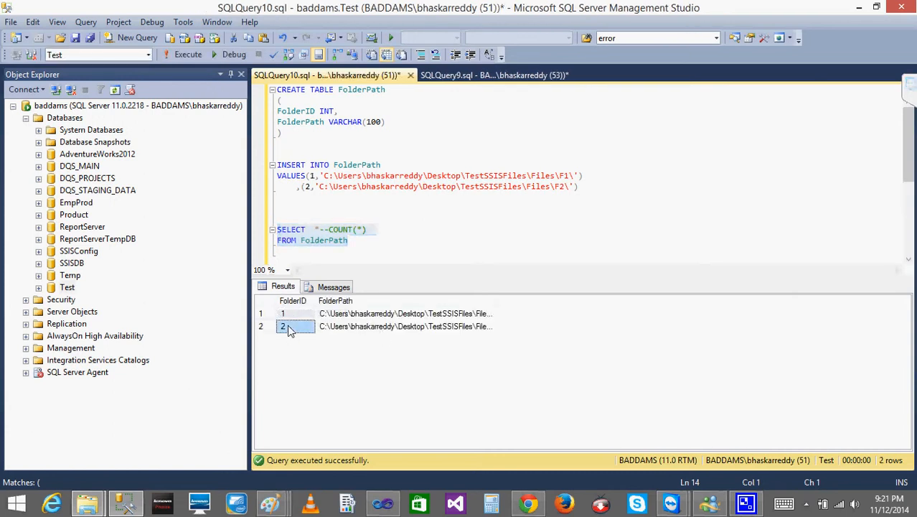
{"action": "left_click", "coordinate": [366, 240]}
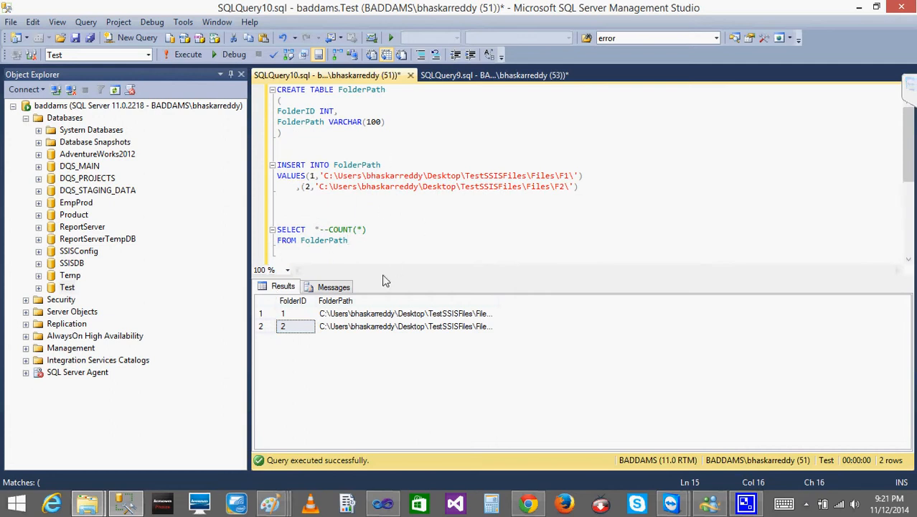
Step: Restore COUNT(*) as the FolderPath query's active select expression by removing the leading asterisk and comment marker
{"action": "left_click", "coordinate": [295, 313]}
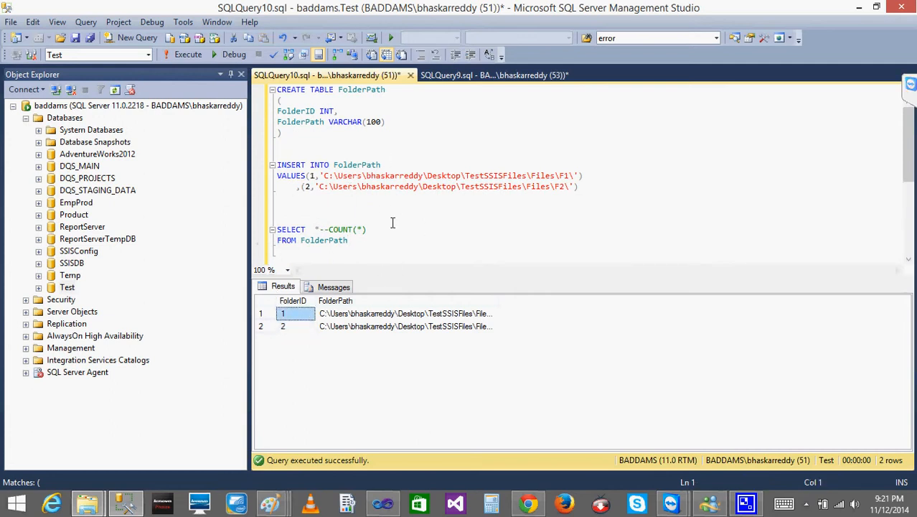
{"action": "left_click", "coordinate": [290, 329]}
{"action": "left_click", "coordinate": [374, 242]}
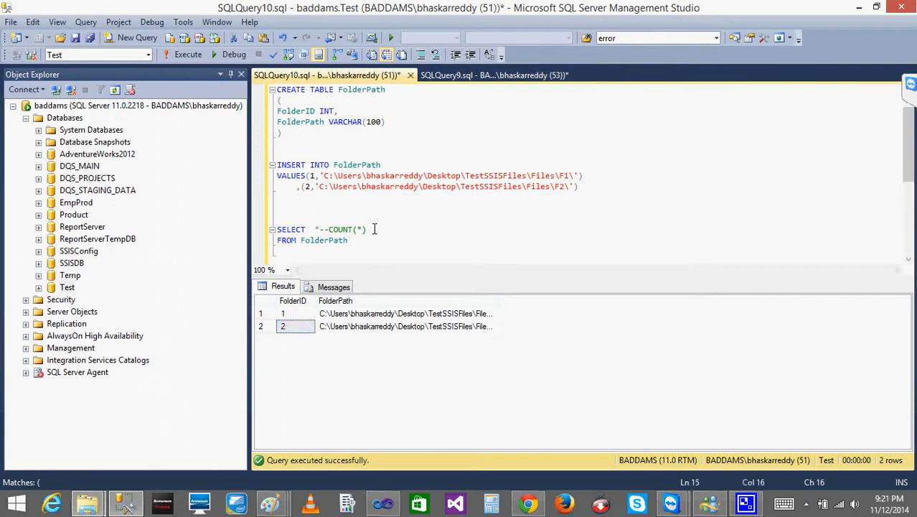
{"action": "left_click", "coordinate": [373, 229]}
{"action": "key", "text": "BackSpace"}
{"action": "key", "text": "BackSpace"}
{"action": "type", "text": ")"}
{"action": "key", "text": "Up"}
{"action": "key", "text": "Home"}
{"action": "key", "text": "Right"}
{"action": "key", "text": "Right"}
{"action": "key", "text": "Right"}
{"action": "key", "text": "Right"}
{"action": "key", "text": "Right"}
{"action": "key", "text": "Right"}
{"action": "key", "text": "Right"}
{"action": "key", "text": "Right"}
{"action": "key", "text": "Delete"}
{"action": "key", "text": "Delete"}
{"action": "key", "text": "Delete"}
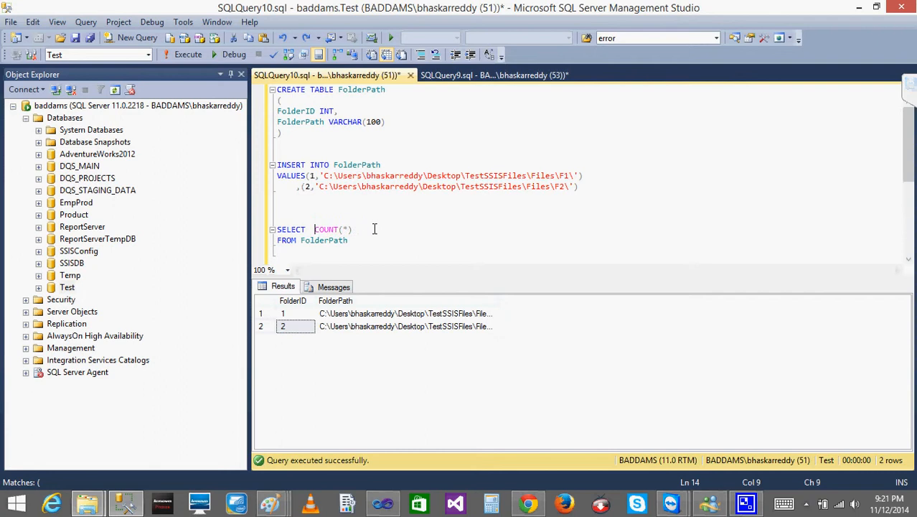
Step: Alias the COUNT(*) column as tf and run the two-line FolderPath query
{"action": "left_click", "coordinate": [372, 229]}
{"action": "type", "text": "AS [f"}
{"action": "key", "text": "Down"}
{"action": "key", "text": "shift+Up"}
{"action": "key", "text": "shift+Up"}
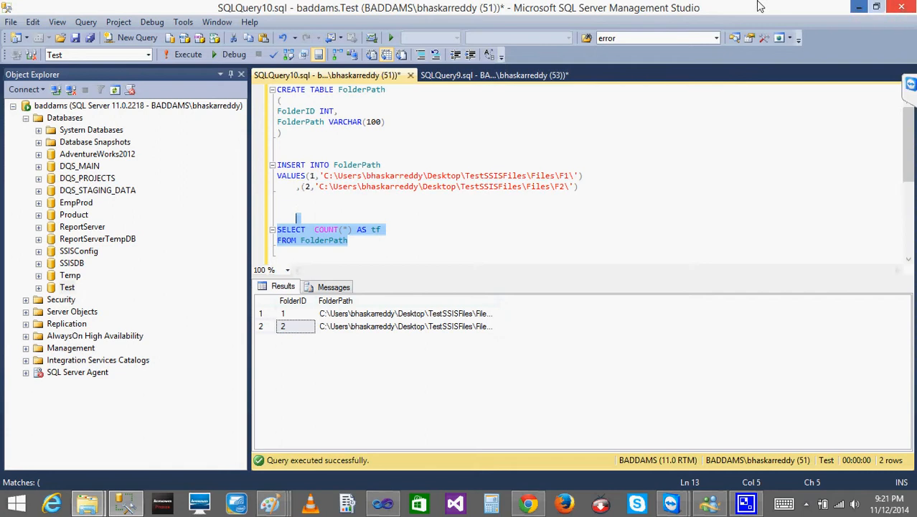
{"action": "left_click", "coordinate": [189, 54]}
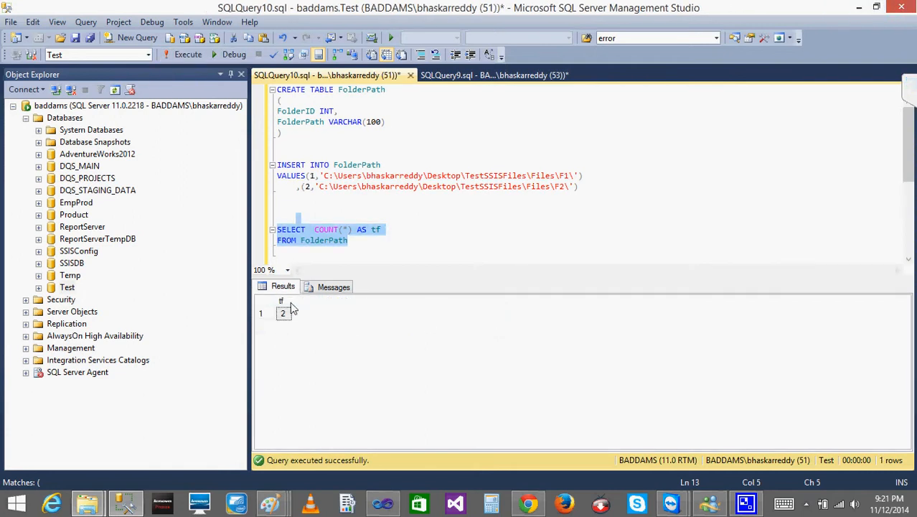
Step: Copy the aliased count query and, back in Visual Studio, paste it as the Get NoOfFolders task's SQLStatement
{"action": "left_click", "coordinate": [388, 242]}
{"action": "left_click_drag", "start_coordinate": [381, 242], "coordinate": [273, 231]}
{"action": "key", "text": "ctrl+c"}
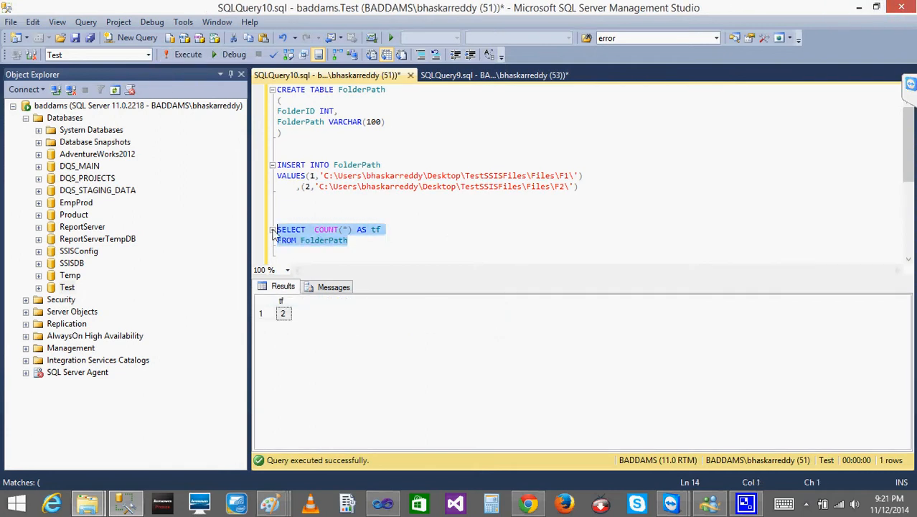
{"action": "left_click", "coordinate": [382, 504]}
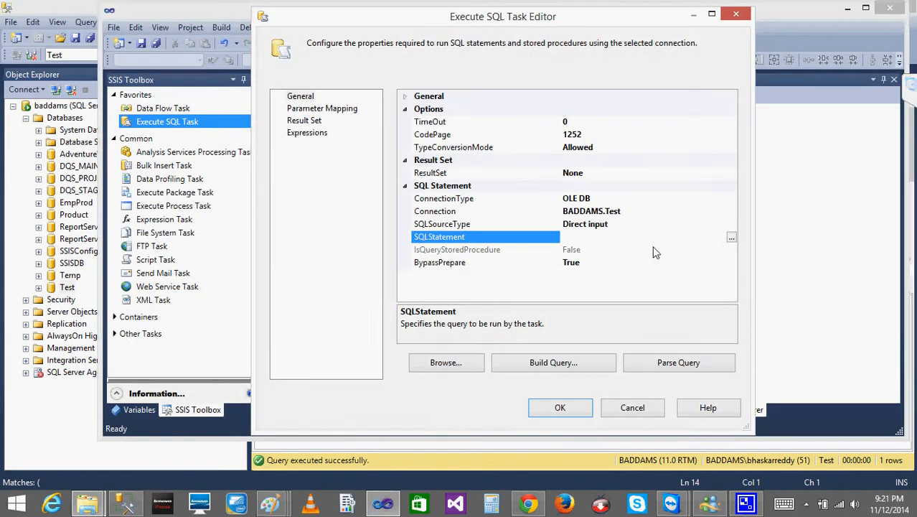
{"action": "left_click", "coordinate": [731, 237]}
{"action": "key", "text": "ctrl+v"}
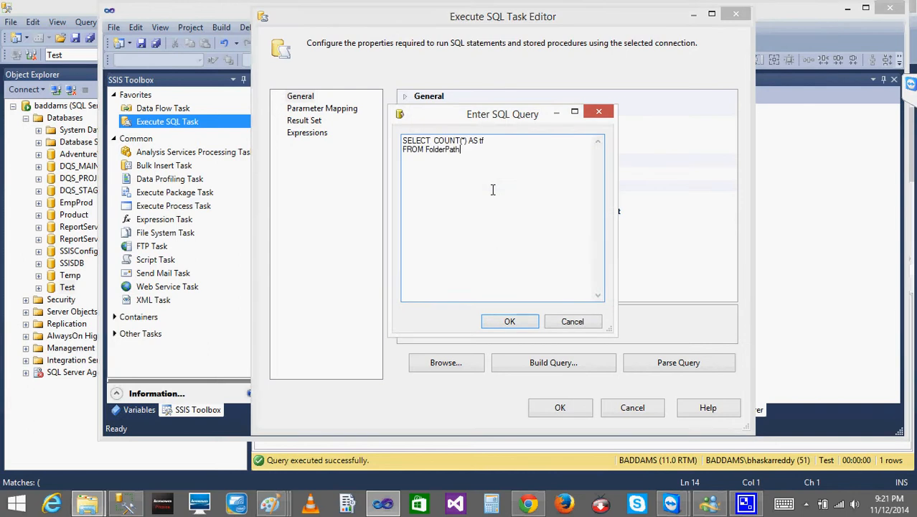
{"action": "left_click", "coordinate": [513, 322]}
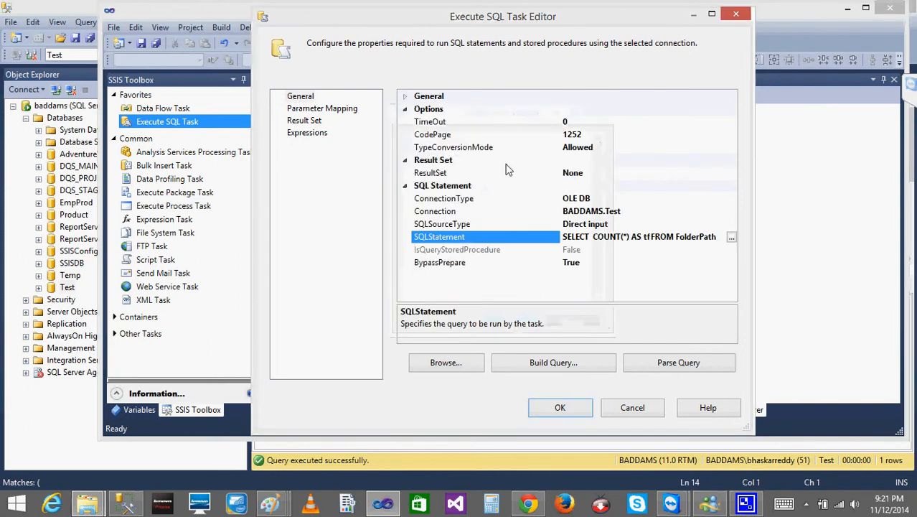
Step: Set the Get NoOfFolders task's ResultSet property to Single row
{"action": "left_click", "coordinate": [574, 173]}
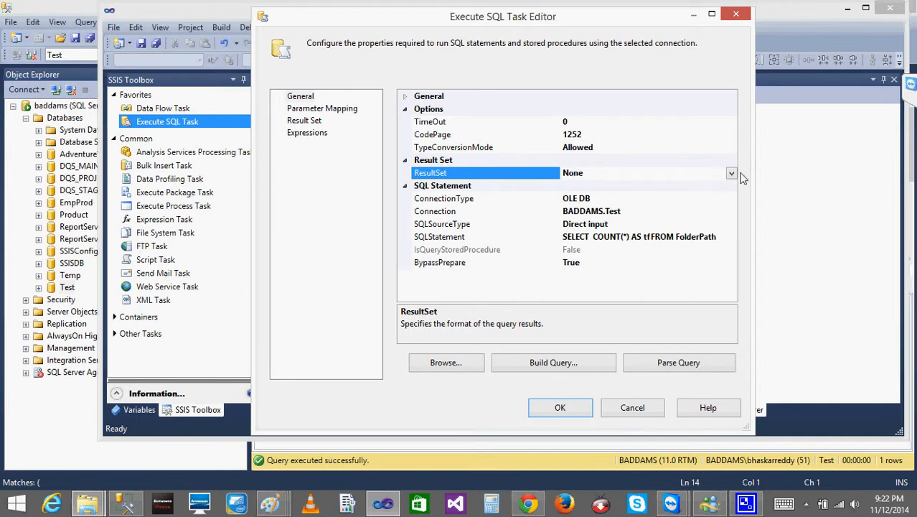
{"action": "left_click", "coordinate": [731, 173]}
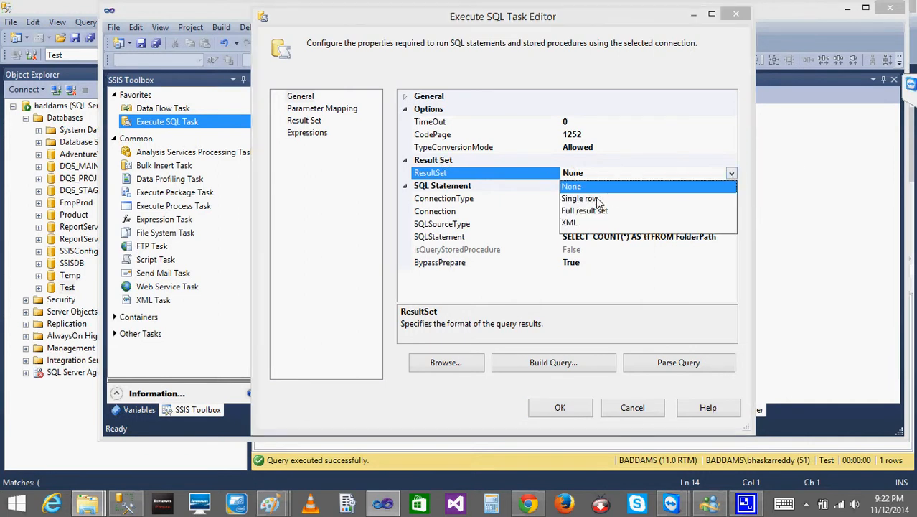
{"action": "left_click", "coordinate": [598, 199]}
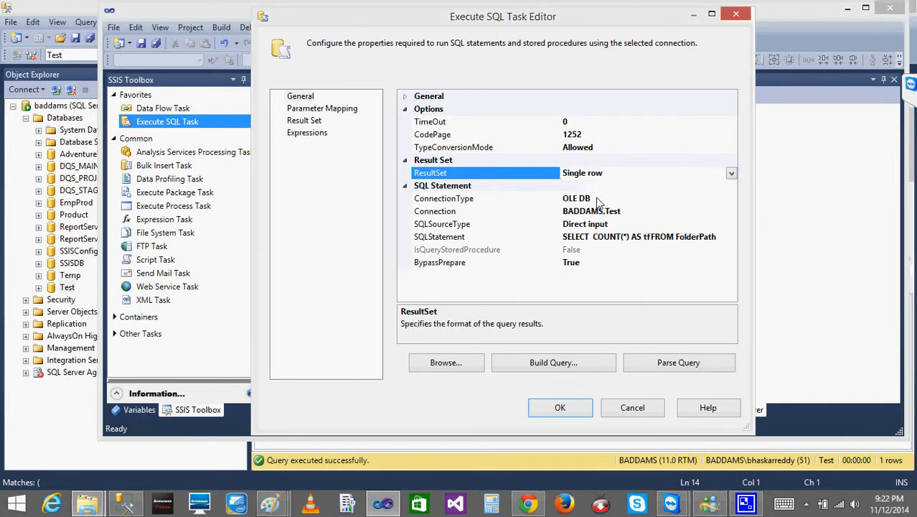
Step: Add a result set entry mapping result name tf to User::NoOfFolders and accept the task's settings
{"action": "left_click", "coordinate": [307, 123]}
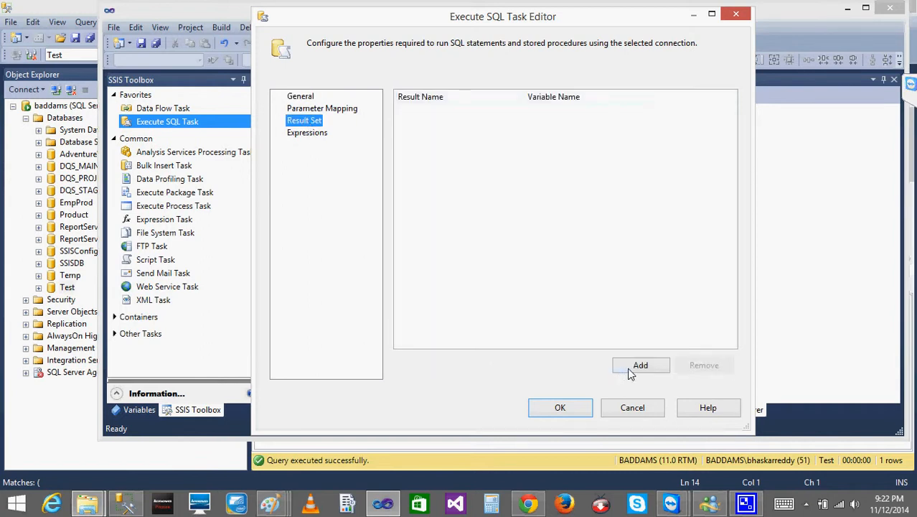
{"action": "left_click", "coordinate": [633, 367]}
{"action": "double_click", "coordinate": [480, 112]}
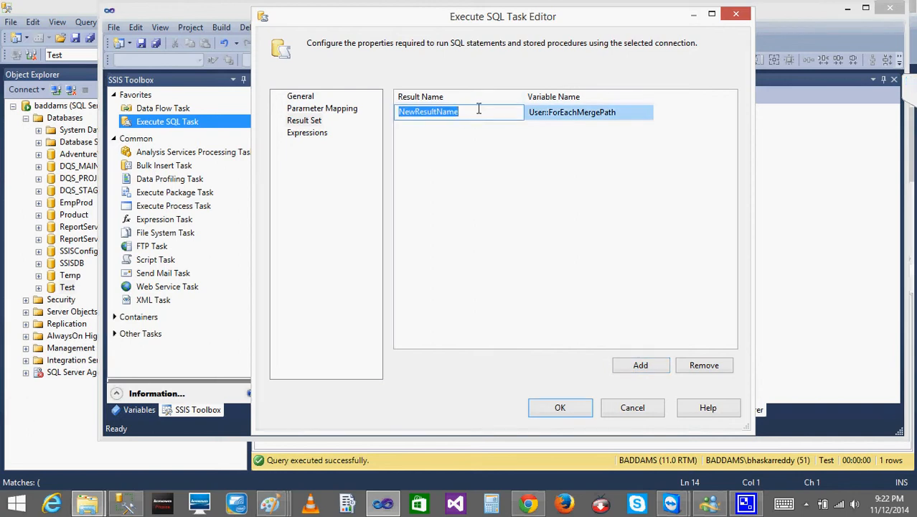
{"action": "type", "text": "t"}
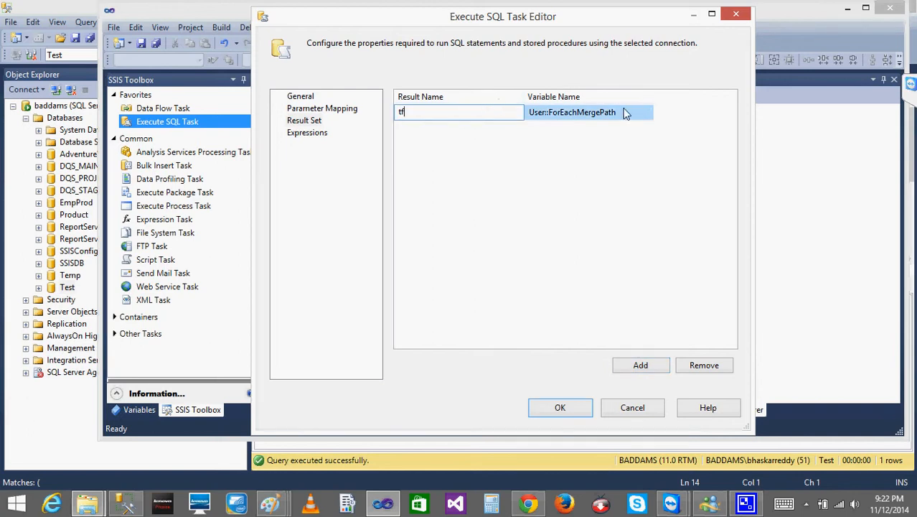
{"action": "left_click", "coordinate": [619, 113]}
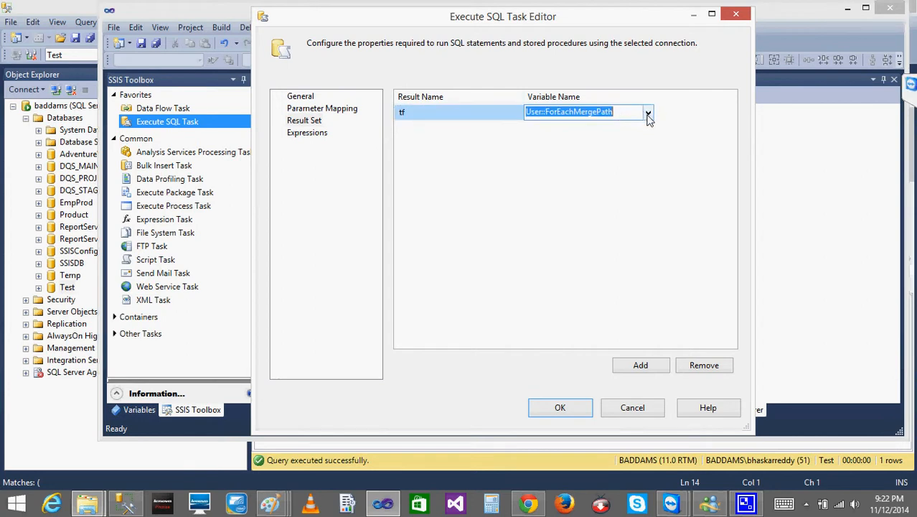
{"action": "left_click", "coordinate": [638, 115]}
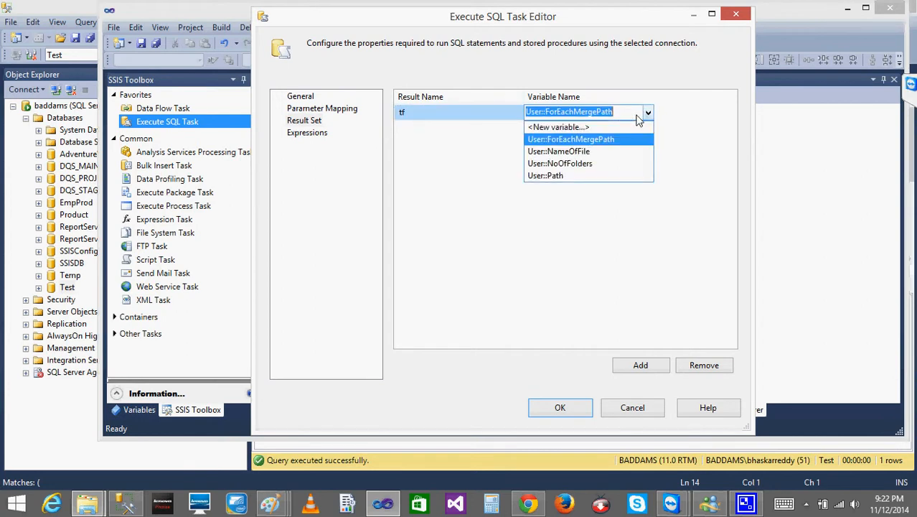
{"action": "left_click", "coordinate": [583, 164]}
{"action": "left_click", "coordinate": [448, 152]}
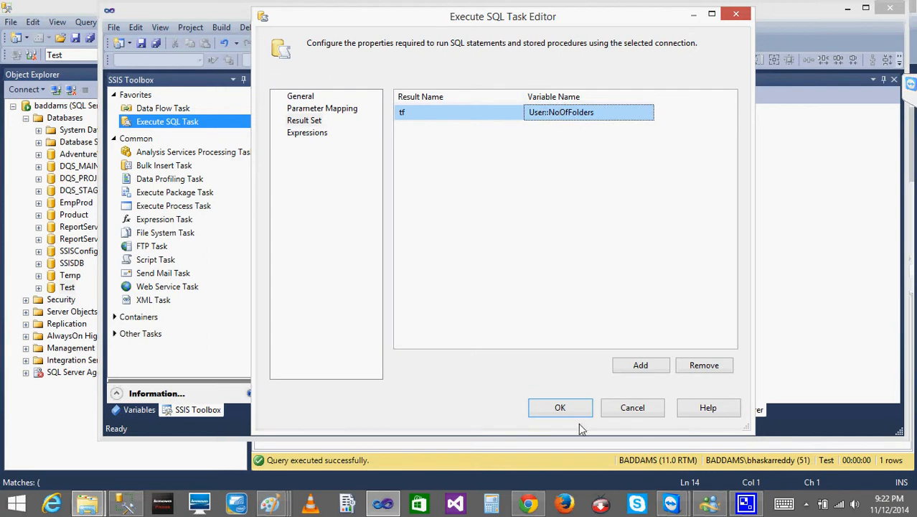
{"action": "left_click", "coordinate": [559, 408]}
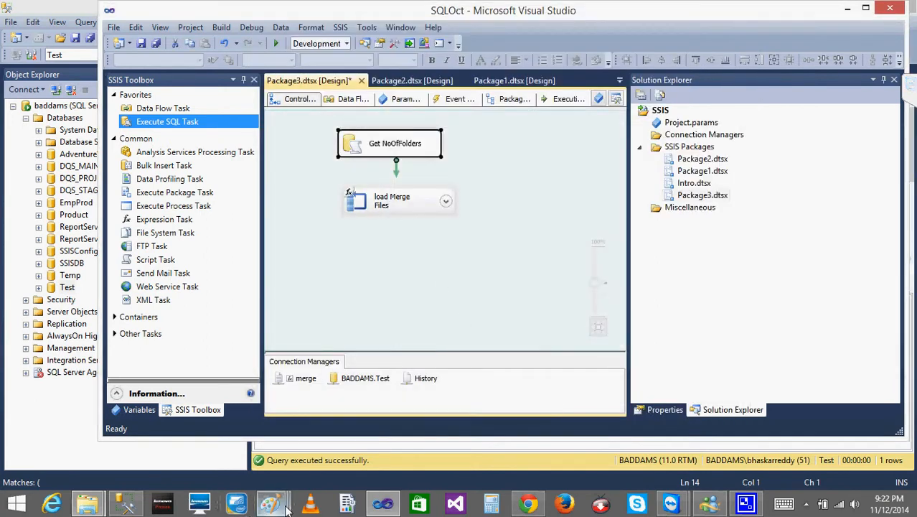
Step: Switch to the Paint loop sketch, circle the for keyword, the 10 limit and i, and write a circled 2 below the limit
{"action": "mouse_move", "coordinate": [271, 505]}
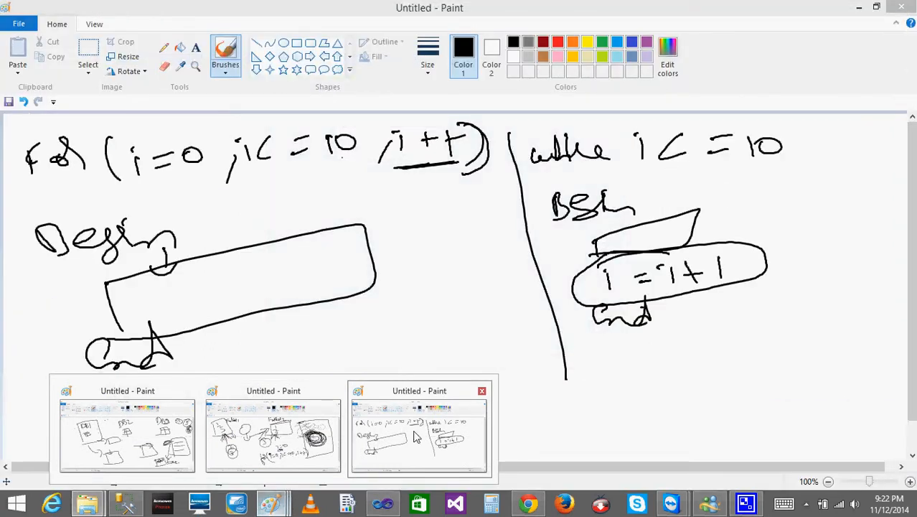
{"action": "left_click", "coordinate": [414, 434]}
{"action": "mouse_move", "coordinate": [95, 123]}
{"action": "left_mouse_down"}
{"action": "mouse_move", "coordinate": [7, 168]}
{"action": "mouse_move", "coordinate": [283, 217]}
{"action": "left_mouse_up"}
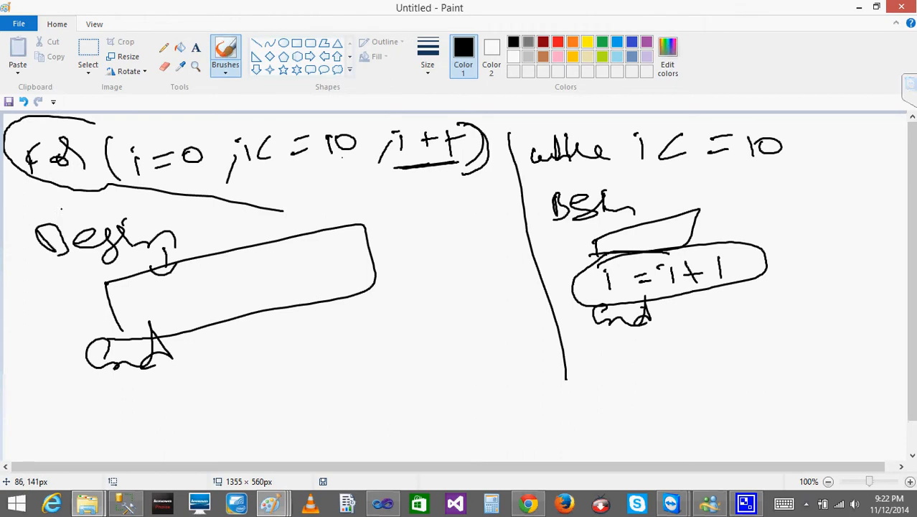
{"action": "mouse_move", "coordinate": [342, 122]}
{"action": "left_mouse_down"}
{"action": "mouse_move", "coordinate": [326, 162]}
{"action": "mouse_move", "coordinate": [338, 120]}
{"action": "left_mouse_up"}
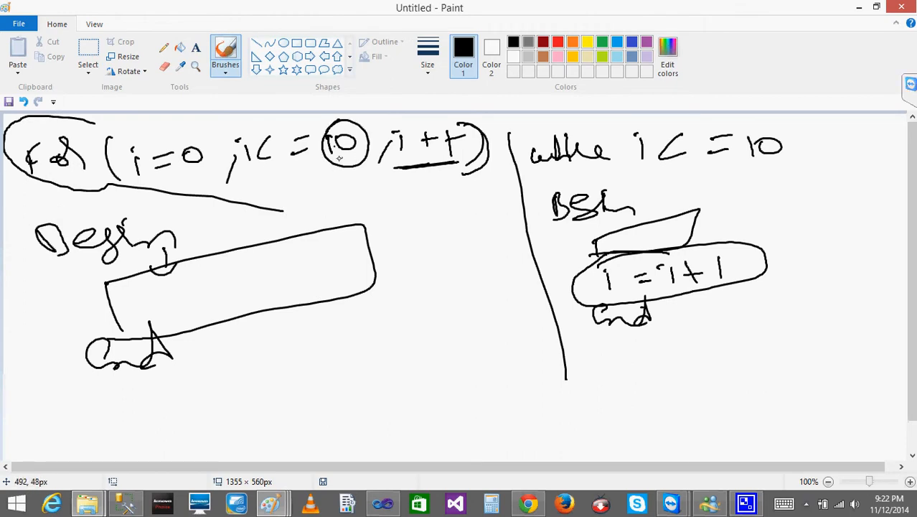
{"action": "mouse_move", "coordinate": [317, 178]}
{"action": "left_mouse_down"}
{"action": "mouse_move", "coordinate": [321, 190]}
{"action": "mouse_move", "coordinate": [301, 188]}
{"action": "mouse_move", "coordinate": [316, 172]}
{"action": "left_mouse_up"}
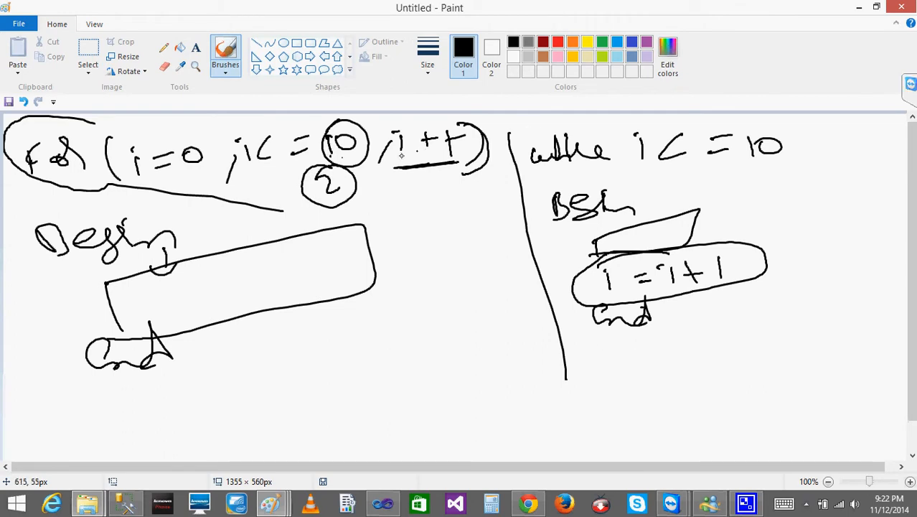
{"action": "mouse_move", "coordinate": [350, 192]}
{"action": "left_mouse_down"}
{"action": "mouse_move", "coordinate": [360, 170]}
{"action": "mouse_move", "coordinate": [352, 164]}
{"action": "mouse_move", "coordinate": [373, 171]}
{"action": "left_mouse_up"}
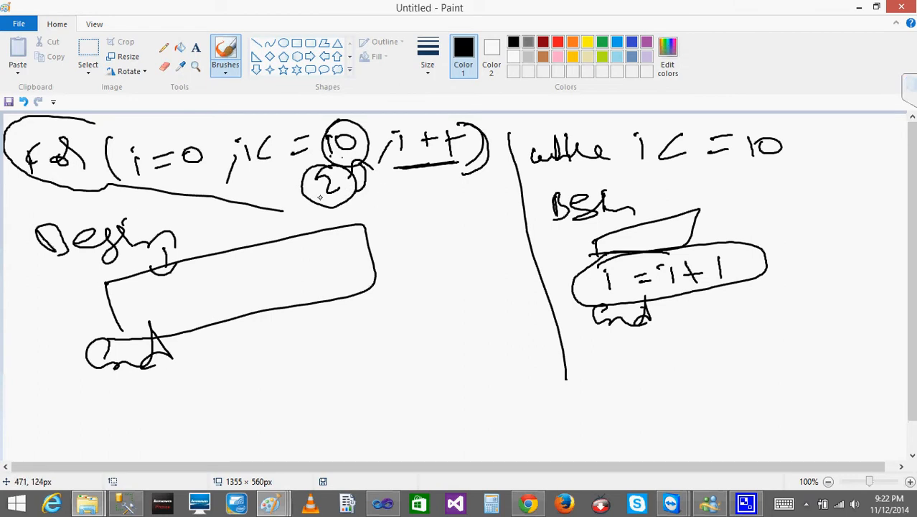
{"action": "mouse_move", "coordinate": [143, 136]}
{"action": "left_mouse_down"}
{"action": "mouse_move", "coordinate": [128, 177]}
{"action": "mouse_move", "coordinate": [152, 163]}
{"action": "mouse_move", "coordinate": [116, 142]}
{"action": "left_mouse_up"}
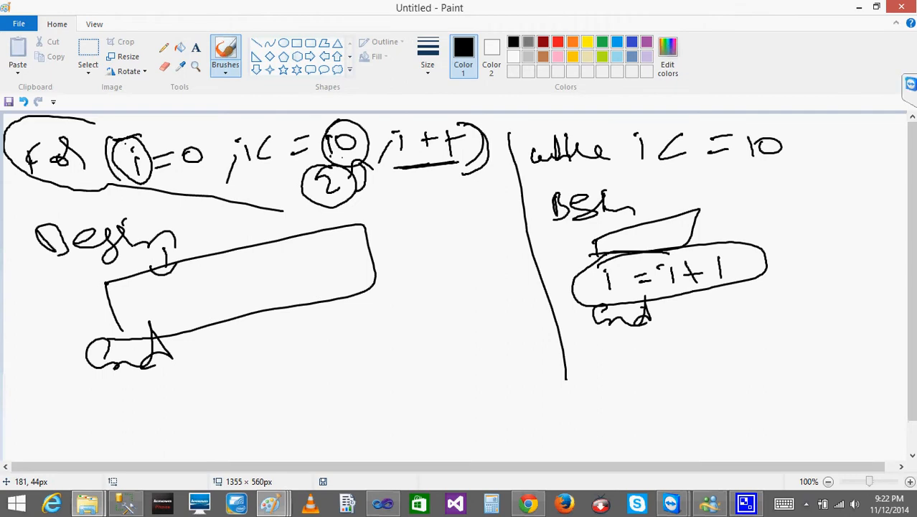
{"action": "left_click", "coordinate": [859, 7]}
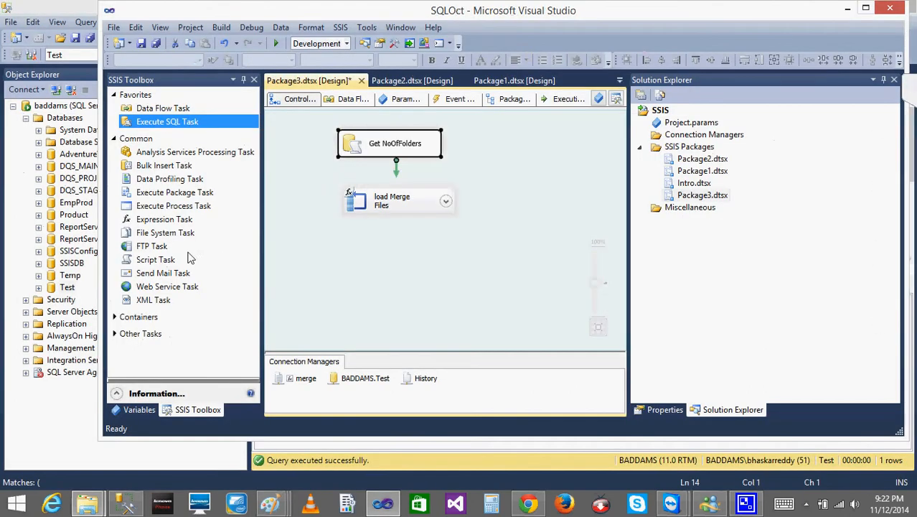
Step: Add a package-level Int32 variable named ForLoop to Package3 in Visual Studio
{"action": "left_click", "coordinate": [136, 411]}
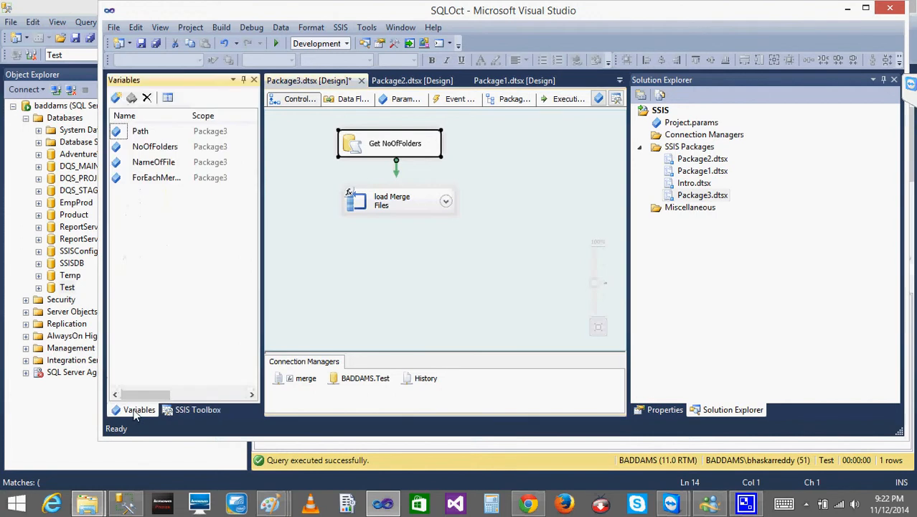
{"action": "left_click", "coordinate": [116, 99]}
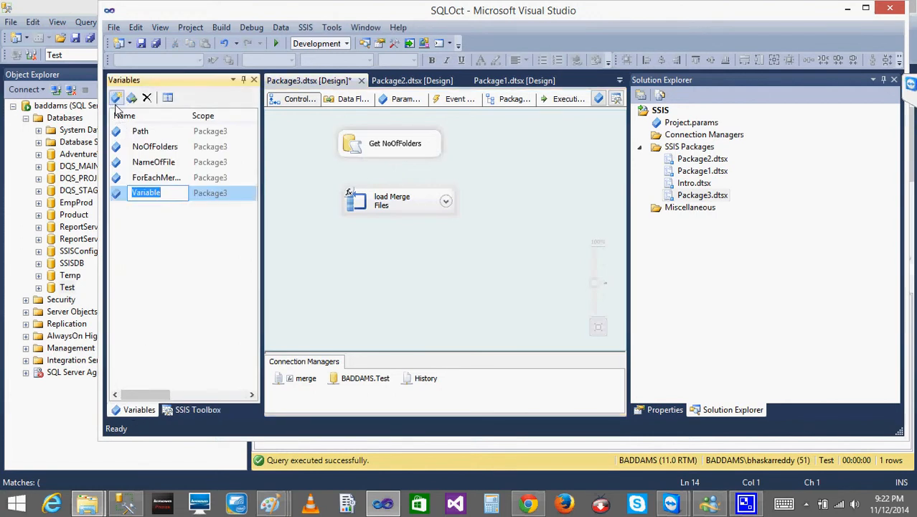
{"action": "type", "text": "ForL"}
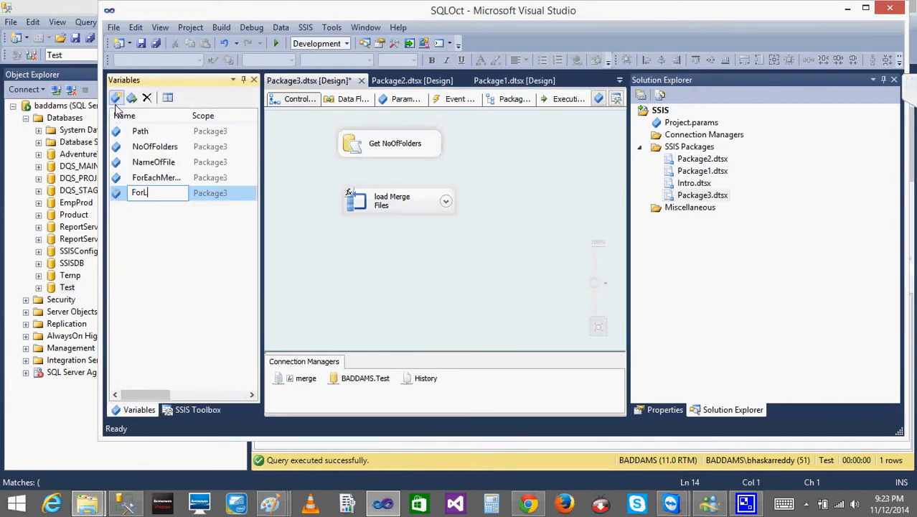
{"action": "type", "text": "oop"}
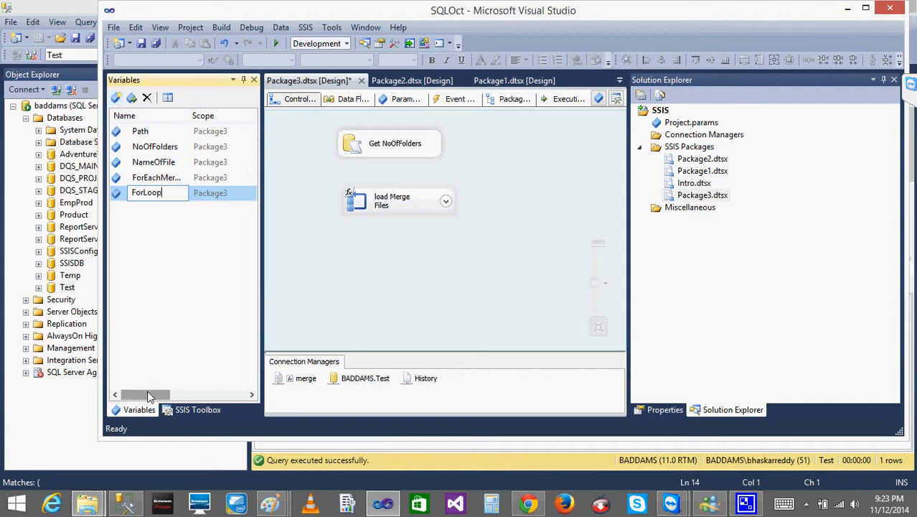
{"action": "left_click_drag", "start_coordinate": [149, 397], "coordinate": [191, 397]}
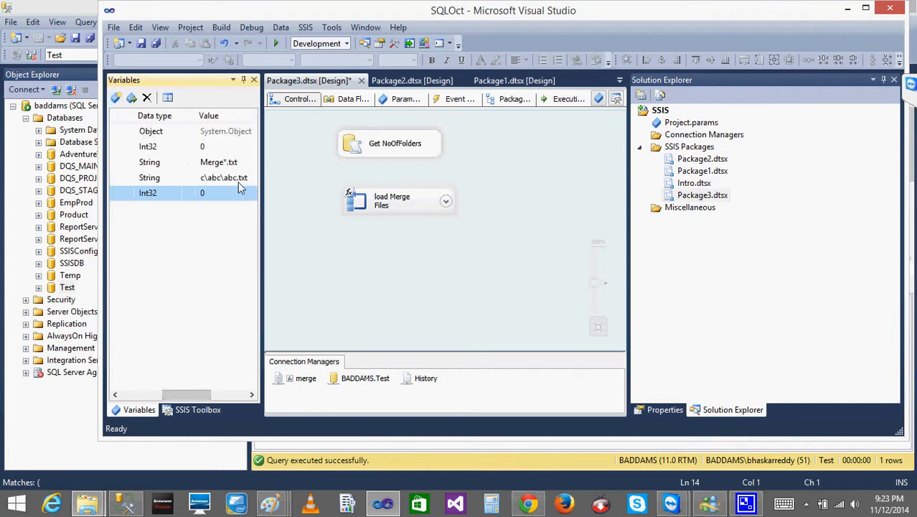
{"action": "left_click", "coordinate": [220, 199]}
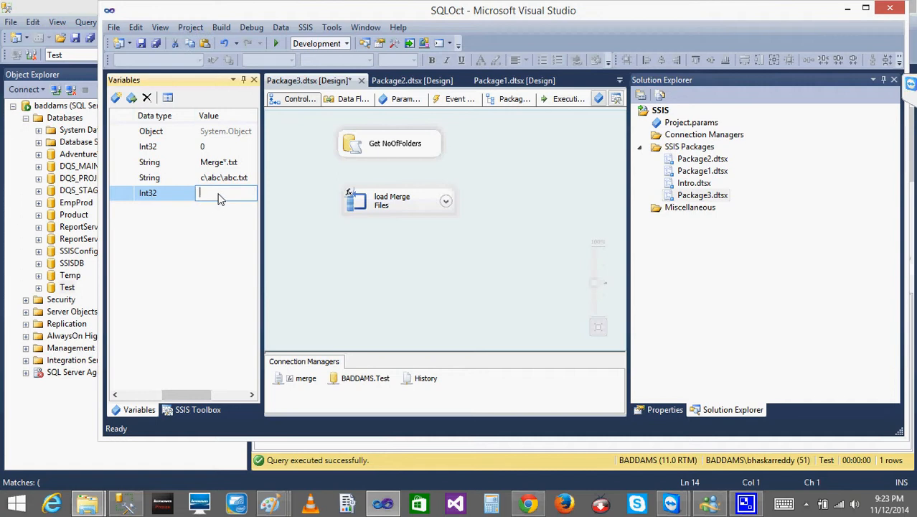
{"action": "left_click", "coordinate": [215, 287]}
{"action": "left_click_drag", "start_coordinate": [191, 393], "coordinate": [121, 394]}
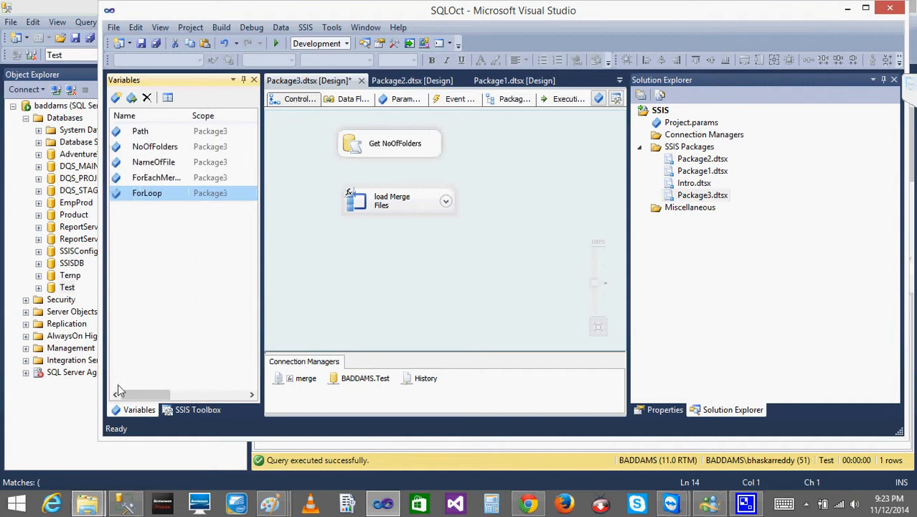
Step: Move the load Merge Files container to the right, clear of the space below Get NoOfFolders
{"action": "left_click", "coordinate": [357, 281]}
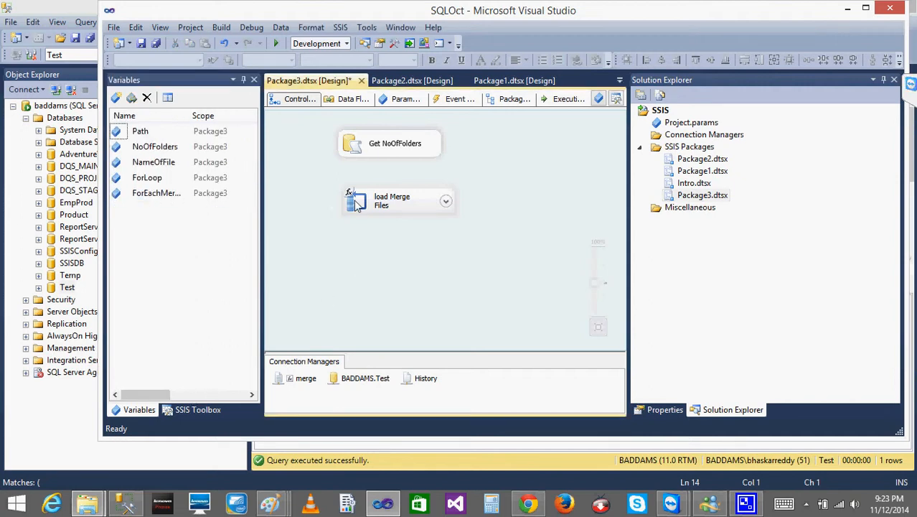
{"action": "left_click_drag", "start_coordinate": [357, 202], "coordinate": [525, 195]}
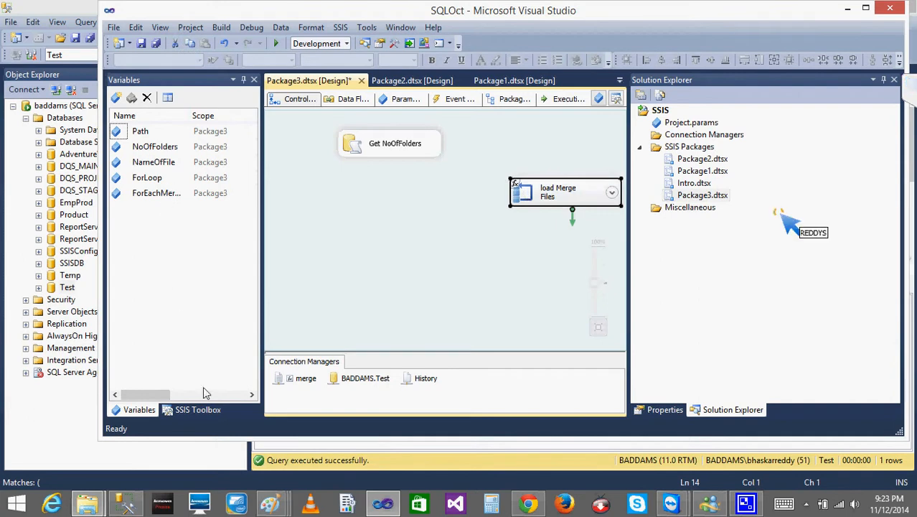
Step: Add a For Loop Container below Get NoOfFolders and connect the task's precedence constraint to it
{"action": "left_click", "coordinate": [194, 414]}
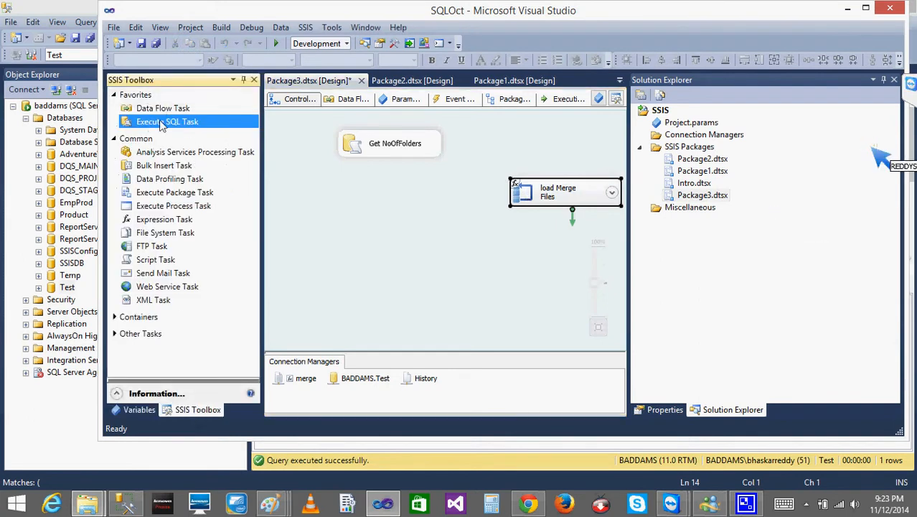
{"action": "left_click", "coordinate": [114, 317]}
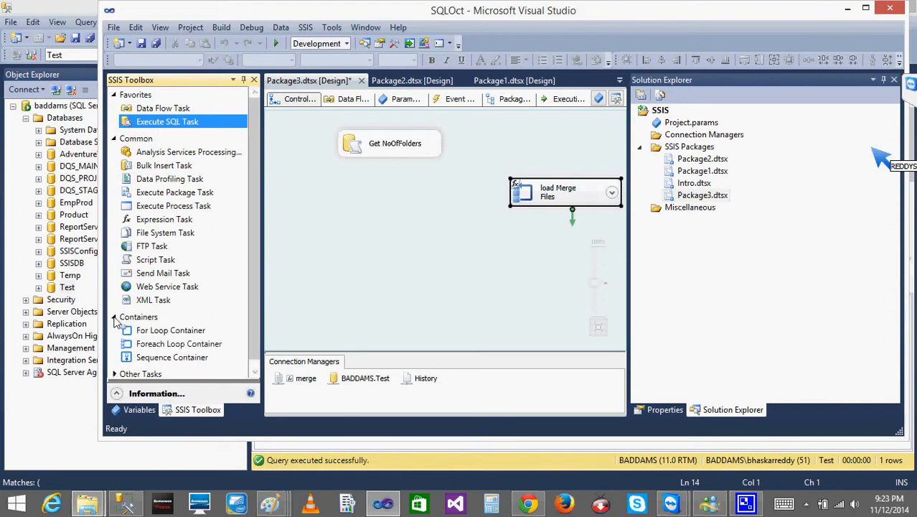
{"action": "left_click_drag", "start_coordinate": [170, 330], "coordinate": [313, 213]}
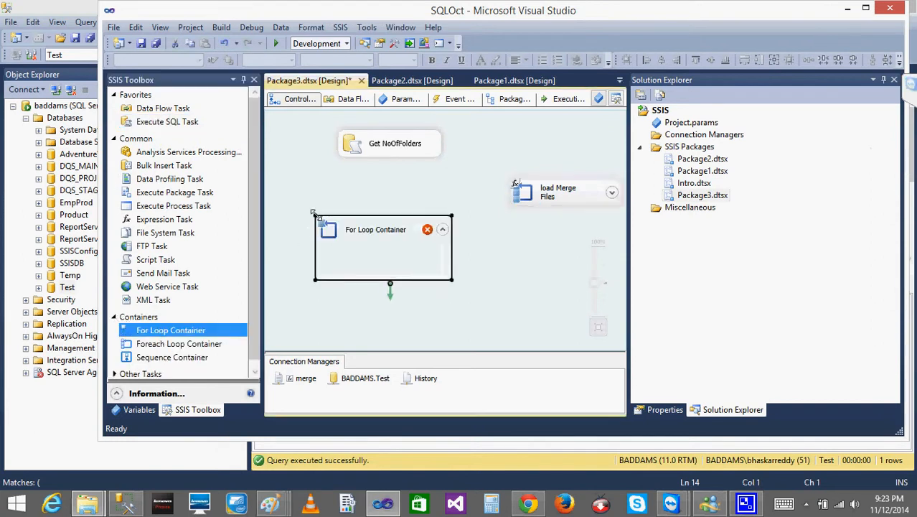
{"action": "left_click", "coordinate": [367, 153]}
{"action": "left_click_drag", "start_coordinate": [395, 166], "coordinate": [341, 235]}
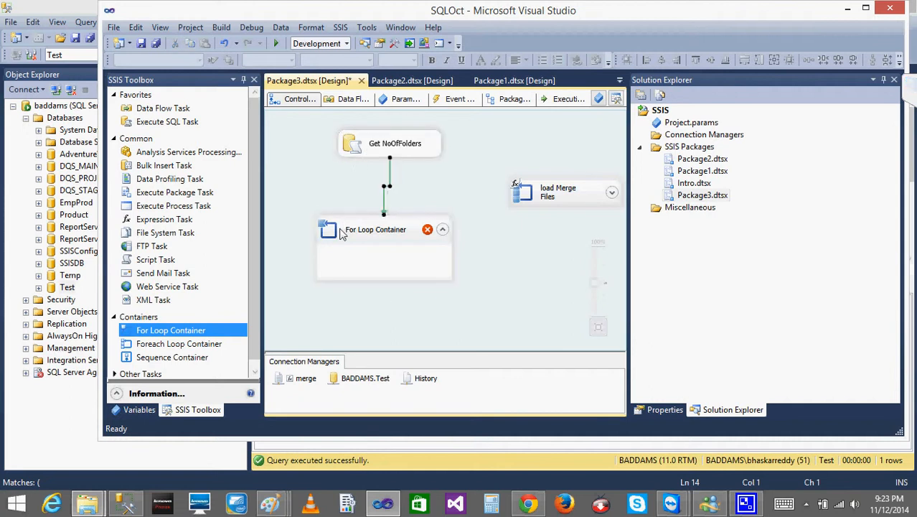
Step: Open the For Loop Container's editor and review the for loop sketch in Paint before returning to the editor
{"action": "double_click", "coordinate": [342, 234]}
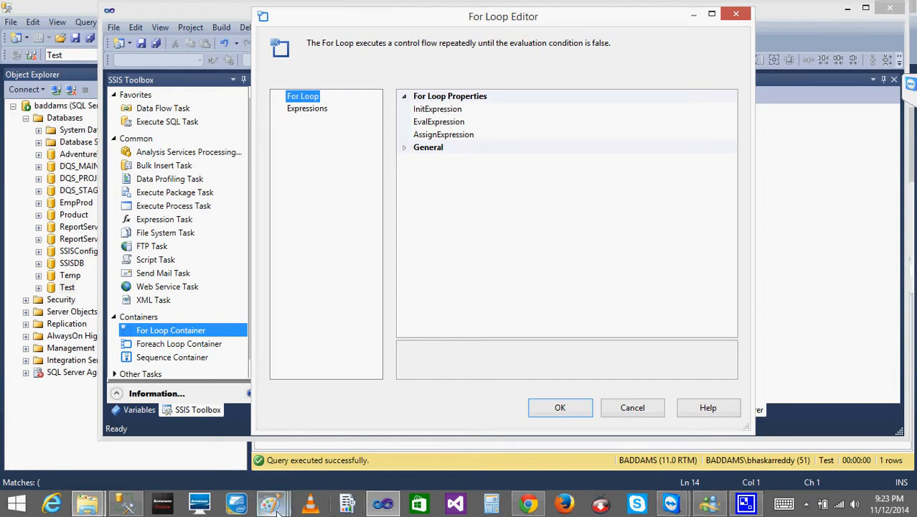
{"action": "mouse_move", "coordinate": [277, 509]}
{"action": "left_click", "coordinate": [395, 460]}
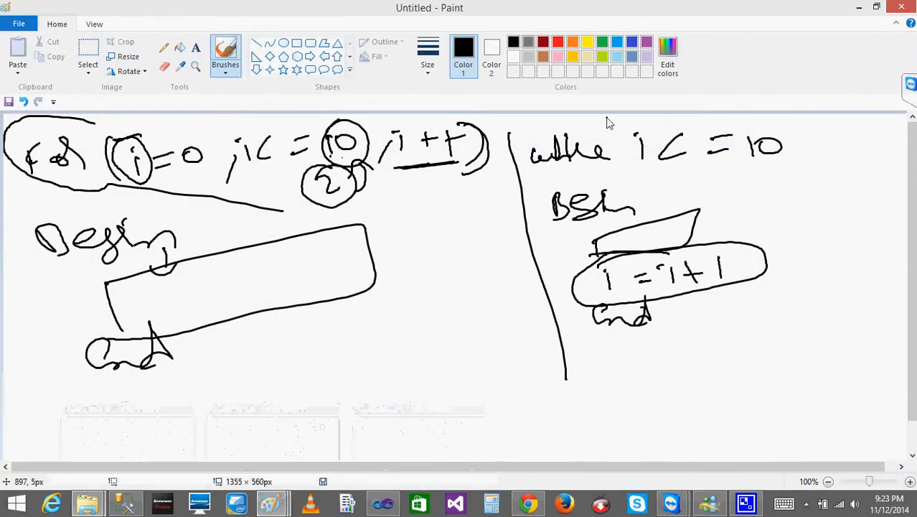
{"action": "left_click", "coordinate": [876, 6]}
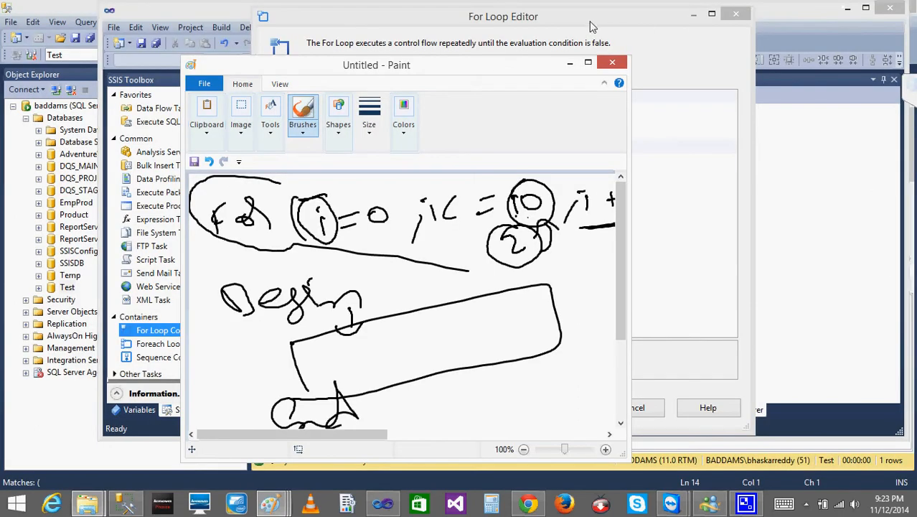
{"action": "mouse_move", "coordinate": [515, 63]}
{"action": "left_mouse_down"}
{"action": "mouse_move", "coordinate": [515, 110]}
{"action": "mouse_move", "coordinate": [550, 160]}
{"action": "mouse_move", "coordinate": [484, 148]}
{"action": "left_mouse_up"}
{"action": "left_click_drag", "start_coordinate": [596, 324], "coordinate": [679, 316]}
{"action": "left_click", "coordinate": [618, 145]}
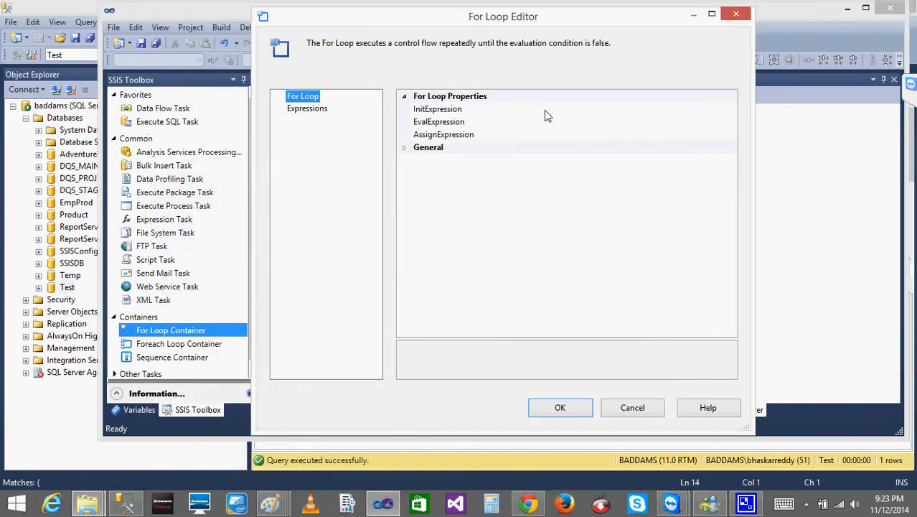
{"action": "left_click", "coordinate": [544, 111]}
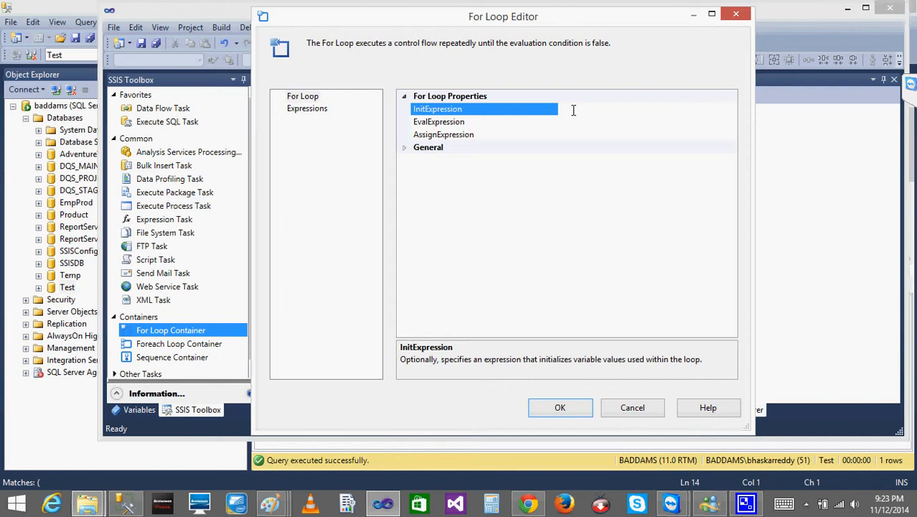
{"action": "type", "text": "@"}
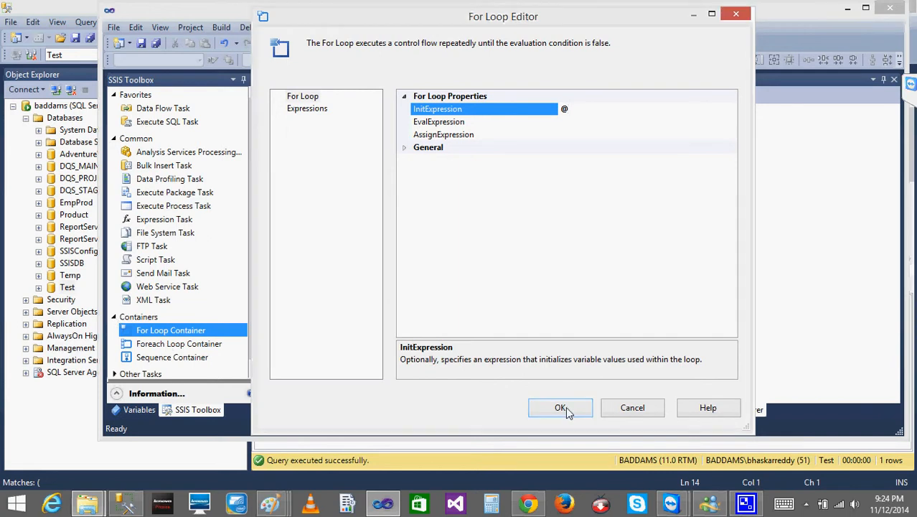
{"action": "left_click", "coordinate": [628, 408]}
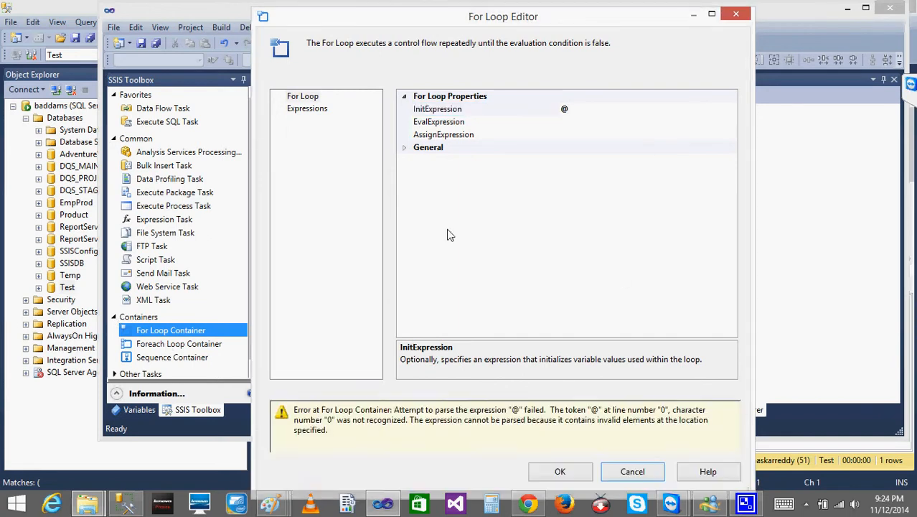
{"action": "left_click", "coordinate": [621, 474]}
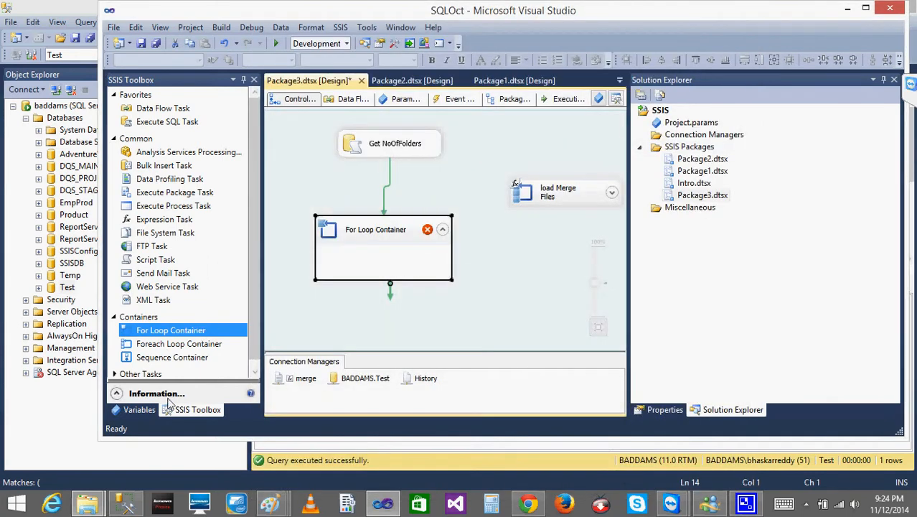
{"action": "left_click", "coordinate": [139, 409]}
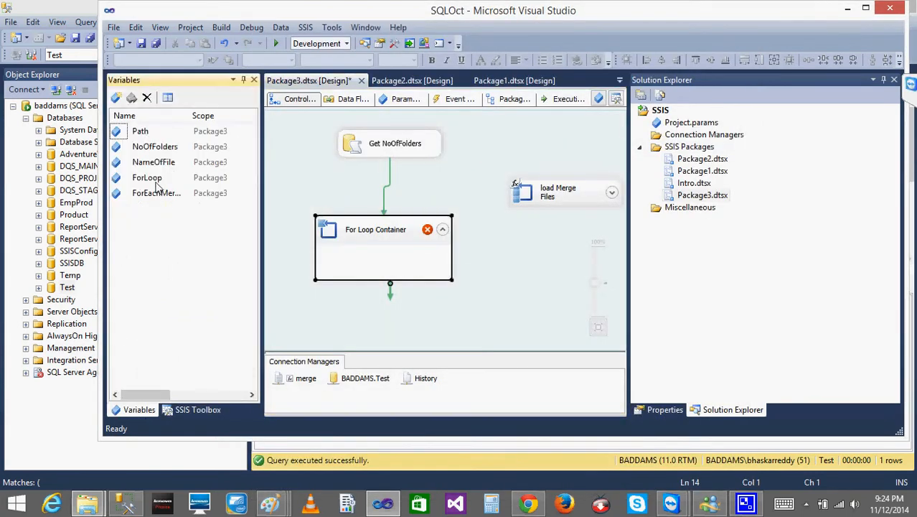
{"action": "double_click", "coordinate": [348, 235]}
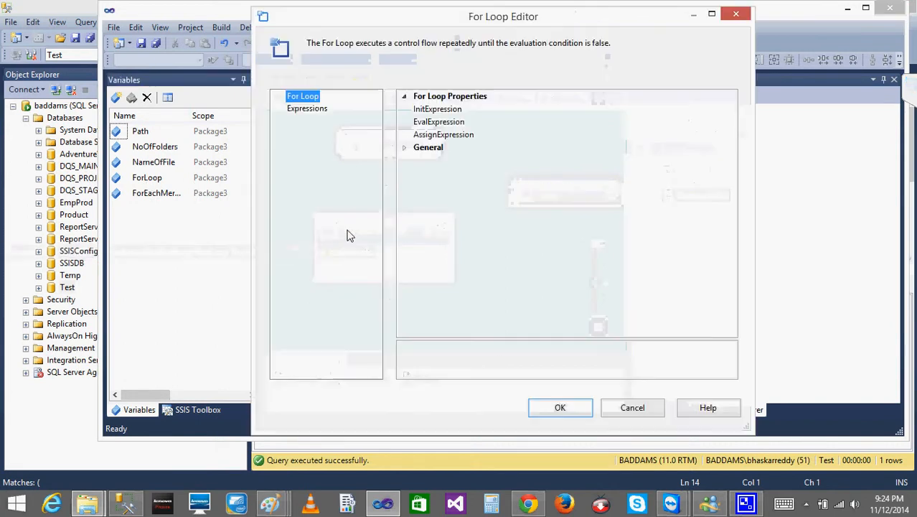
{"action": "left_click", "coordinate": [503, 112]}
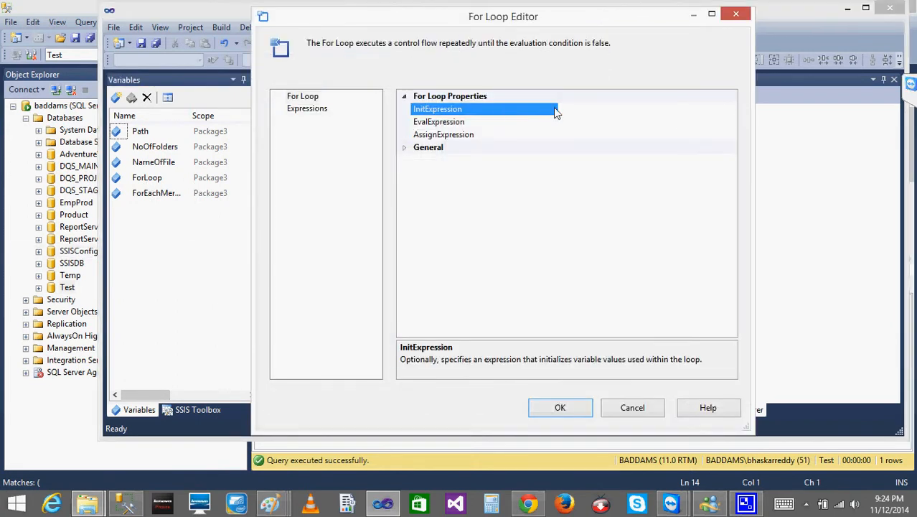
{"action": "type", "text": "@ForLoop=0"}
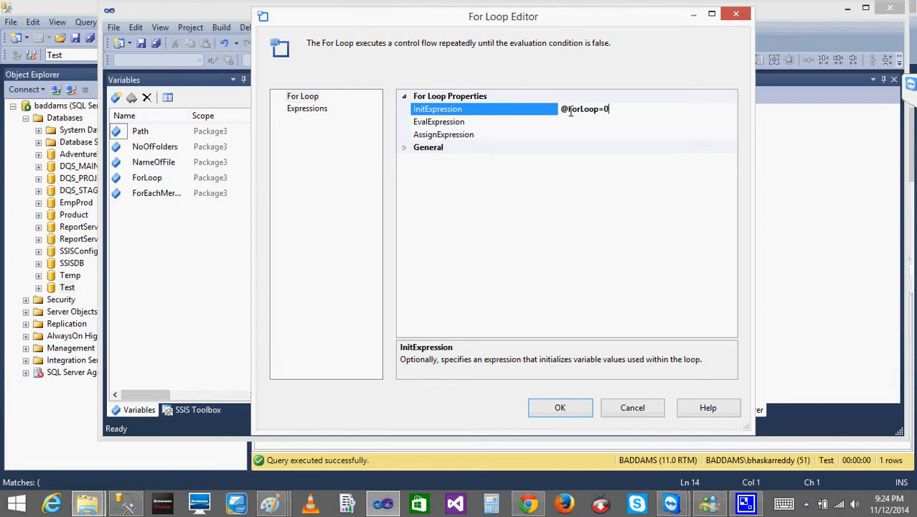
{"action": "key", "text": "Return"}
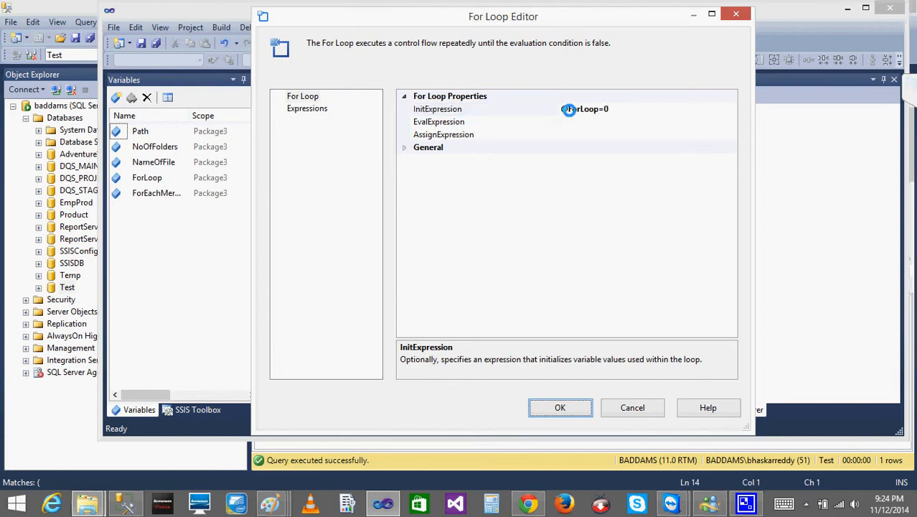
{"action": "left_click", "coordinate": [595, 125]}
{"action": "type", "text": "@"}
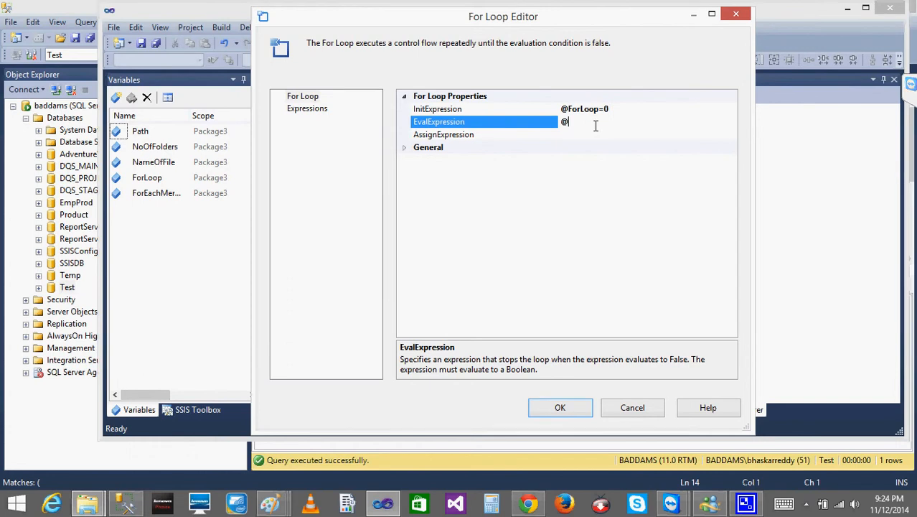
{"action": "type", "text": "ForLoop<"}
{"action": "type", "text": "@"}
{"action": "type", "text": "NoOfFolders"}
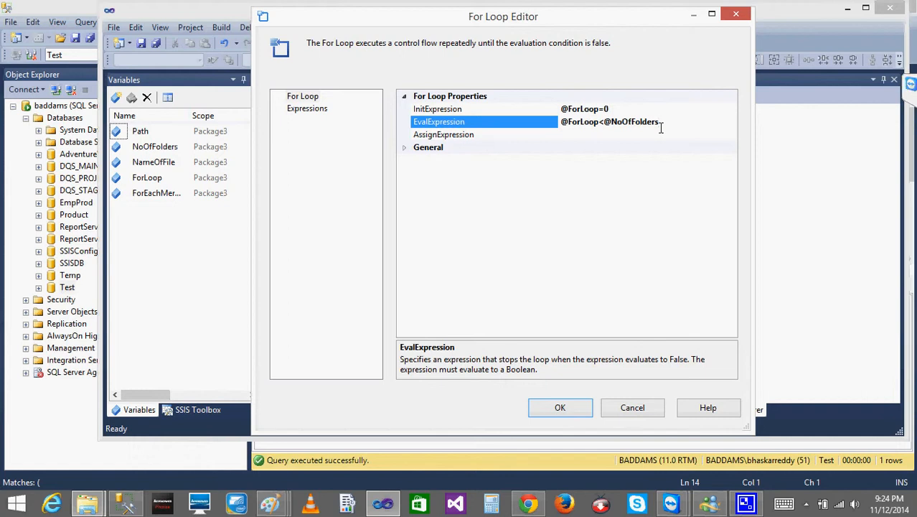
{"action": "key", "text": "Return"}
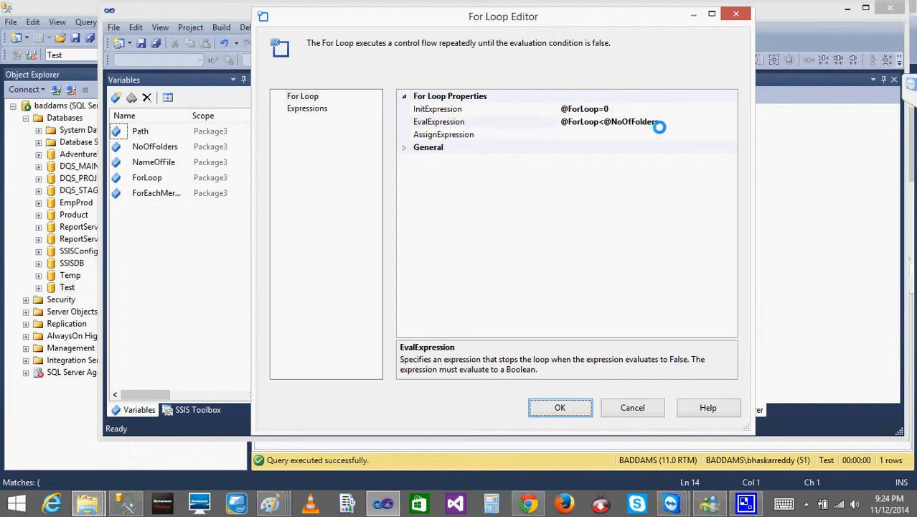
{"action": "left_click", "coordinate": [618, 134]}
{"action": "type", "text": "@"}
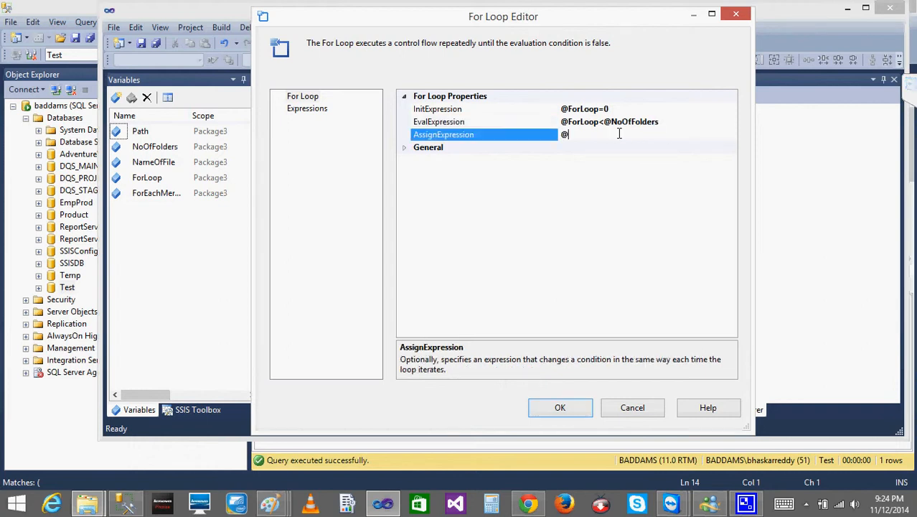
{"action": "type", "text": "ForLoop=@ForLoop+1"}
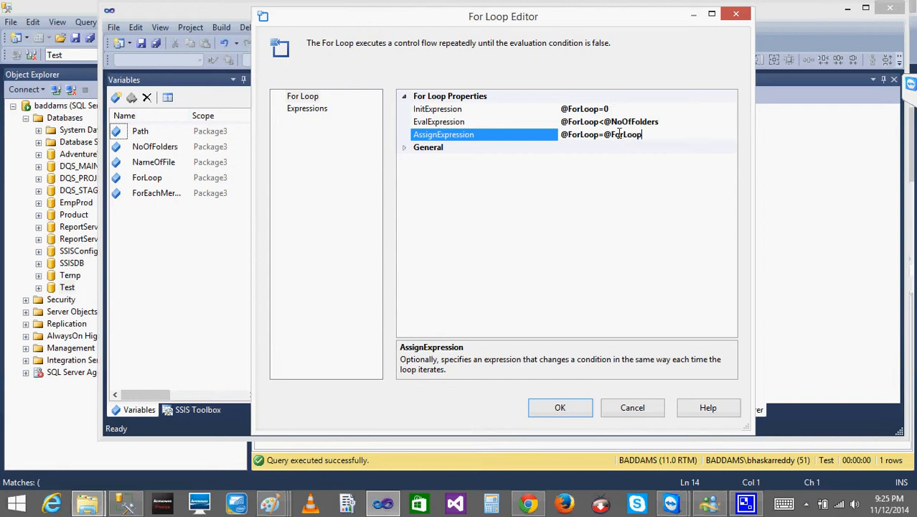
{"action": "left_click", "coordinate": [571, 409]}
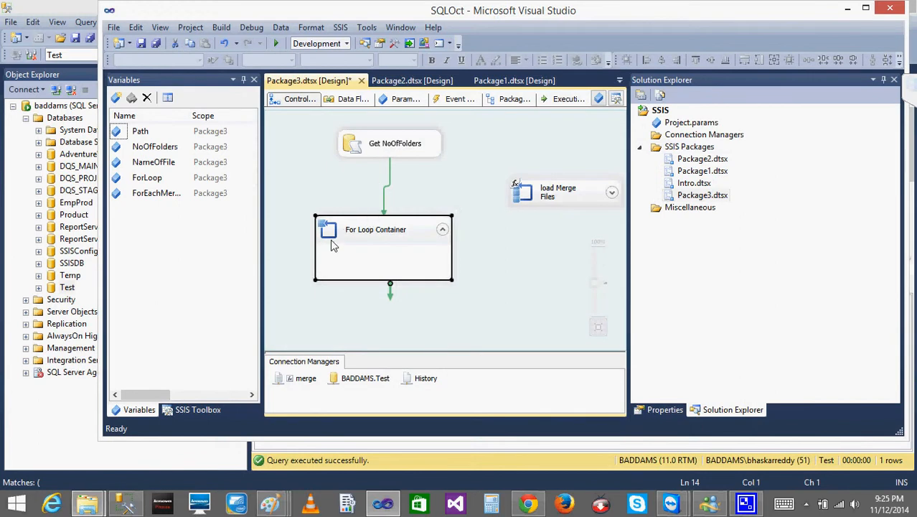
{"action": "double_click", "coordinate": [331, 244]}
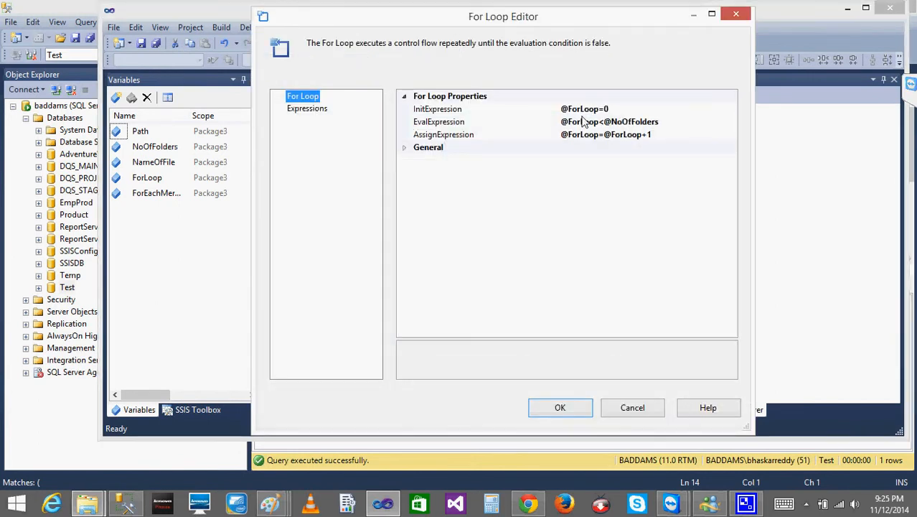
{"action": "left_click", "coordinate": [628, 108]}
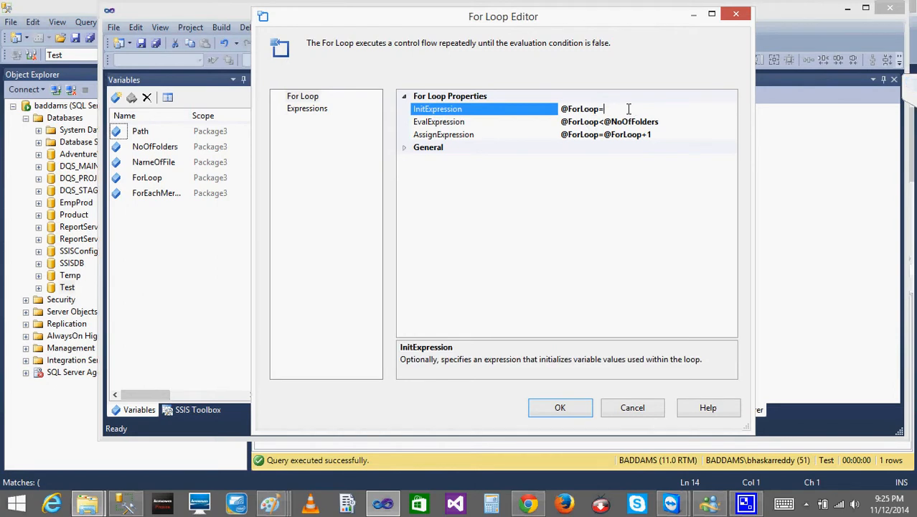
{"action": "left_click", "coordinate": [607, 122]}
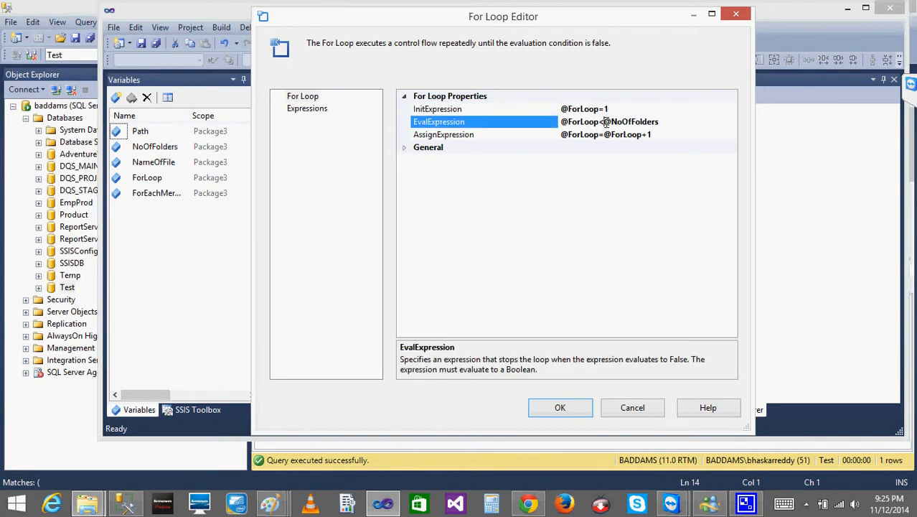
{"action": "type", "text": "="}
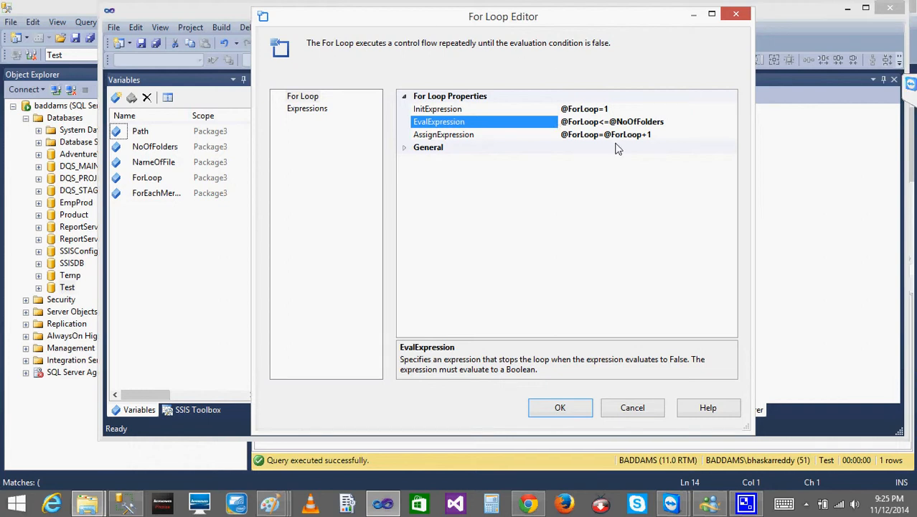
{"action": "left_click", "coordinate": [570, 409]}
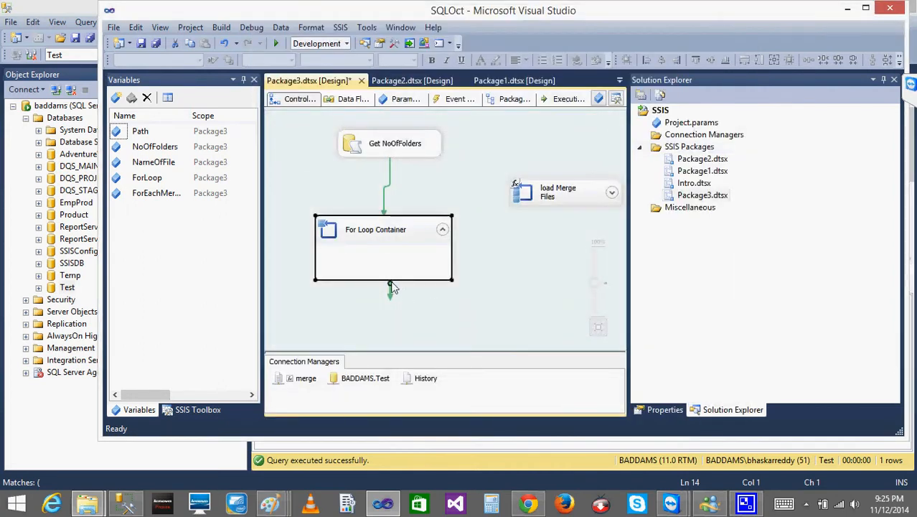
Step: Enlarge the For Loop Container downward to make room for tasks inside it
{"action": "left_click_drag", "start_coordinate": [389, 277], "coordinate": [397, 347]}
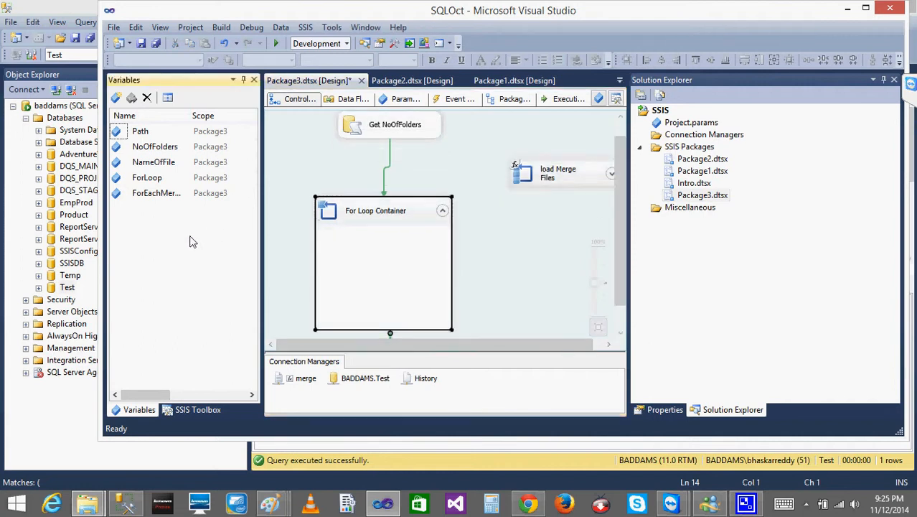
Step: Change the Path variable's data type to String and widen the Variables pane to show the Value and Expression columns
{"action": "left_click", "coordinate": [144, 137]}
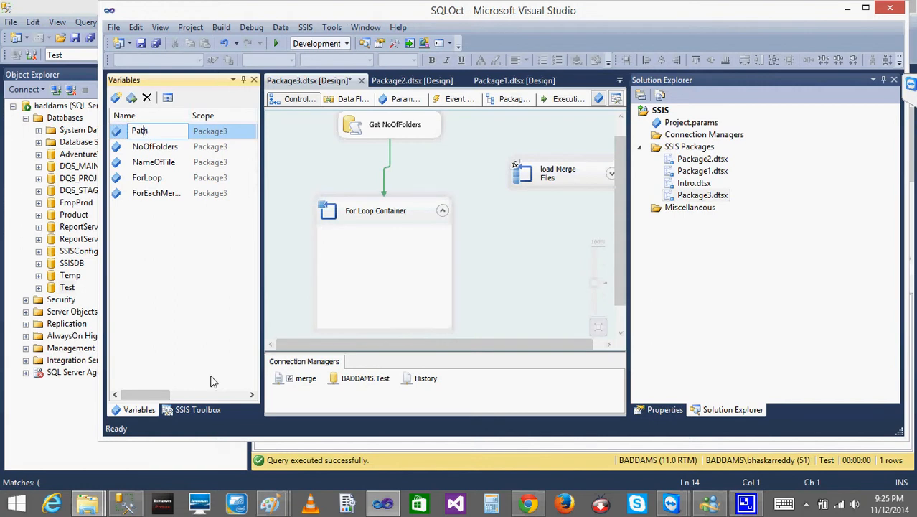
{"action": "left_click_drag", "start_coordinate": [147, 395], "coordinate": [179, 399]}
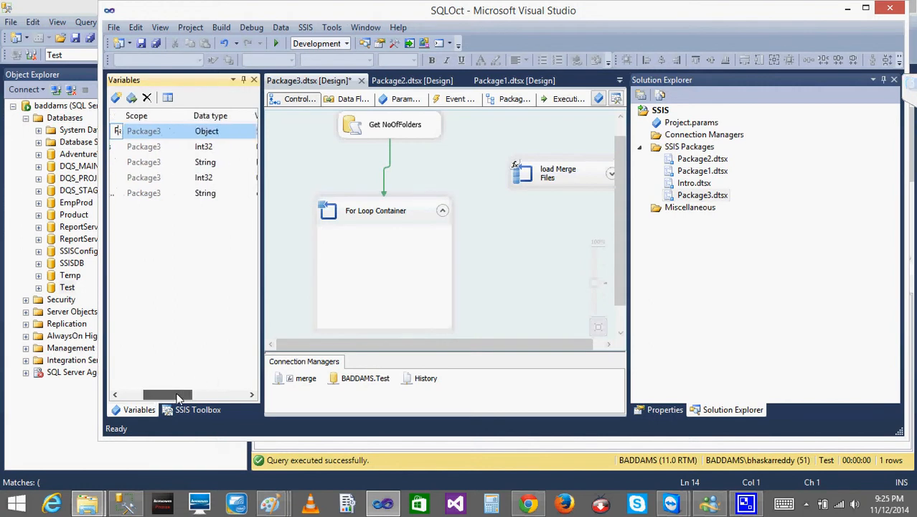
{"action": "left_click", "coordinate": [245, 137]}
{"action": "left_click", "coordinate": [245, 136]}
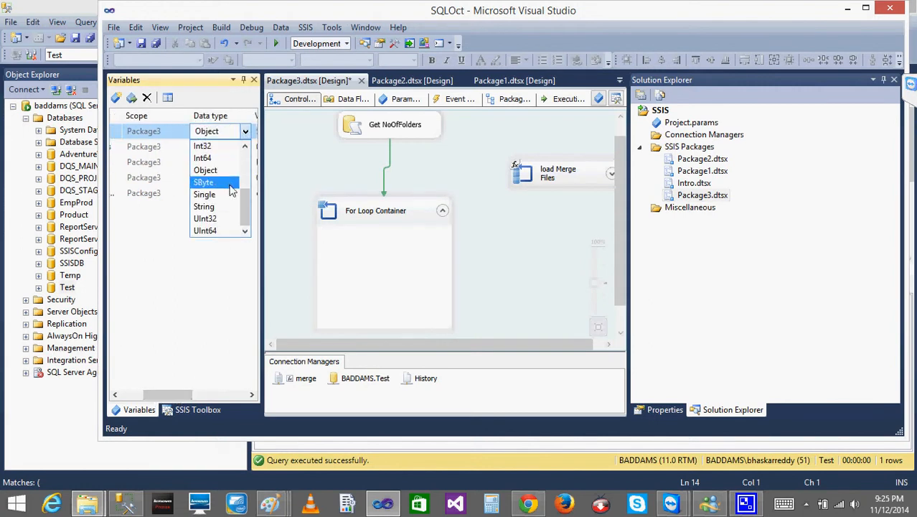
{"action": "left_click", "coordinate": [215, 202]}
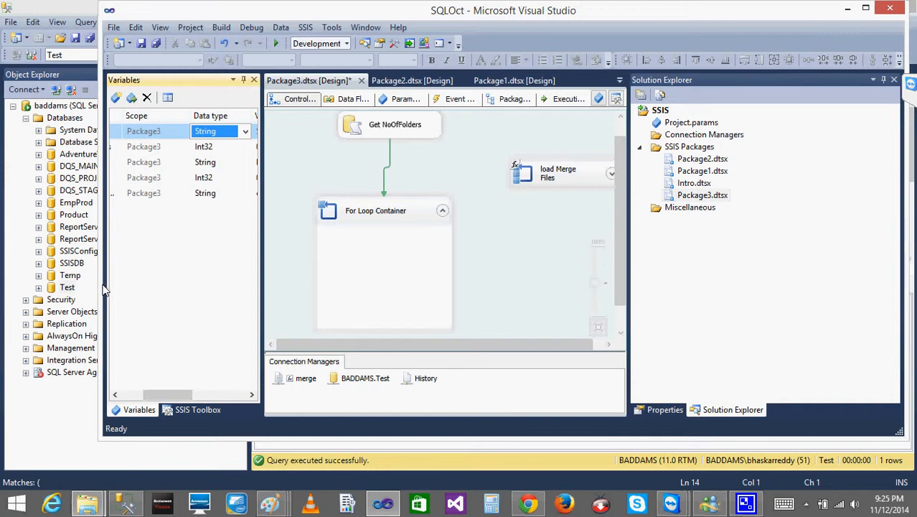
{"action": "left_click_drag", "start_coordinate": [99, 289], "coordinate": [48, 287]}
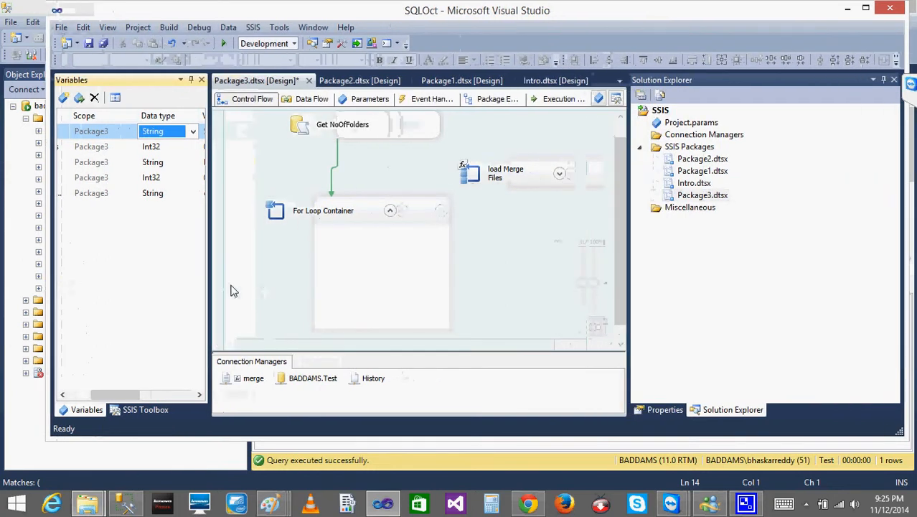
{"action": "left_click_drag", "start_coordinate": [211, 292], "coordinate": [343, 290]}
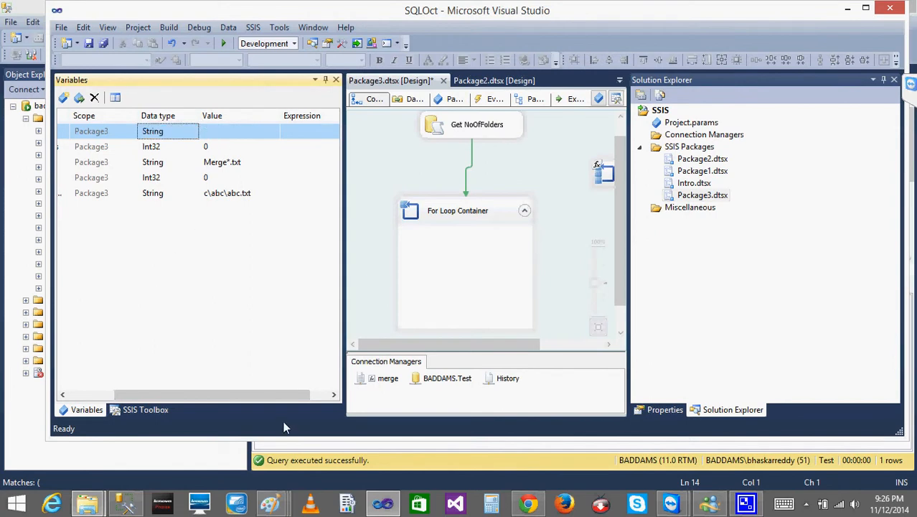
Step: Switch to SQL Server Management Studio, make the FolderPath query select * with COUNT(*) AS tf commented out, and run it to review both rows
{"action": "left_click_drag", "start_coordinate": [251, 393], "coordinate": [161, 381]}
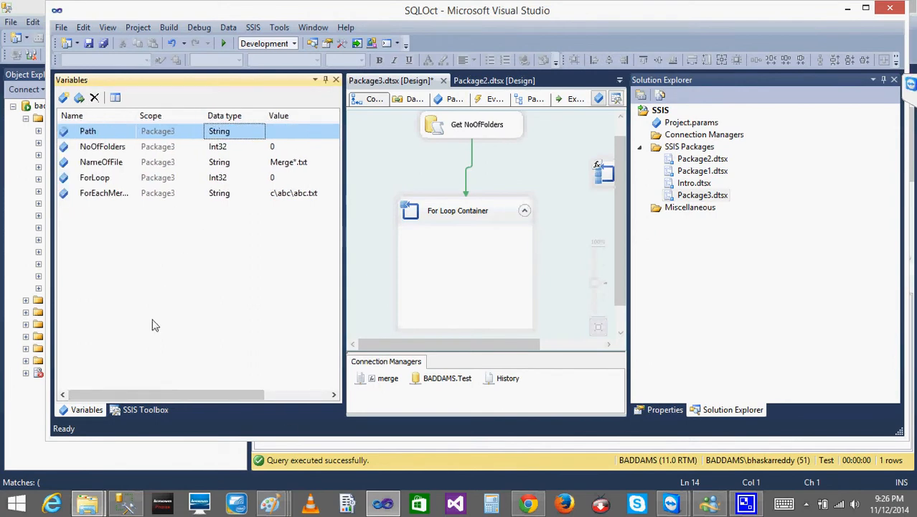
{"action": "left_click", "coordinate": [125, 504]}
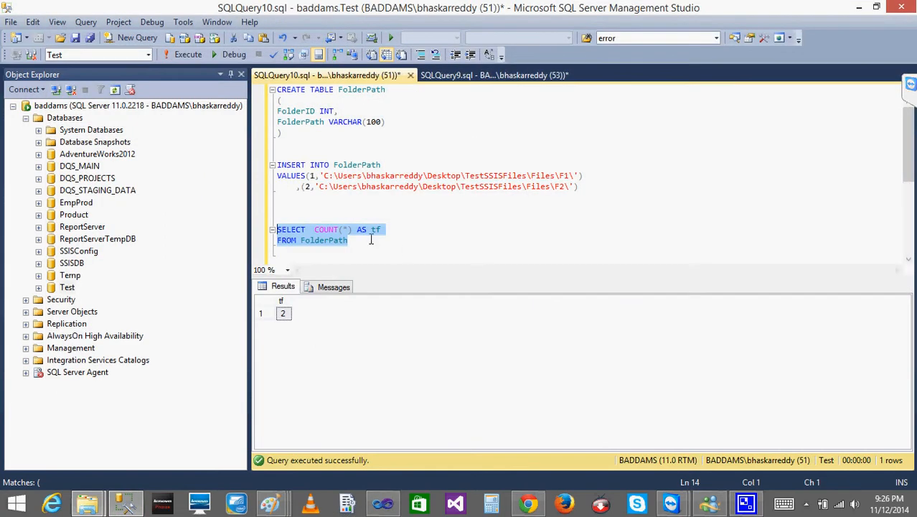
{"action": "left_click", "coordinate": [314, 229]}
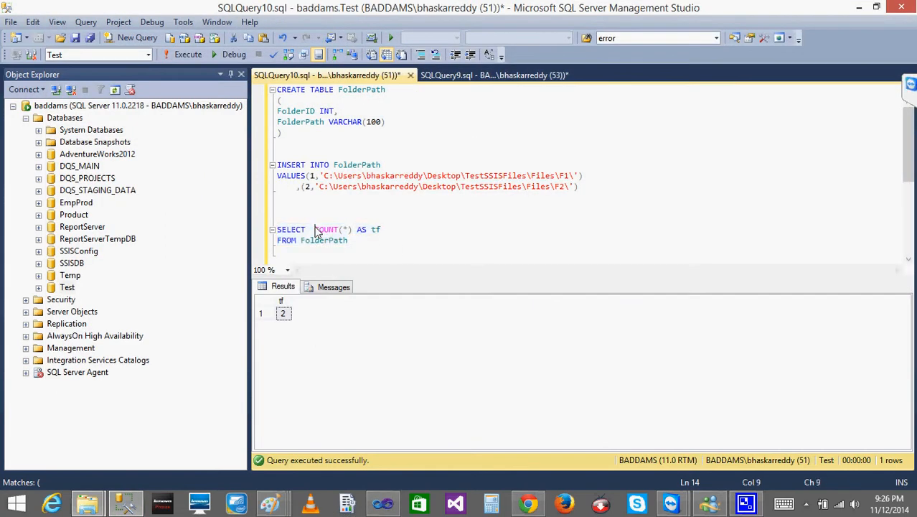
{"action": "type", "text": "--"}
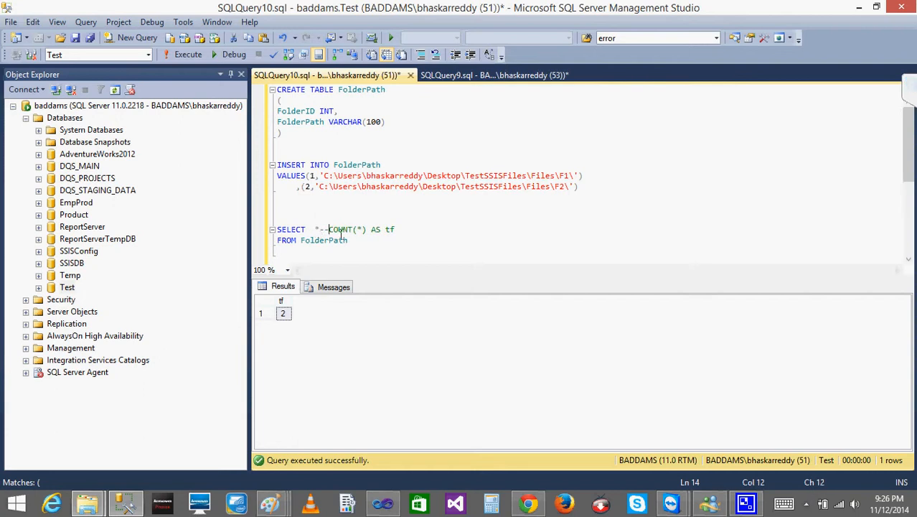
{"action": "left_click_drag", "start_coordinate": [350, 241], "coordinate": [274, 231]}
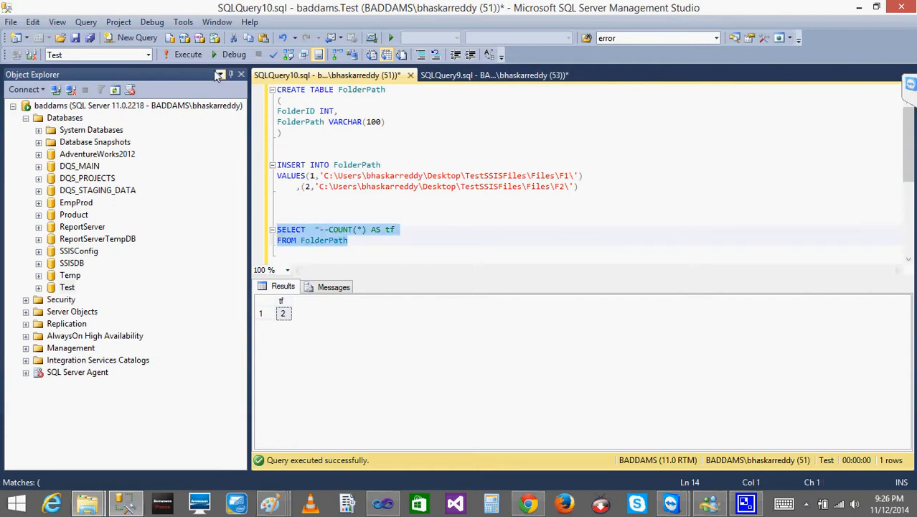
{"action": "left_click", "coordinate": [186, 55]}
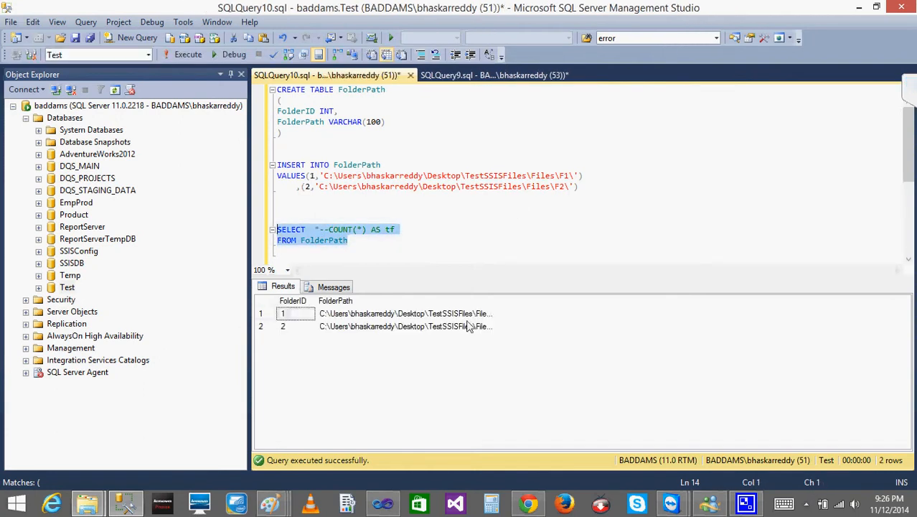
{"action": "left_click", "coordinate": [294, 320]}
{"action": "left_click", "coordinate": [361, 317]}
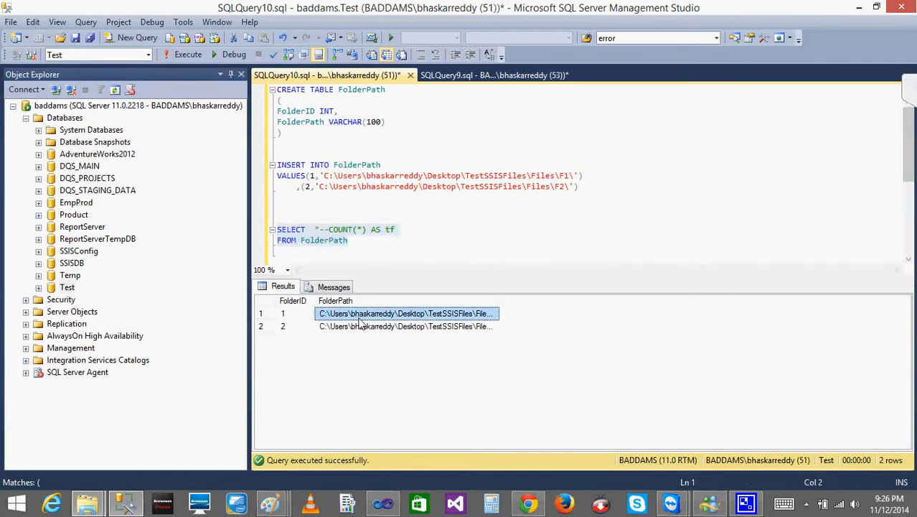
{"action": "left_click", "coordinate": [286, 327]}
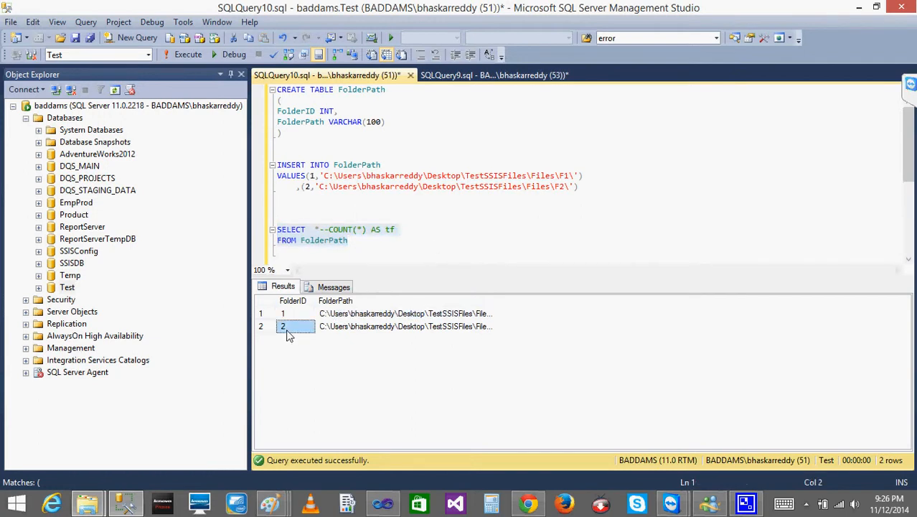
{"action": "left_click", "coordinate": [351, 328]}
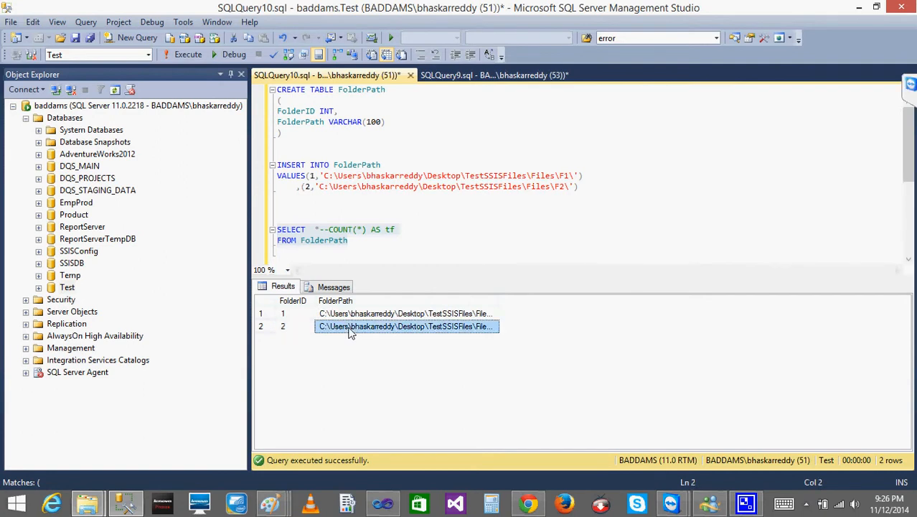
Step: Duplicate the FolderPath SELECT query a few lines below the original
{"action": "left_click", "coordinate": [373, 244]}
{"action": "key", "text": "Return"}
{"action": "key", "text": "Return"}
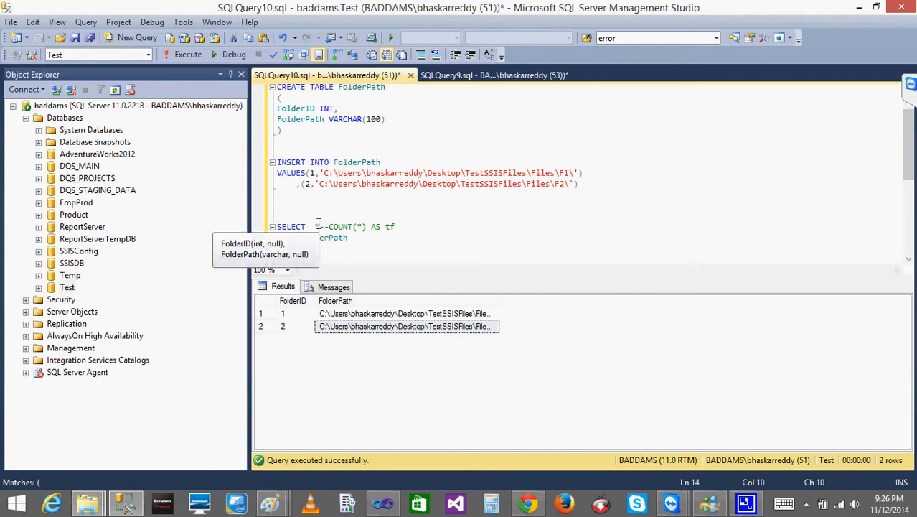
{"action": "left_click_drag", "start_coordinate": [353, 239], "coordinate": [265, 225]}
{"action": "key", "text": "ctrl+c"}
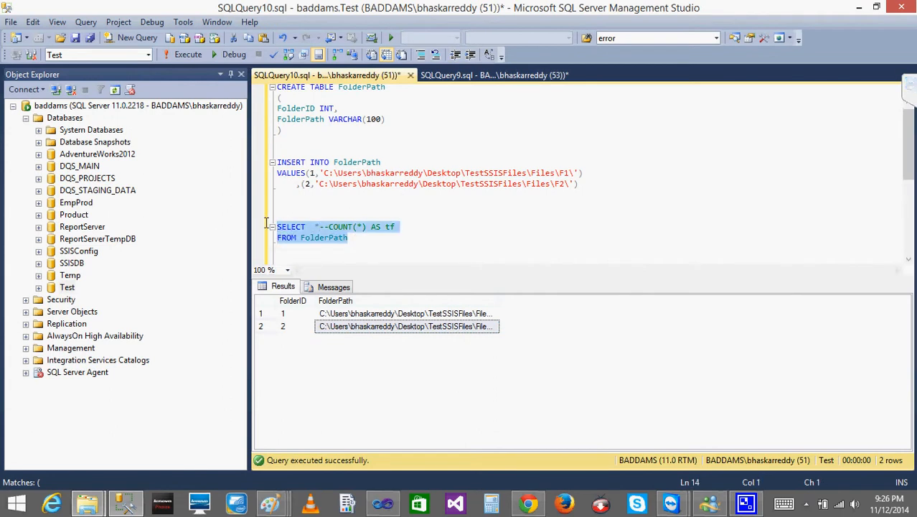
{"action": "left_click", "coordinate": [354, 238]}
{"action": "key", "text": "Return"}
{"action": "key", "text": "Return"}
{"action": "key", "text": "Return"}
{"action": "key", "text": "Return"}
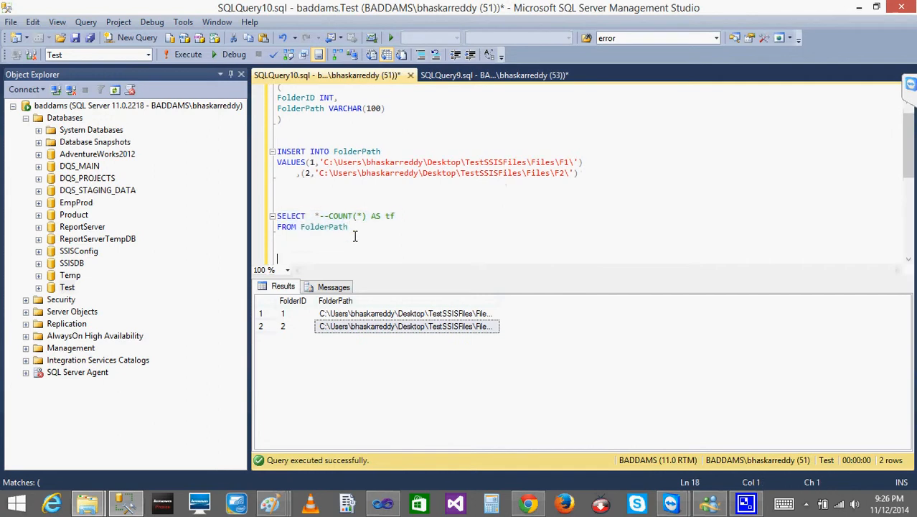
{"action": "key", "text": "ctrl+v"}
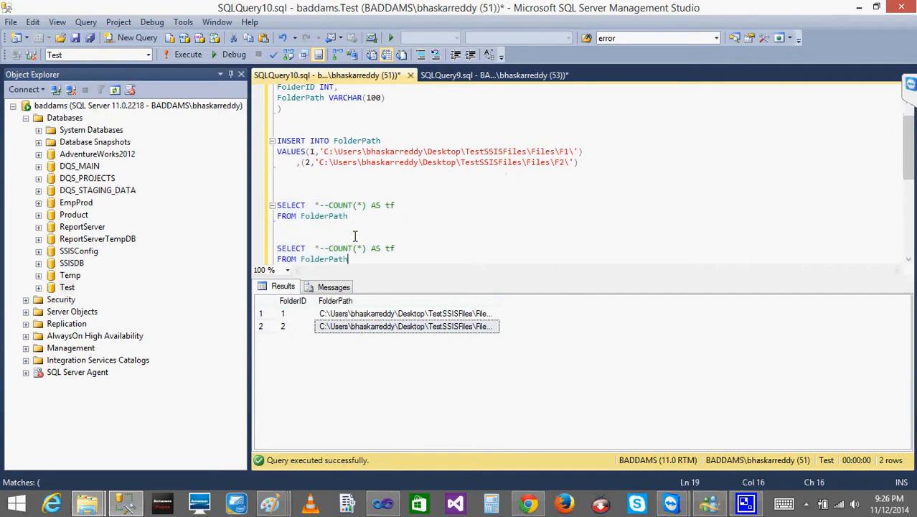
Step: Replace the select list of the duplicated query with the FolderID column
{"action": "key", "text": "BackSpace"}
{"action": "key", "text": "BackSpace"}
{"action": "key", "text": "BackSpace"}
{"action": "key", "text": "BackSpace"}
{"action": "key", "text": "BackSpace"}
{"action": "key", "text": "BackSpace"}
{"action": "key", "text": "BackSpace"}
{"action": "key", "text": "BackSpace"}
{"action": "key", "text": "BackSpace"}
{"action": "key", "text": "BackSpace"}
{"action": "key", "text": "BackSpace"}
{"action": "key", "text": "BackSpace"}
{"action": "key", "text": "BackSpace"}
{"action": "key", "text": "BackSpace"}
{"action": "key", "text": "BackSpace"}
{"action": "key", "text": "BackSpace"}
{"action": "type", "text": "Folder"}
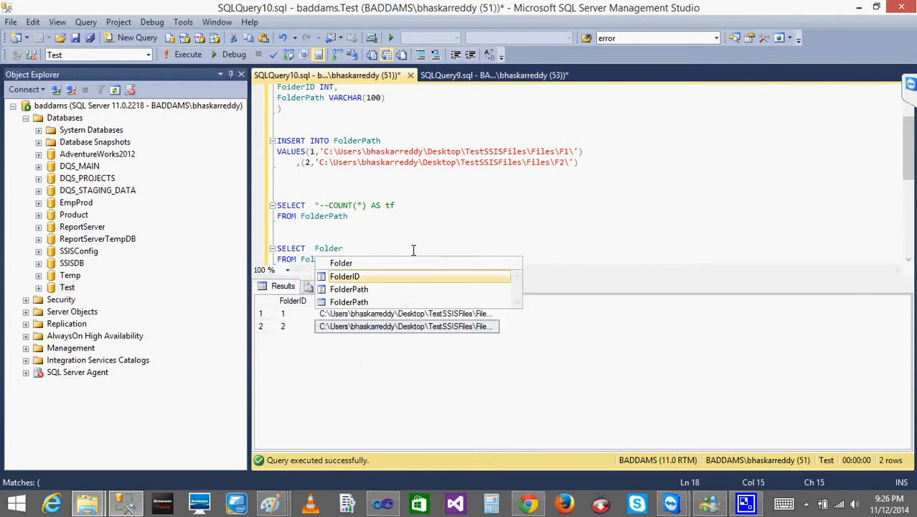
{"action": "key", "text": "Tab"}
{"action": "key", "text": "Down"}
{"action": "key", "text": "End"}
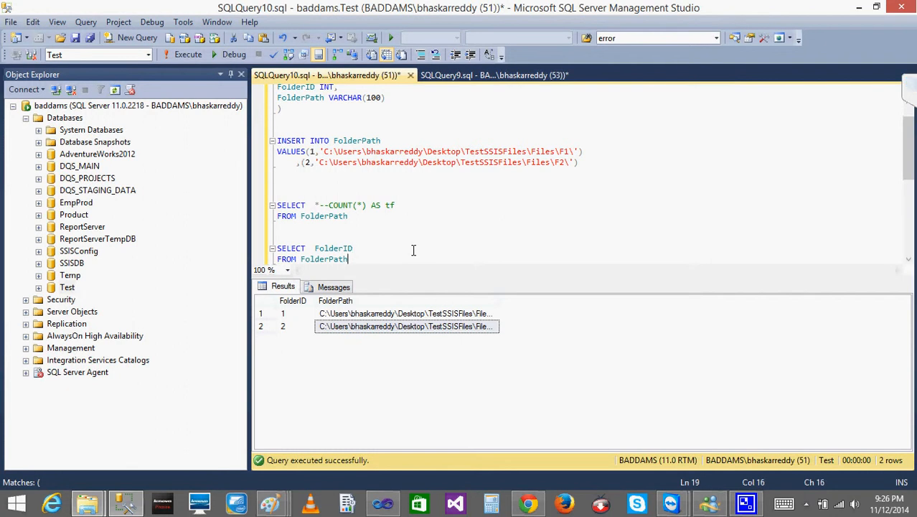
Step: Add the condition WHERE FolderID=1 to the duplicated query and run only that query
{"action": "key", "text": "Return"}
{"action": "type", "text": "WHERE "}
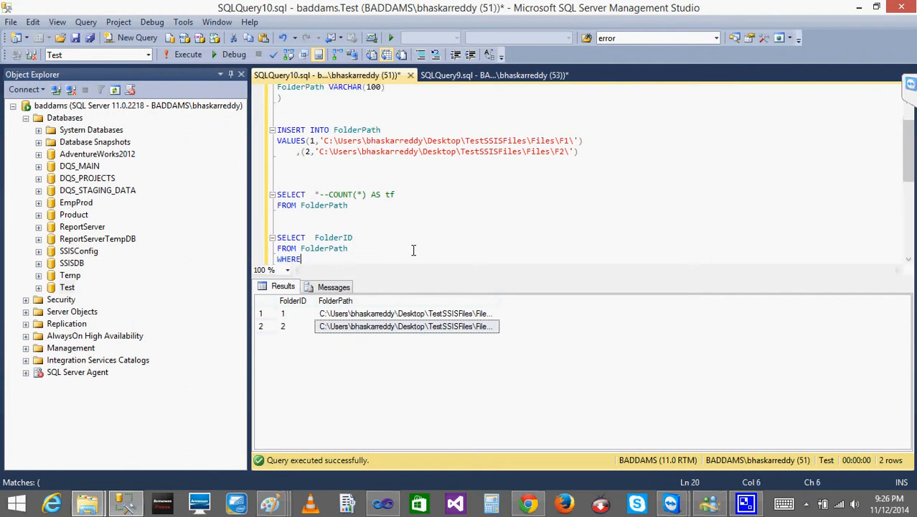
{"action": "type", "text": "FOlder"}
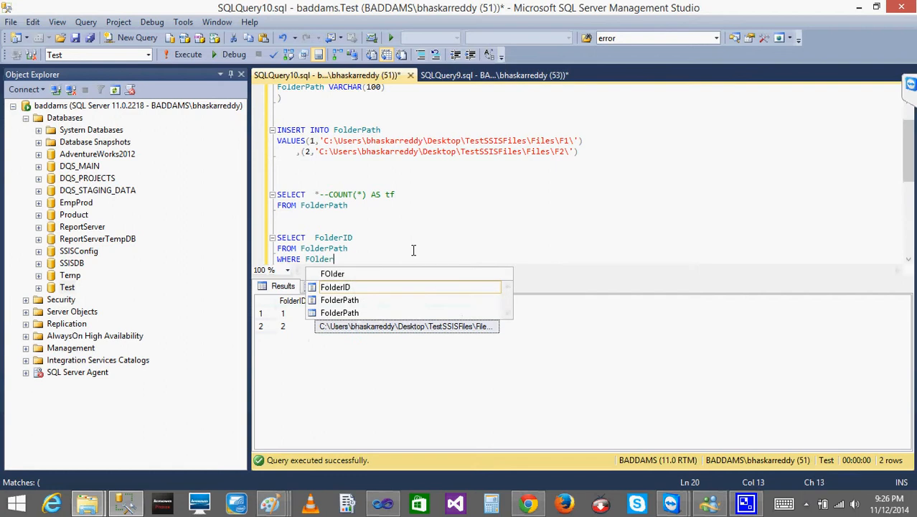
{"action": "key", "text": "Tab"}
{"action": "type", "text": "=1"}
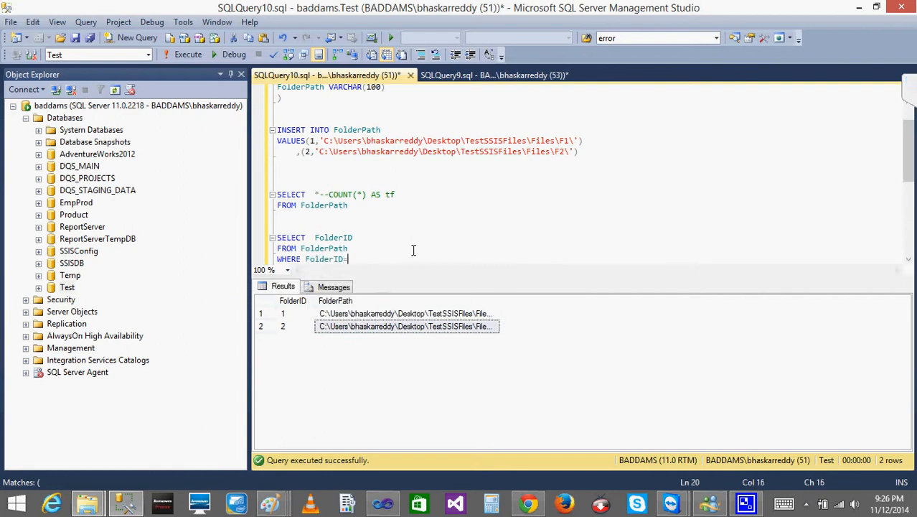
{"action": "key", "text": "shift+Up"}
{"action": "key", "text": "shift+Up"}
{"action": "key", "text": "shift+Home"}
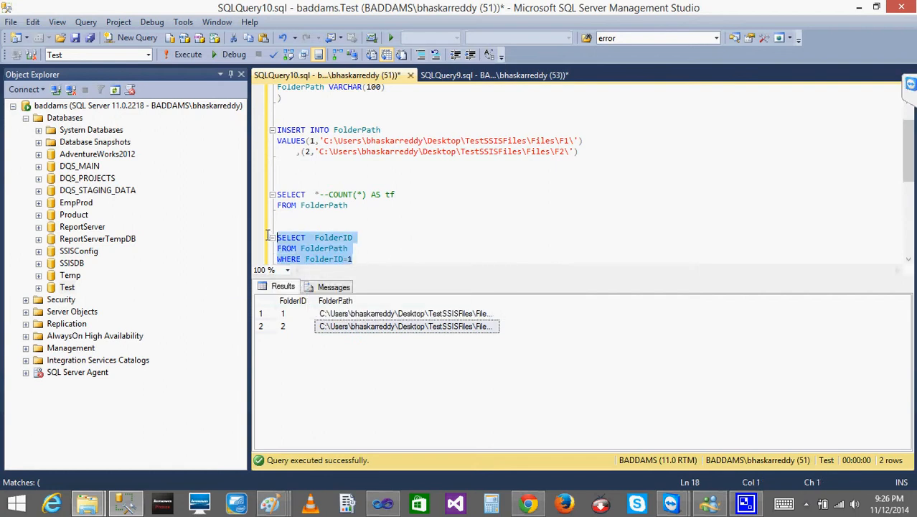
{"action": "left_click", "coordinate": [188, 55]}
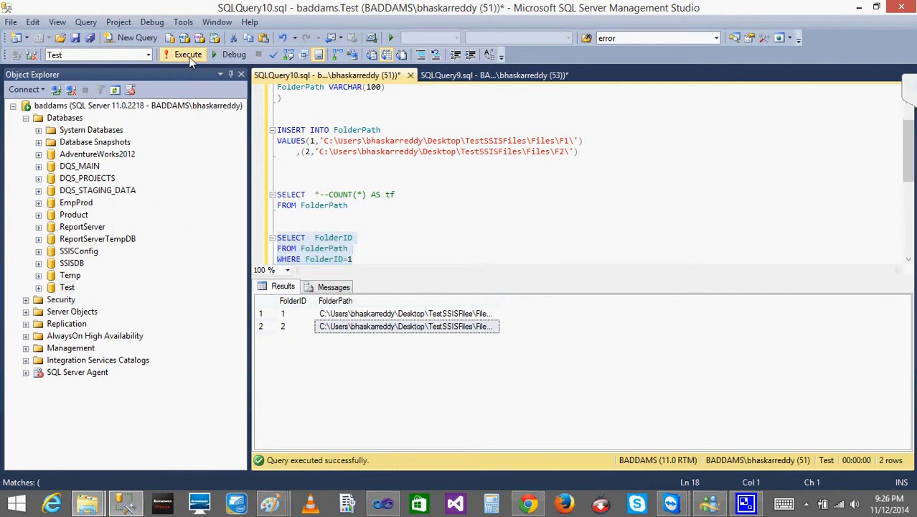
Step: Change the selected column of the filtered query to FolderPath and run that query again
{"action": "left_click", "coordinate": [377, 259]}
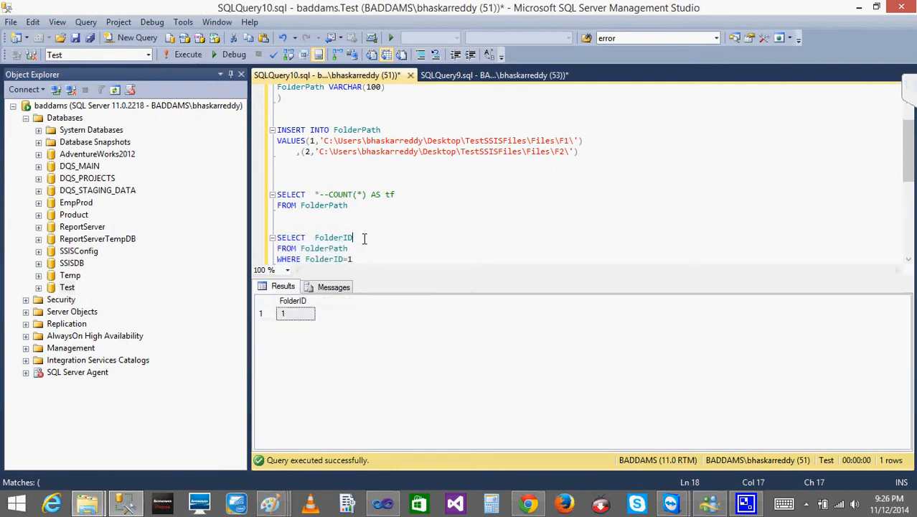
{"action": "key", "text": "BackSpace"}
{"action": "key", "text": "BackSpace"}
{"action": "type", "text": "Pat"}
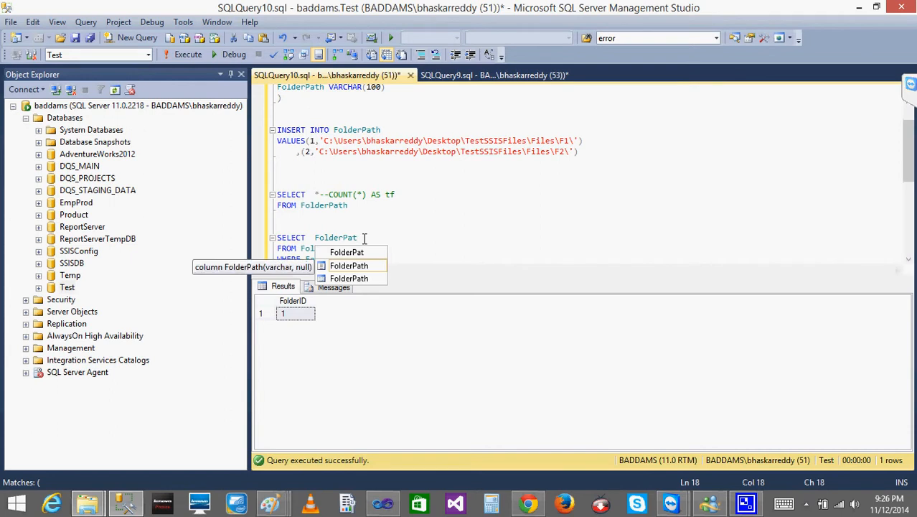
{"action": "type", "text": "h"}
{"action": "left_click_drag", "start_coordinate": [365, 258], "coordinate": [277, 237]}
{"action": "left_click", "coordinate": [194, 60]}
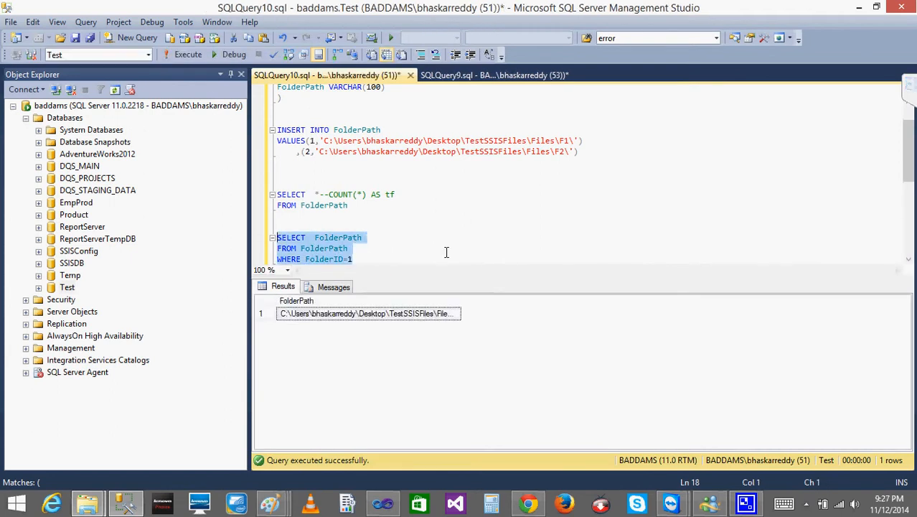
Step: Change the query's filter to FolderID=2, run it, and select the filter's ID value
{"action": "left_click", "coordinate": [376, 259]}
{"action": "key", "text": "BackSpace"}
{"action": "type", "text": "2"}
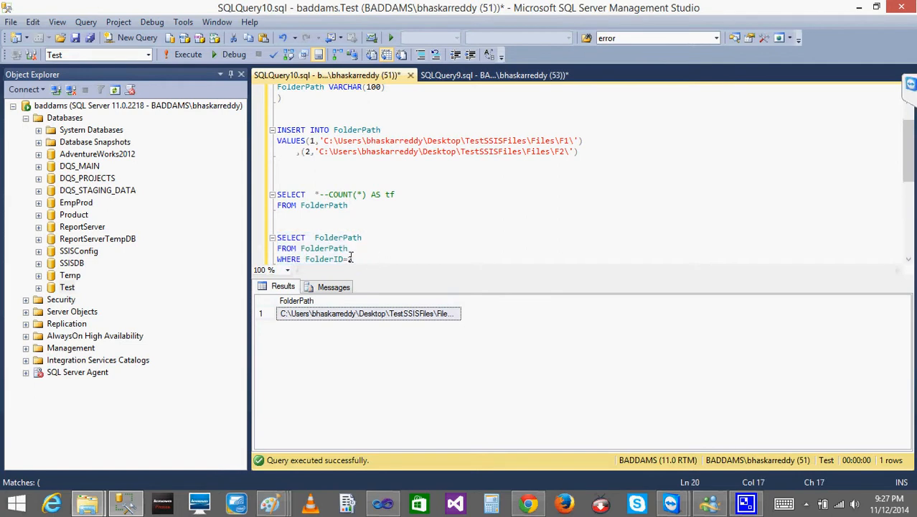
{"action": "left_click_drag", "start_coordinate": [353, 259], "coordinate": [277, 237]}
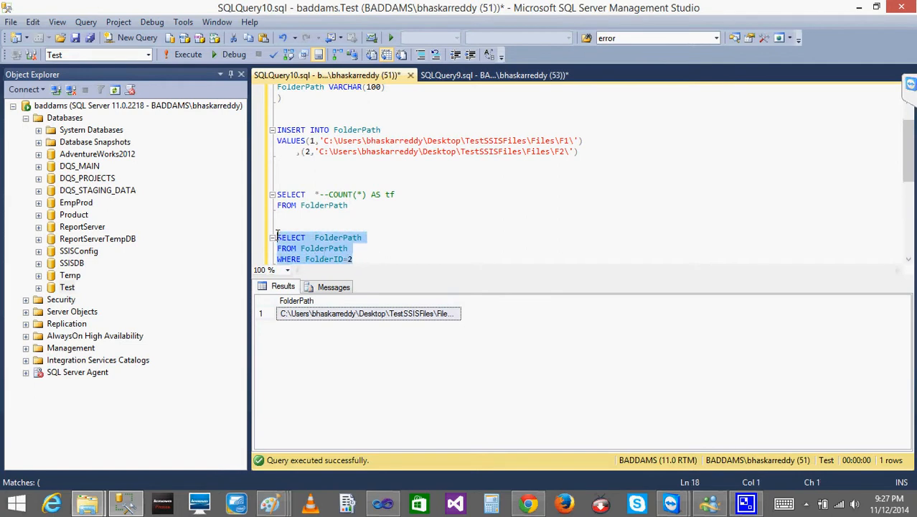
{"action": "left_click", "coordinate": [188, 56]}
{"action": "left_click", "coordinate": [363, 257]}
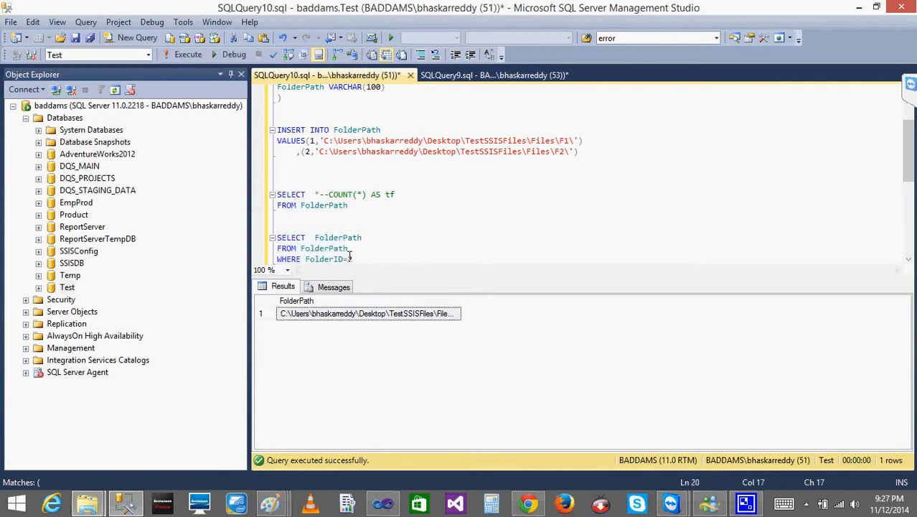
{"action": "left_click_drag", "start_coordinate": [352, 259], "coordinate": [348, 259]}
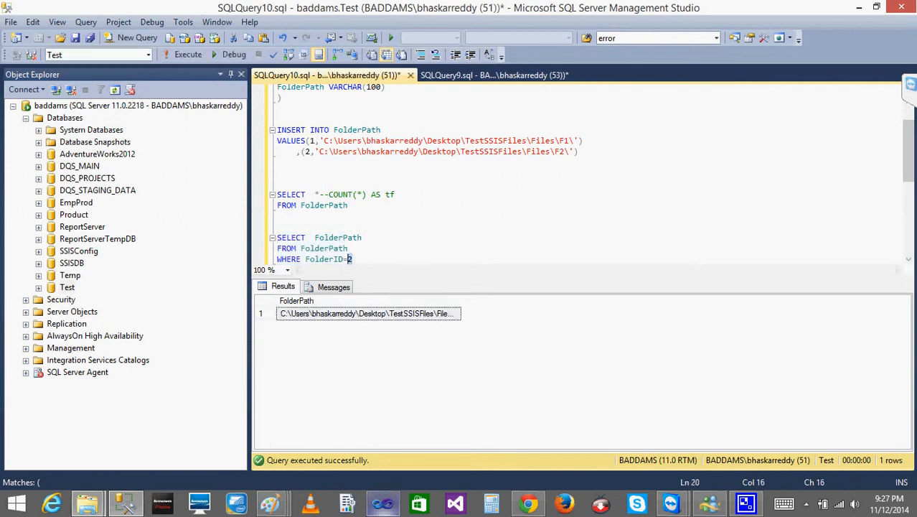
Step: Switch to Visual Studio and review the For Loop Container's init, eval and assign expressions
{"action": "left_click", "coordinate": [380, 506]}
{"action": "double_click", "coordinate": [402, 221]}
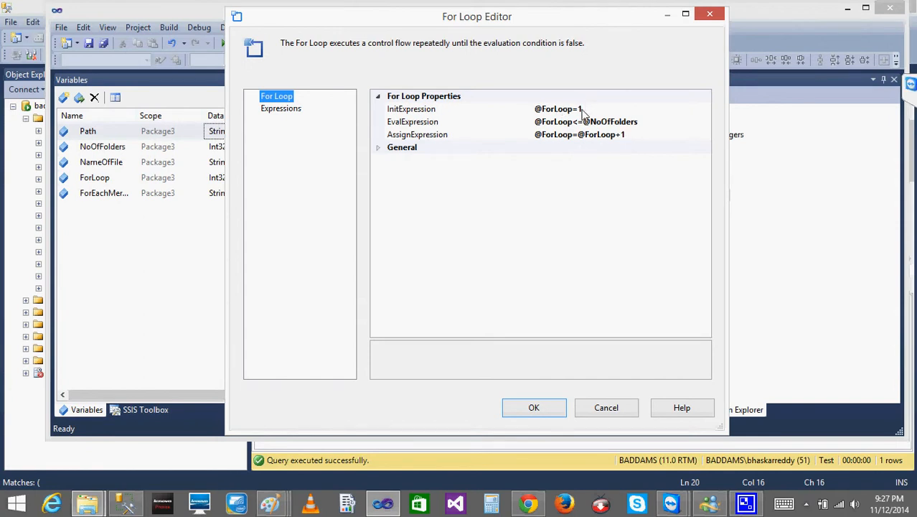
{"action": "left_click", "coordinate": [533, 408]}
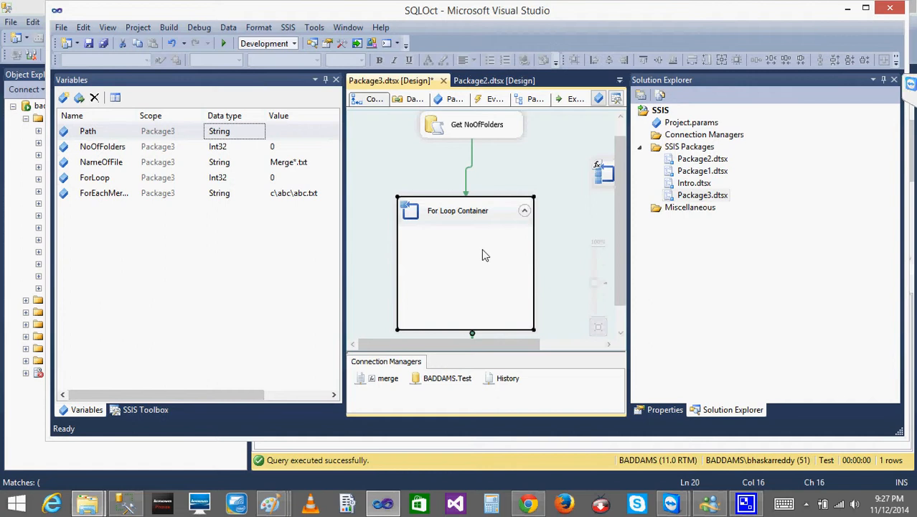
Step: Add an Execute SQL Task inside the For Loop Container and name it Get FolderPath
{"action": "left_click", "coordinate": [139, 410]}
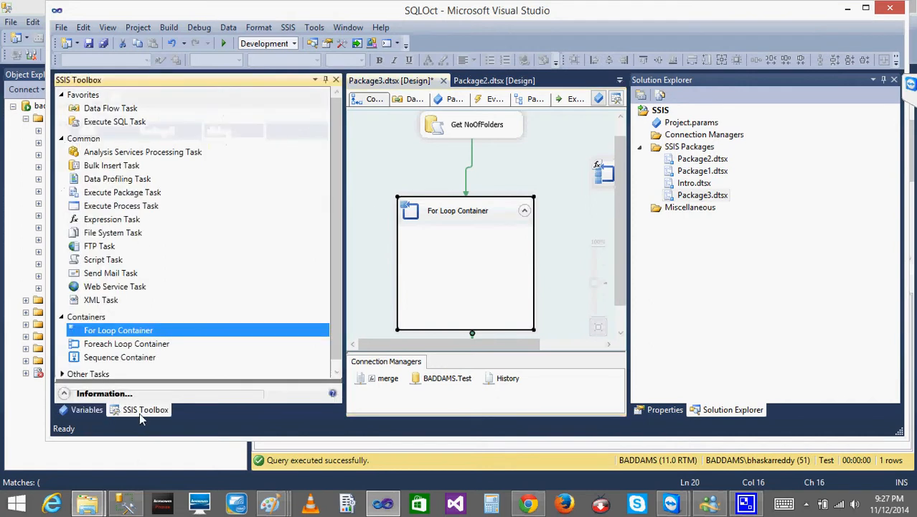
{"action": "left_click_drag", "start_coordinate": [118, 122], "coordinate": [430, 251]}
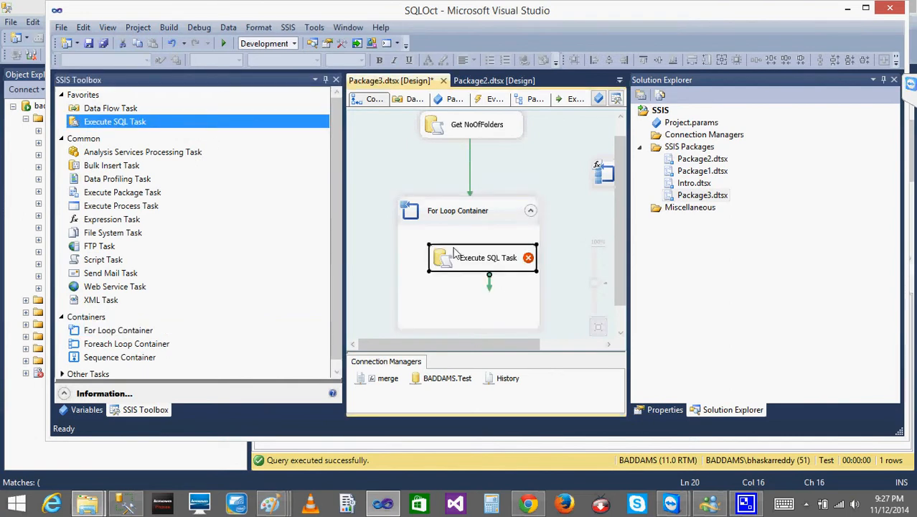
{"action": "type", "text": "Ge"}
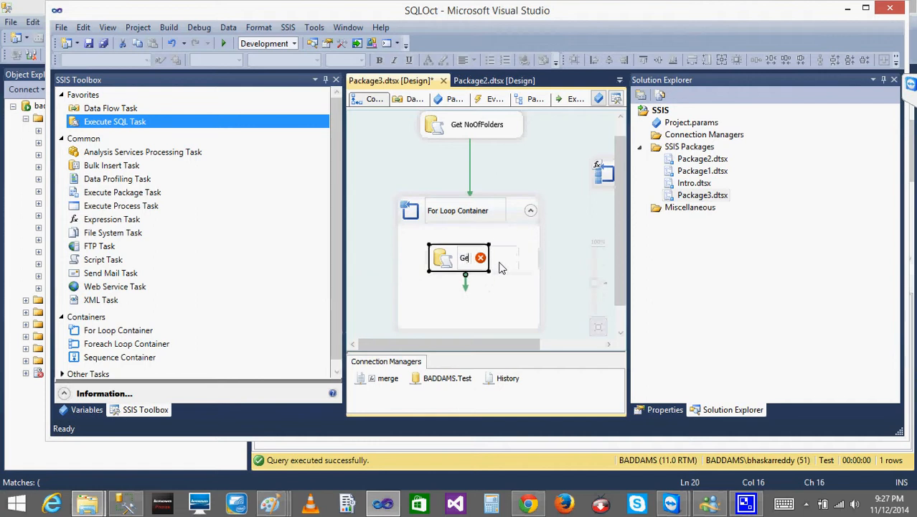
{"action": "type", "text": "tPath"}
{"action": "key", "text": "Return"}
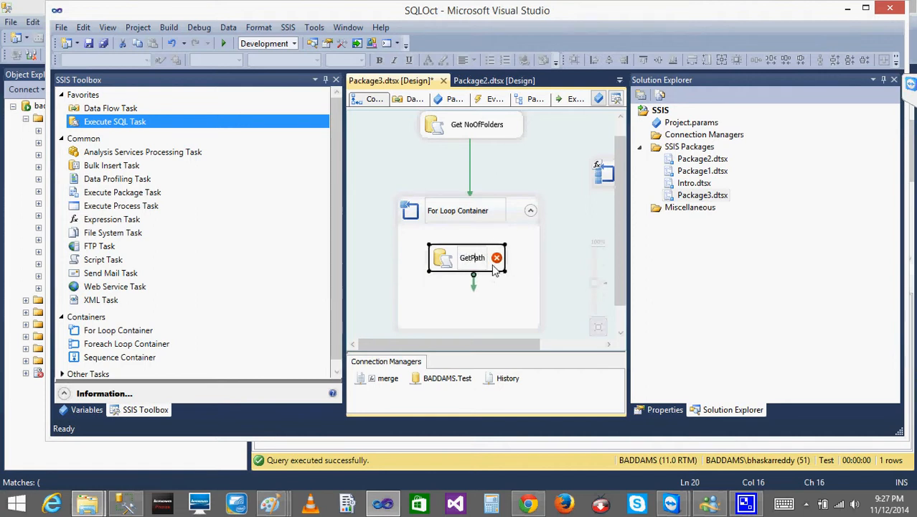
{"action": "type", "text": "Folder"}
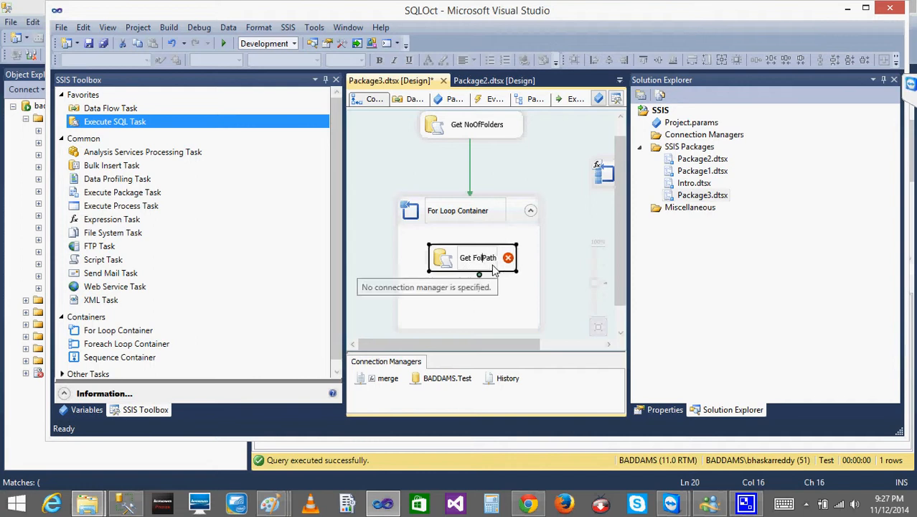
{"action": "double_click", "coordinate": [488, 303]}
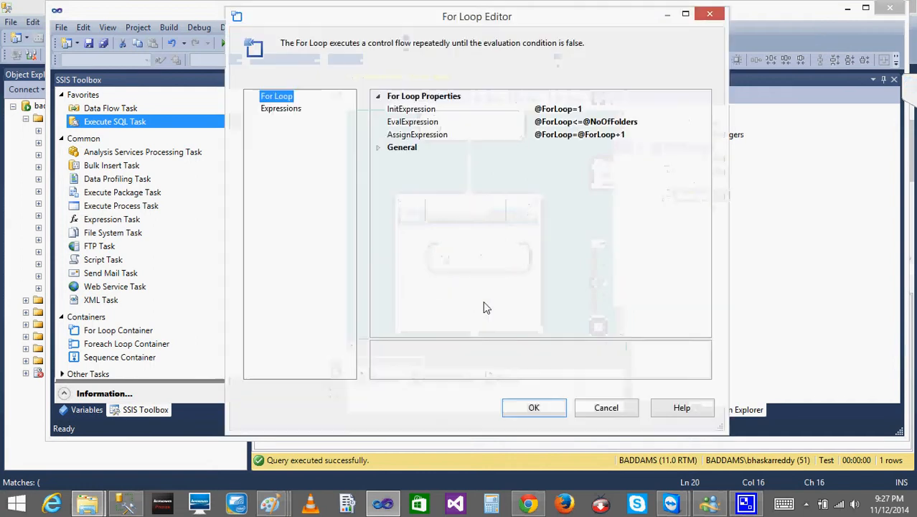
Step: Close the loop's settings, open the Get FolderPath task for editing and set its connection to BADDAMS.Test
{"action": "left_click", "coordinate": [610, 406]}
{"action": "double_click", "coordinate": [452, 259]}
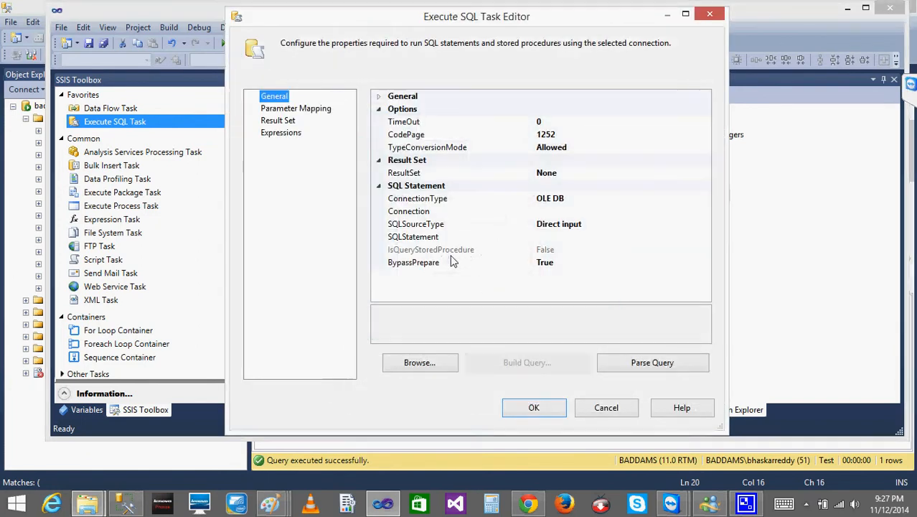
{"action": "left_click", "coordinate": [601, 208]}
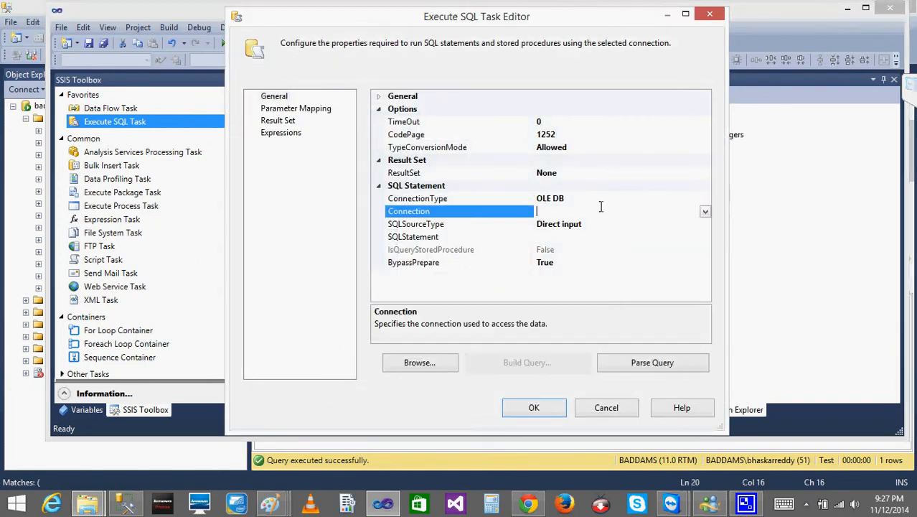
{"action": "left_click", "coordinate": [705, 211]}
{"action": "left_click", "coordinate": [563, 237]}
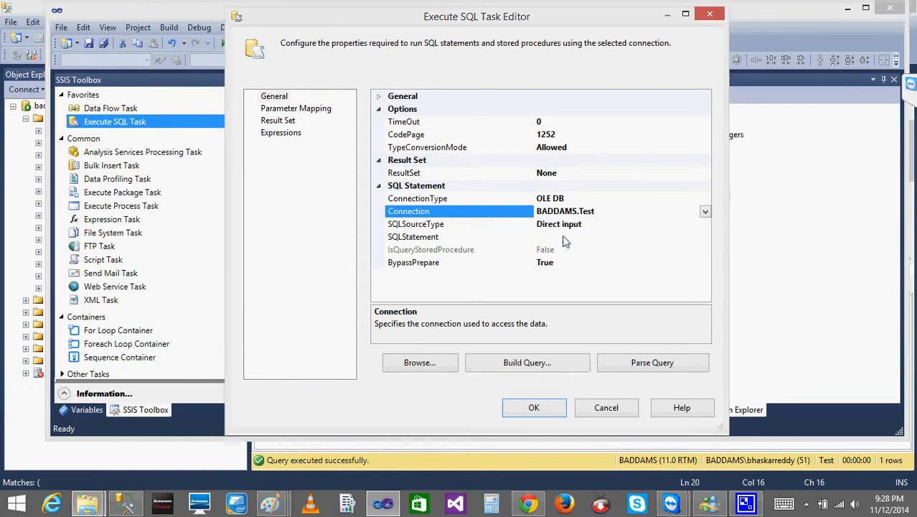
Step: Set the task's SQL statement to SELECT FolderPath FROM FolderPath WHERE FolderID=?, copying the base query from SQL Server Management Studio
{"action": "left_click", "coordinate": [574, 242]}
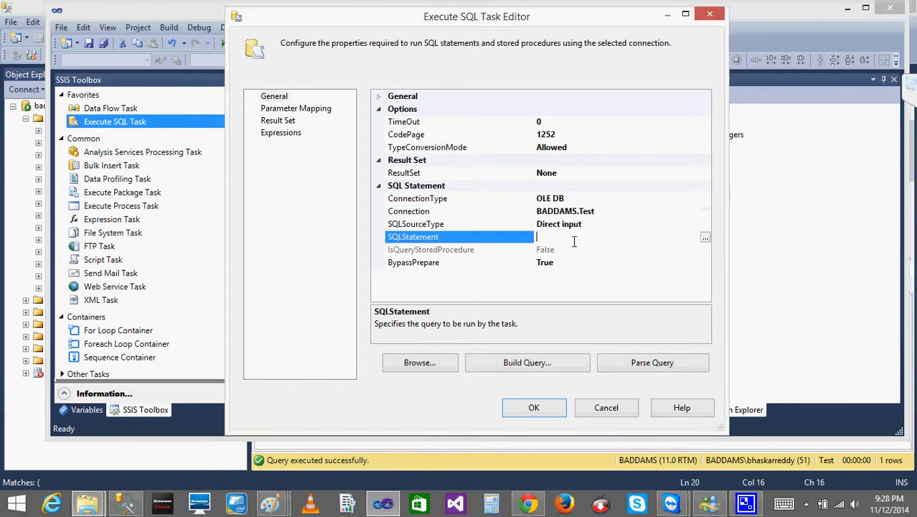
{"action": "left_click", "coordinate": [705, 236]}
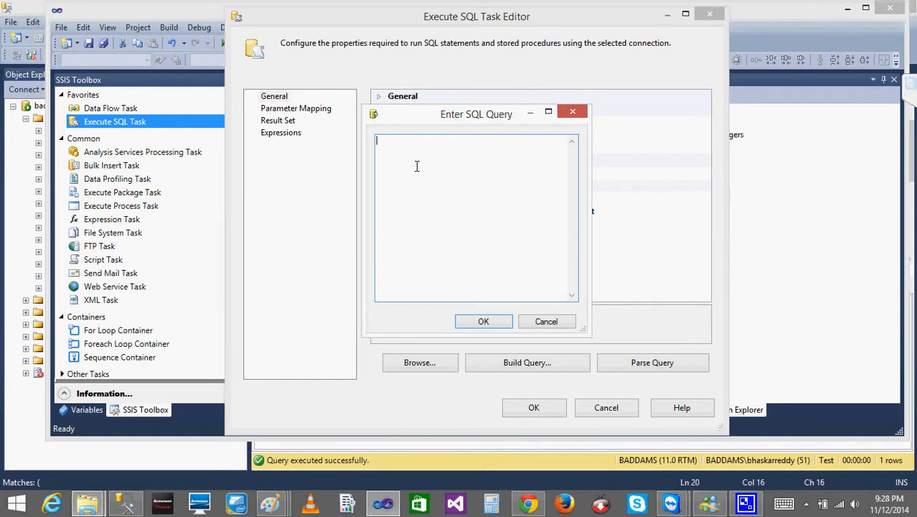
{"action": "type", "text": "SELECT  *--COUNT(*) AS tf FROM FolderPath"}
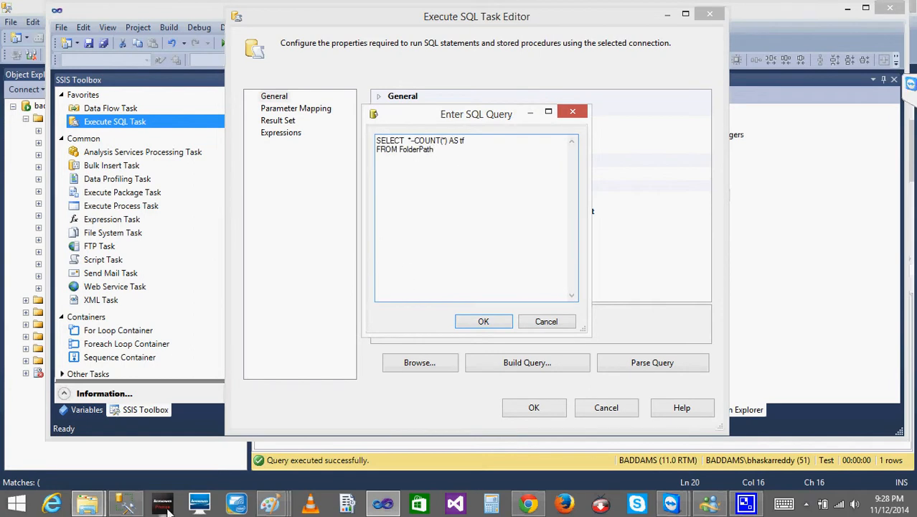
{"action": "left_click", "coordinate": [126, 504]}
{"action": "left_click_drag", "start_coordinate": [352, 259], "coordinate": [273, 238]}
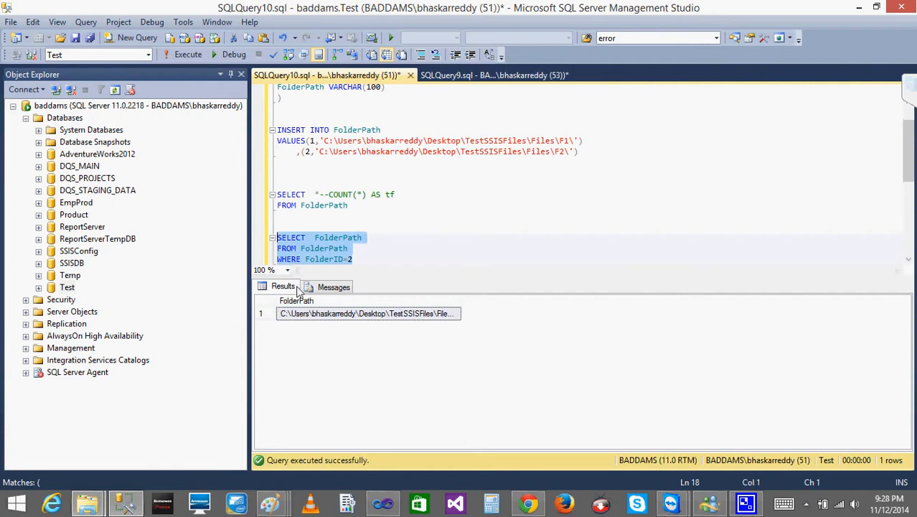
{"action": "left_click", "coordinate": [382, 504]}
{"action": "left_click_drag", "start_coordinate": [458, 153], "coordinate": [310, 123]}
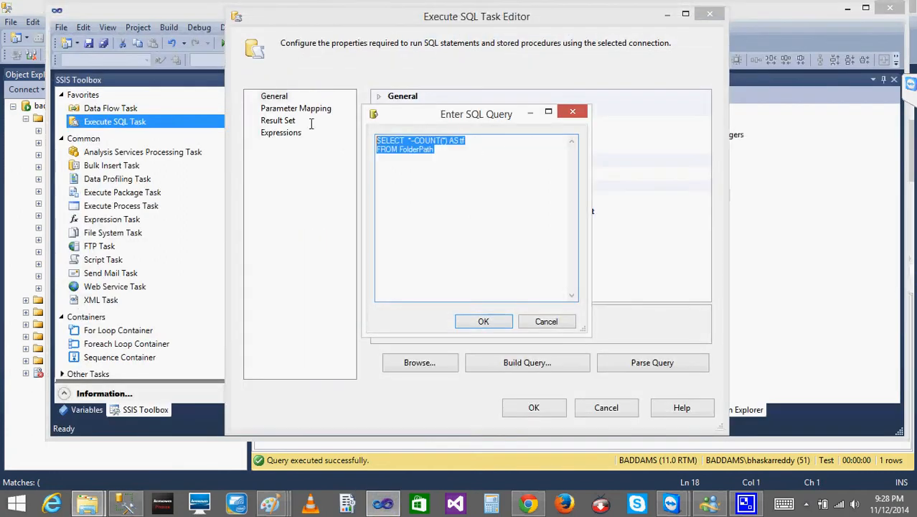
{"action": "key", "text": "ctrl+v"}
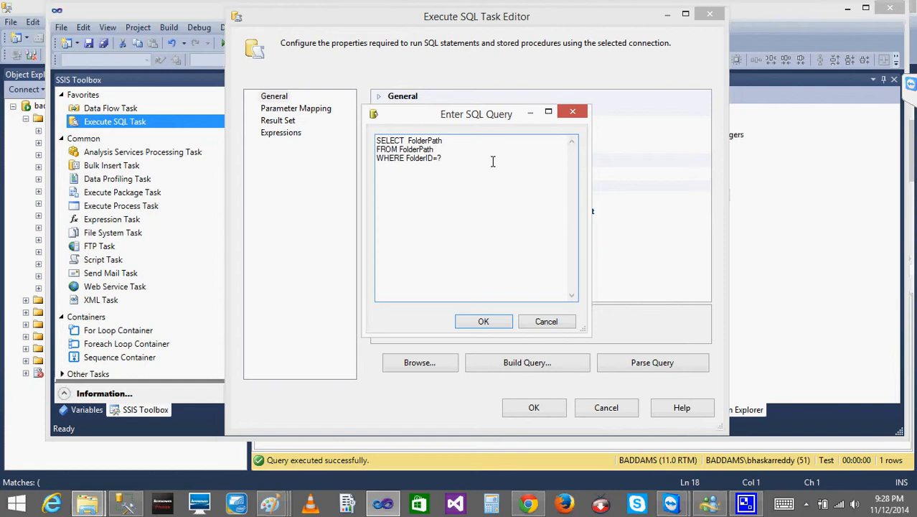
{"action": "left_click", "coordinate": [483, 321]}
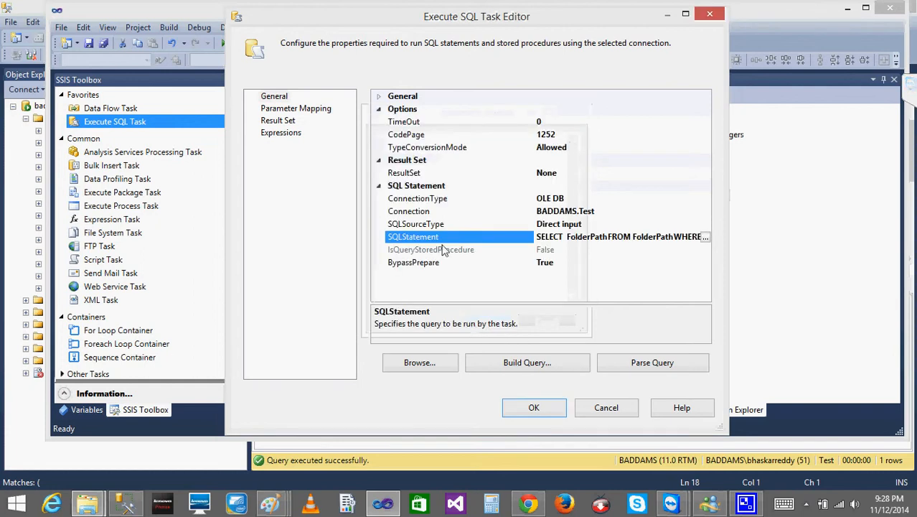
Step: Set the Get FolderPath task's result set type to Single row
{"action": "left_click", "coordinate": [597, 173]}
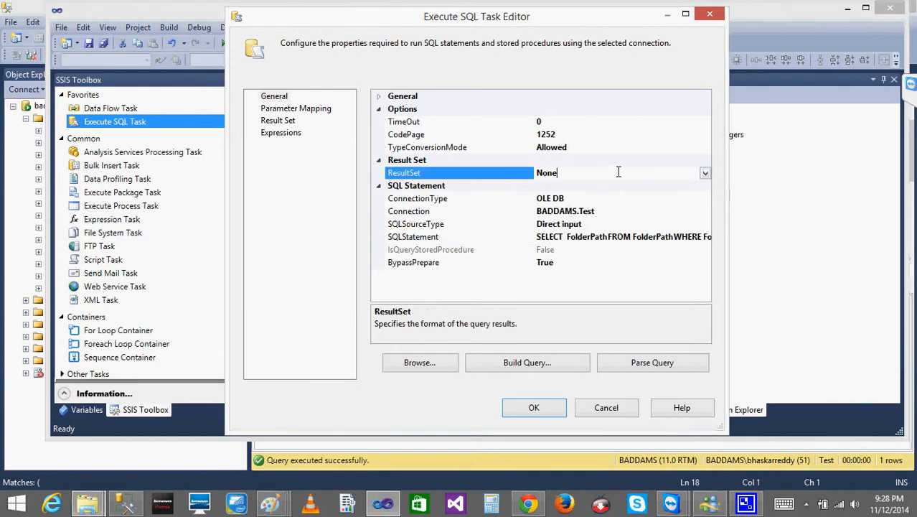
{"action": "left_click", "coordinate": [706, 174]}
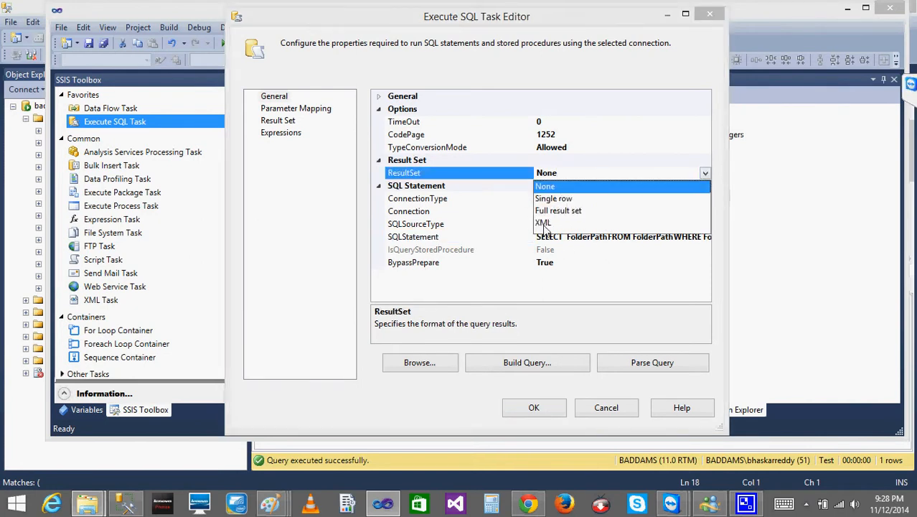
{"action": "left_click", "coordinate": [552, 199]}
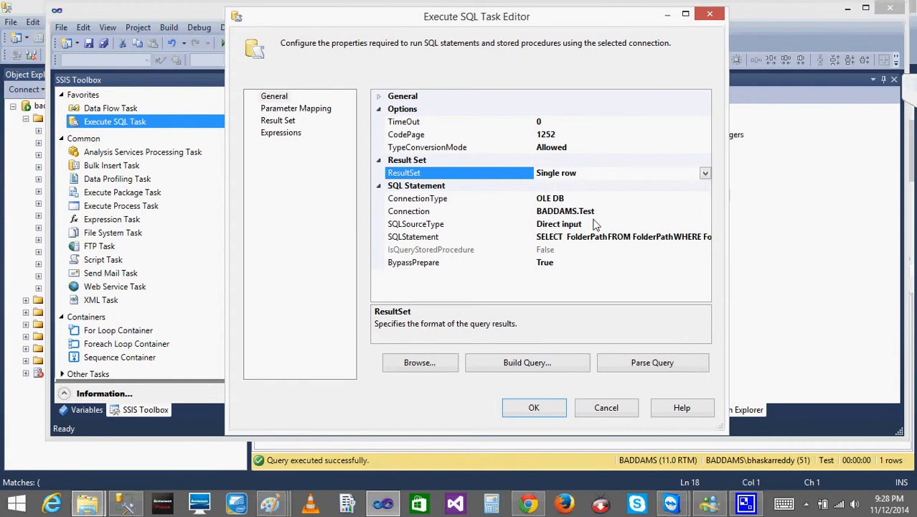
Step: Add a result set entry to the task and name the result FolderPath
{"action": "left_click", "coordinate": [279, 121]}
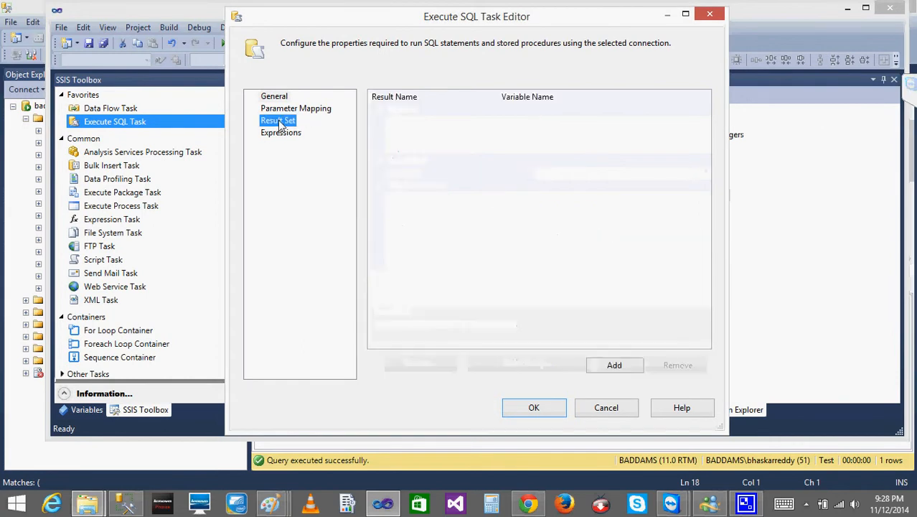
{"action": "left_click", "coordinate": [611, 366]}
{"action": "left_click", "coordinate": [452, 113]}
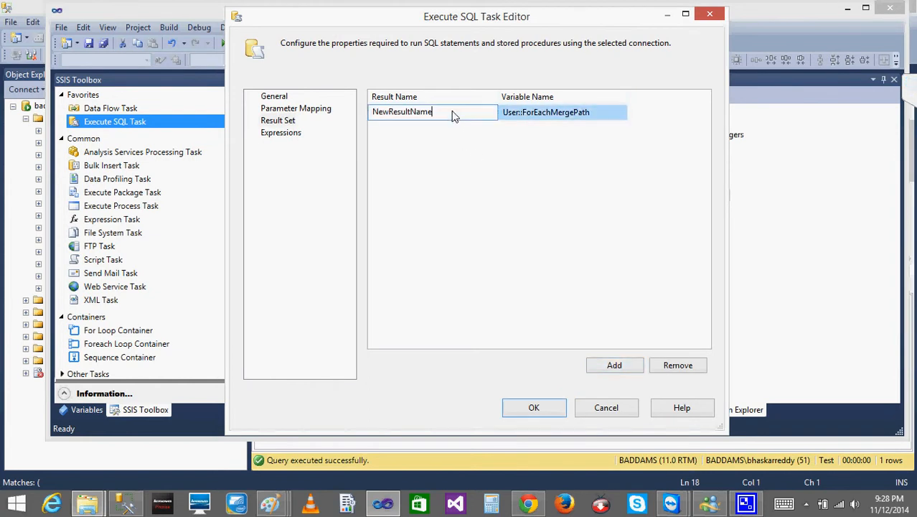
{"action": "key", "text": "BackSpace"}
{"action": "key", "text": "BackSpace"}
{"action": "key", "text": "BackSpace"}
{"action": "key", "text": "BackSpace"}
{"action": "key", "text": "BackSpace"}
{"action": "key", "text": "BackSpace"}
{"action": "key", "text": "BackSpace"}
{"action": "key", "text": "BackSpace"}
{"action": "key", "text": "BackSpace"}
{"action": "key", "text": "BackSpace"}
{"action": "key", "text": "BackSpace"}
{"action": "key", "text": "BackSpace"}
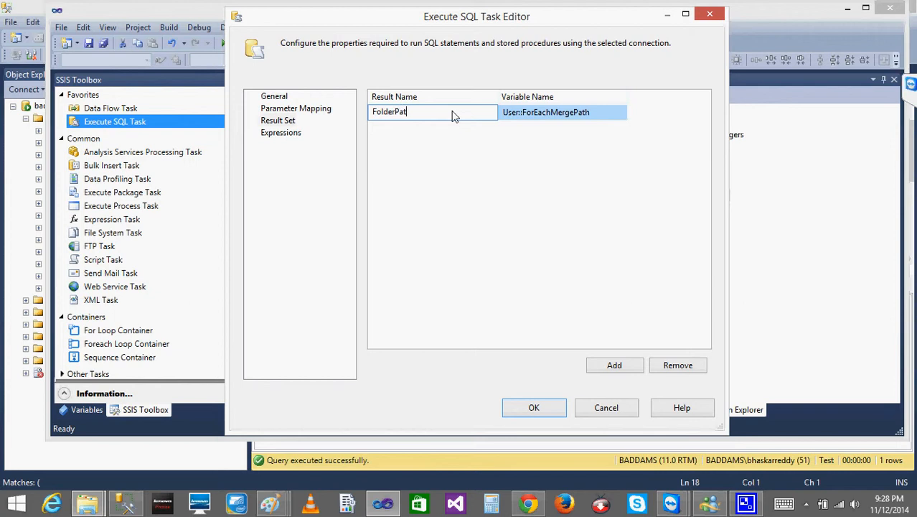
{"action": "type", "text": "FolderPath"}
Step: Assign the FolderPath result to the variable User::Path
{"action": "left_click", "coordinate": [621, 114]}
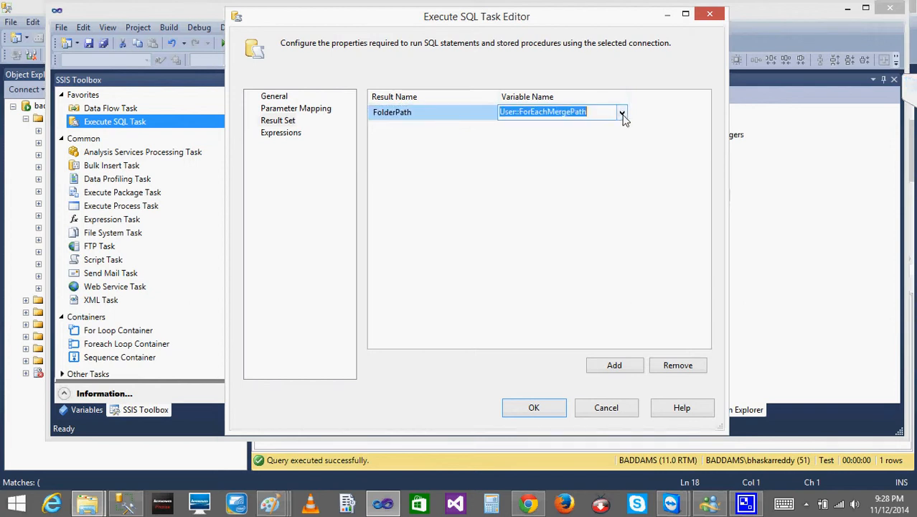
{"action": "left_click", "coordinate": [623, 117]}
{"action": "left_click", "coordinate": [551, 187]}
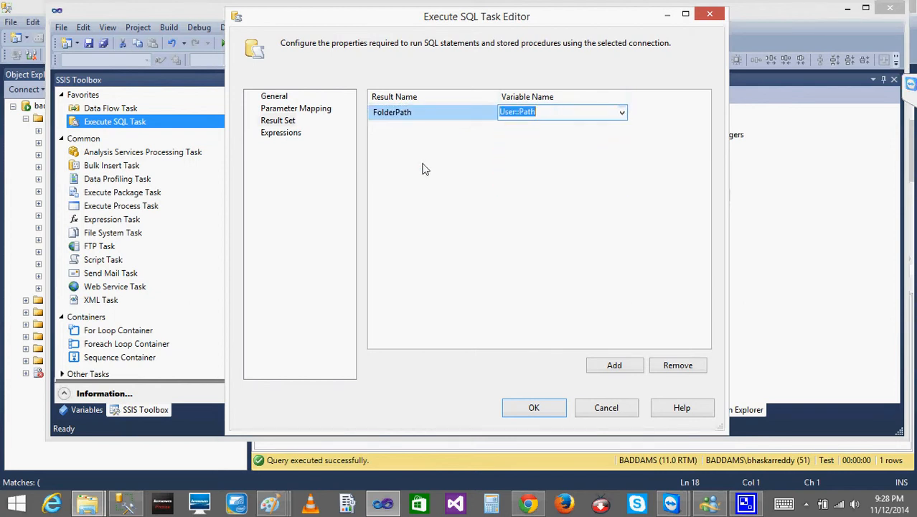
{"action": "left_click", "coordinate": [423, 169]}
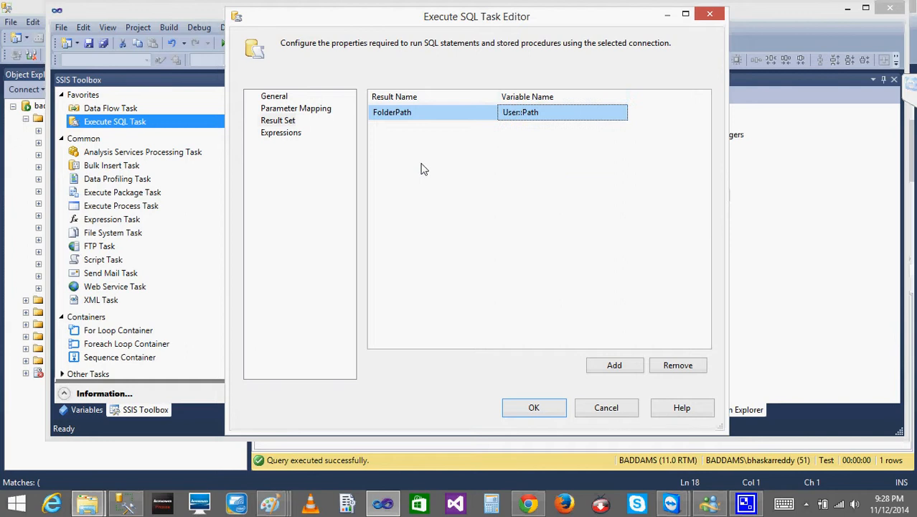
Step: Add a parameter mapping to the task and set its variable to User::ForLoop
{"action": "left_click", "coordinate": [281, 109]}
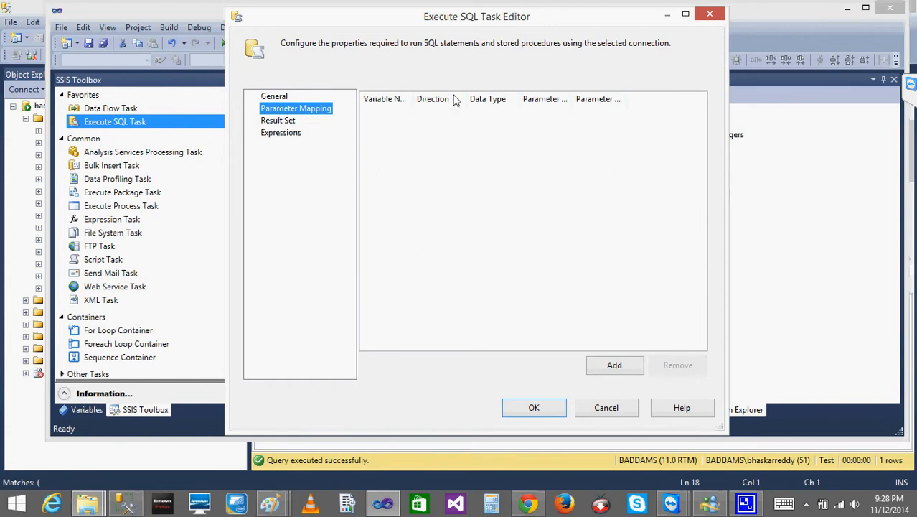
{"action": "left_click", "coordinate": [418, 100]}
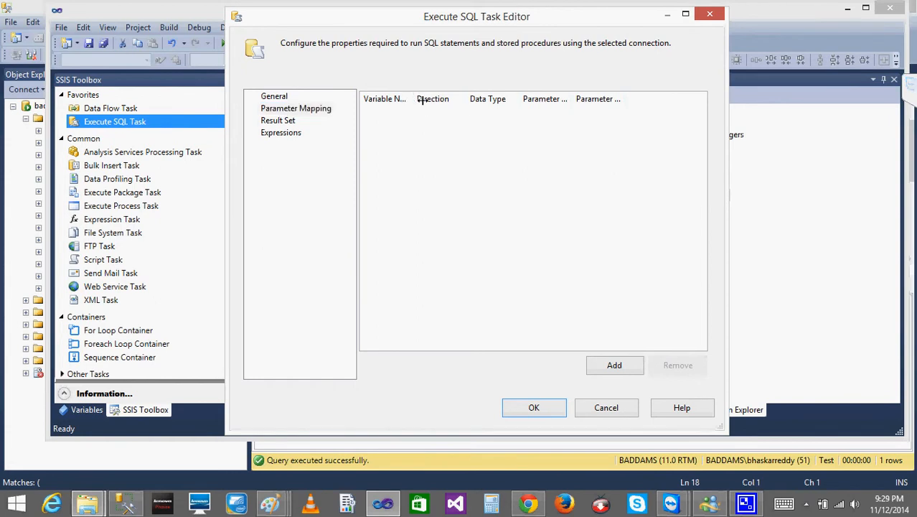
{"action": "left_click_drag", "start_coordinate": [412, 100], "coordinate": [434, 100]}
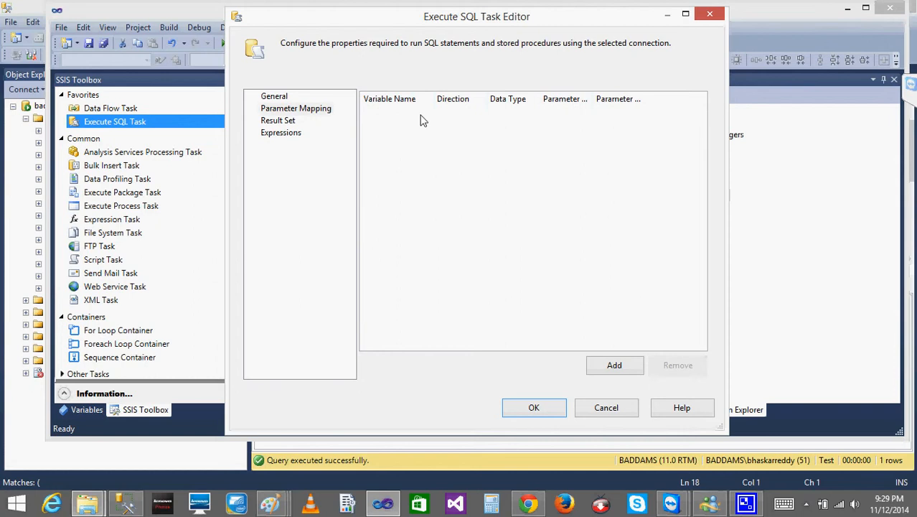
{"action": "left_click", "coordinate": [615, 365]}
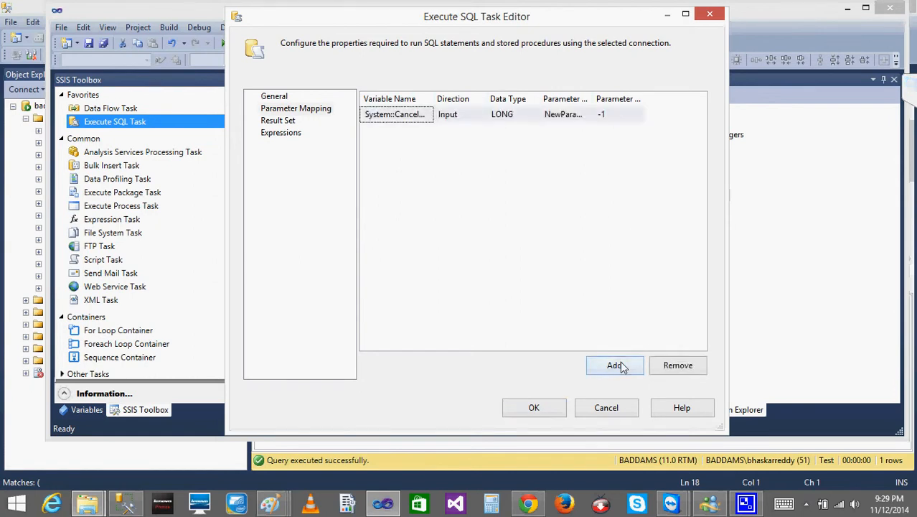
{"action": "left_click", "coordinate": [423, 117]}
{"action": "left_click", "coordinate": [428, 115]}
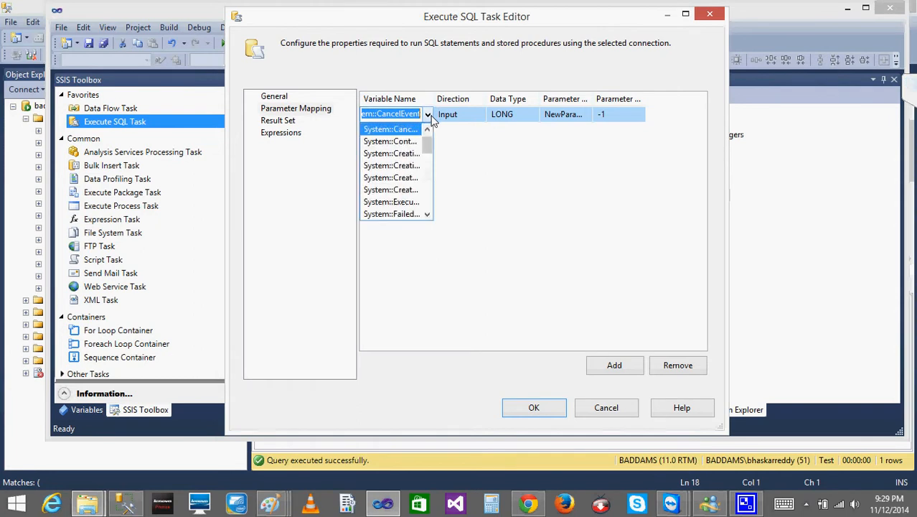
{"action": "left_click", "coordinate": [433, 96]}
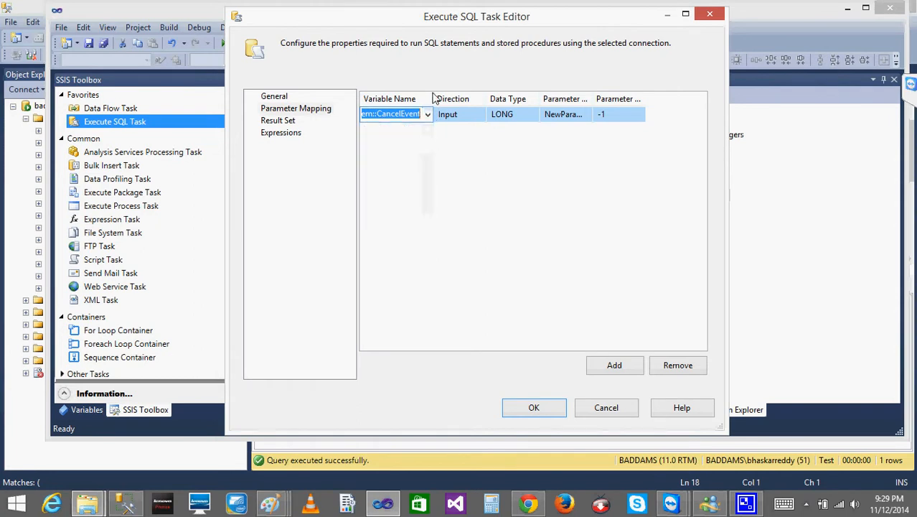
{"action": "left_click_drag", "start_coordinate": [435, 97], "coordinate": [481, 99]}
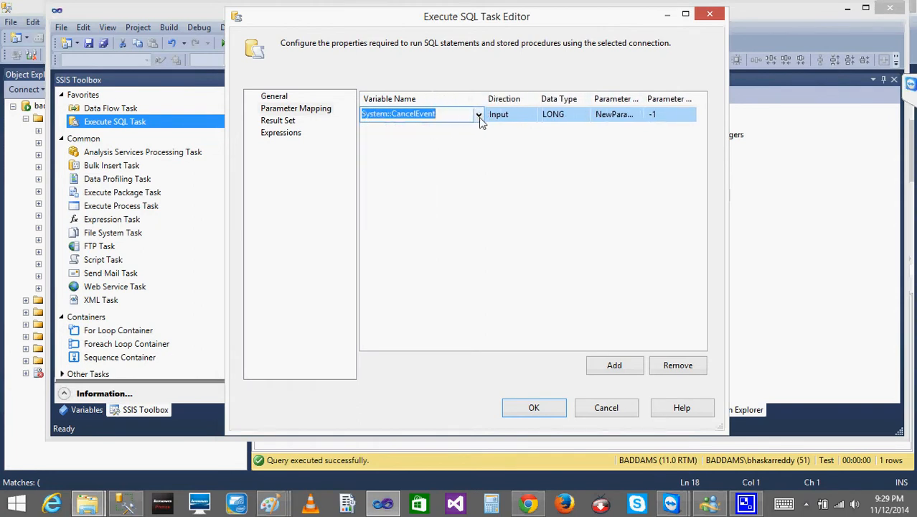
{"action": "left_click", "coordinate": [478, 114]}
{"action": "left_click_drag", "start_coordinate": [479, 156], "coordinate": [475, 201]}
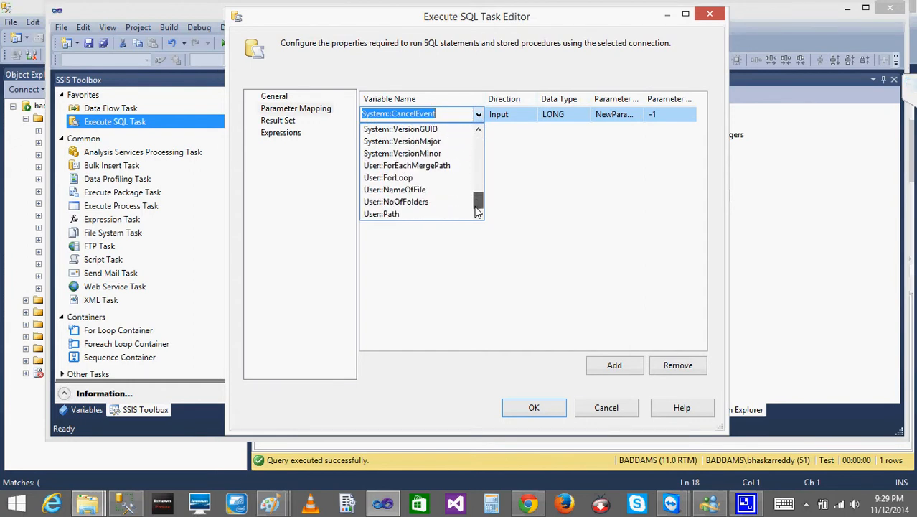
{"action": "left_click", "coordinate": [391, 178]}
{"action": "left_click_drag", "start_coordinate": [483, 99], "coordinate": [447, 99]}
Step: Set the parameter name of the User::ForLoop mapping to 0, with direction Input and data type LONG
{"action": "left_click", "coordinate": [479, 117]}
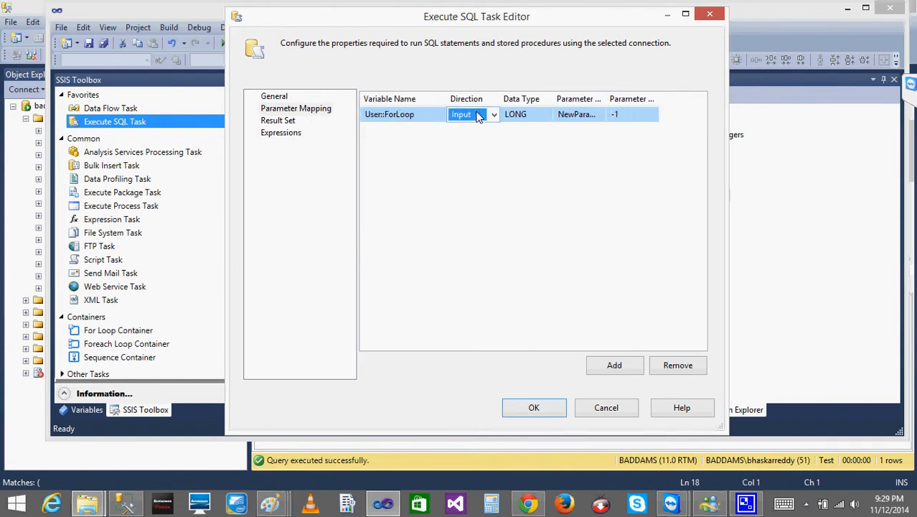
{"action": "left_click", "coordinate": [519, 115]}
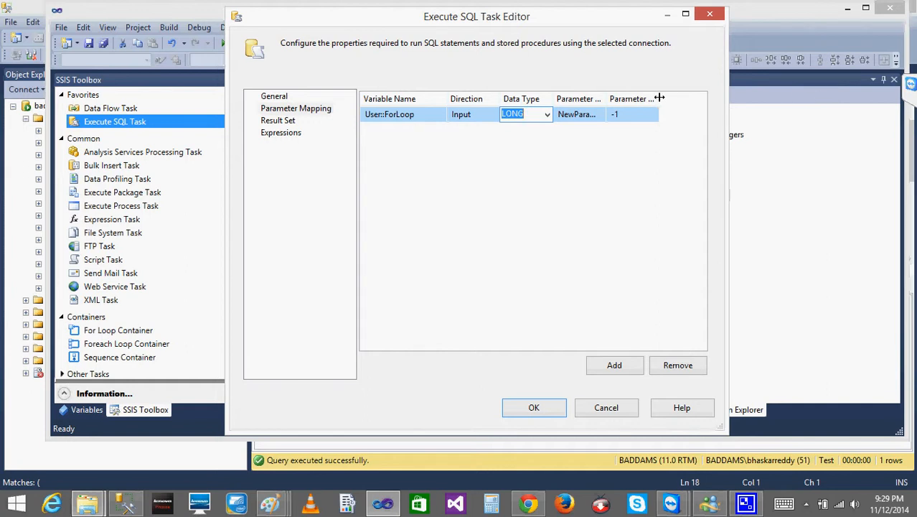
{"action": "left_click", "coordinate": [685, 14]}
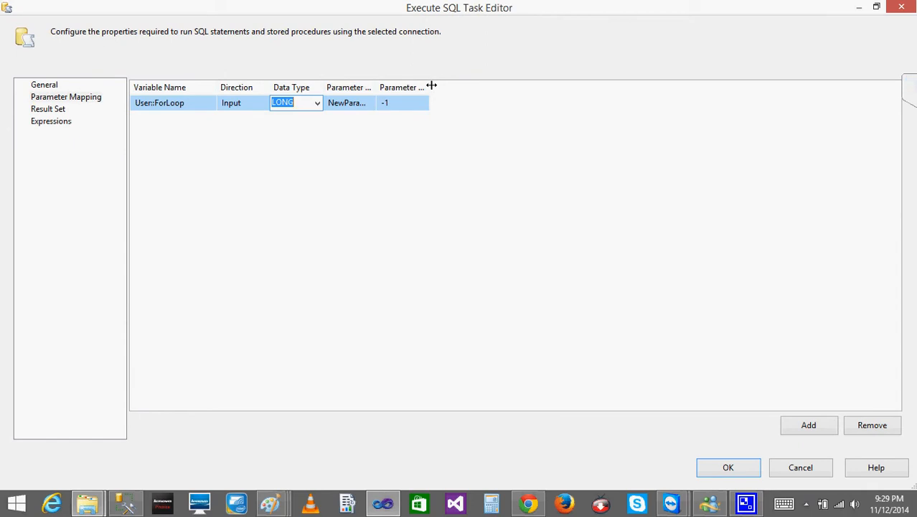
{"action": "left_click_drag", "start_coordinate": [431, 85], "coordinate": [467, 86]}
{"action": "left_click_drag", "start_coordinate": [376, 87], "coordinate": [320, 96]}
{"action": "left_click", "coordinate": [382, 104]}
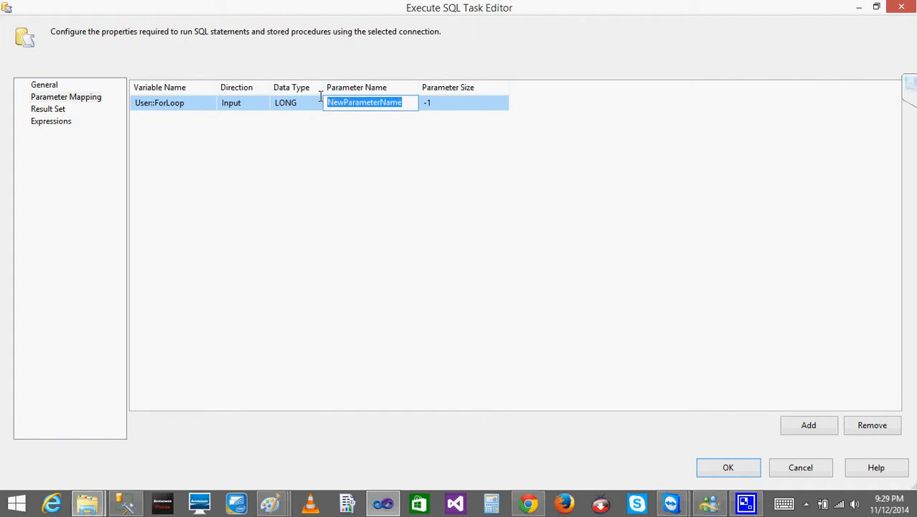
{"action": "type", "text": "0"}
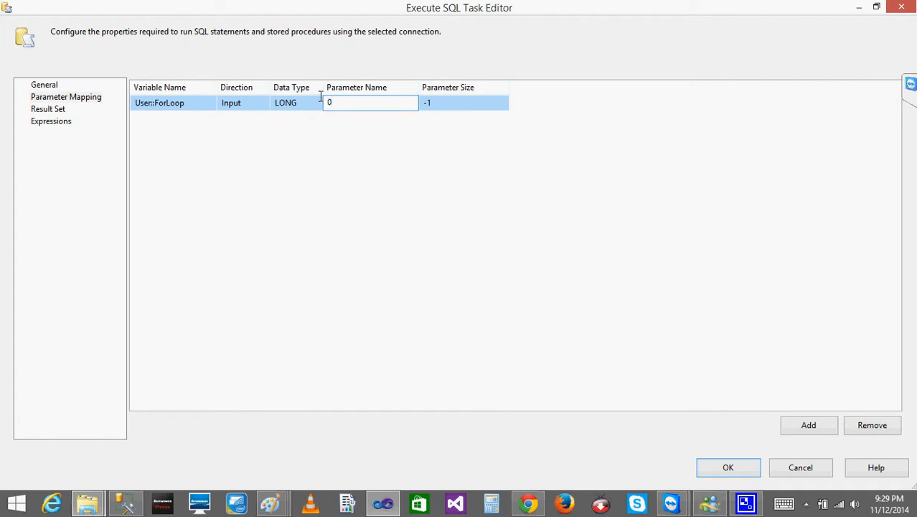
{"action": "left_click", "coordinate": [440, 154]}
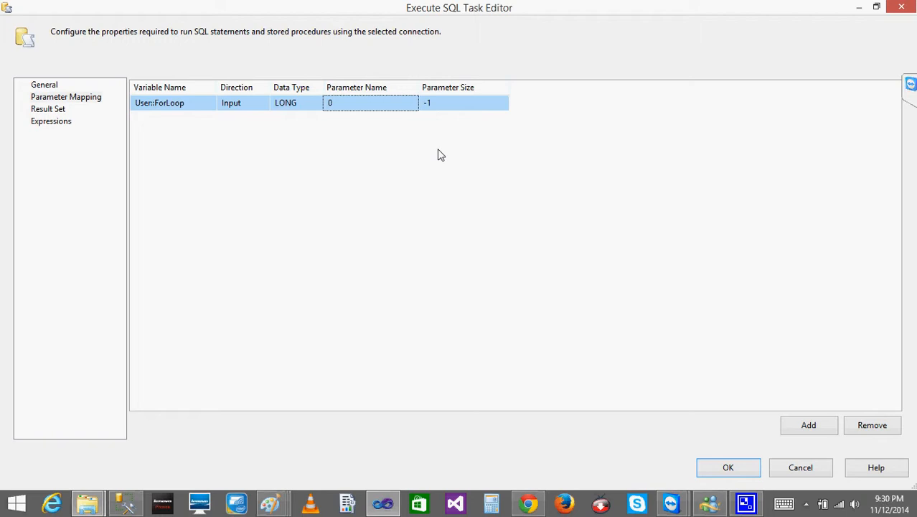
{"action": "left_click", "coordinate": [807, 426]}
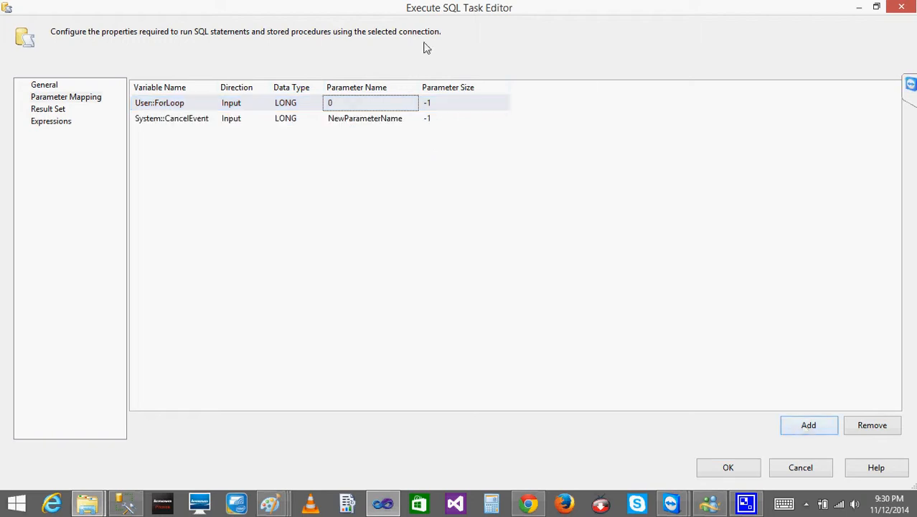
{"action": "left_click", "coordinate": [373, 119]}
{"action": "left_click", "coordinate": [373, 118]}
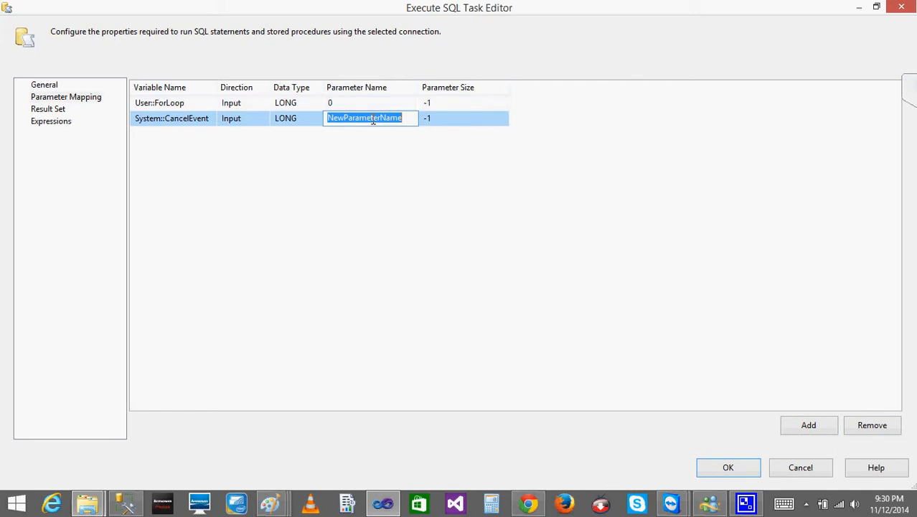
{"action": "type", "text": "1"}
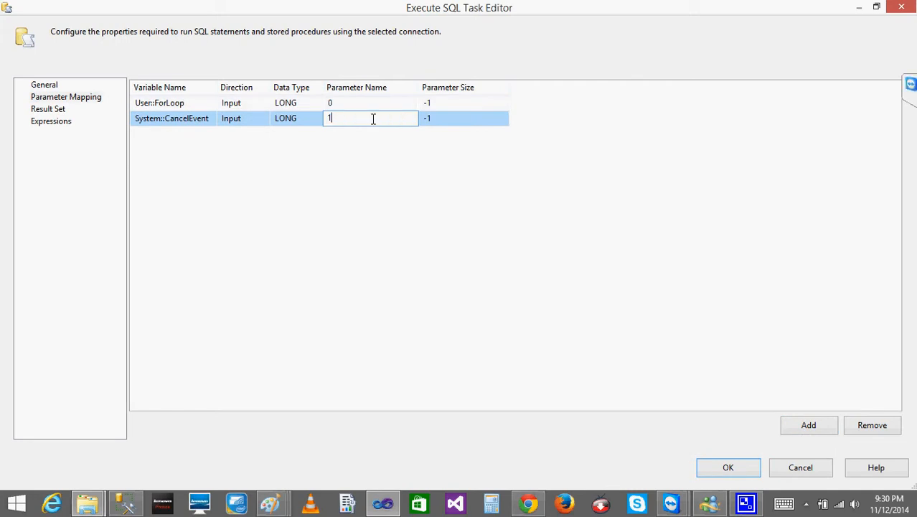
{"action": "left_click", "coordinate": [264, 119]}
{"action": "left_click", "coordinate": [294, 121]}
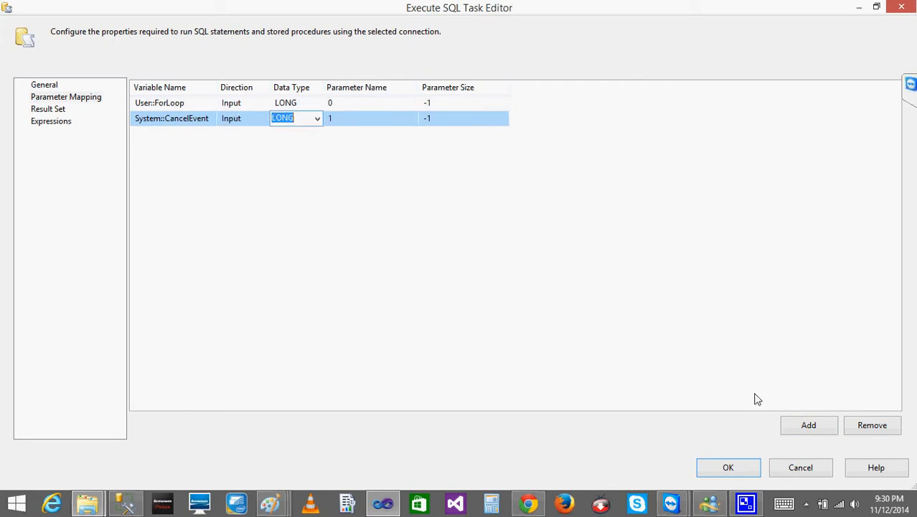
{"action": "left_click", "coordinate": [872, 427]}
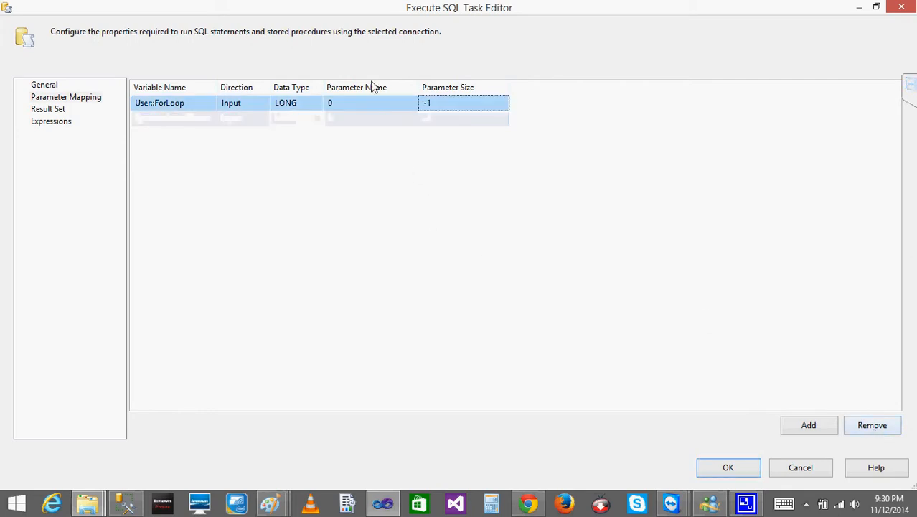
Step: Examine the data types available for the User::ForLoop parameter, keep LONG, and save the Get Folder Path task settings
{"action": "left_click", "coordinate": [442, 105]}
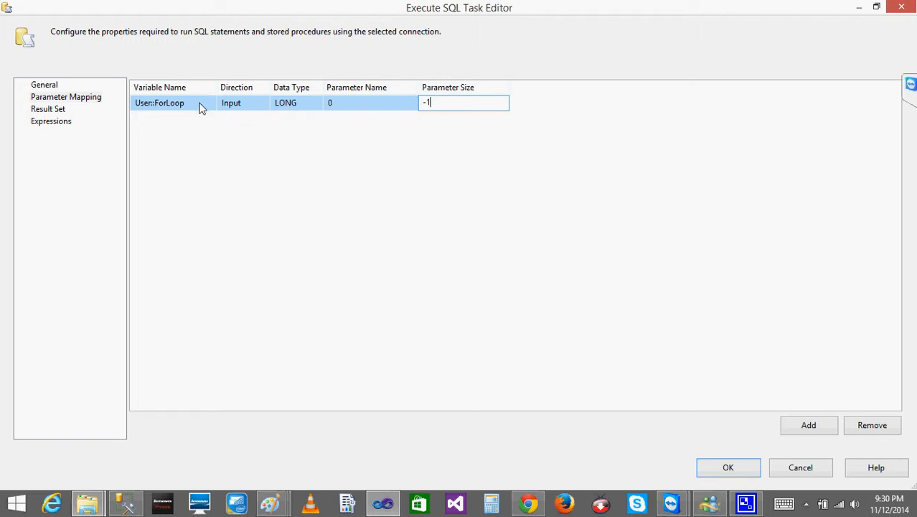
{"action": "left_click", "coordinate": [201, 106]}
{"action": "left_click", "coordinate": [447, 105]}
{"action": "left_click", "coordinate": [876, 6]}
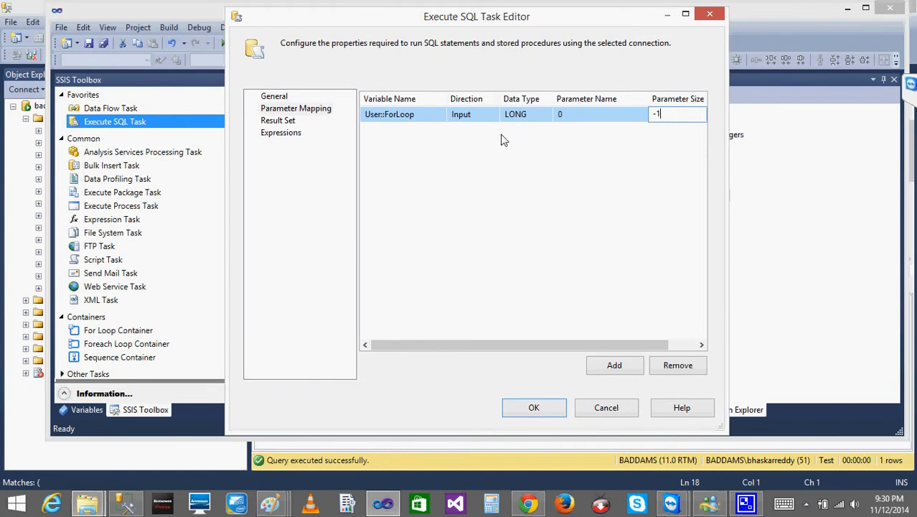
{"action": "left_click", "coordinate": [518, 116]}
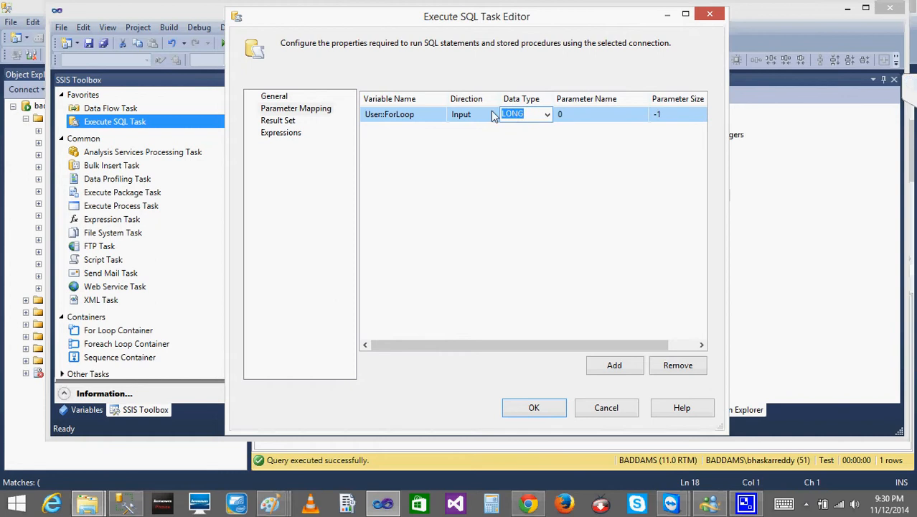
{"action": "left_click", "coordinate": [544, 118]}
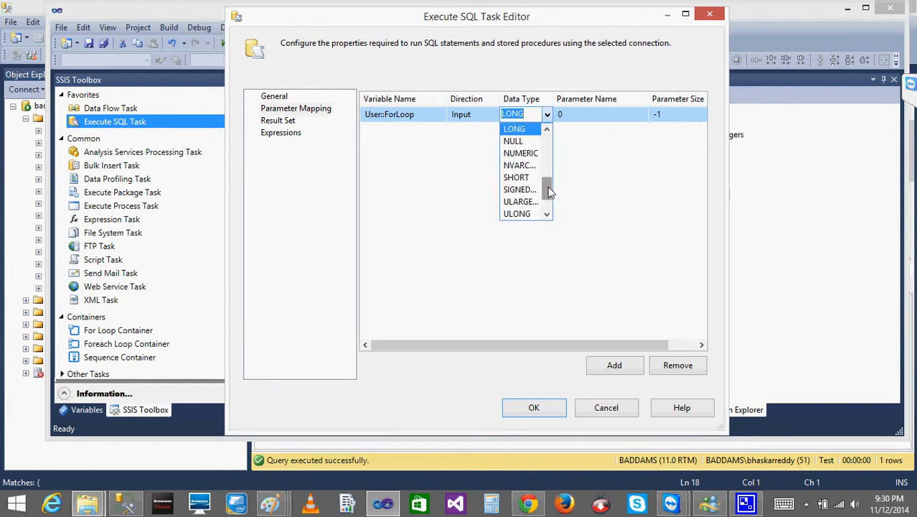
{"action": "left_click", "coordinate": [552, 98]}
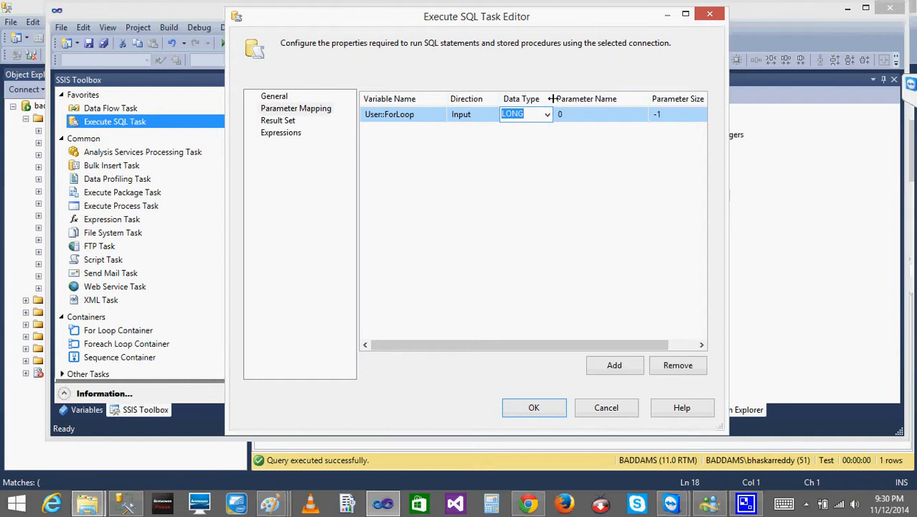
{"action": "left_click_drag", "start_coordinate": [552, 98], "coordinate": [590, 98]}
{"action": "left_click", "coordinate": [586, 114]}
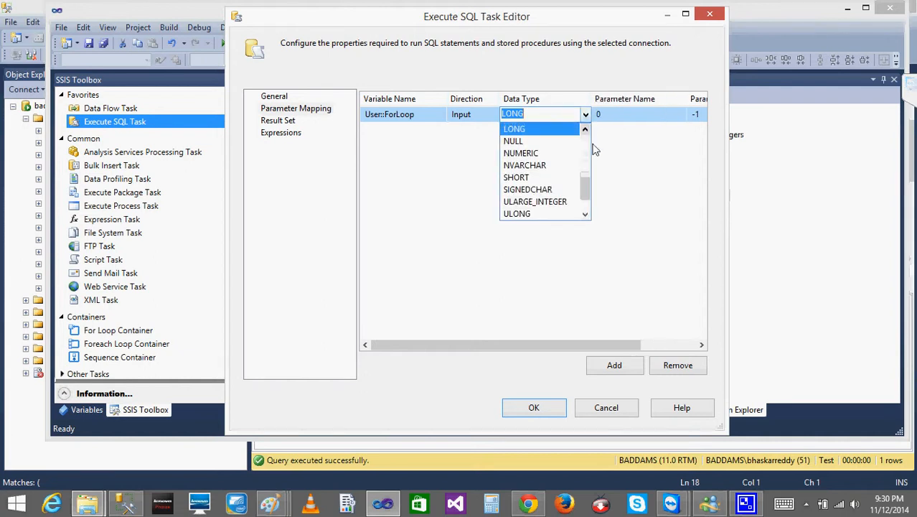
{"action": "mouse_move", "coordinate": [585, 195]}
{"action": "left_mouse_down"}
{"action": "mouse_move", "coordinate": [587, 213]}
{"action": "mouse_move", "coordinate": [587, 155]}
{"action": "mouse_move", "coordinate": [586, 202]}
{"action": "left_mouse_up"}
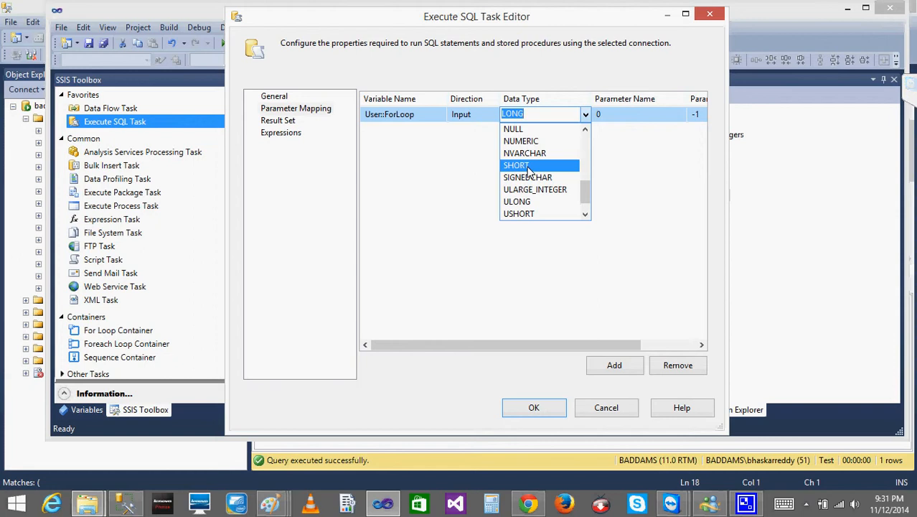
{"action": "left_click", "coordinate": [462, 170]}
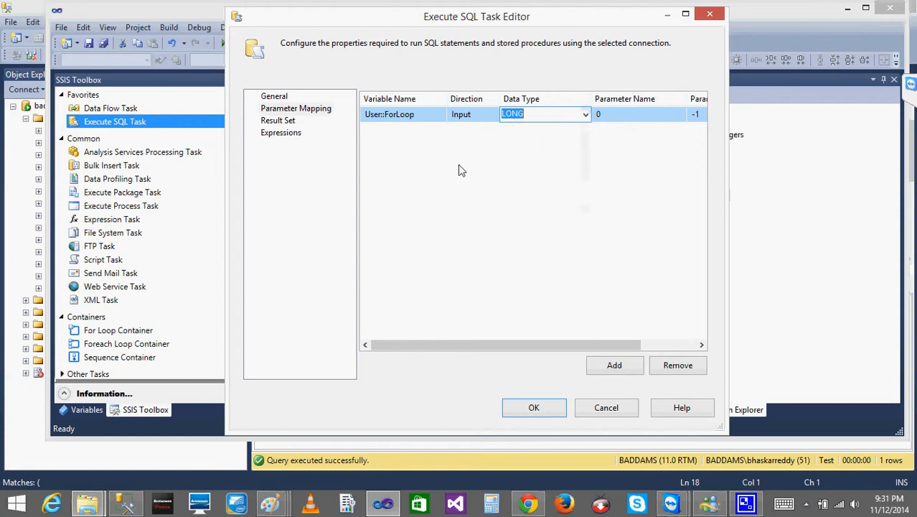
{"action": "left_click", "coordinate": [546, 176]}
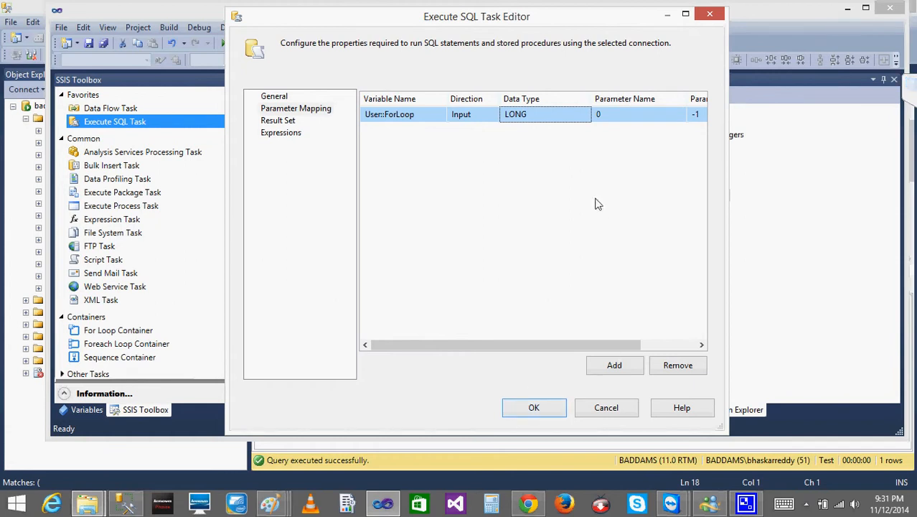
{"action": "left_click", "coordinate": [534, 409]}
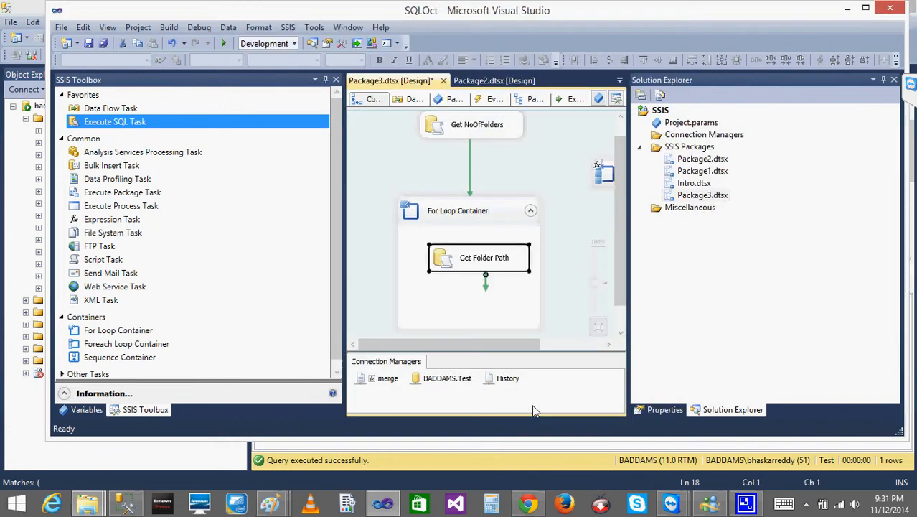
Step: Inspect the For Loop Container's InitExpression and leave its editor without changes
{"action": "double_click", "coordinate": [455, 215]}
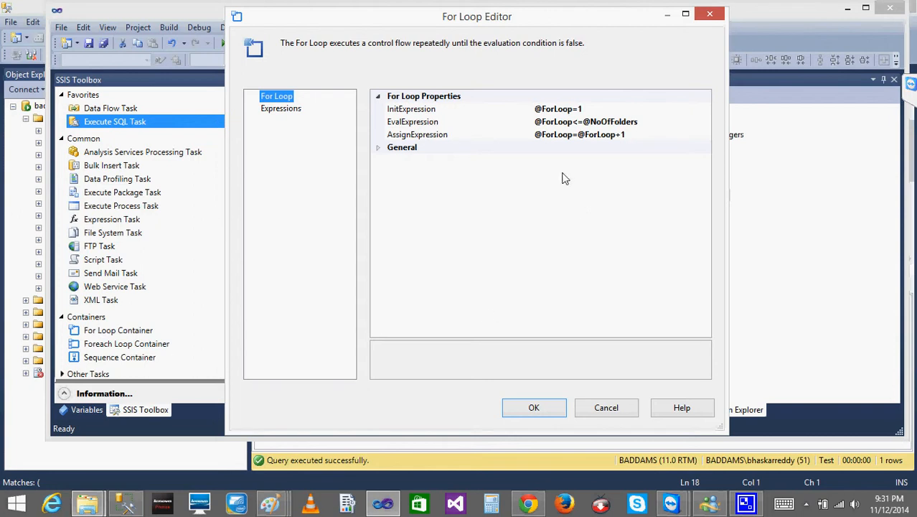
{"action": "left_click", "coordinate": [582, 110]}
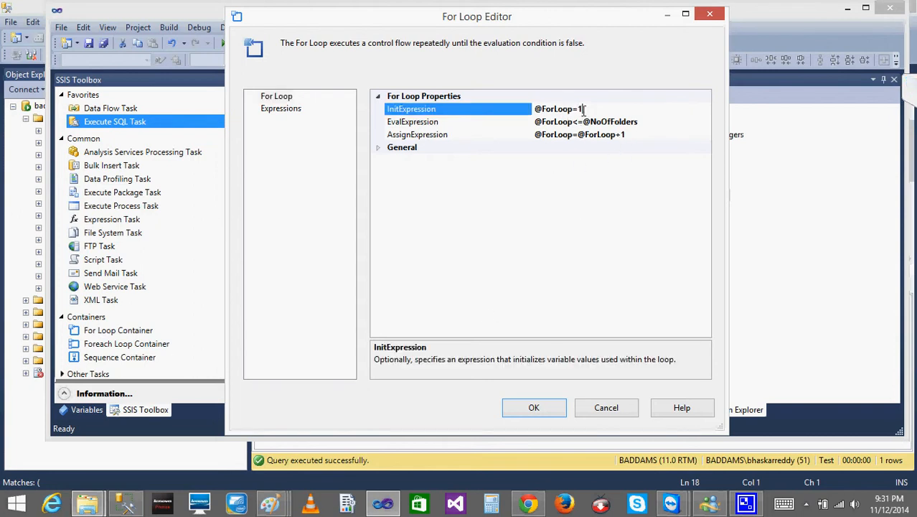
{"action": "left_click", "coordinate": [606, 407]}
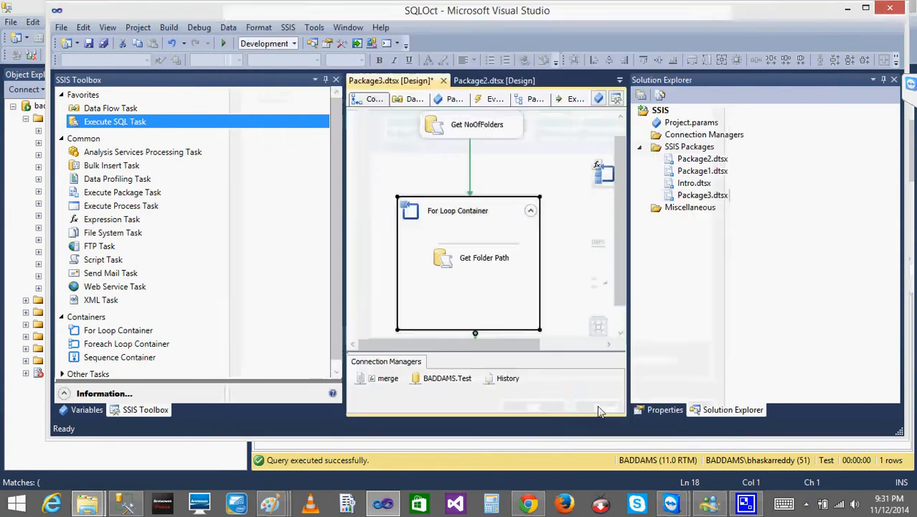
Step: Switch to SQL Server Management Studio, run the FolderPath query for FolderID 1, and widen the result column to read the full path
{"action": "double_click", "coordinate": [445, 259]}
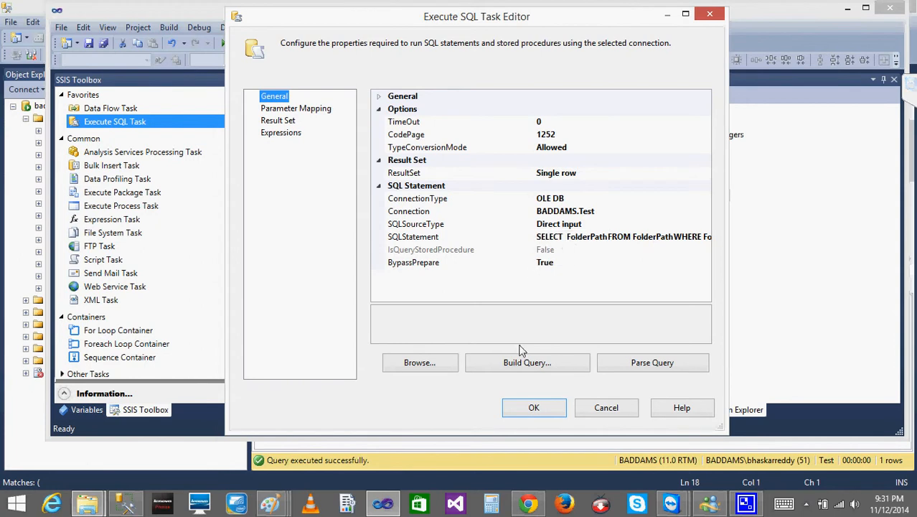
{"action": "left_click", "coordinate": [126, 502]}
{"action": "left_click", "coordinate": [381, 257]}
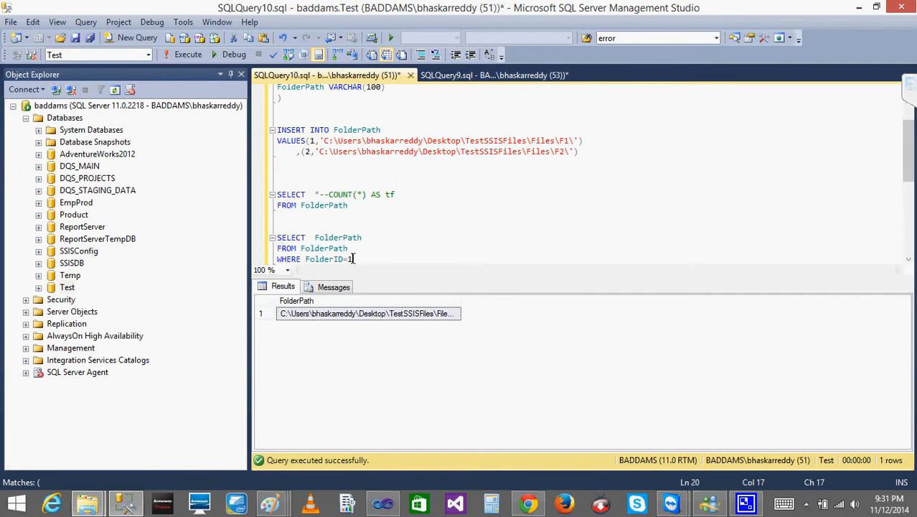
{"action": "left_click_drag", "start_coordinate": [353, 259], "coordinate": [277, 237]}
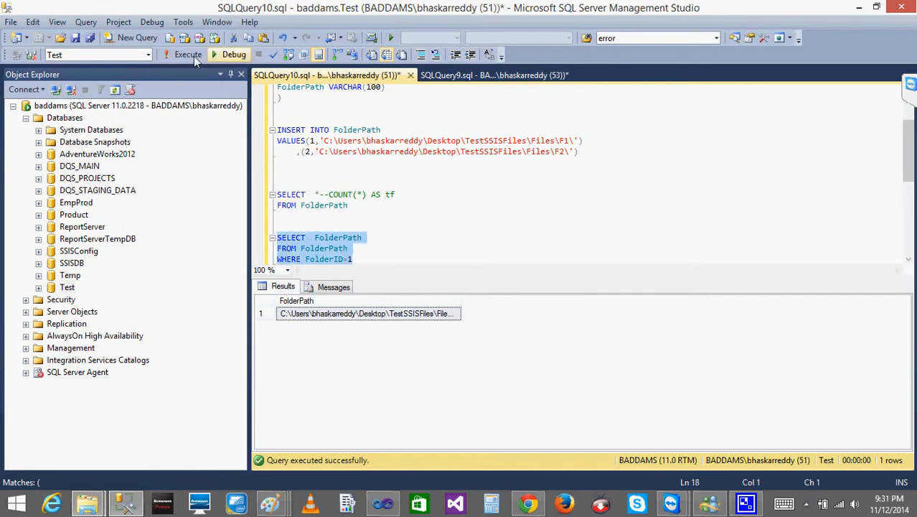
{"action": "left_click", "coordinate": [176, 57]}
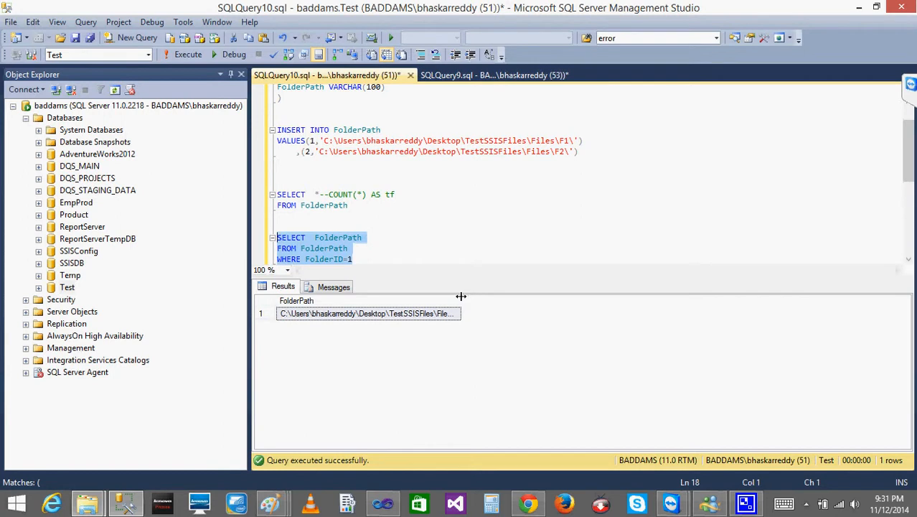
{"action": "left_click_drag", "start_coordinate": [460, 300], "coordinate": [589, 300]}
Step: Change the FolderID filter in the FolderPath query to 2 and run that query
{"action": "left_click", "coordinate": [356, 259]}
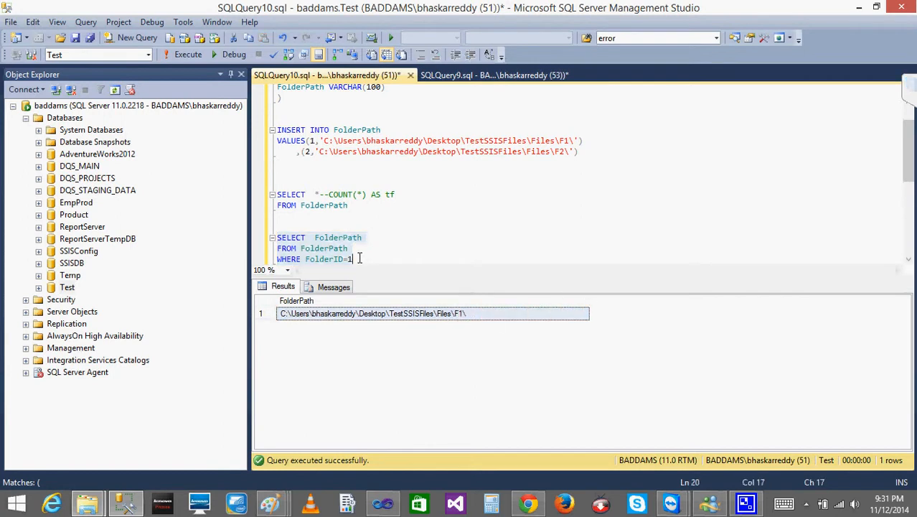
{"action": "key", "text": "BackSpace"}
{"action": "type", "text": "2"}
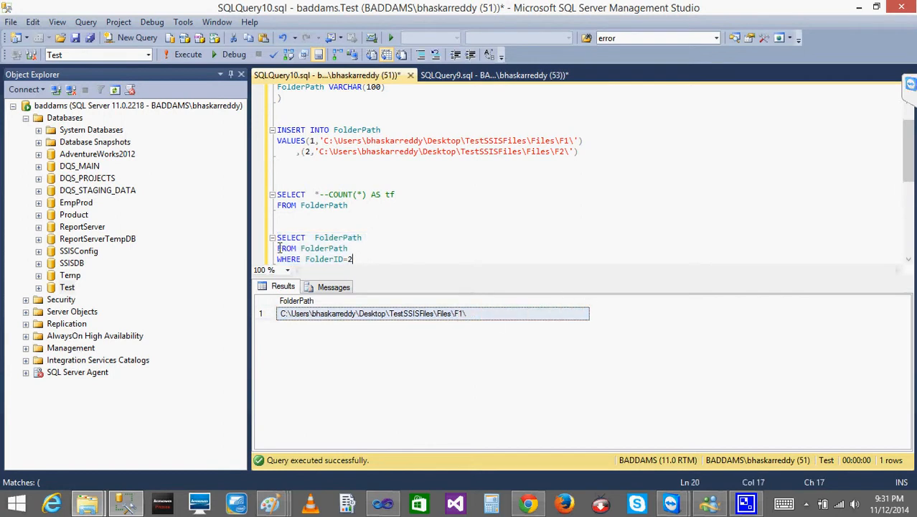
{"action": "left_click_drag", "start_coordinate": [353, 259], "coordinate": [279, 226]}
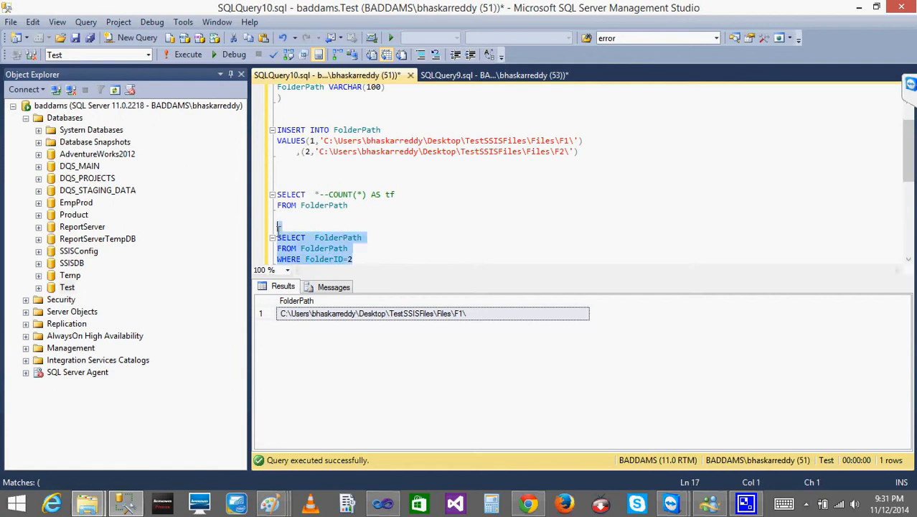
{"action": "left_click", "coordinate": [183, 56]}
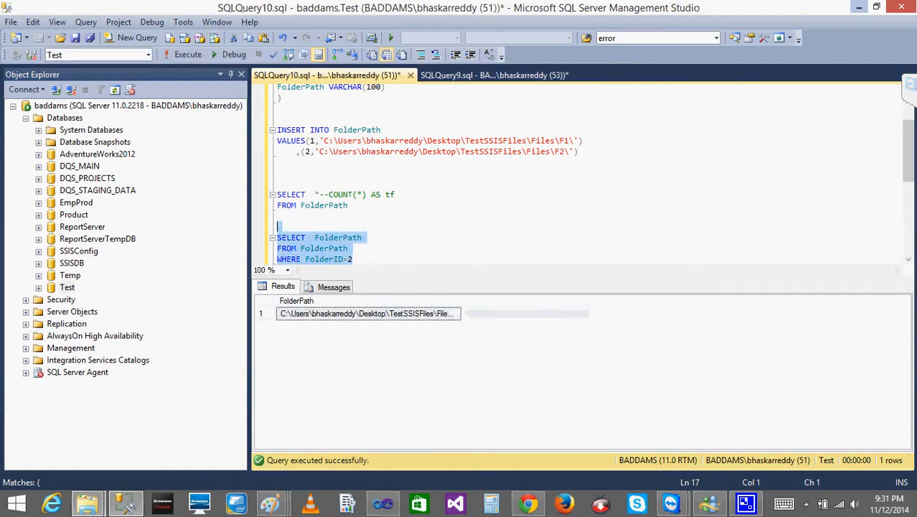
Step: Return to the Get Folder Path task editor, review its result set mapping, and confirm the task settings
{"action": "left_click", "coordinate": [859, 8]}
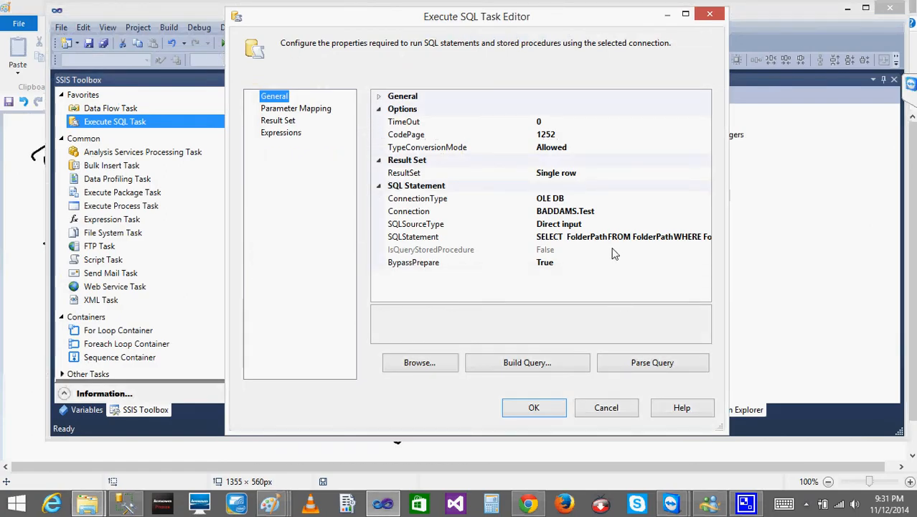
{"action": "left_click", "coordinate": [282, 121]}
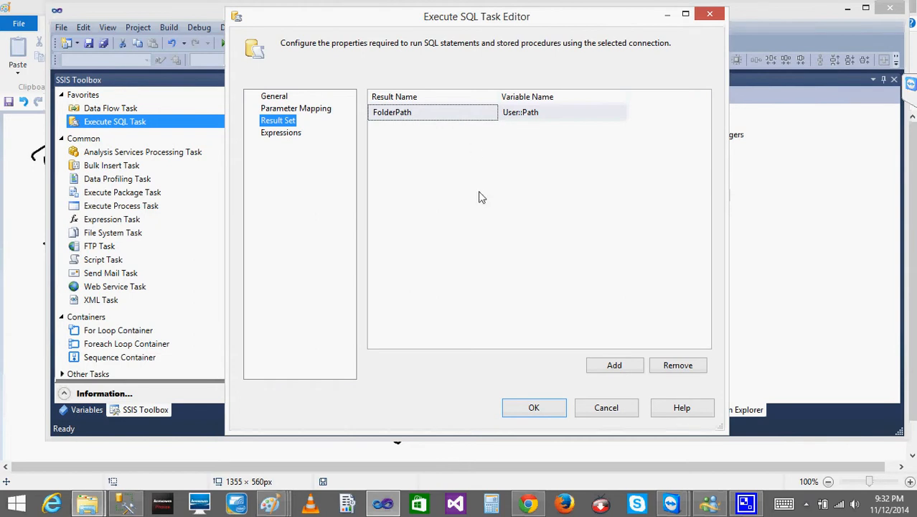
{"action": "left_click", "coordinate": [533, 407]}
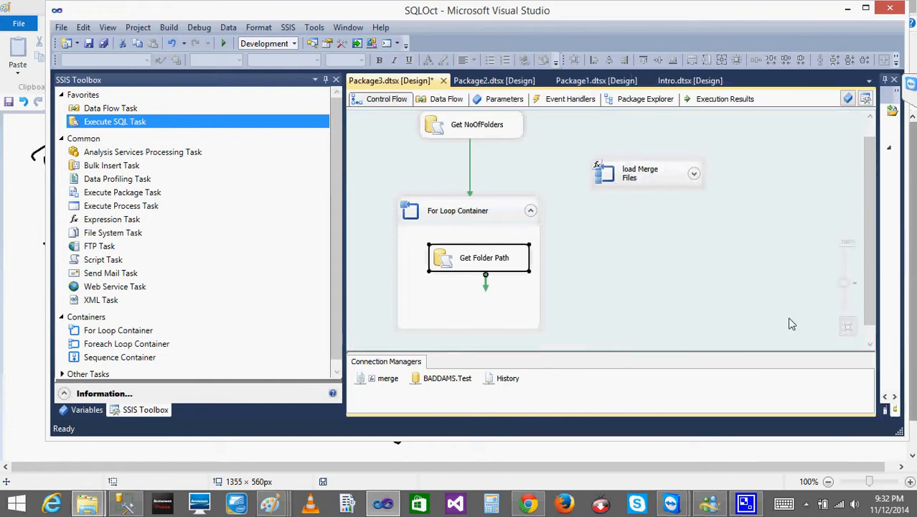
Step: Move the load Merge Files loop into the For Loop Container below Get Folder Path and connect Get Folder Path to it
{"action": "left_click_drag", "start_coordinate": [867, 285], "coordinate": [867, 324]}
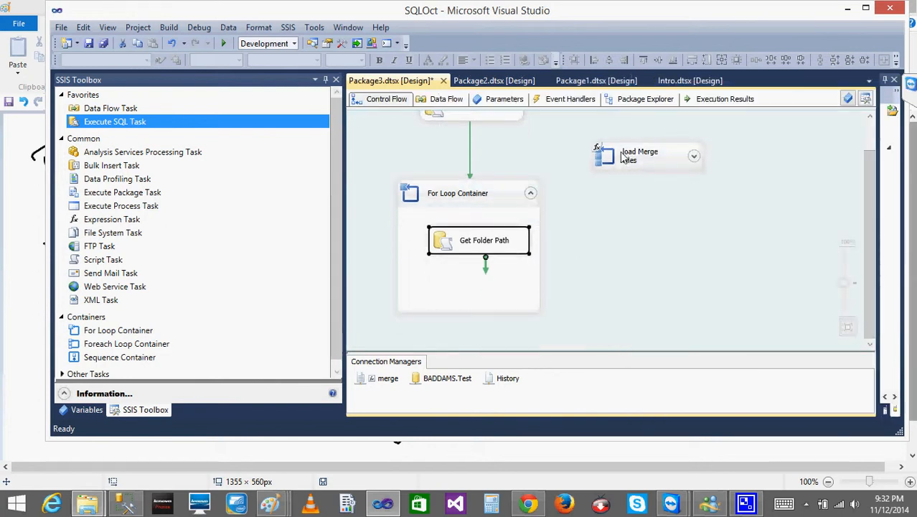
{"action": "left_click_drag", "start_coordinate": [622, 156], "coordinate": [445, 278]}
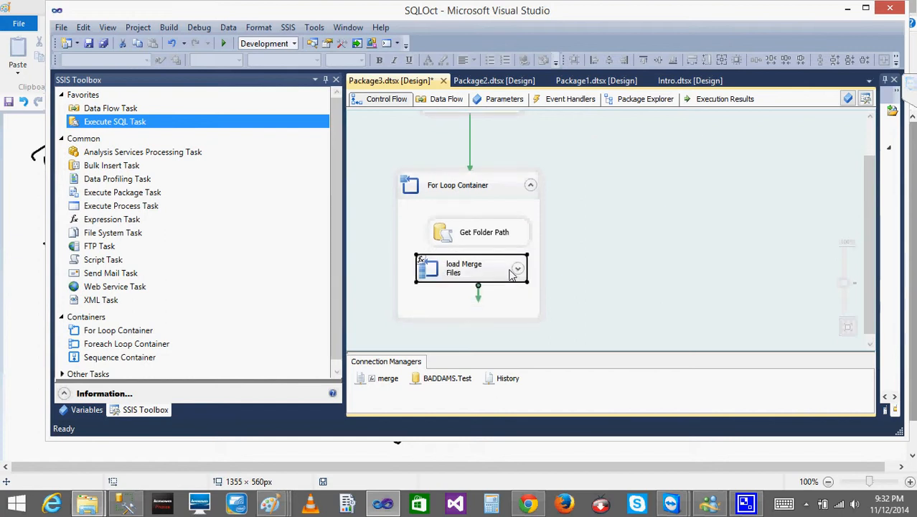
{"action": "left_click", "coordinate": [474, 244]}
{"action": "mouse_move", "coordinate": [486, 250]}
{"action": "left_mouse_down"}
{"action": "mouse_move", "coordinate": [487, 265]}
{"action": "mouse_move", "coordinate": [469, 277]}
{"action": "left_mouse_up"}
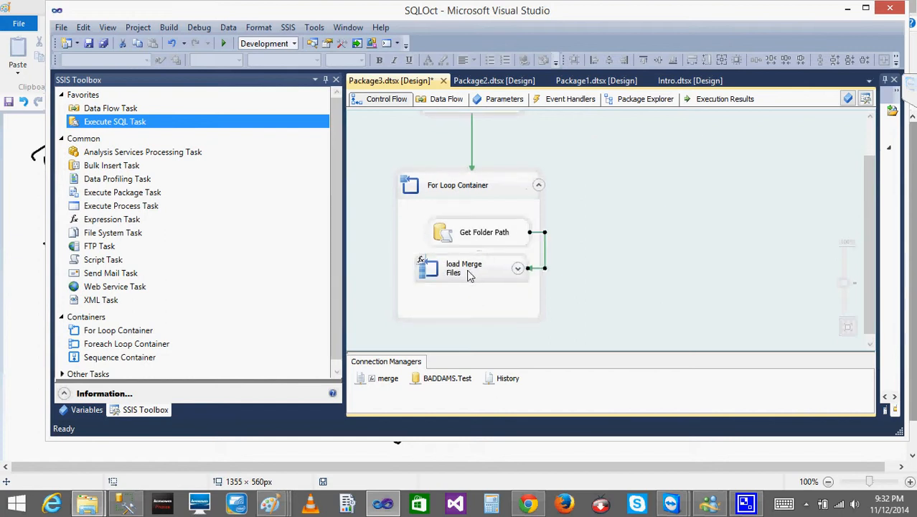
Step: Open the load Merge Files Foreach loop for editing
{"action": "double_click", "coordinate": [430, 271]}
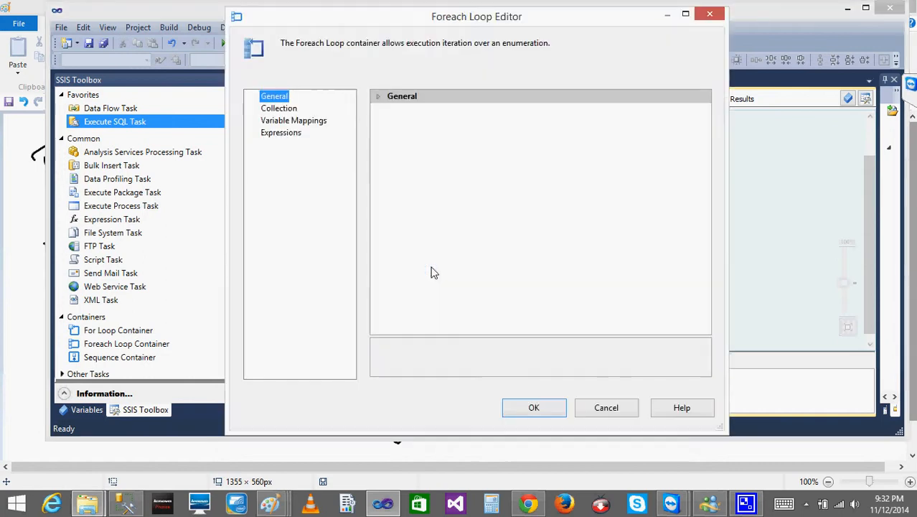
Step: Check the Directory and FileSpec property expressions in the load Merge Files Foreach Loop's collection settings
{"action": "left_click", "coordinate": [281, 109]}
{"action": "left_click", "coordinate": [675, 122]}
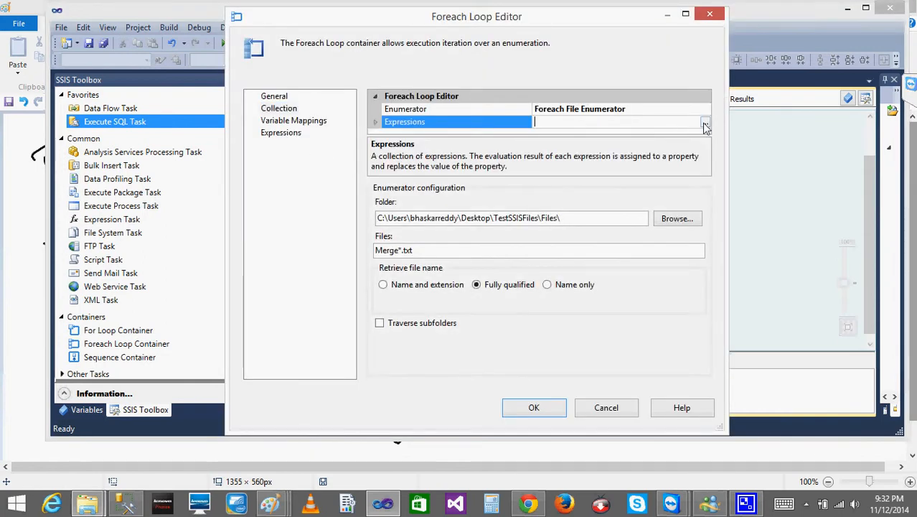
{"action": "left_click", "coordinate": [701, 122]}
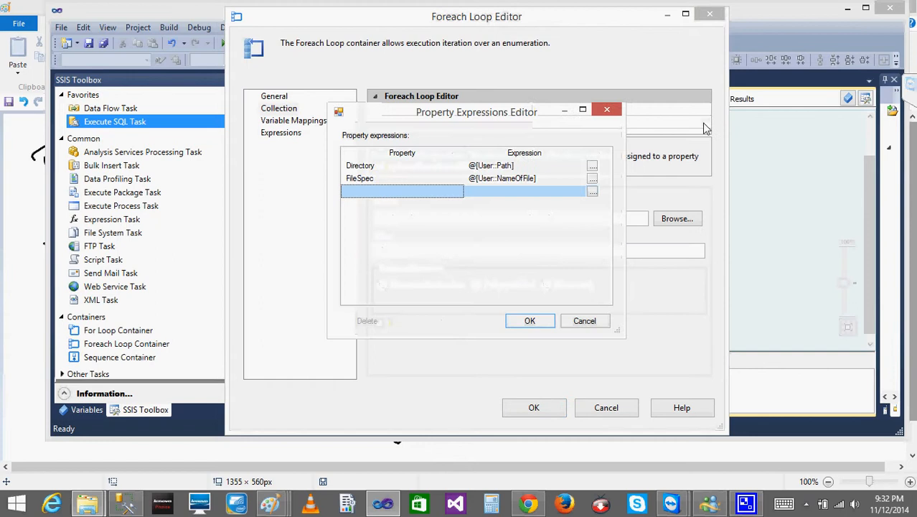
{"action": "left_click", "coordinate": [592, 166]}
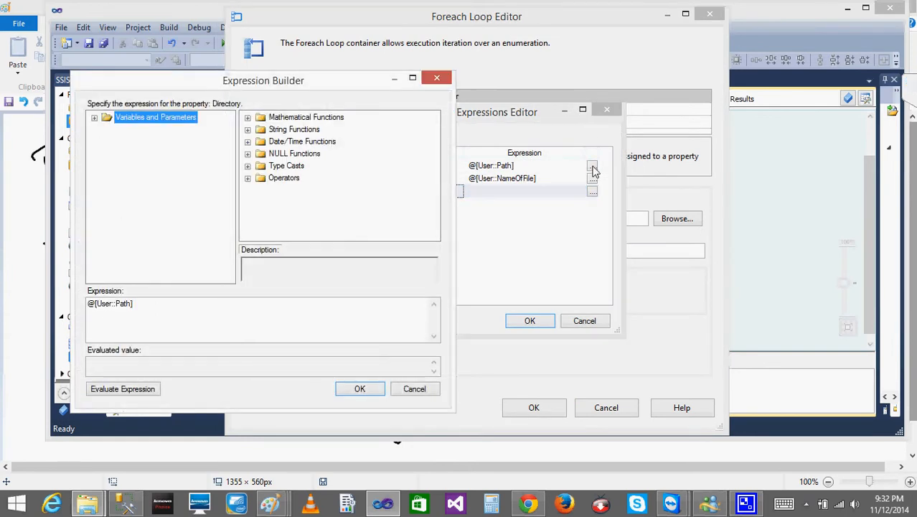
{"action": "left_click", "coordinate": [414, 389]}
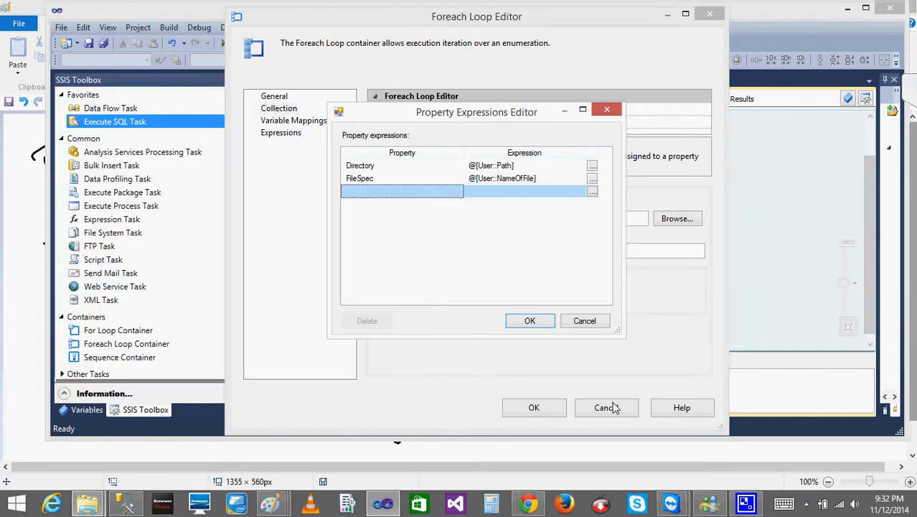
{"action": "left_click", "coordinate": [541, 324]}
{"action": "left_click", "coordinate": [544, 409]}
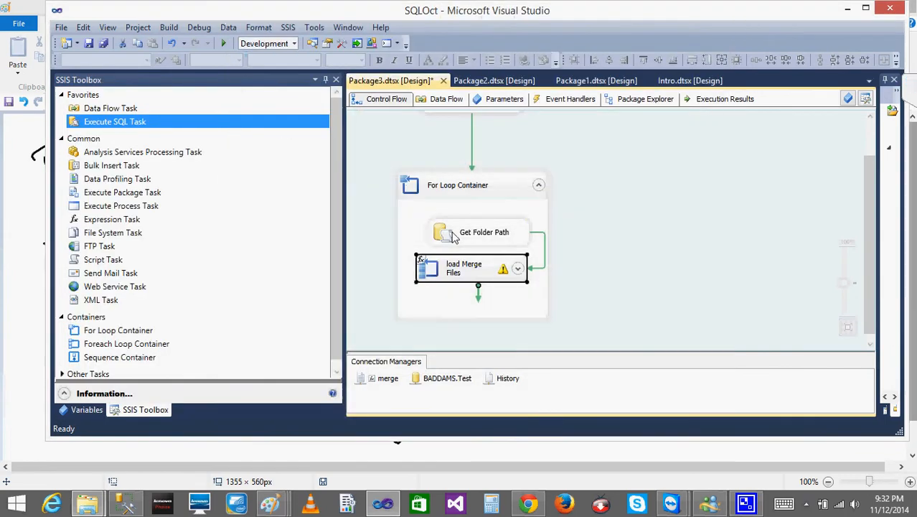
Step: Check which variable the Get Folder Path SQL task's FolderPath result is mapped to
{"action": "double_click", "coordinate": [452, 237]}
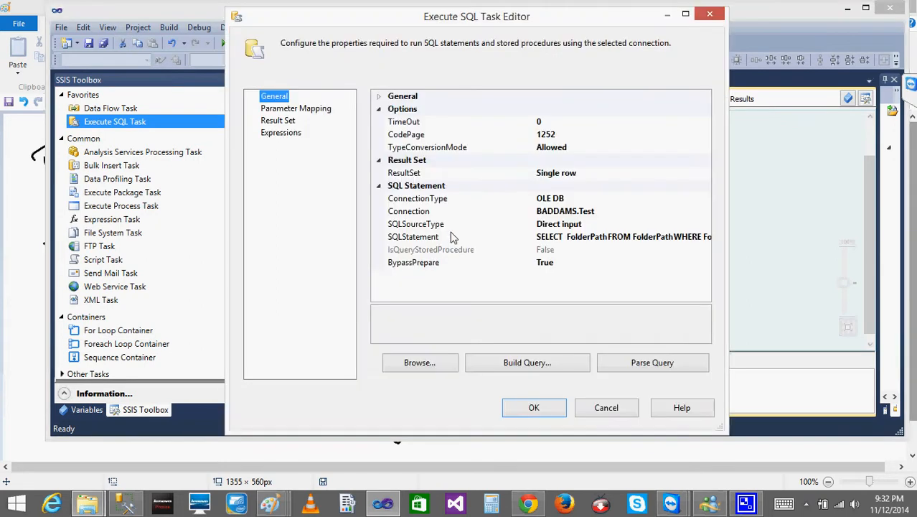
{"action": "left_click", "coordinate": [283, 121]}
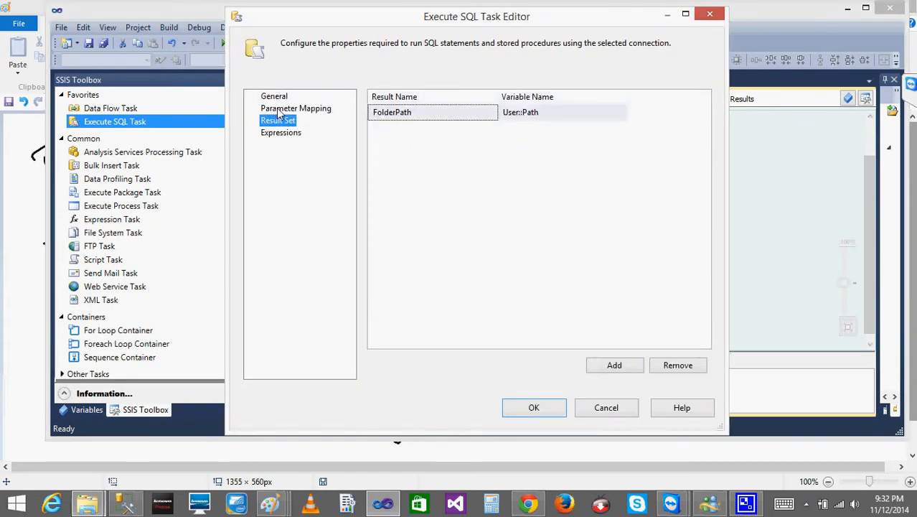
{"action": "left_click", "coordinate": [541, 414]}
Step: Review the collection settings of load Merge Files again, expanding its expressions to inspect Directory and FileSpec
{"action": "double_click", "coordinate": [441, 269]}
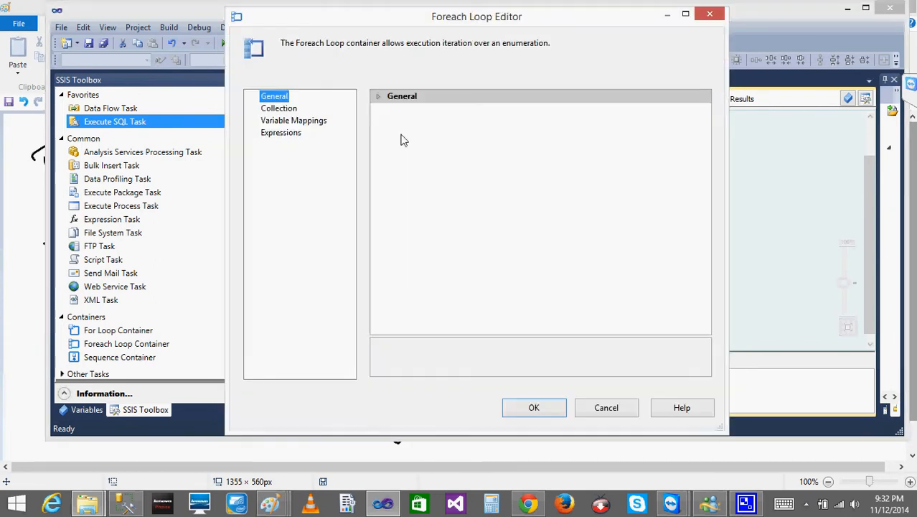
{"action": "left_click", "coordinate": [286, 109]}
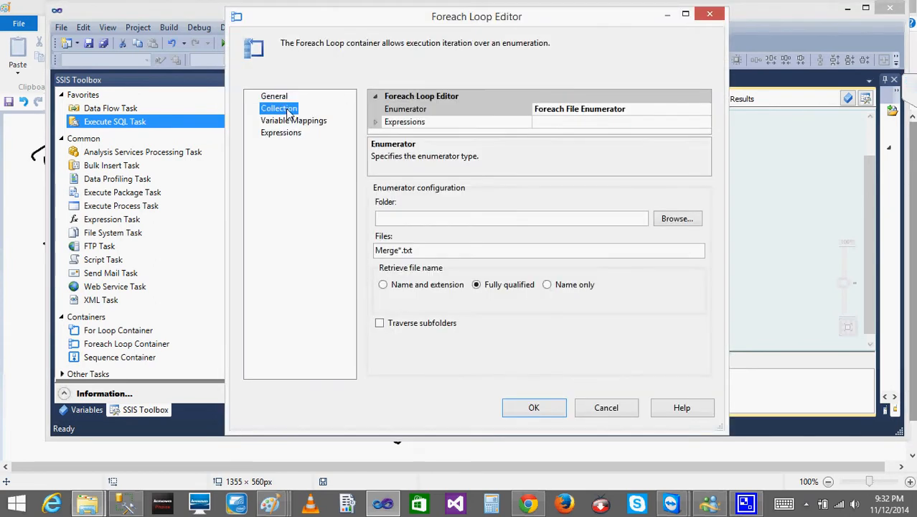
{"action": "left_click", "coordinate": [376, 122]}
{"action": "left_click", "coordinate": [705, 128]}
{"action": "left_click", "coordinate": [705, 128]}
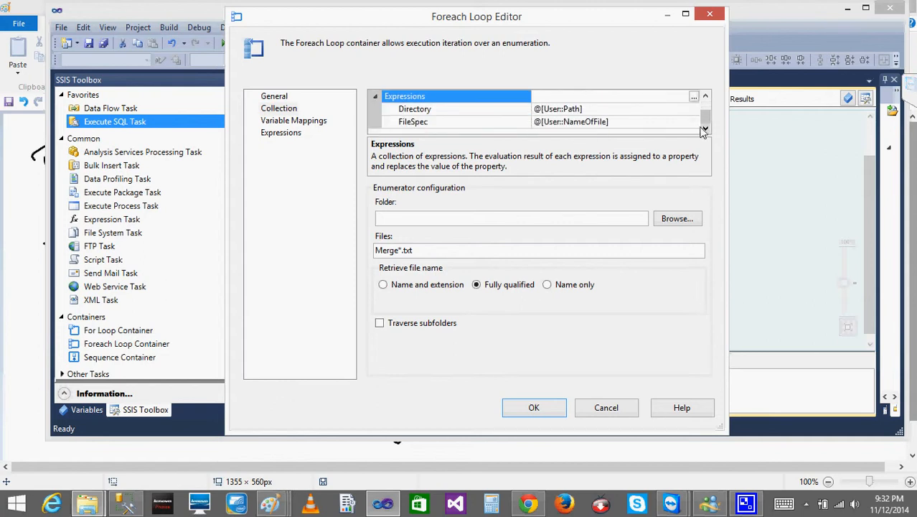
{"action": "left_click", "coordinate": [660, 109]}
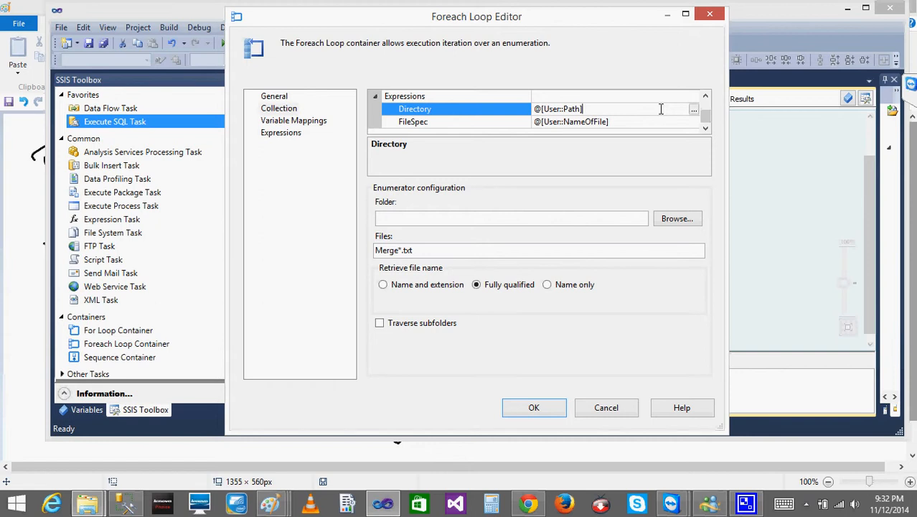
{"action": "left_click", "coordinate": [534, 407]}
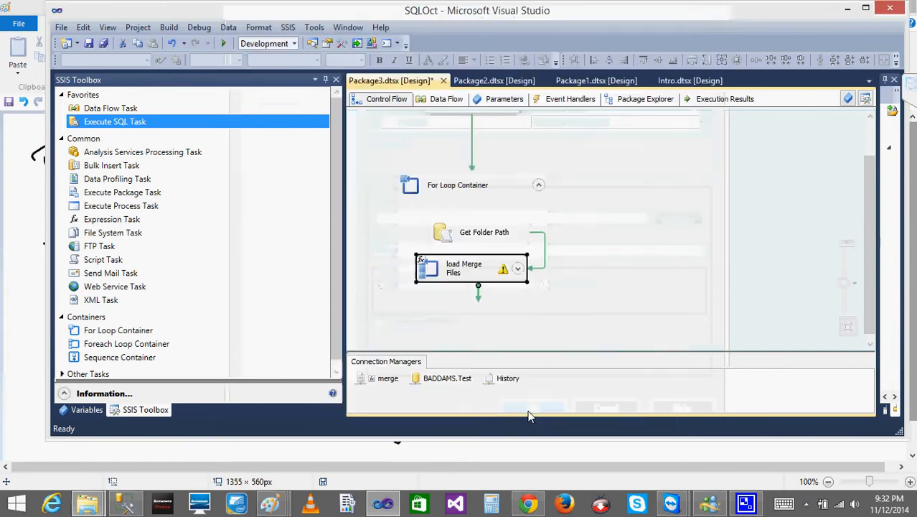
Step: Expand the load Merge Files container to inspect its tasks and warning, and collapse it again
{"action": "left_click", "coordinate": [517, 268]}
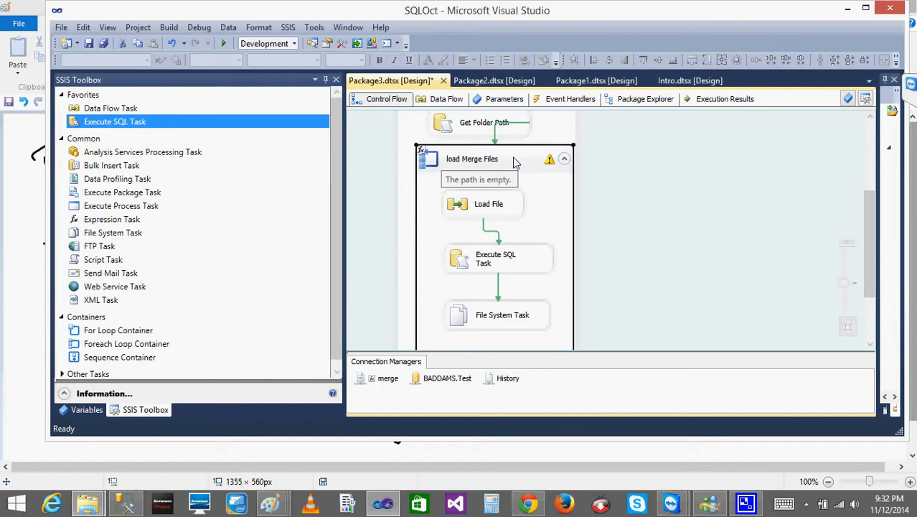
{"action": "left_click", "coordinate": [563, 161]}
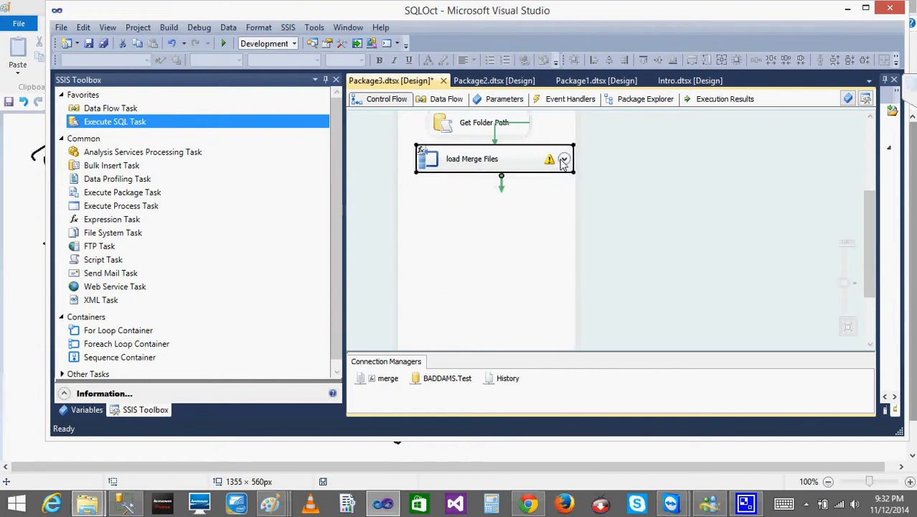
{"action": "left_click", "coordinate": [748, 241]}
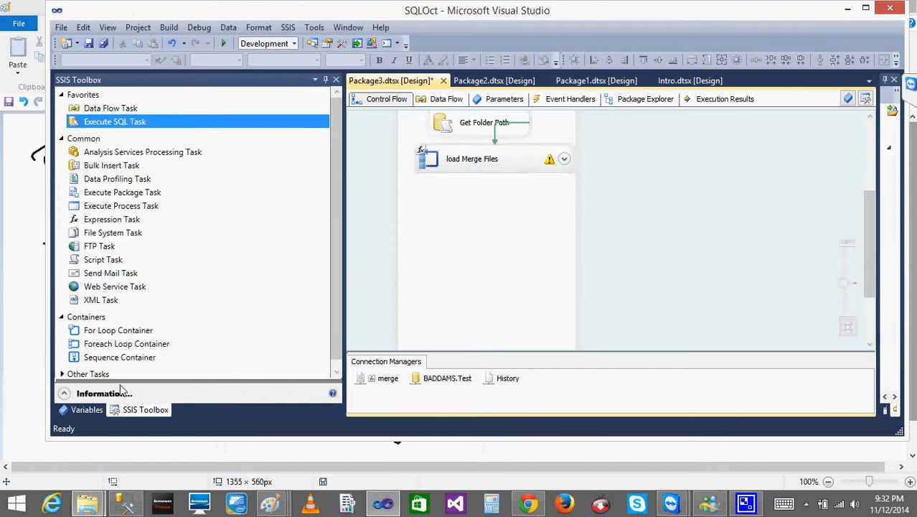
Step: Set the value of the package's Path variable to c\abc
{"action": "left_click", "coordinate": [83, 409]}
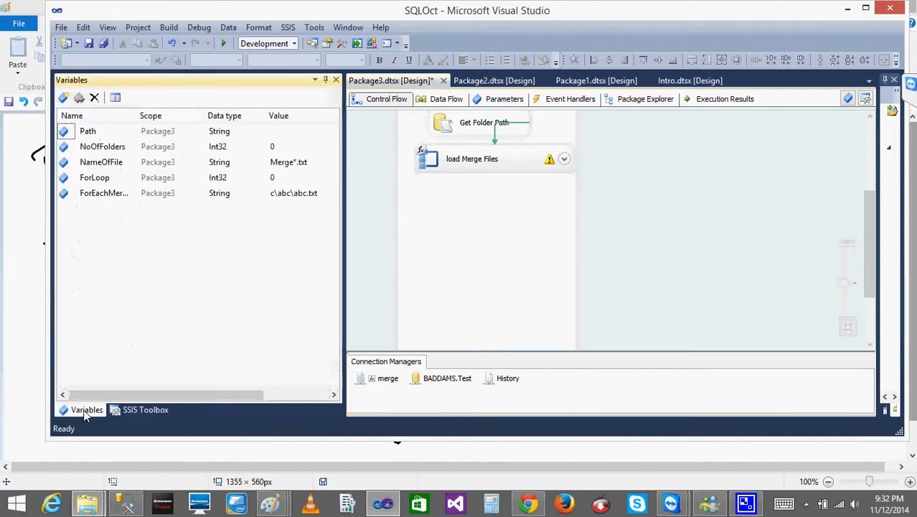
{"action": "double_click", "coordinate": [292, 130]}
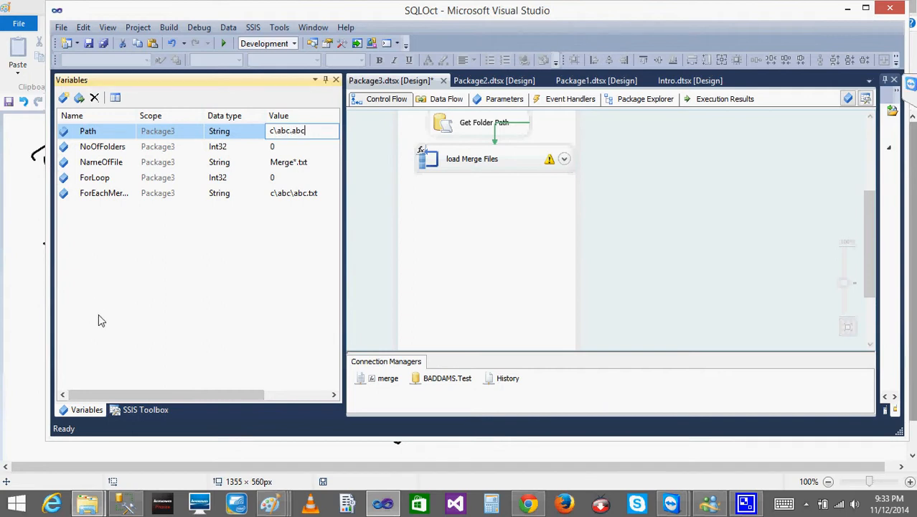
{"action": "key", "text": "Return"}
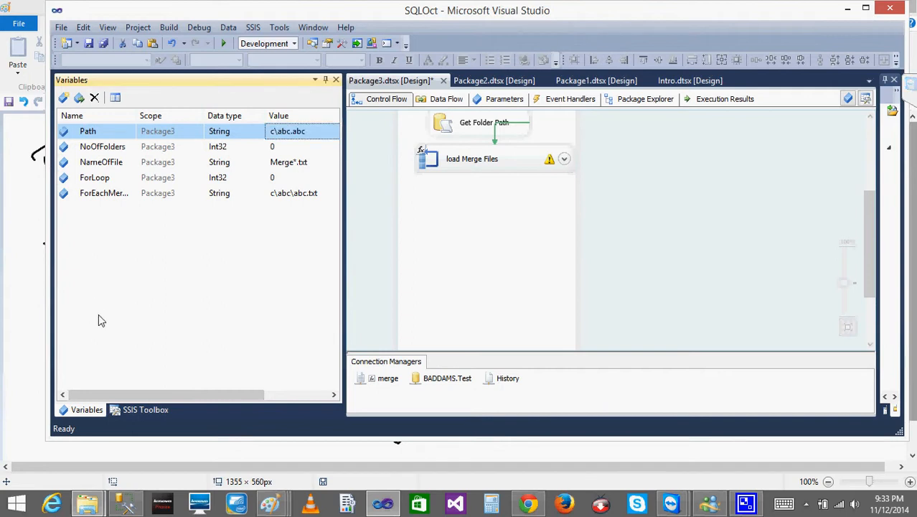
{"action": "left_click", "coordinate": [566, 162]}
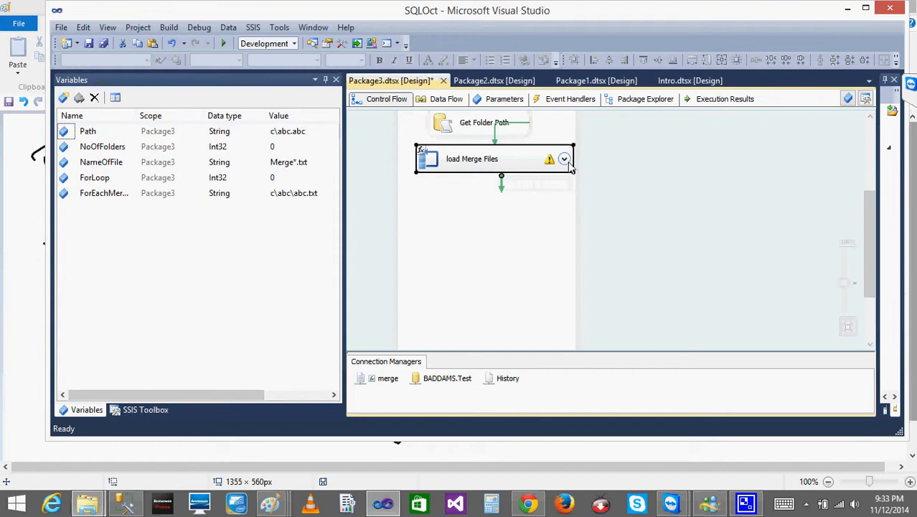
{"action": "left_click", "coordinate": [314, 130]}
{"action": "key", "text": "BackSpace"}
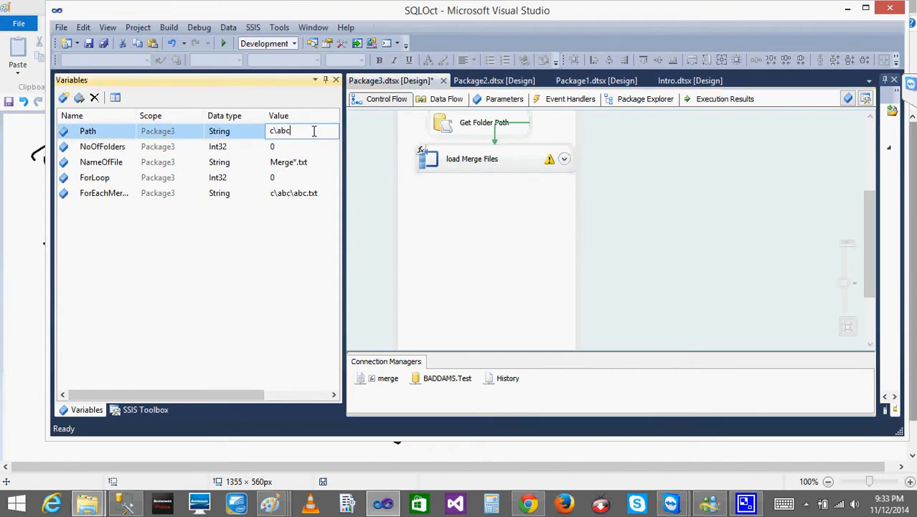
{"action": "key", "text": "Return"}
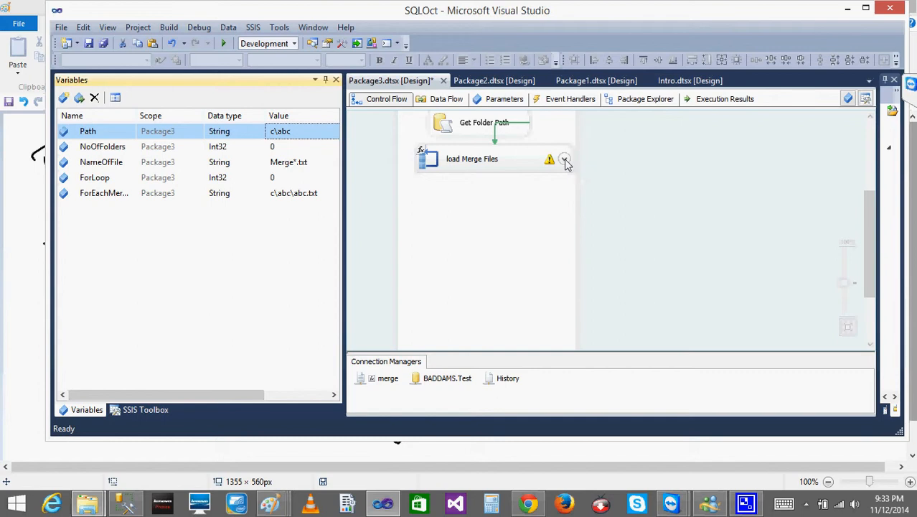
Step: Expand the load Merge Files container and reconfirm its Foreach Loop settings to revalidate it
{"action": "left_click", "coordinate": [564, 161]}
{"action": "left_click", "coordinate": [564, 159]}
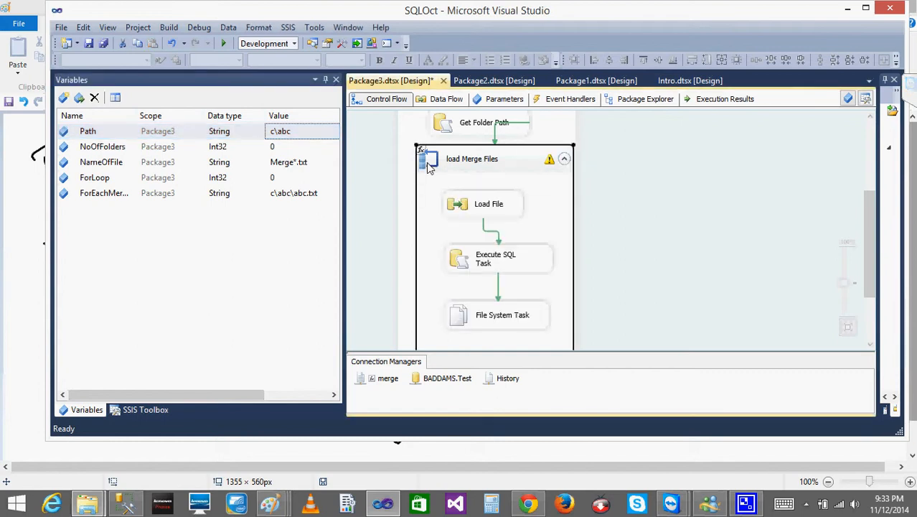
{"action": "double_click", "coordinate": [426, 162]}
{"action": "left_click", "coordinate": [529, 408]}
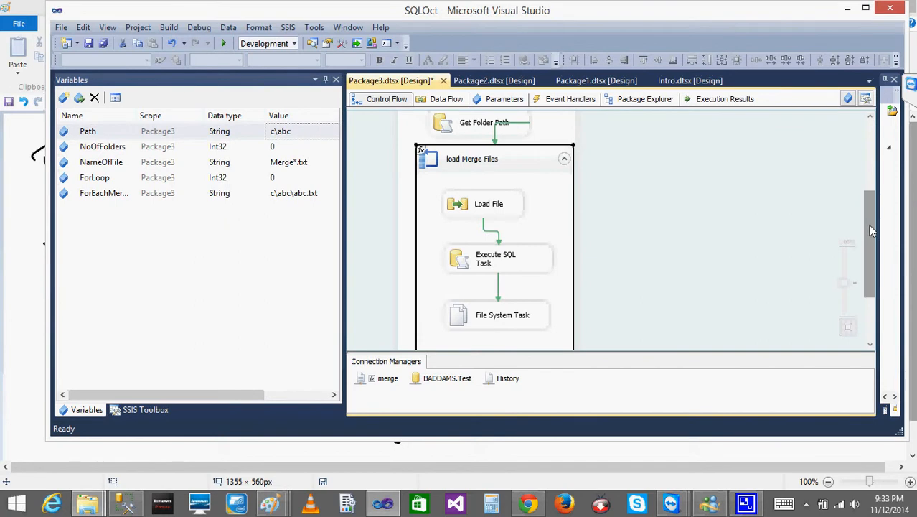
{"action": "mouse_move", "coordinate": [869, 225]}
{"action": "left_mouse_down"}
{"action": "mouse_move", "coordinate": [866, 248]}
{"action": "mouse_move", "coordinate": [868, 218]}
{"action": "left_mouse_up"}
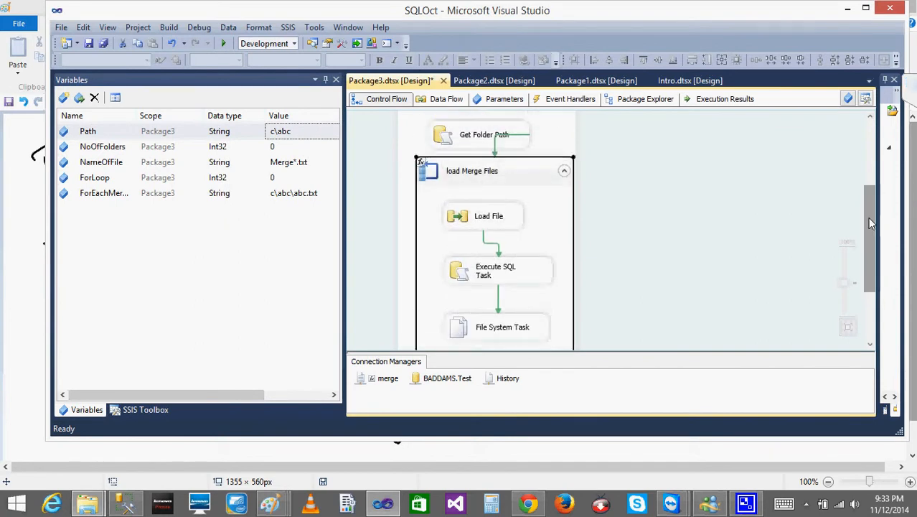
{"action": "left_click", "coordinate": [743, 221]}
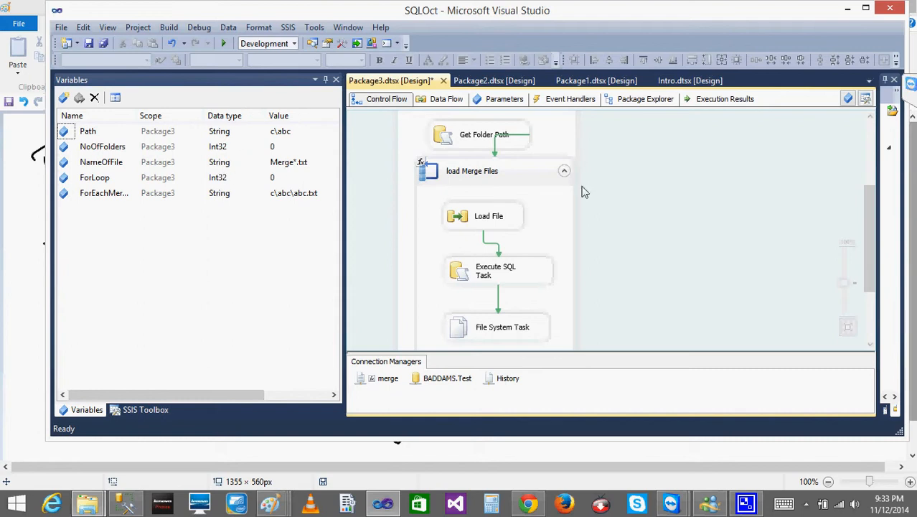
Step: Collapse the load Merge Files container, move it further below Get Folder Path inside the For Loop Container, and expand it again
{"action": "left_click", "coordinate": [564, 172]}
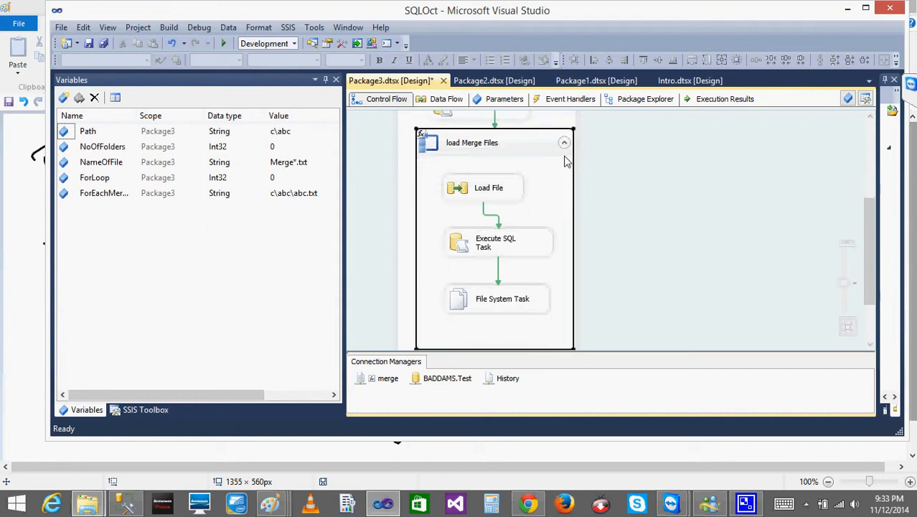
{"action": "left_click", "coordinate": [564, 144]}
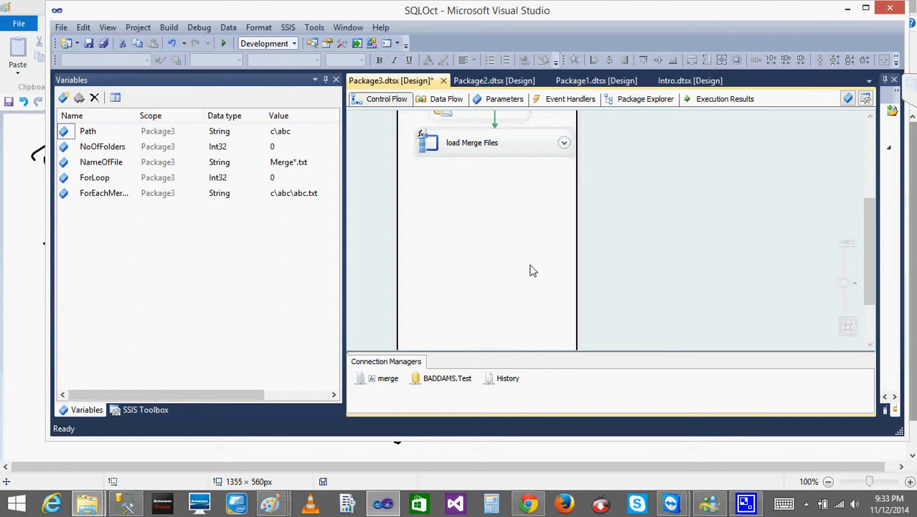
{"action": "left_click_drag", "start_coordinate": [873, 249], "coordinate": [868, 210]}
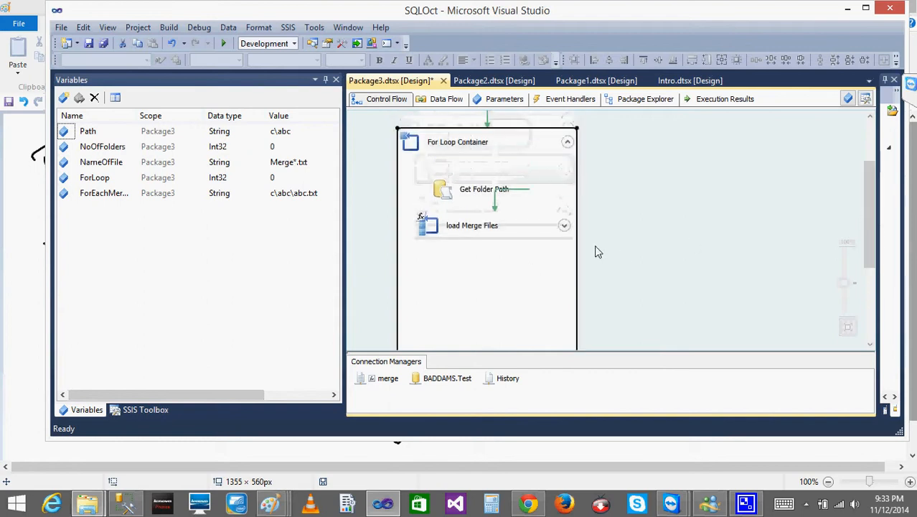
{"action": "double_click", "coordinate": [520, 237]}
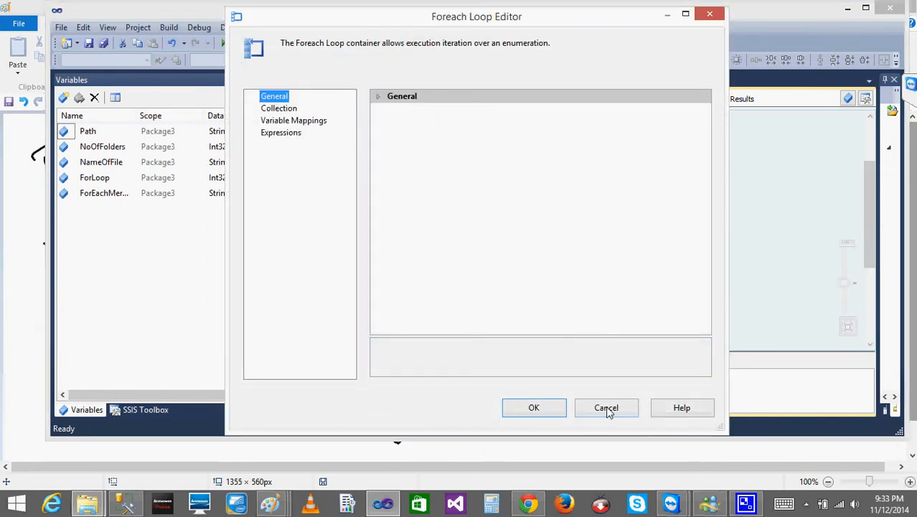
{"action": "left_click", "coordinate": [606, 408]}
{"action": "left_click_drag", "start_coordinate": [439, 230], "coordinate": [441, 277]}
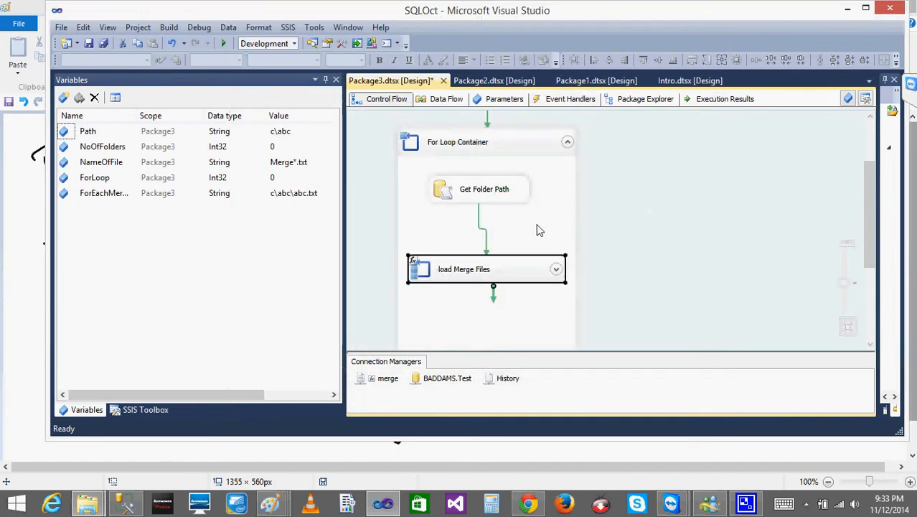
{"action": "left_click", "coordinate": [557, 271]}
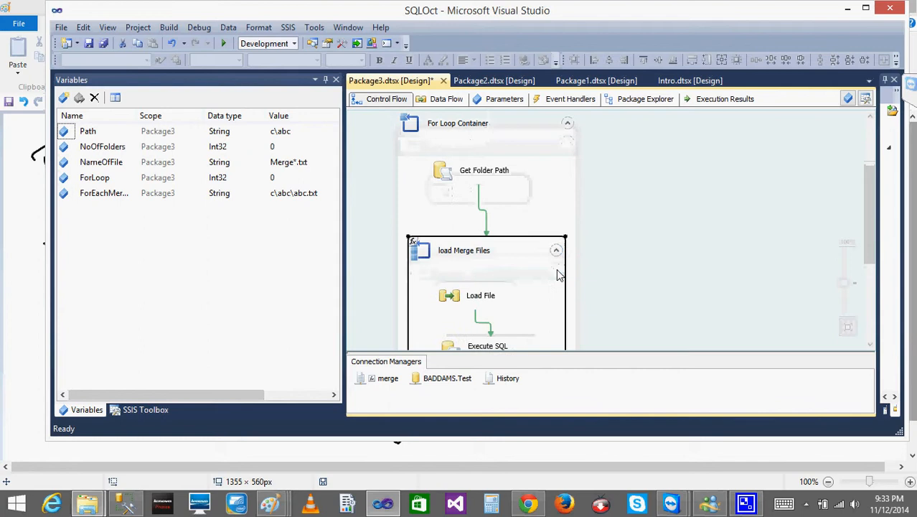
Step: Zoom the control flow design surface to 50% and maximize the Visual Studio window
{"action": "left_click", "coordinate": [667, 192]}
{"action": "right_click", "coordinate": [667, 192]}
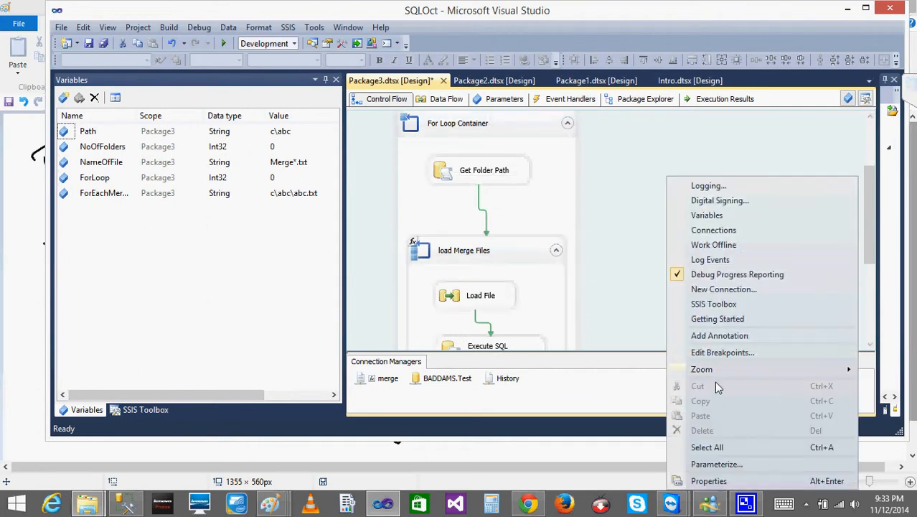
{"action": "mouse_move", "coordinate": [710, 369]}
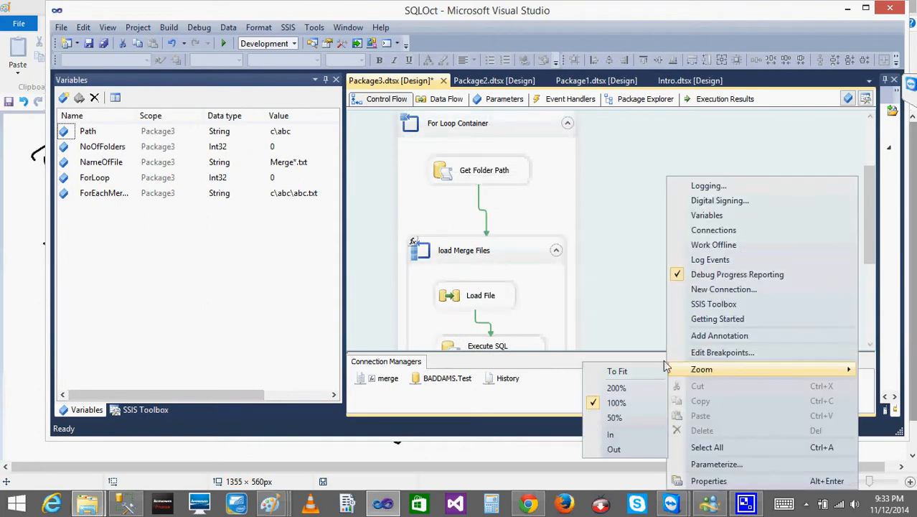
{"action": "left_click", "coordinate": [614, 417]}
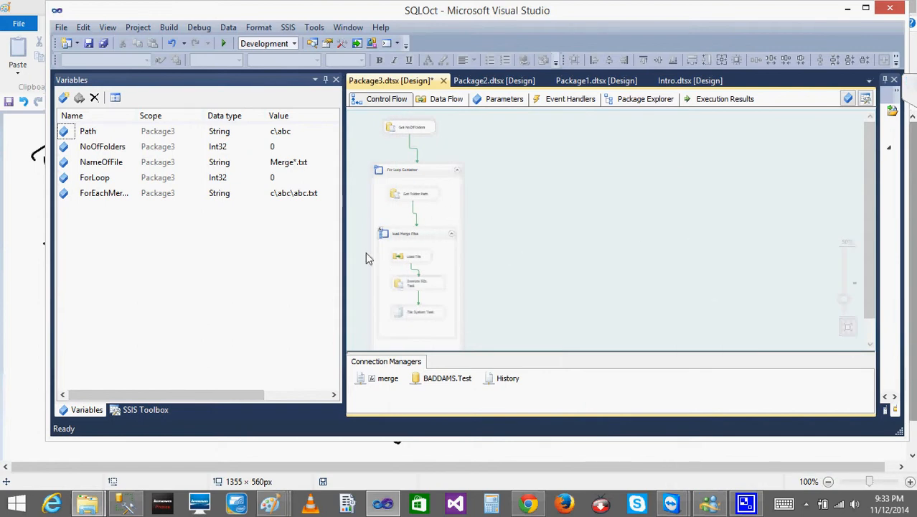
{"action": "left_click", "coordinate": [865, 8]}
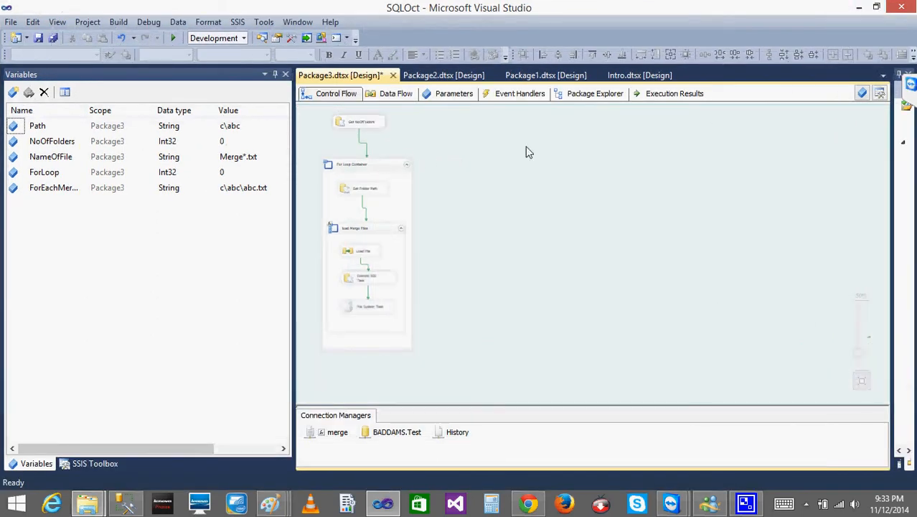
{"action": "right_click", "coordinate": [527, 150]}
{"action": "mouse_move", "coordinate": [584, 340]}
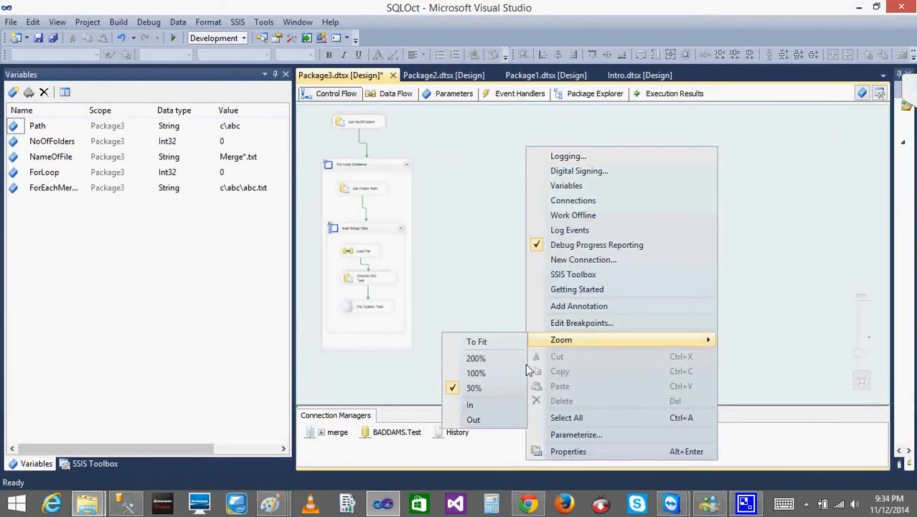
{"action": "left_click", "coordinate": [474, 419]}
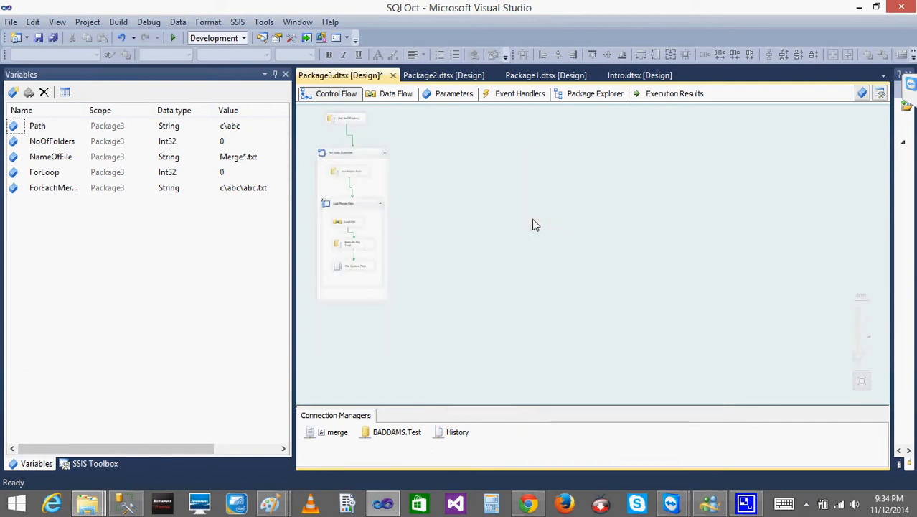
{"action": "right_click", "coordinate": [536, 232]}
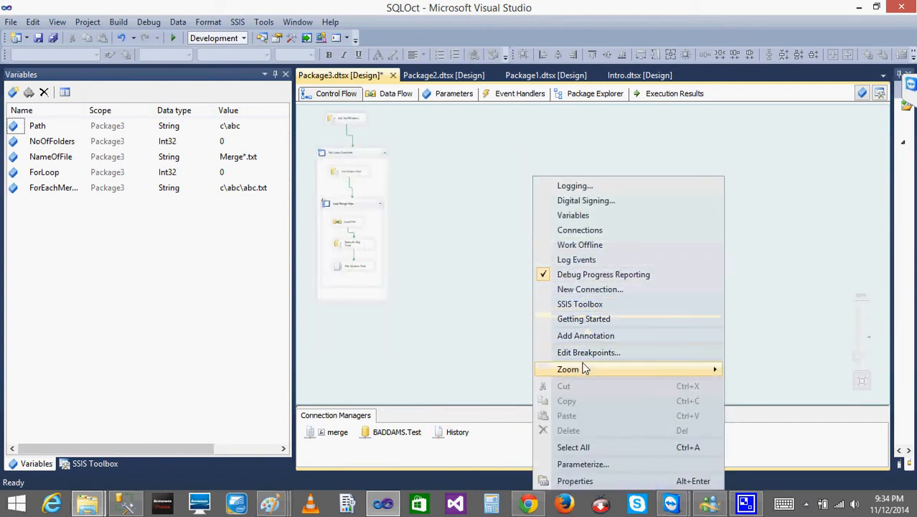
{"action": "mouse_move", "coordinate": [561, 366]}
{"action": "left_click", "coordinate": [478, 433]}
Step: Zoom the control flow design surface in to 100%
{"action": "right_click", "coordinate": [551, 202]}
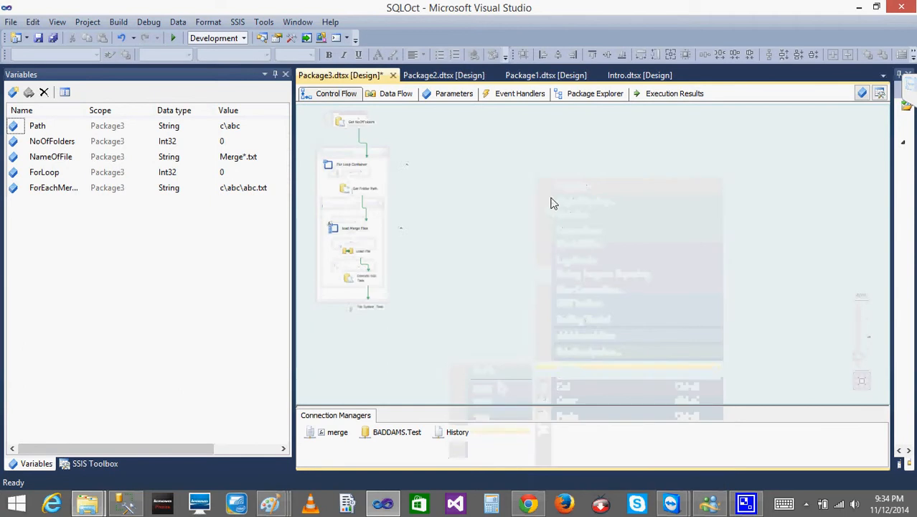
{"action": "mouse_move", "coordinate": [591, 370]}
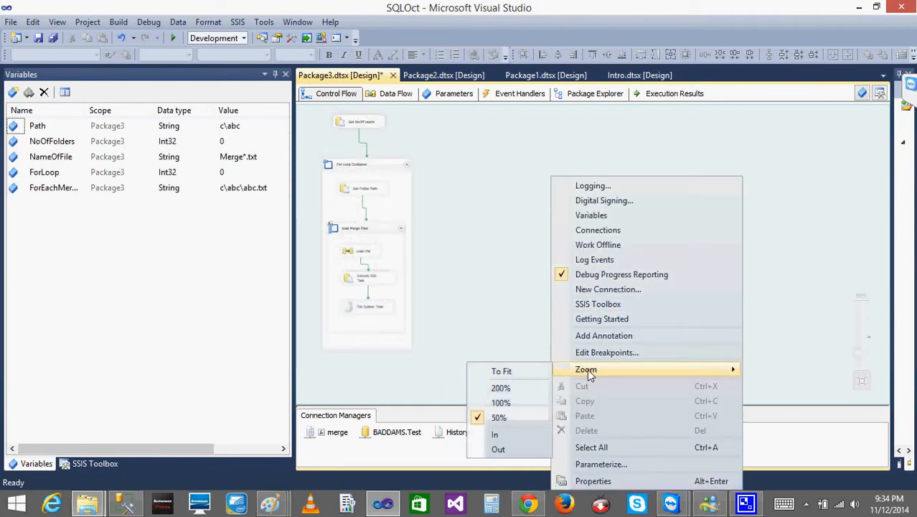
{"action": "left_click", "coordinate": [497, 432]}
{"action": "right_click", "coordinate": [583, 203]}
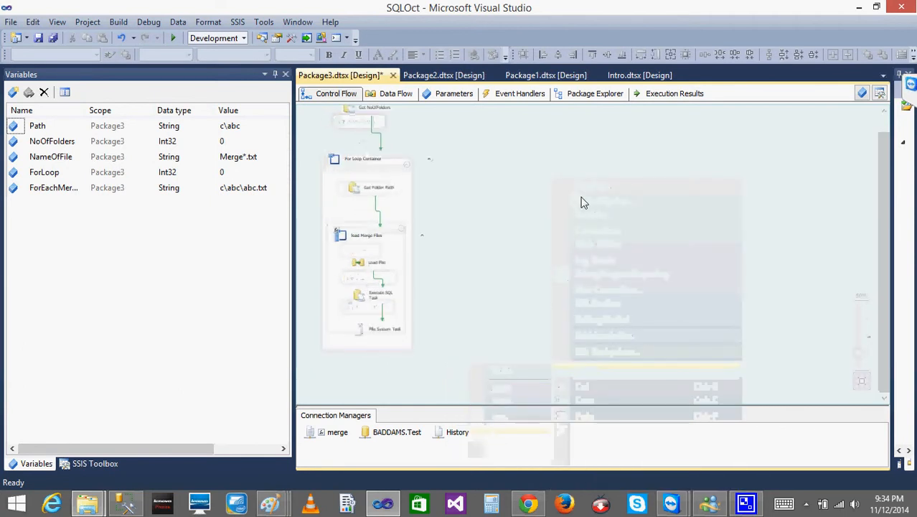
{"action": "mouse_move", "coordinate": [655, 371]}
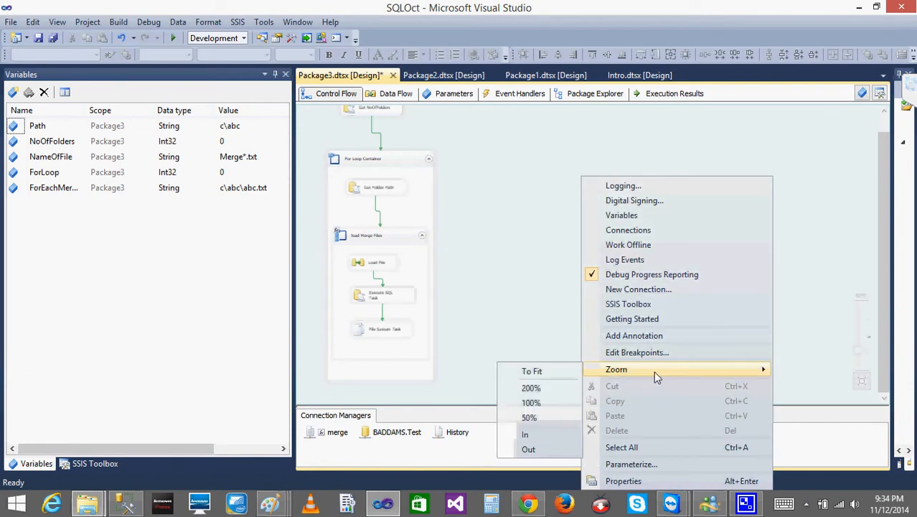
{"action": "left_click", "coordinate": [531, 435]}
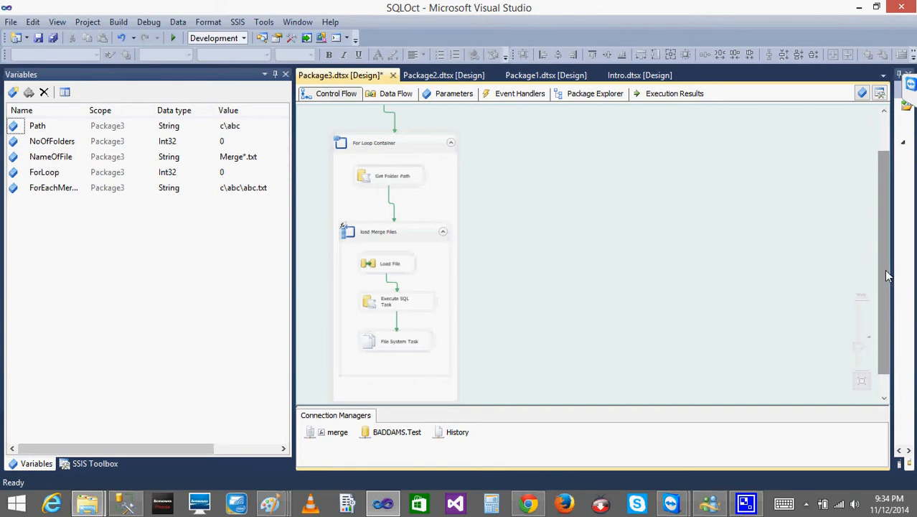
{"action": "mouse_move", "coordinate": [886, 276]}
{"action": "left_mouse_down"}
{"action": "mouse_move", "coordinate": [882, 236]}
{"action": "mouse_move", "coordinate": [881, 287]}
{"action": "left_mouse_up"}
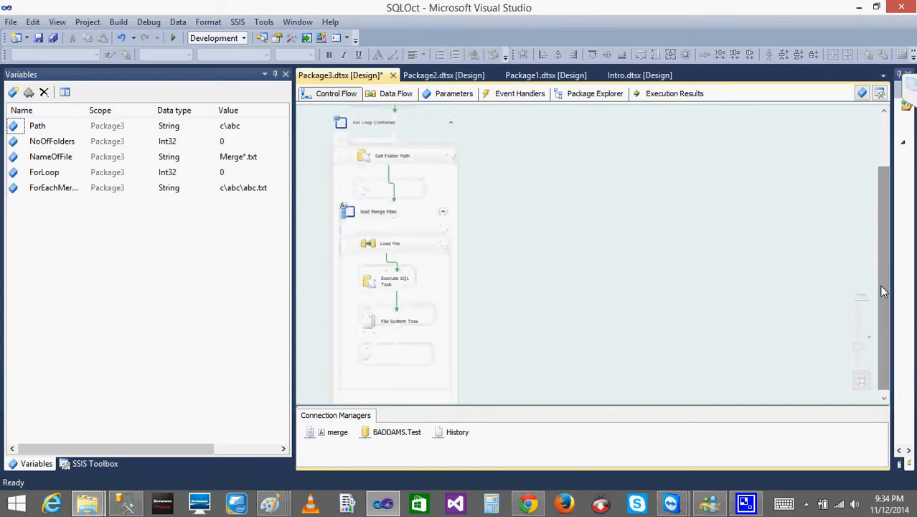
{"action": "right_click", "coordinate": [651, 216]}
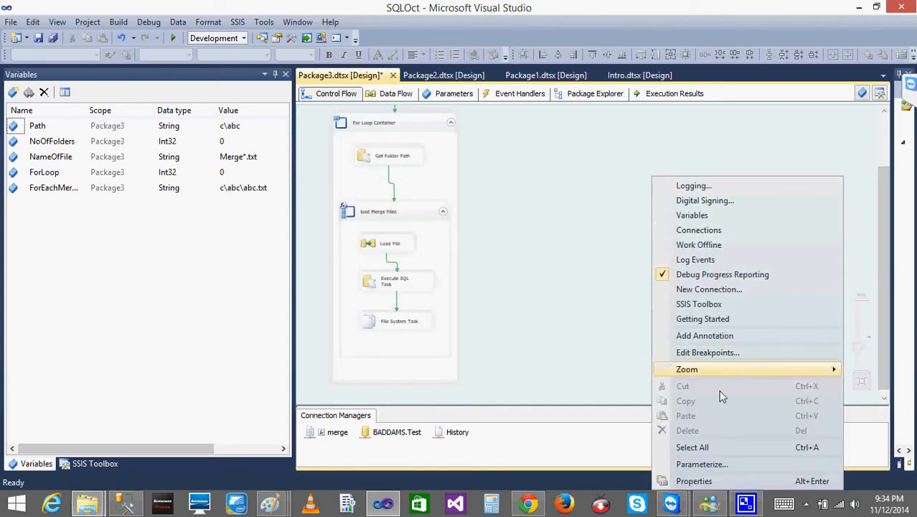
{"action": "mouse_move", "coordinate": [687, 369]}
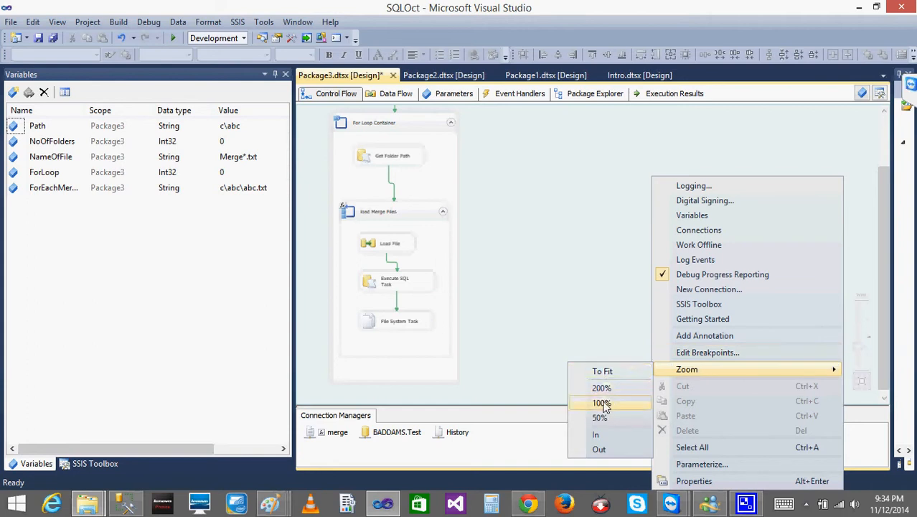
{"action": "left_click", "coordinate": [604, 406]}
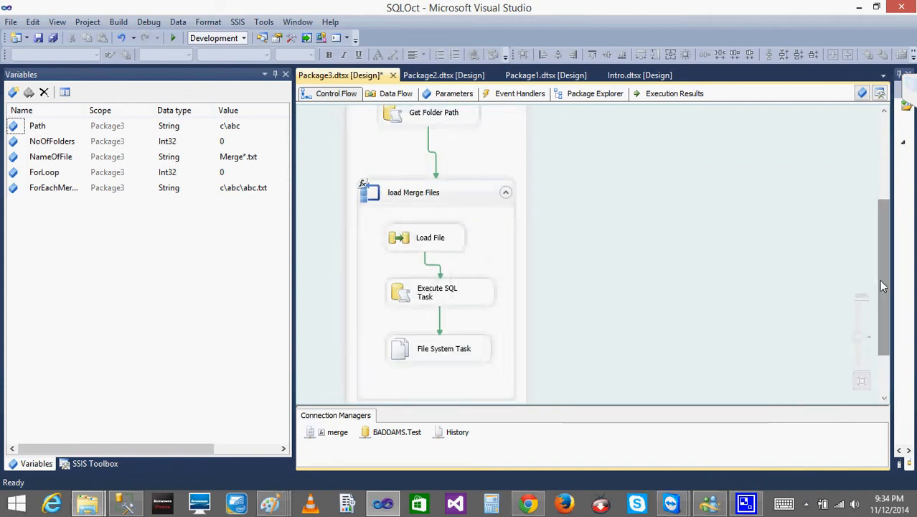
Step: Try to move the load Merge Files container up and past the right edge of the For Loop Container
{"action": "left_click", "coordinate": [495, 158]}
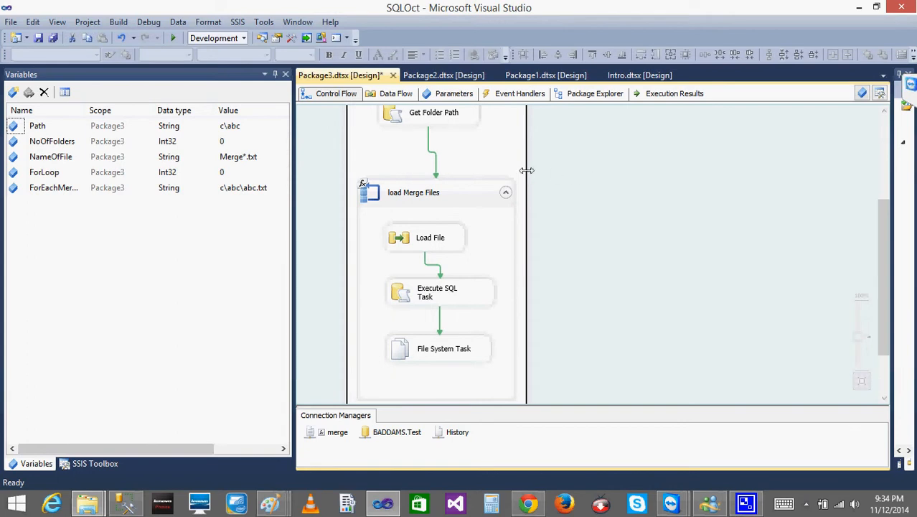
{"action": "left_click_drag", "start_coordinate": [453, 194], "coordinate": [533, 152]}
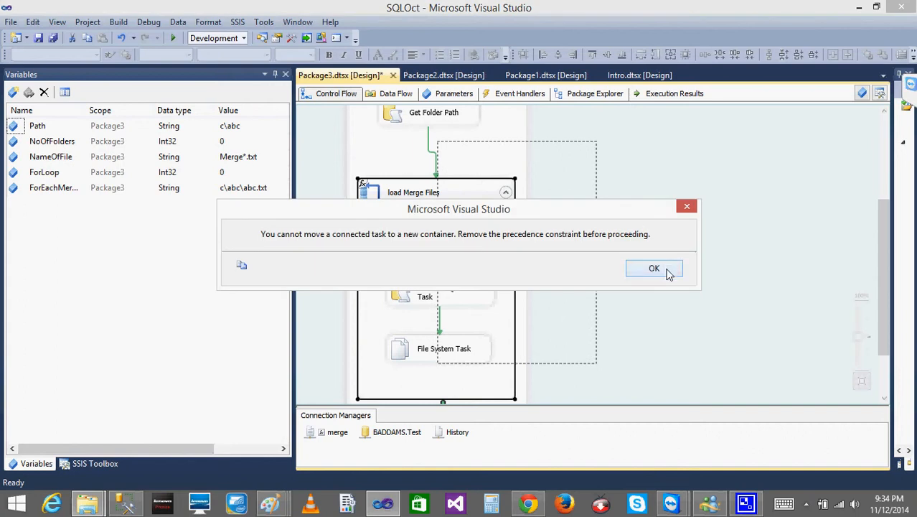
{"action": "left_click", "coordinate": [668, 269]}
Step: Move the load Merge Files container to the right inside the For Loop Container and close its Foreach Loop Editor without changes
{"action": "left_click_drag", "start_coordinate": [436, 194], "coordinate": [541, 152]}
{"action": "double_click", "coordinate": [543, 152]}
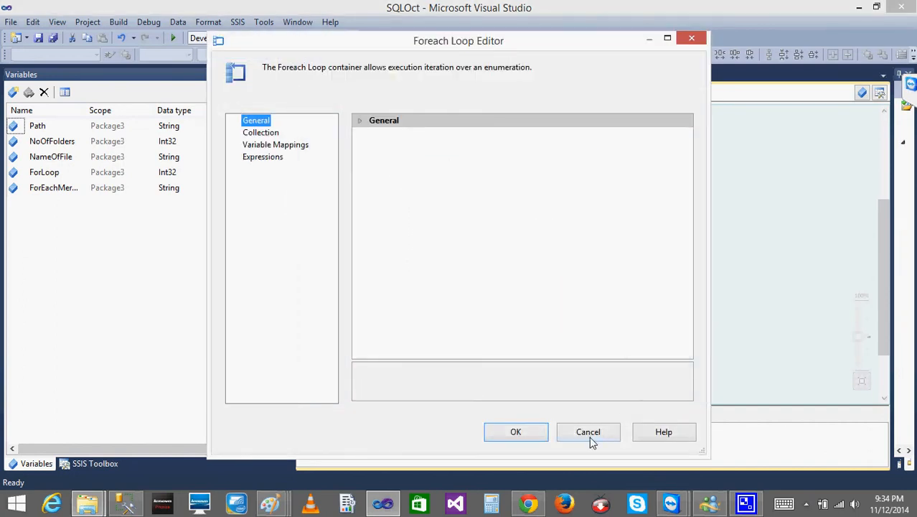
{"action": "left_click", "coordinate": [589, 434]}
Step: Shift the load Merge Files container slightly farther right inside the For Loop Container, dismissing the precedence constraint messages
{"action": "left_click_drag", "start_coordinate": [886, 337], "coordinate": [886, 276]}
{"action": "left_click_drag", "start_coordinate": [539, 270], "coordinate": [566, 251]}
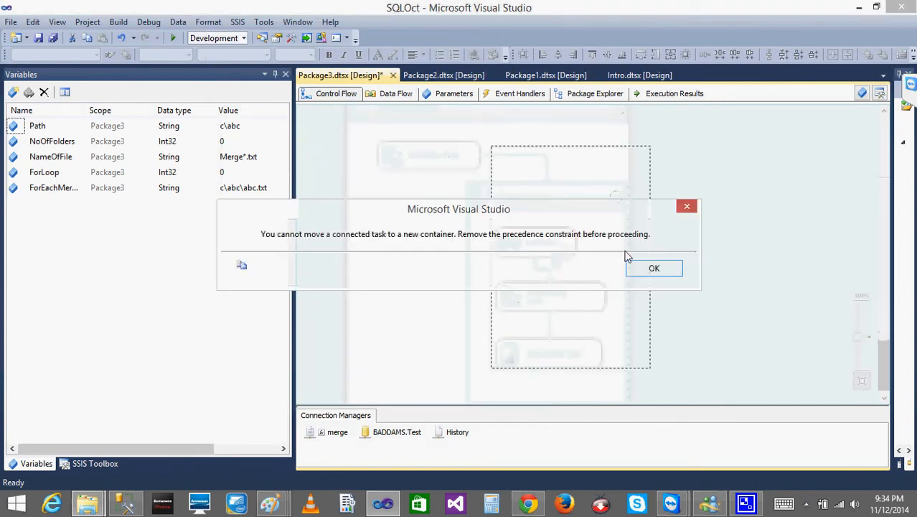
{"action": "left_click", "coordinate": [635, 267]}
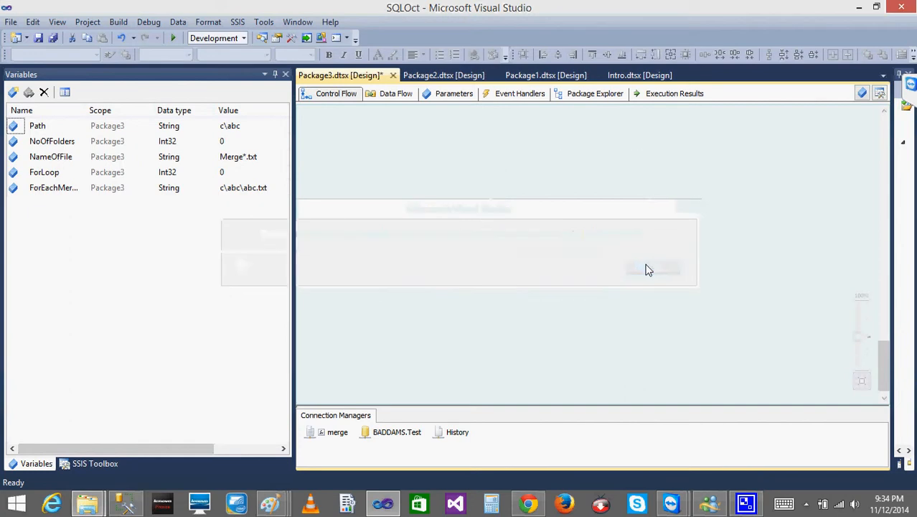
{"action": "left_click_drag", "start_coordinate": [884, 379], "coordinate": [886, 179]}
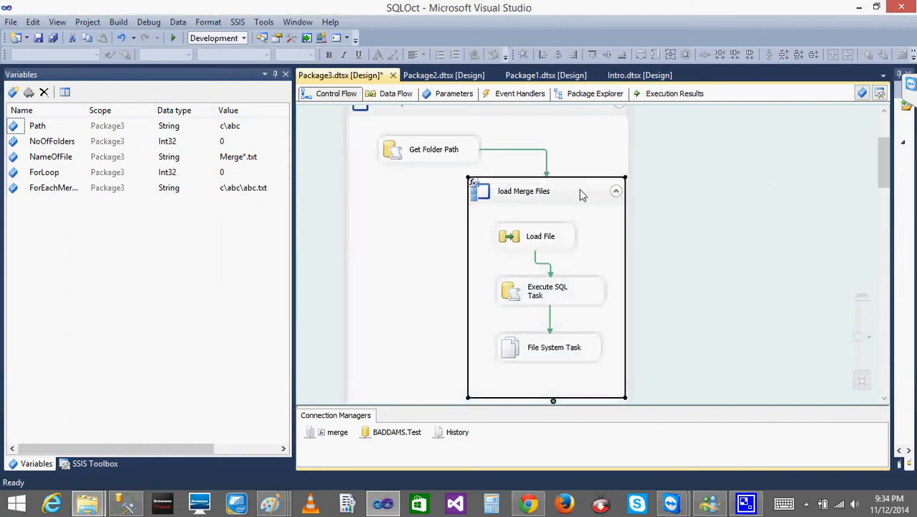
{"action": "left_click_drag", "start_coordinate": [482, 195], "coordinate": [523, 287]}
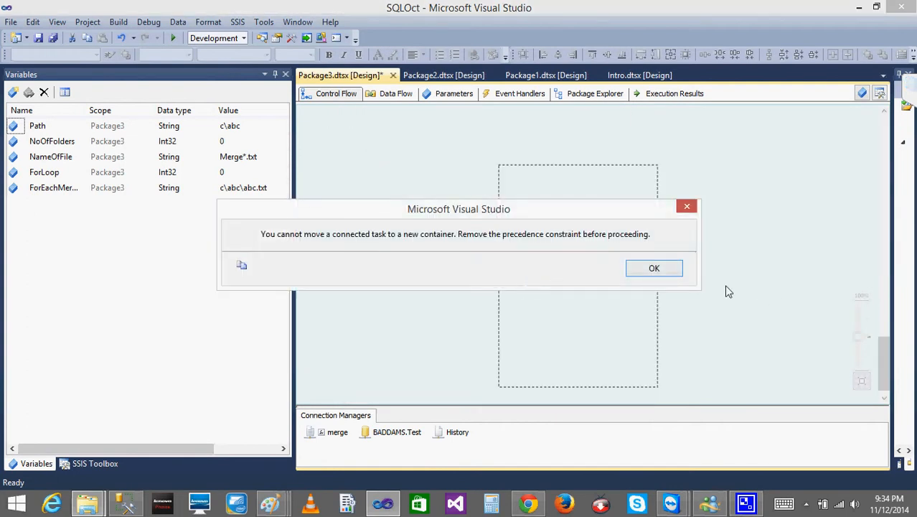
{"action": "left_click", "coordinate": [652, 266]}
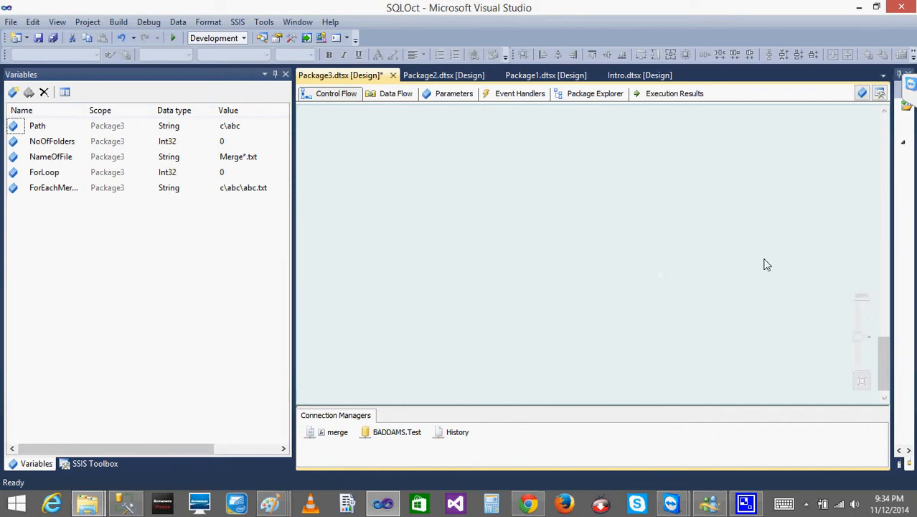
Step: Try to move the load Merge Files container farther right and well below Get Folder Path inside the For Loop Container
{"action": "left_click_drag", "start_coordinate": [881, 359], "coordinate": [875, 149]}
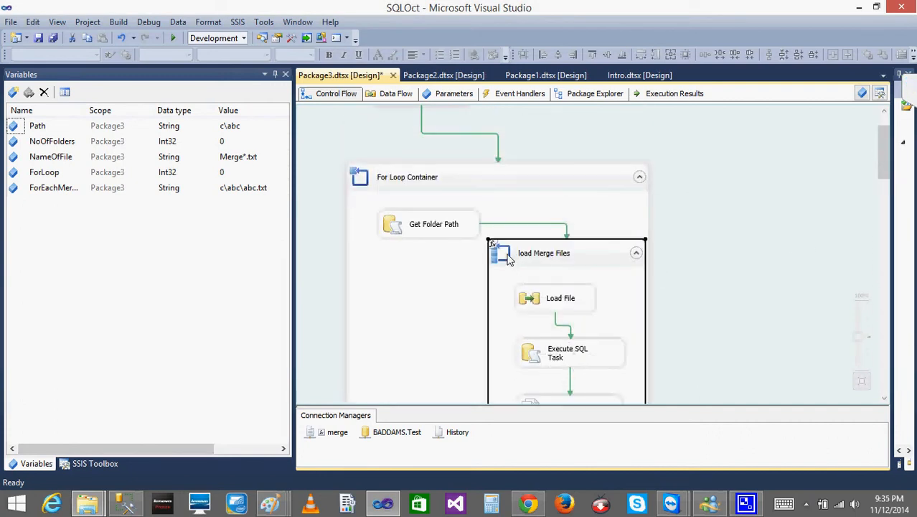
{"action": "left_click_drag", "start_coordinate": [524, 258], "coordinate": [540, 231]}
{"action": "scroll", "coordinate": [537, 230], "scroll_direction": "up", "scroll_amount": 5}
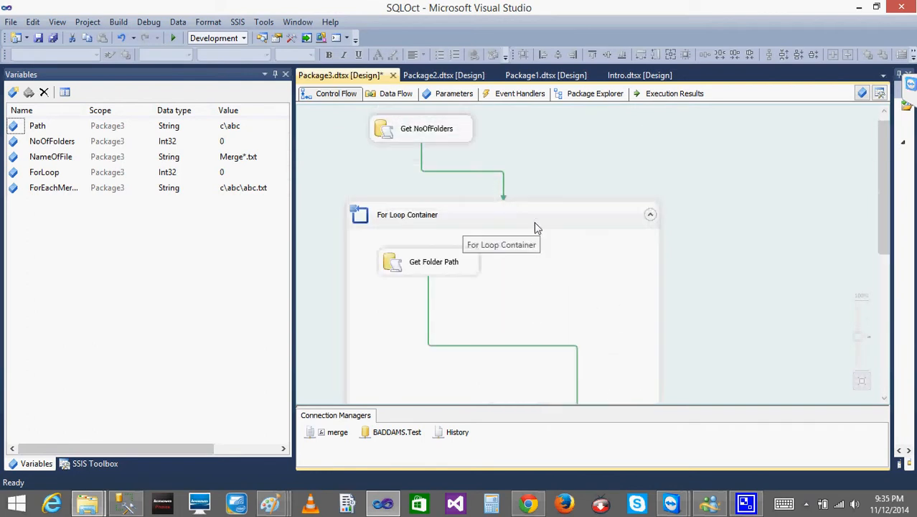
{"action": "left_click_drag", "start_coordinate": [881, 224], "coordinate": [875, 252]}
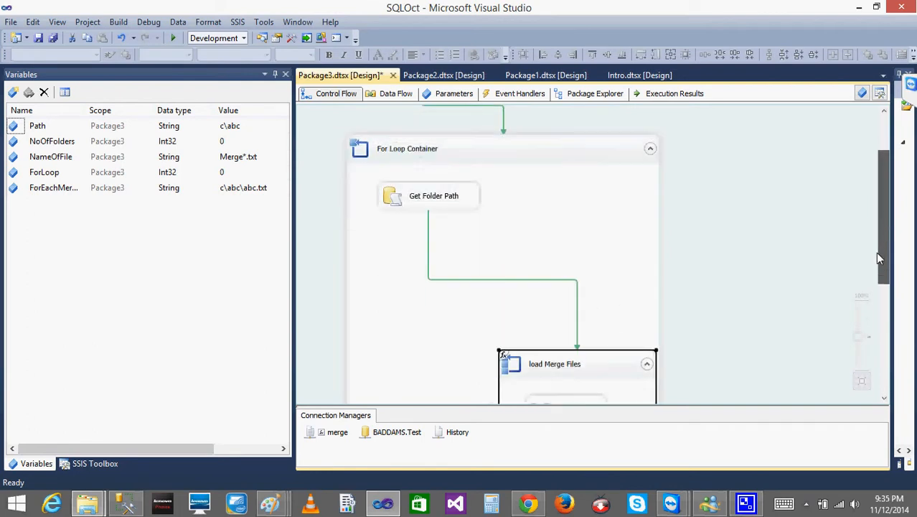
{"action": "left_click_drag", "start_coordinate": [563, 366], "coordinate": [569, 306]}
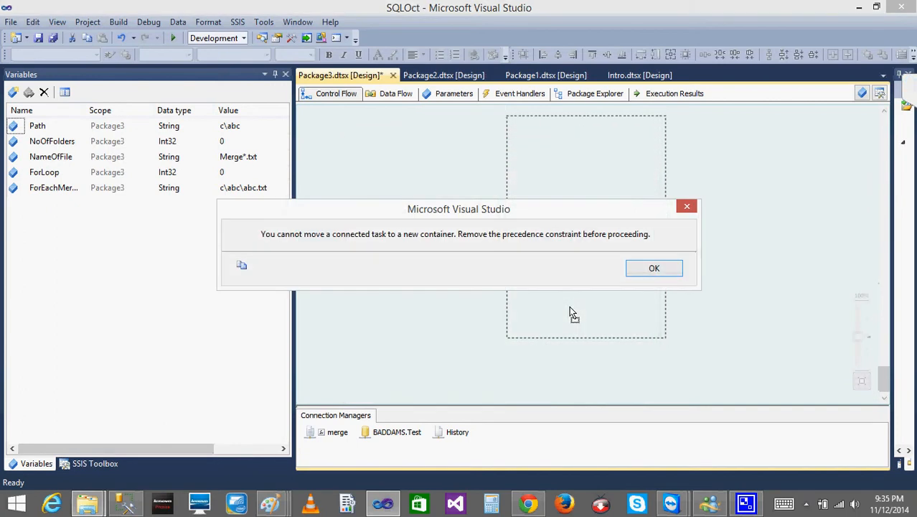
{"action": "left_click", "coordinate": [662, 270]}
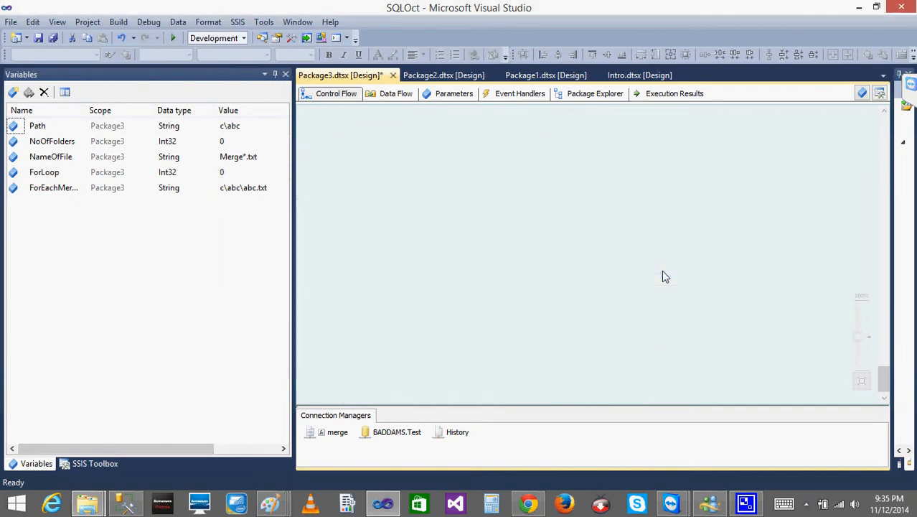
Step: Undo the last move of the load Merge Files container and clear the selection on the design surface
{"action": "left_click", "coordinate": [538, 352]}
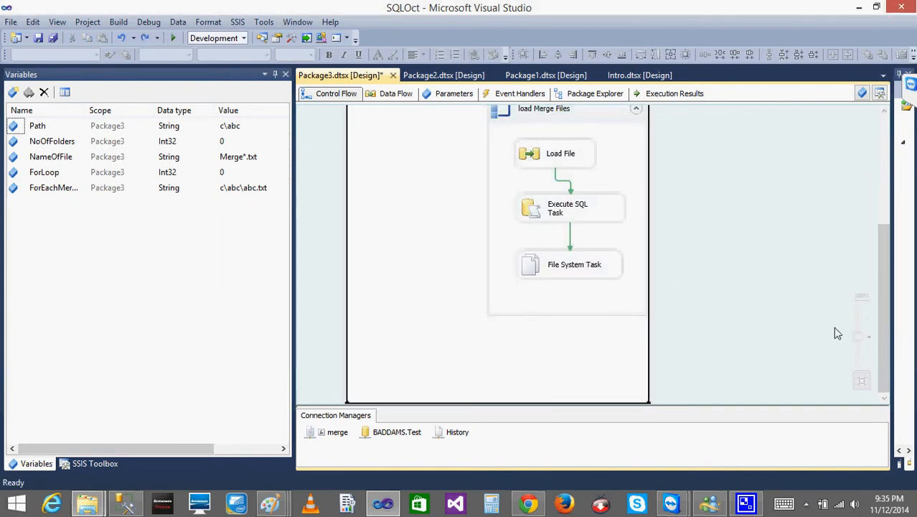
{"action": "scroll", "coordinate": [503, 359], "scroll_direction": "up", "scroll_amount": 3}
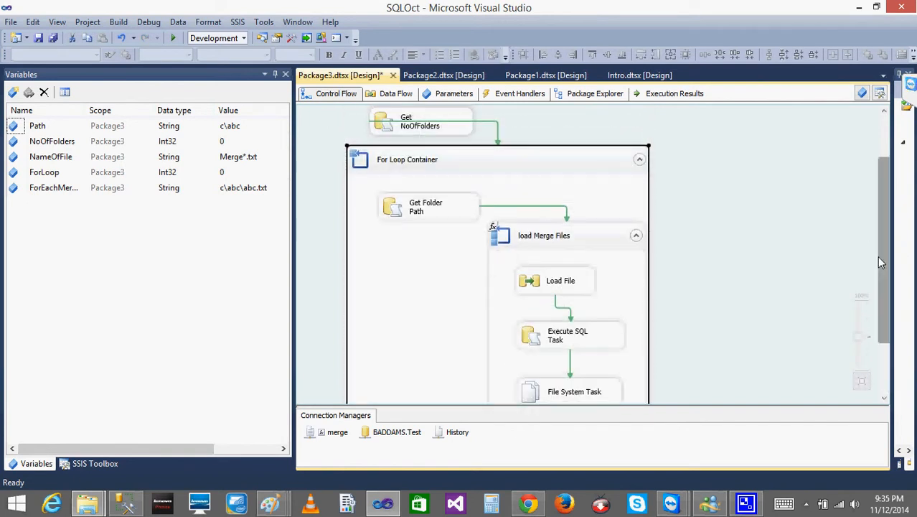
{"action": "left_click_drag", "start_coordinate": [876, 255], "coordinate": [878, 234]}
{"action": "left_click", "coordinate": [605, 126]}
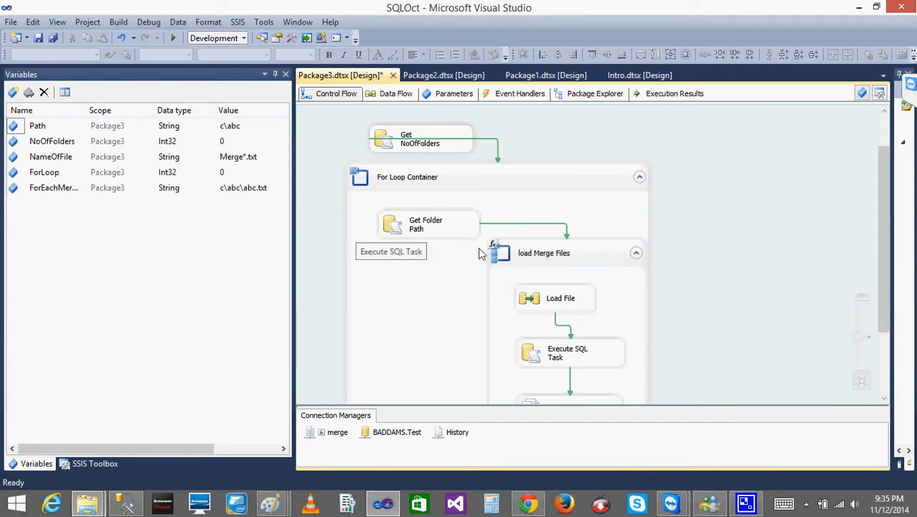
{"action": "right_click", "coordinate": [550, 300]}
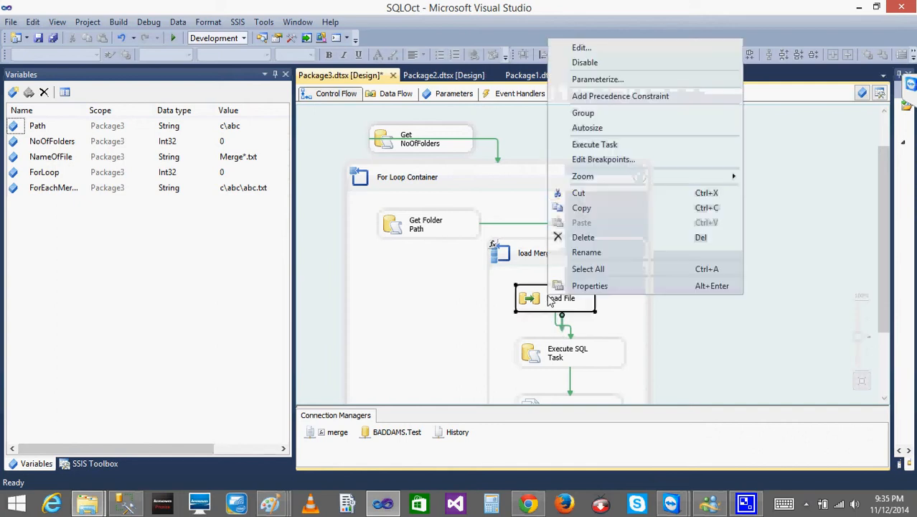
{"action": "left_click", "coordinate": [396, 296]}
{"action": "scroll", "coordinate": [397, 295], "scroll_direction": "down", "scroll_amount": 1}
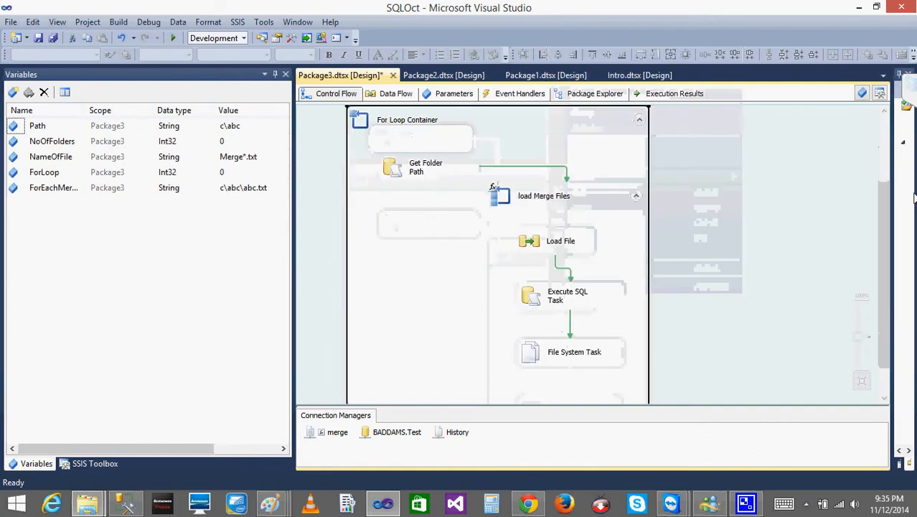
{"action": "left_click_drag", "start_coordinate": [890, 254], "coordinate": [873, 241]}
{"action": "key", "text": "super+c"}
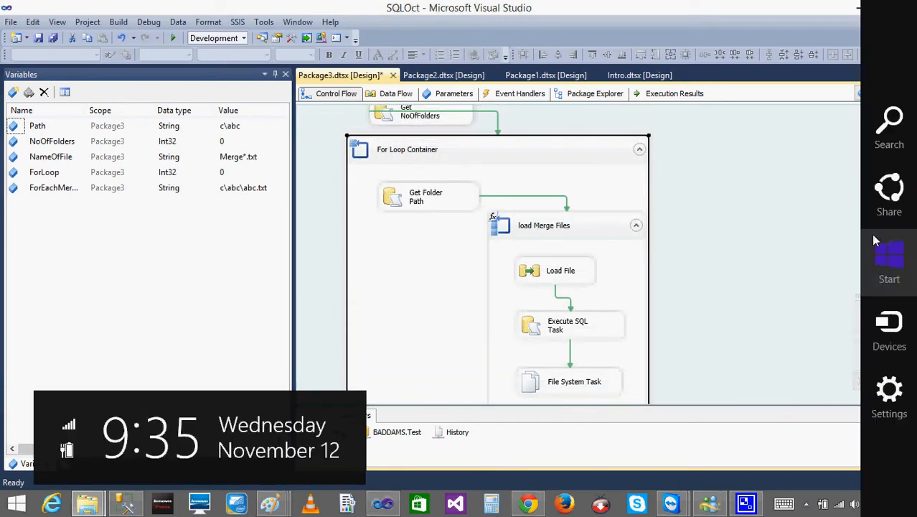
{"action": "key", "text": "Escape"}
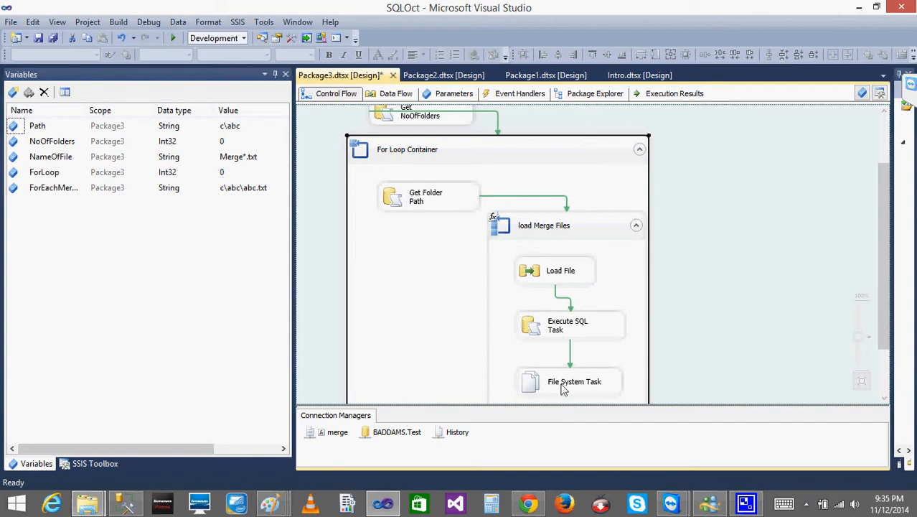
Step: Copy the Execute SQL Task from the load Merge Files container and paste it into the For Loop Container
{"action": "right_click", "coordinate": [545, 329]}
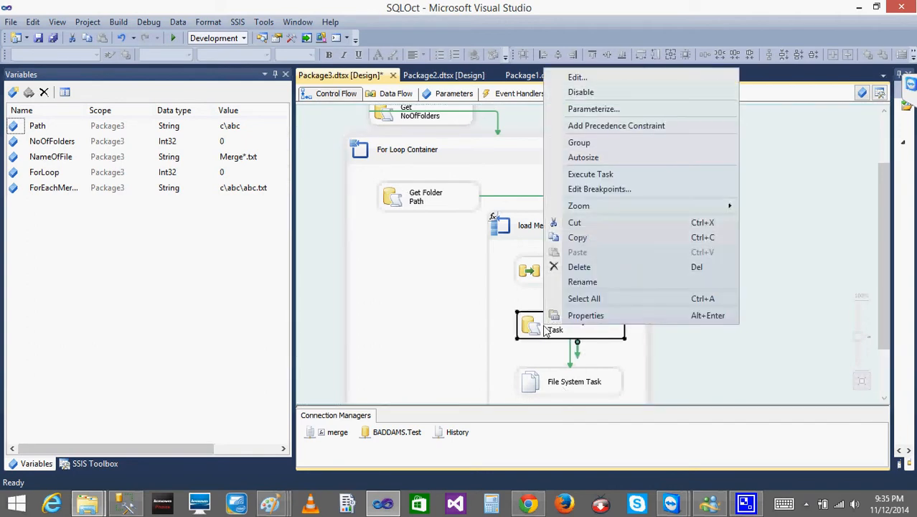
{"action": "left_click", "coordinate": [574, 237]}
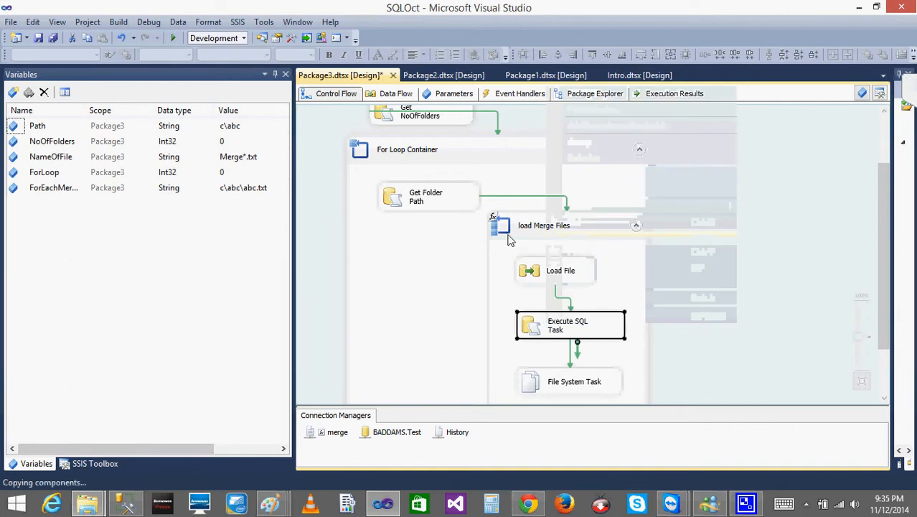
{"action": "key", "text": "ctrl+v"}
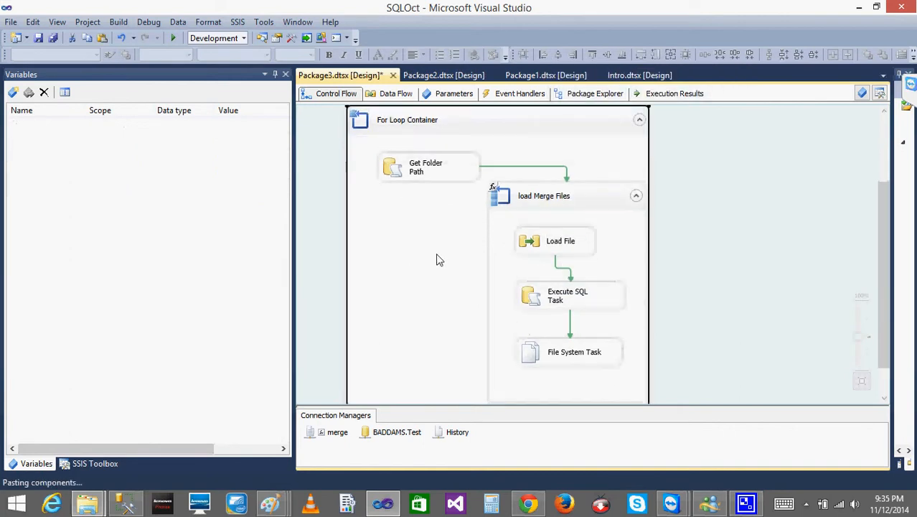
Step: Place the pasted Execute SQL Task beside the load Merge Files container, below Get Folder Path, and connect the container to it with a precedence constraint
{"action": "left_click_drag", "start_coordinate": [597, 301], "coordinate": [424, 254]}
{"action": "left_click", "coordinate": [569, 181]}
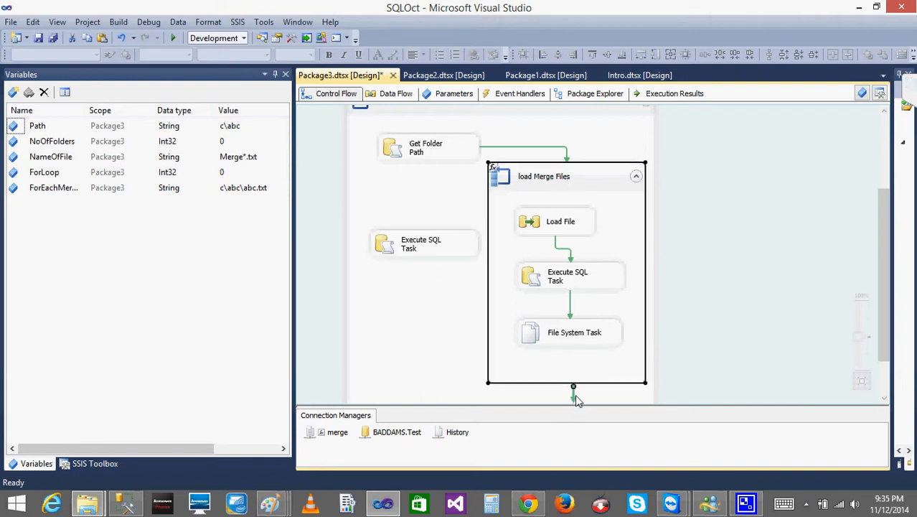
{"action": "left_click_drag", "start_coordinate": [573, 398], "coordinate": [414, 207]}
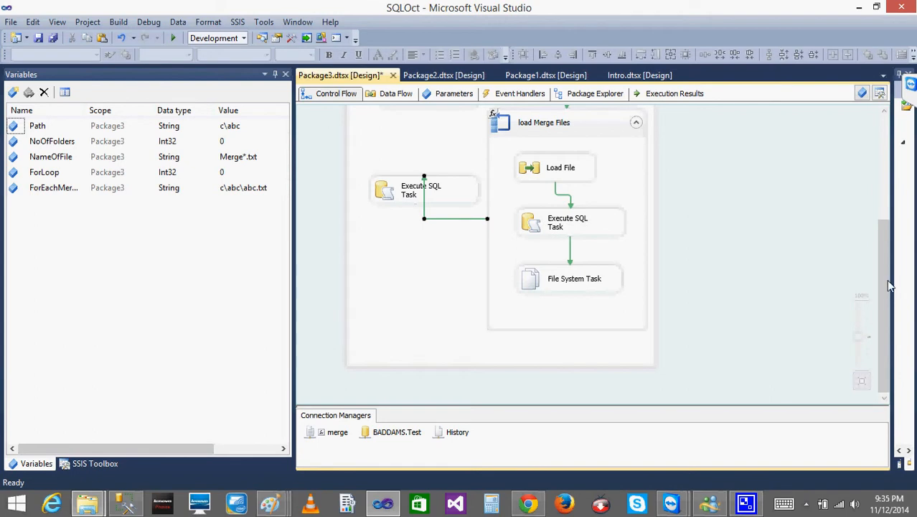
{"action": "left_click_drag", "start_coordinate": [889, 286], "coordinate": [885, 214]}
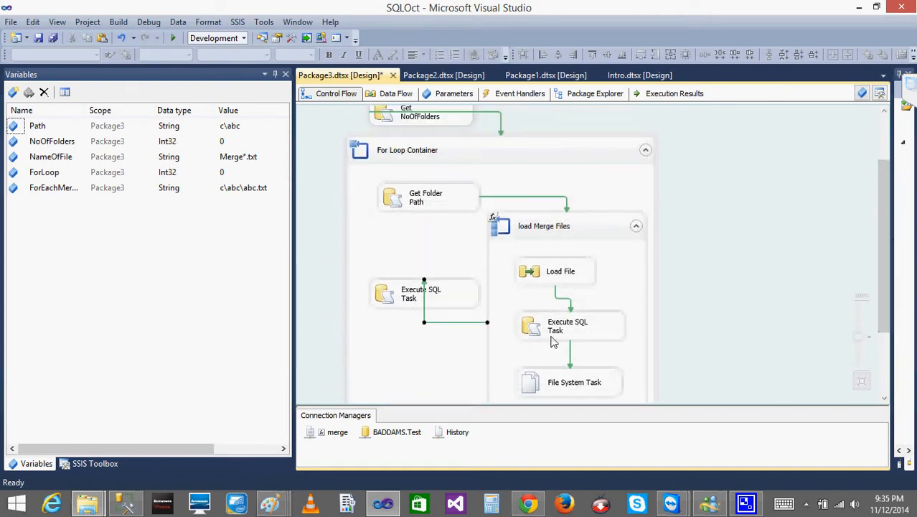
{"action": "left_click", "coordinate": [569, 387]}
{"action": "left_click", "coordinate": [561, 338]}
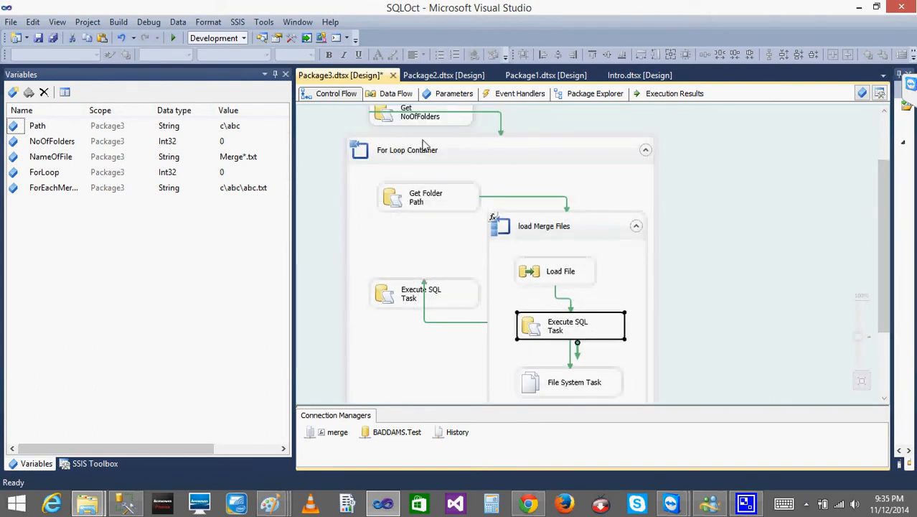
{"action": "scroll", "coordinate": [400, 162], "scroll_direction": "down", "scroll_amount": 1}
{"action": "left_click", "coordinate": [387, 269]}
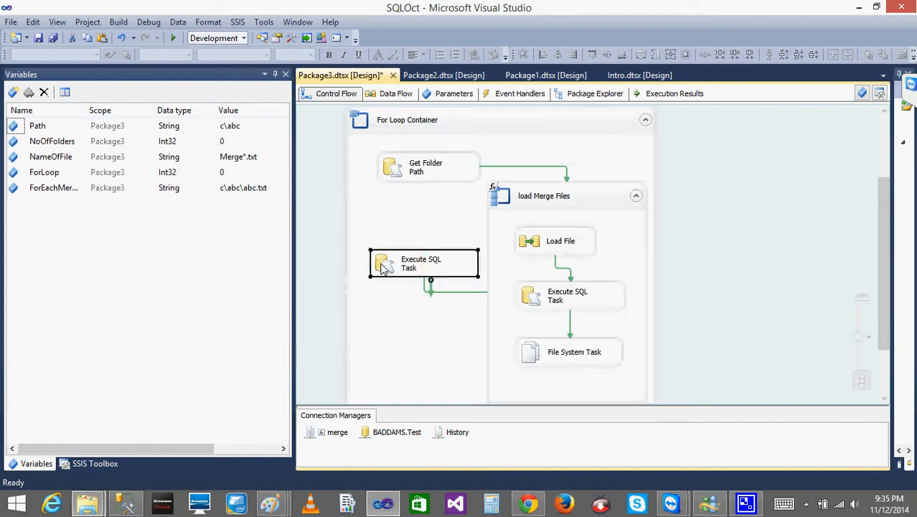
Step: Enable a breakpoint on the Load File task that breaks when the container receives the OnPreExecute event
{"action": "left_click_drag", "start_coordinate": [884, 290], "coordinate": [884, 233]}
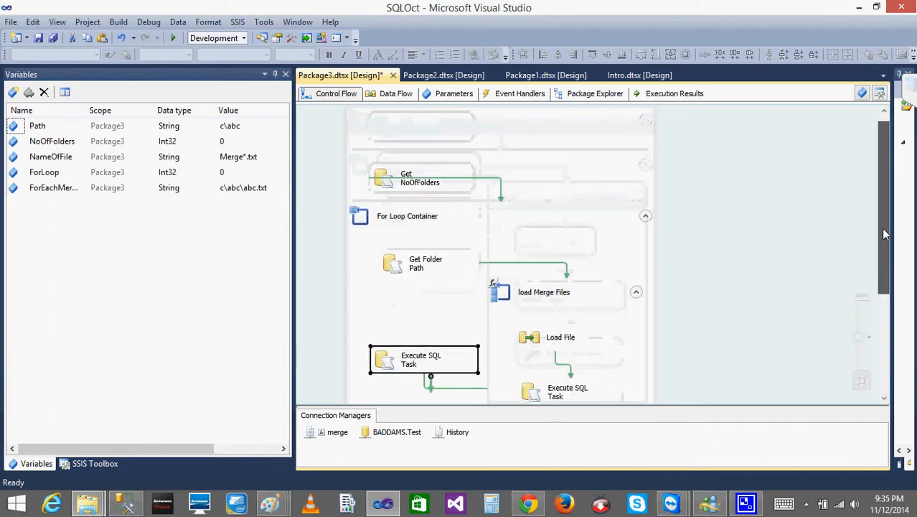
{"action": "right_click", "coordinate": [554, 344]}
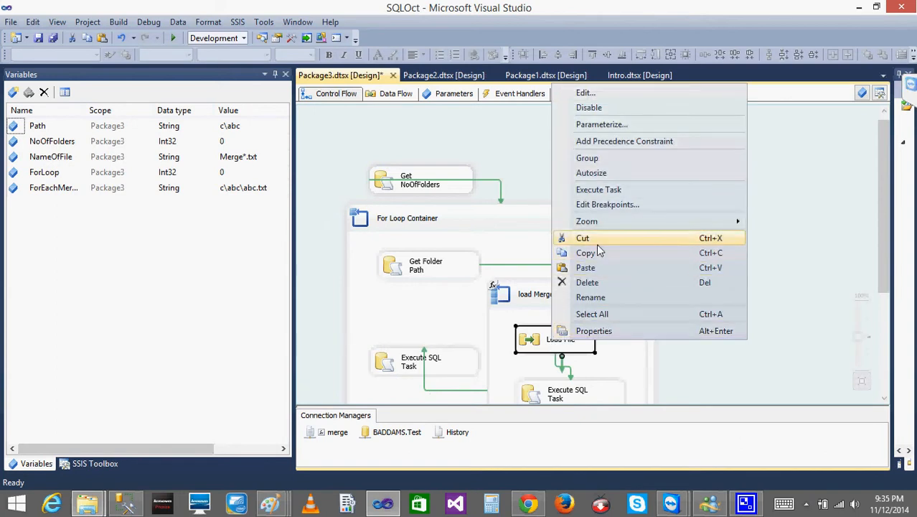
{"action": "left_click", "coordinate": [606, 205]}
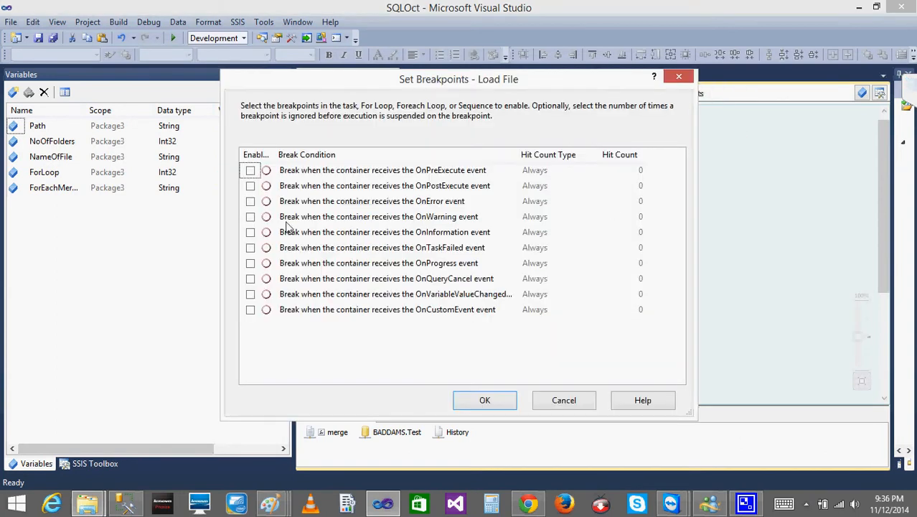
{"action": "left_click", "coordinate": [250, 171]}
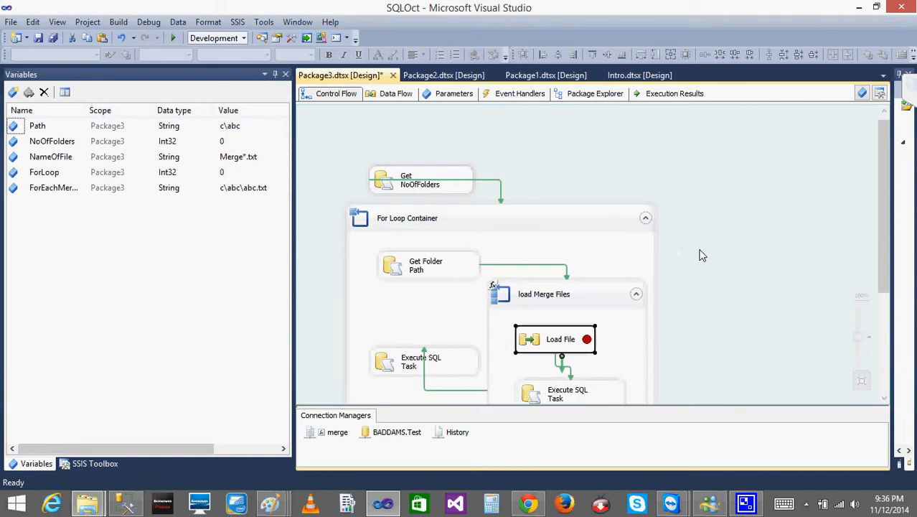
{"action": "left_click", "coordinate": [698, 254]}
Step: Widen the variables list's Name column to fit the full names and try to run the package, dismissing the error messages
{"action": "left_click_drag", "start_coordinate": [885, 245], "coordinate": [885, 311]}
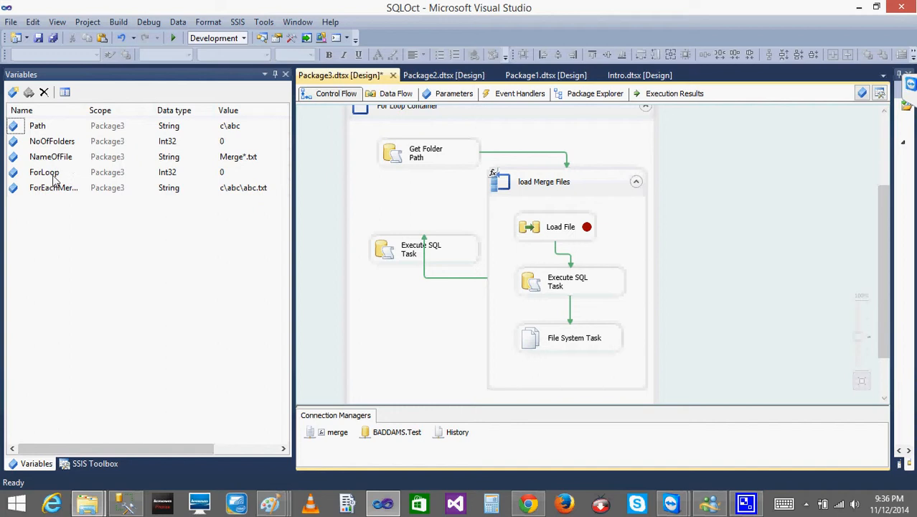
{"action": "double_click", "coordinate": [84, 110]}
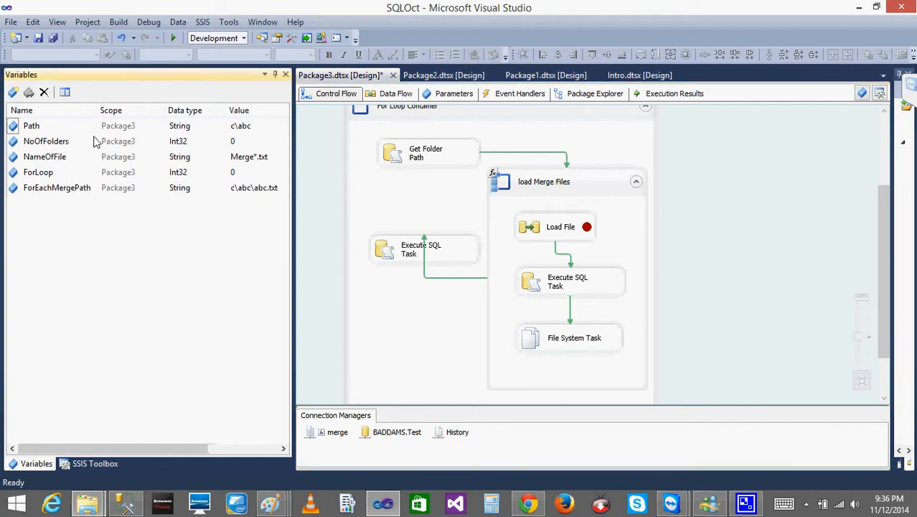
{"action": "left_click", "coordinate": [175, 40]}
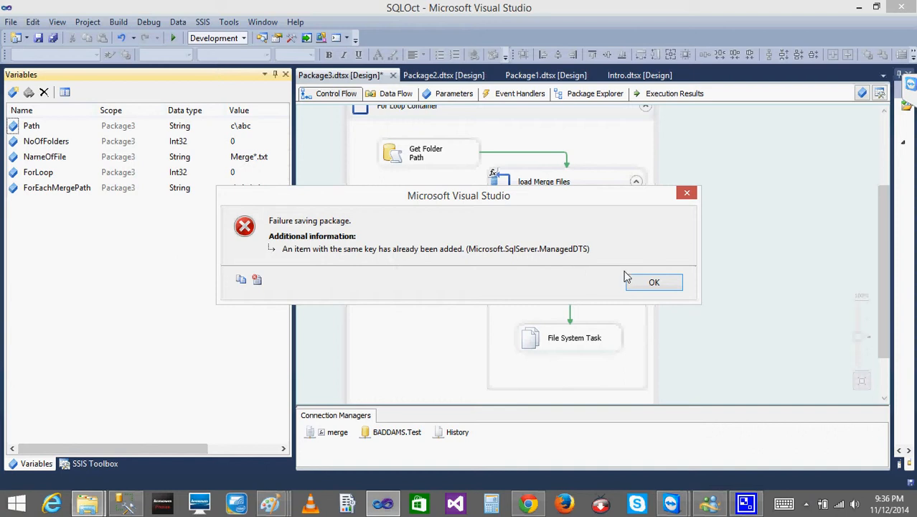
{"action": "left_click", "coordinate": [654, 282]}
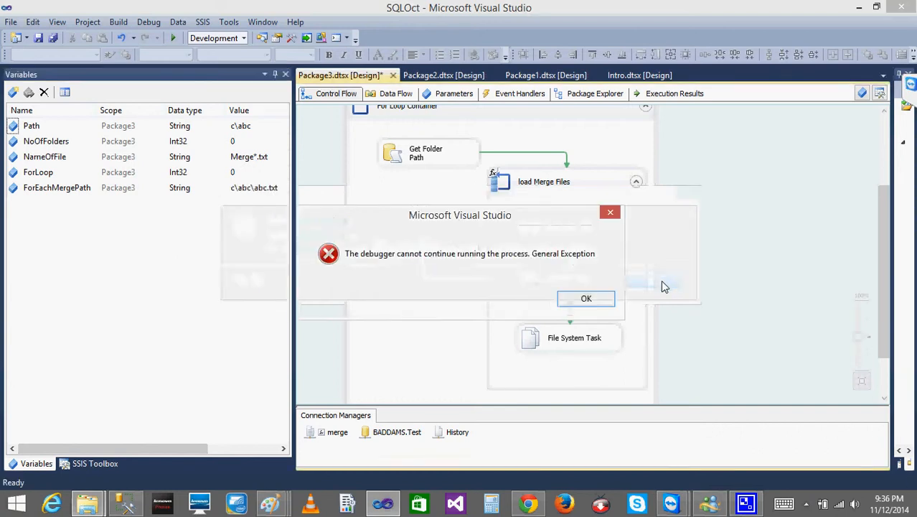
{"action": "left_click", "coordinate": [581, 300]}
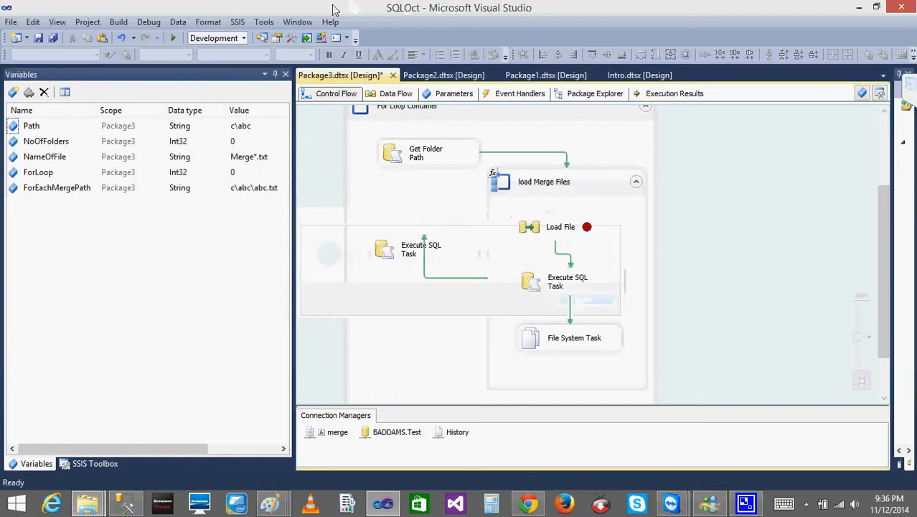
Step: Rename the pasted Execute SQL Task in the For Loop Container to Execute SQL Task_1
{"action": "left_click", "coordinate": [378, 302]}
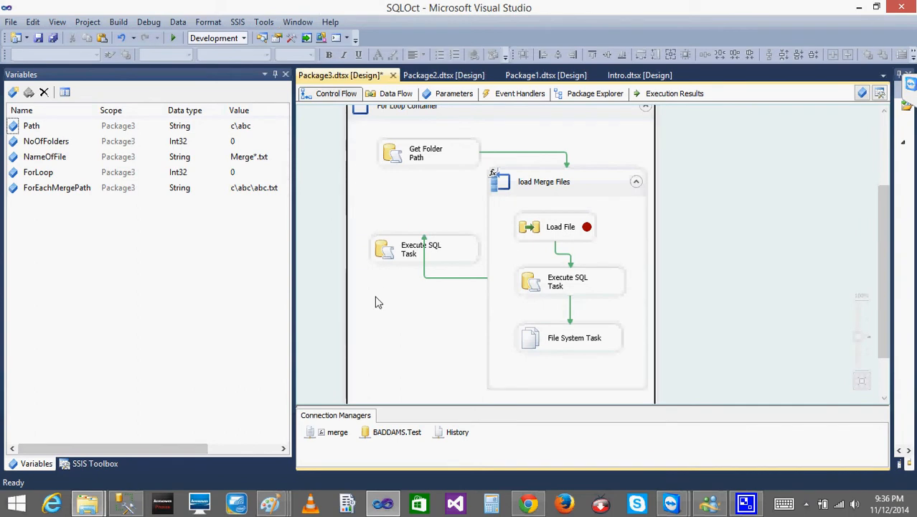
{"action": "left_click", "coordinate": [408, 250]}
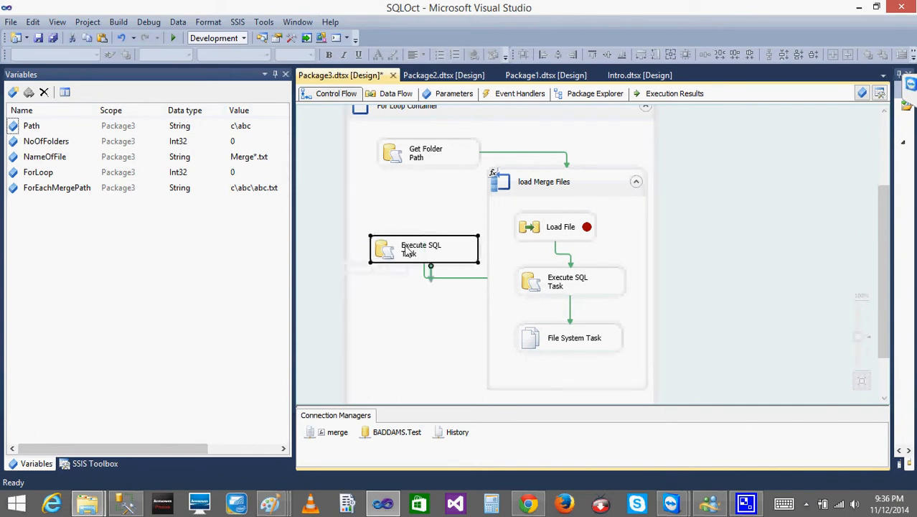
{"action": "left_click", "coordinate": [408, 250]}
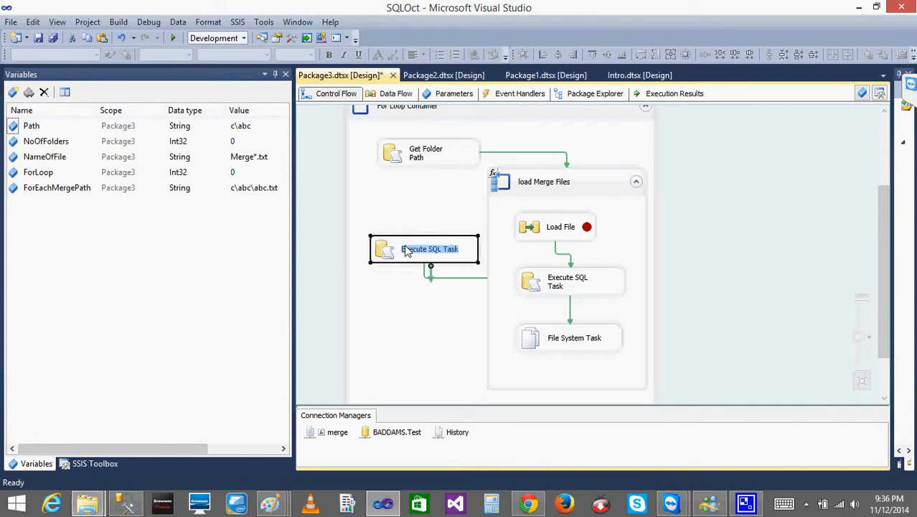
{"action": "left_click", "coordinate": [461, 251]}
{"action": "left_click", "coordinate": [455, 250]}
{"action": "left_click", "coordinate": [456, 249]}
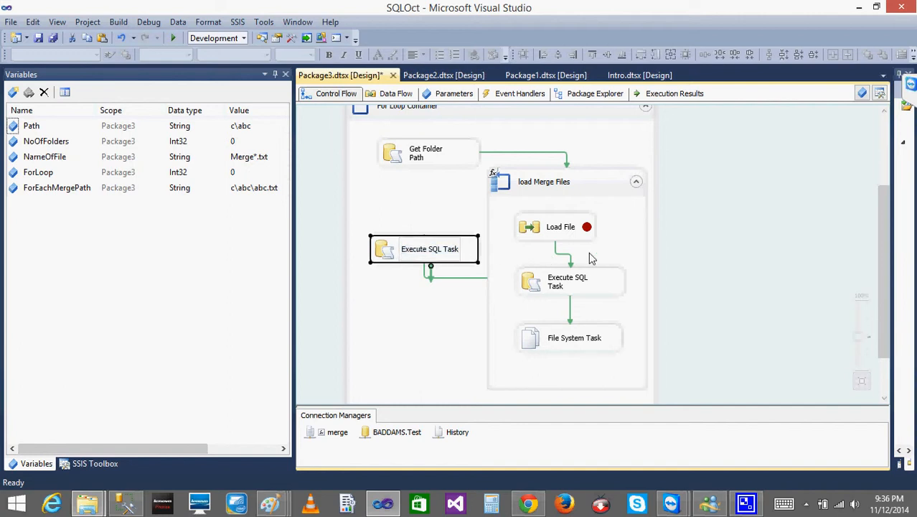
{"action": "type", "text": "_1"}
{"action": "left_click", "coordinate": [417, 345]}
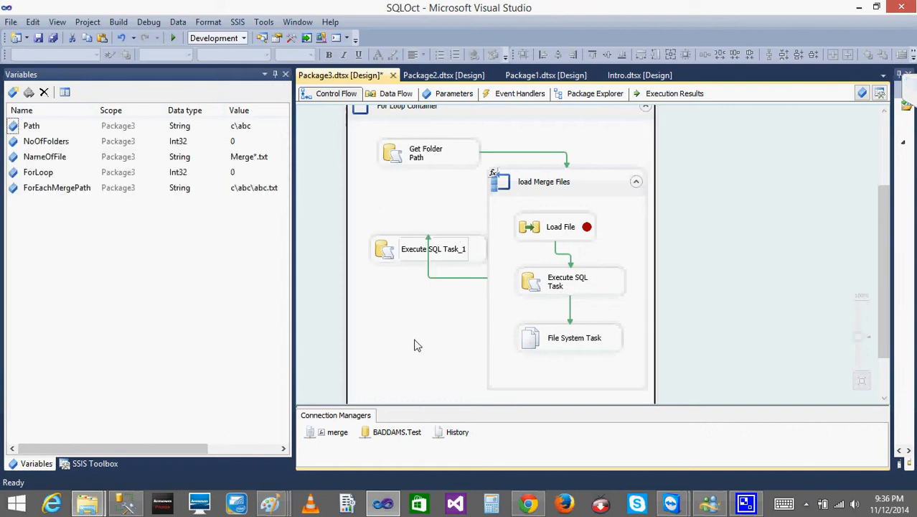
Step: Try to run the package again with the renamed task and dismiss the error messages
{"action": "left_click", "coordinate": [173, 40]}
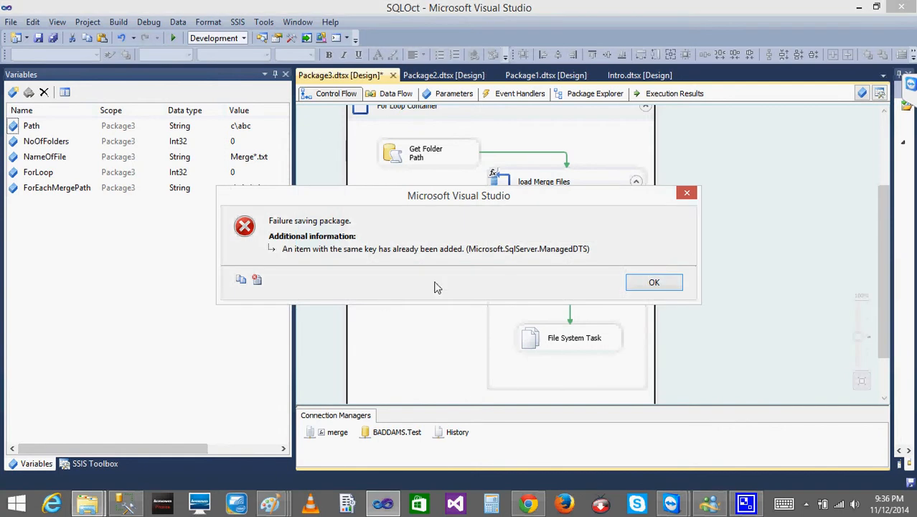
{"action": "left_click", "coordinate": [651, 284]}
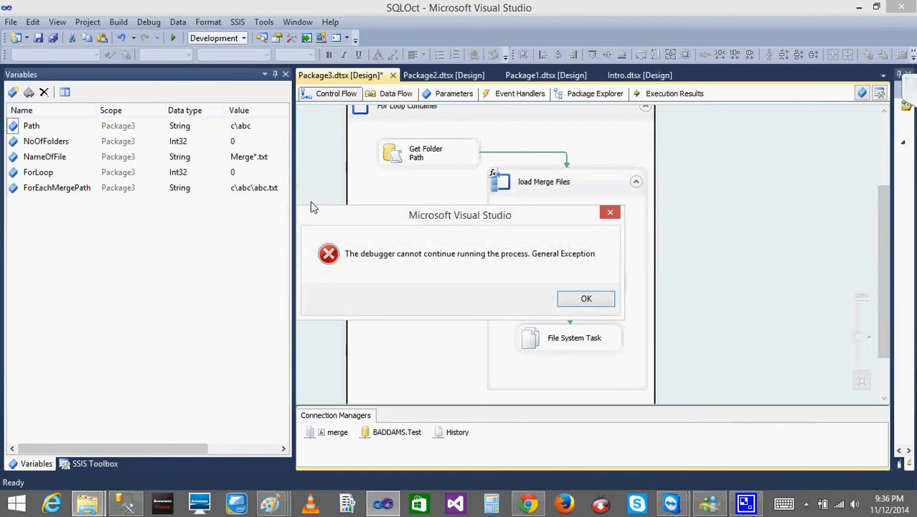
{"action": "left_click", "coordinate": [597, 302]}
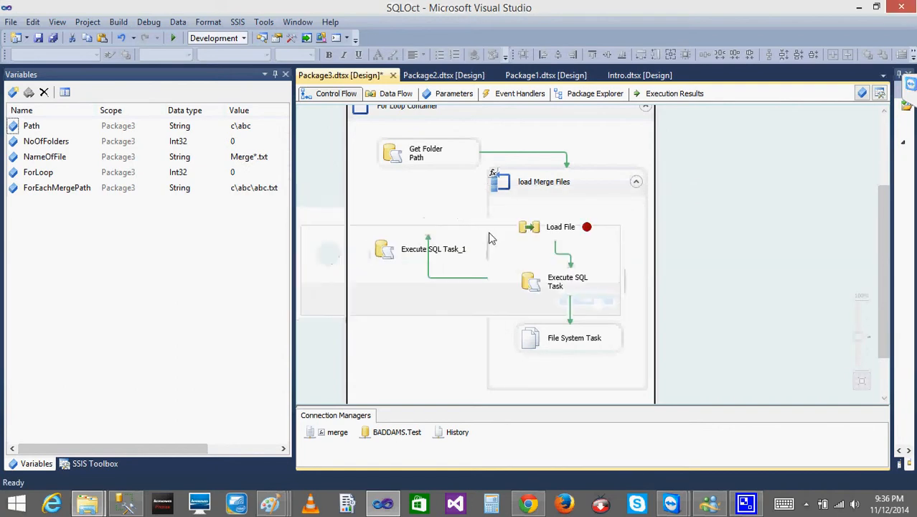
Step: Try twice to save Package3.dtsx, dismissing the error messages each time
{"action": "left_click", "coordinate": [39, 39]}
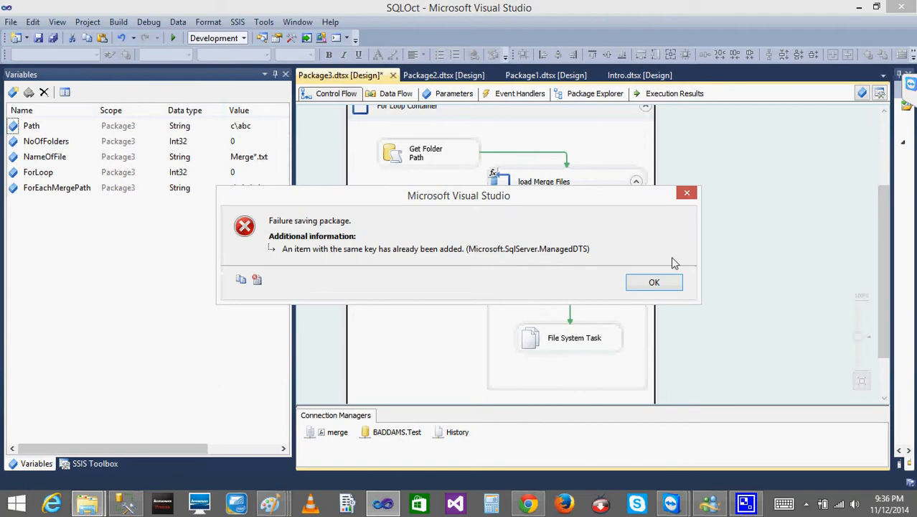
{"action": "left_click", "coordinate": [665, 284]}
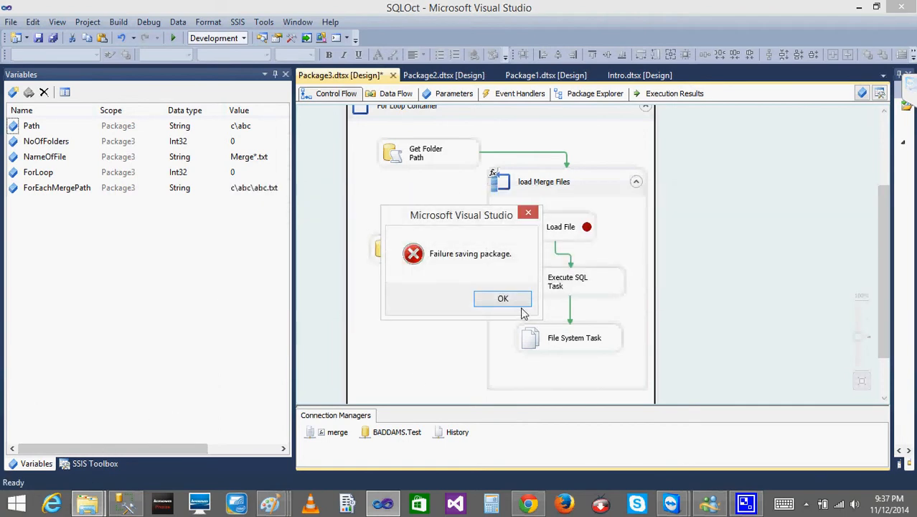
{"action": "left_click", "coordinate": [499, 301]}
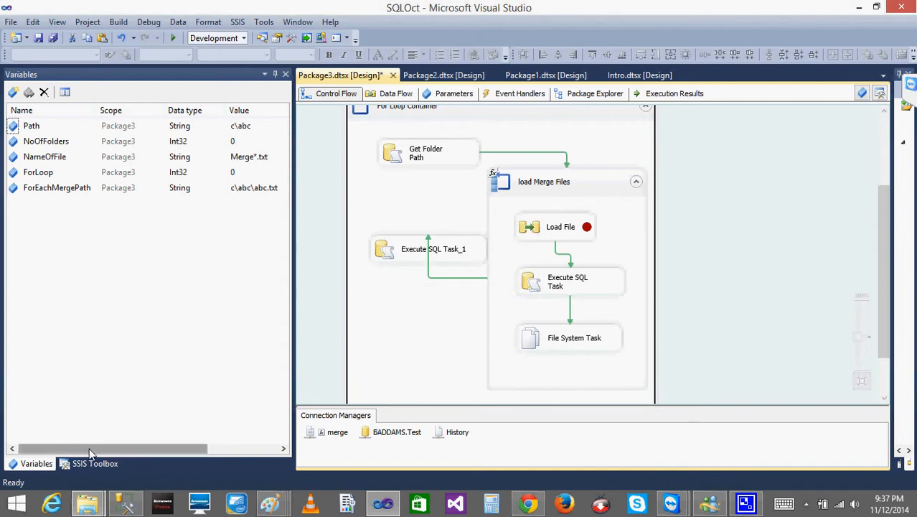
{"action": "left_click_drag", "start_coordinate": [89, 448], "coordinate": [20, 437]}
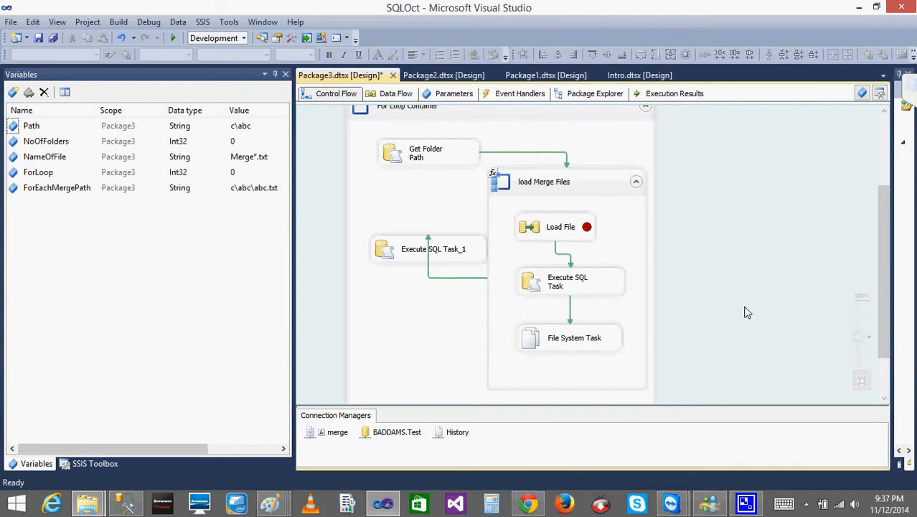
{"action": "left_click", "coordinate": [692, 209]}
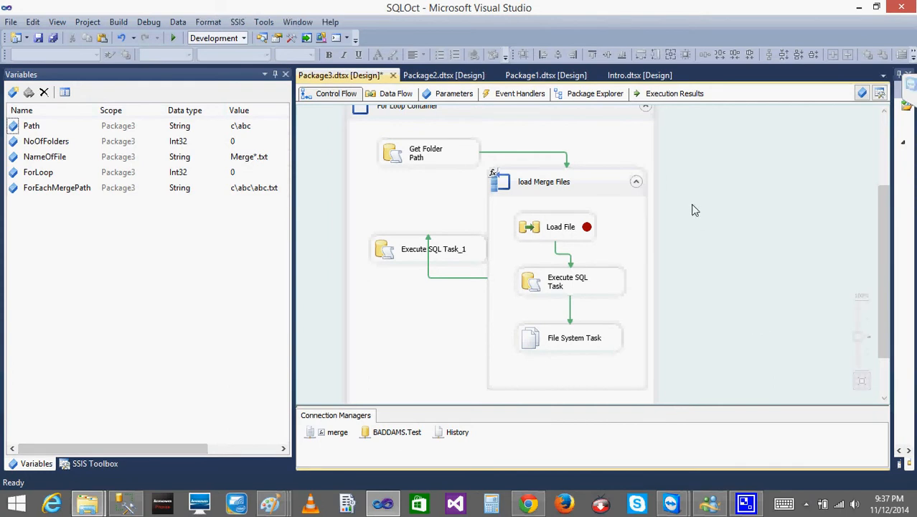
{"action": "left_click", "coordinate": [38, 37]}
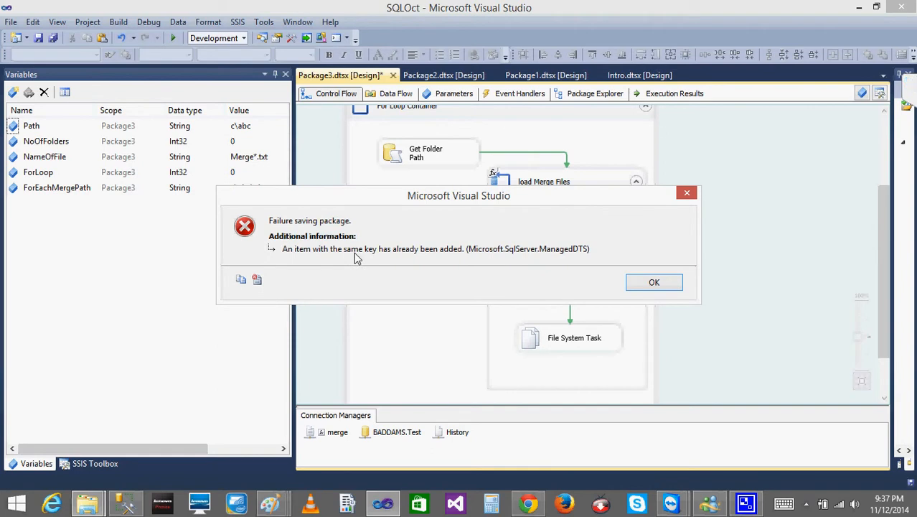
{"action": "left_click", "coordinate": [654, 283]}
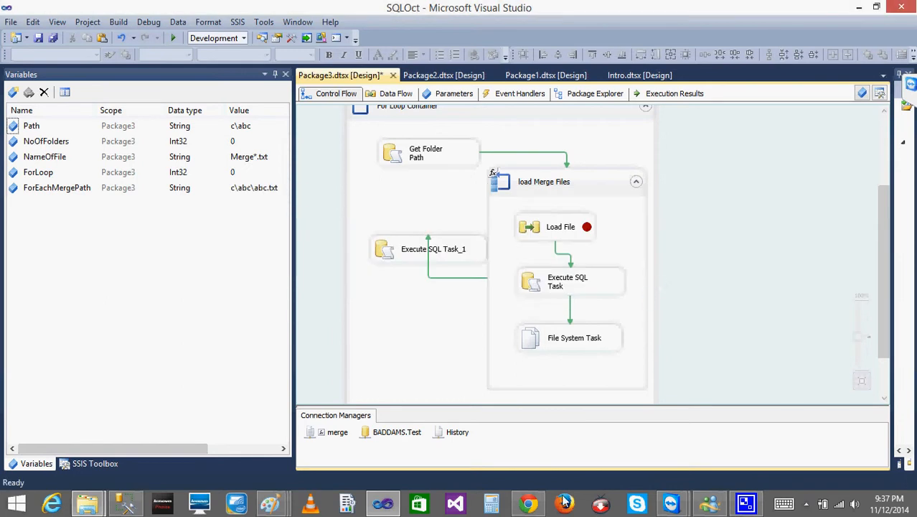
{"action": "left_click", "coordinate": [502, 300]}
Step: Switch to Chrome and open google.com in a new browser tab
{"action": "left_click", "coordinate": [528, 503]}
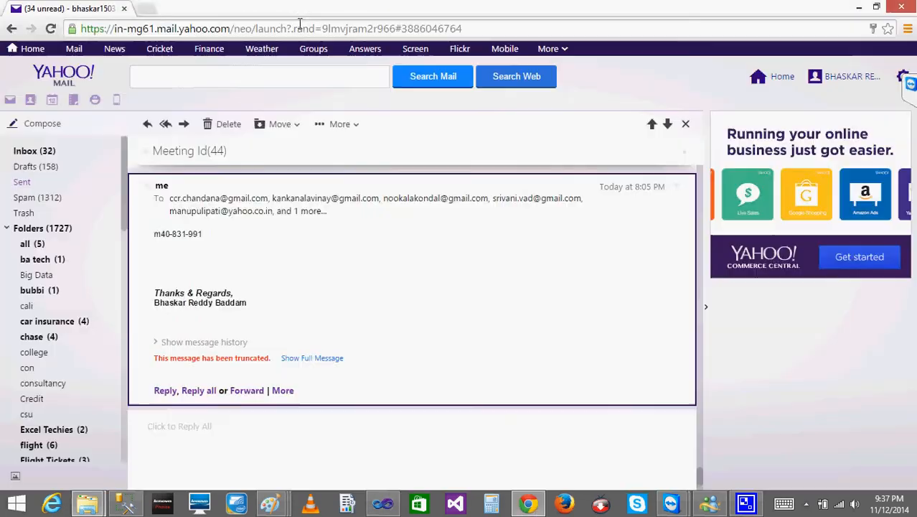
{"action": "left_click", "coordinate": [145, 10]}
{"action": "left_click", "coordinate": [267, 62]}
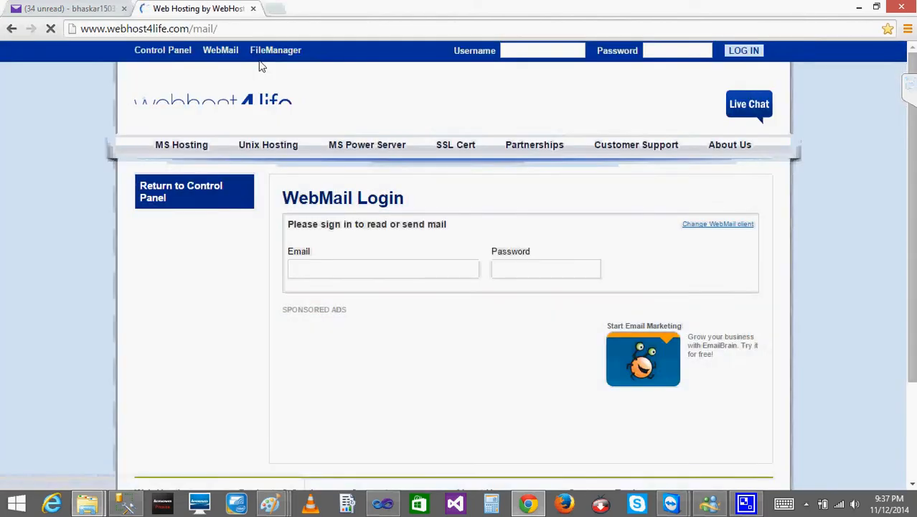
{"action": "left_click", "coordinate": [253, 30]}
{"action": "left_click", "coordinate": [252, 31]}
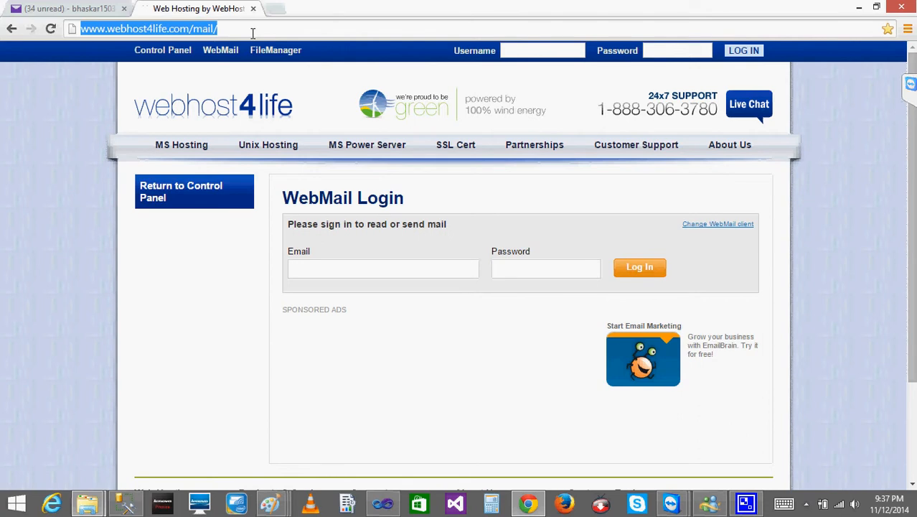
{"action": "type", "text": "google.com"}
{"action": "key", "text": "Return"}
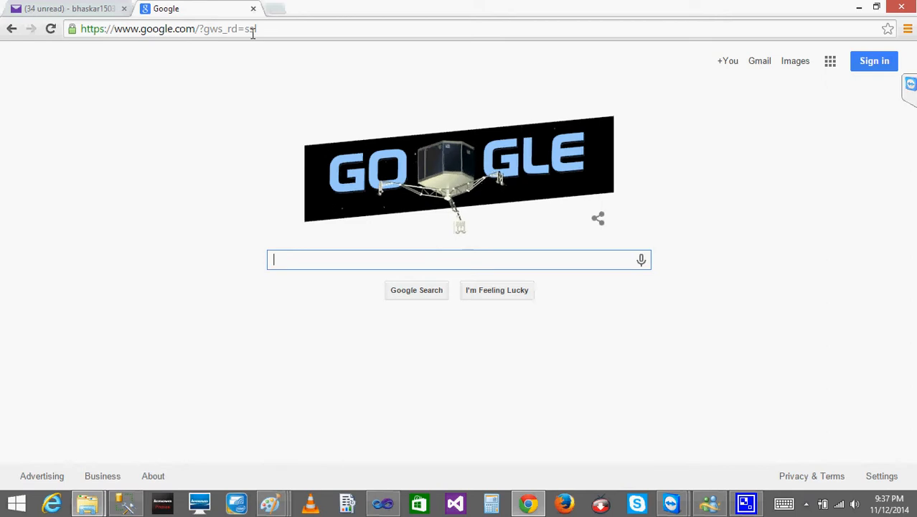
Step: Search Google for "an item with the same key already exists ssis"
{"action": "type", "text": "an ite"}
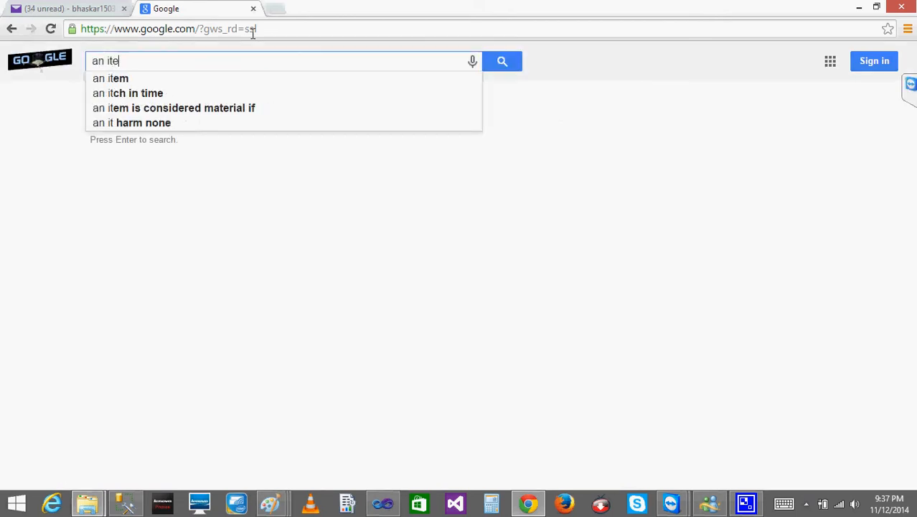
{"action": "type", "text": "m with"}
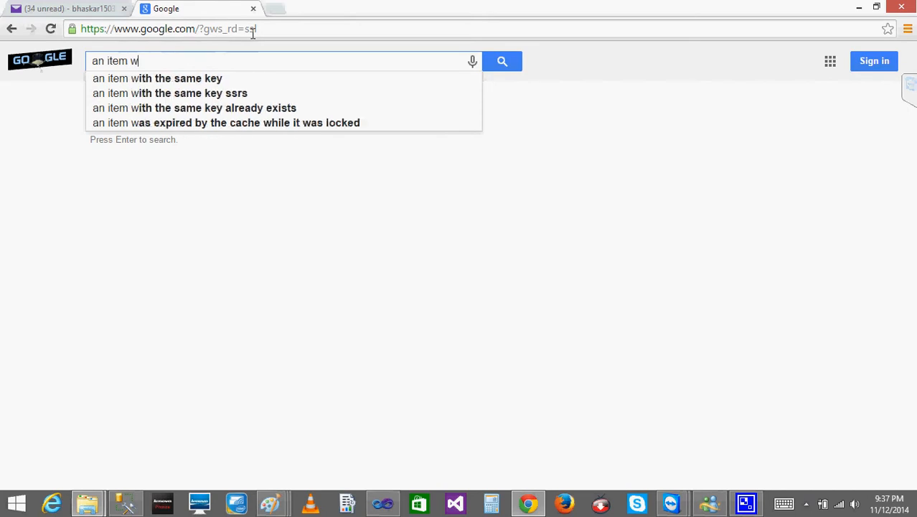
{"action": "left_click", "coordinate": [216, 107]}
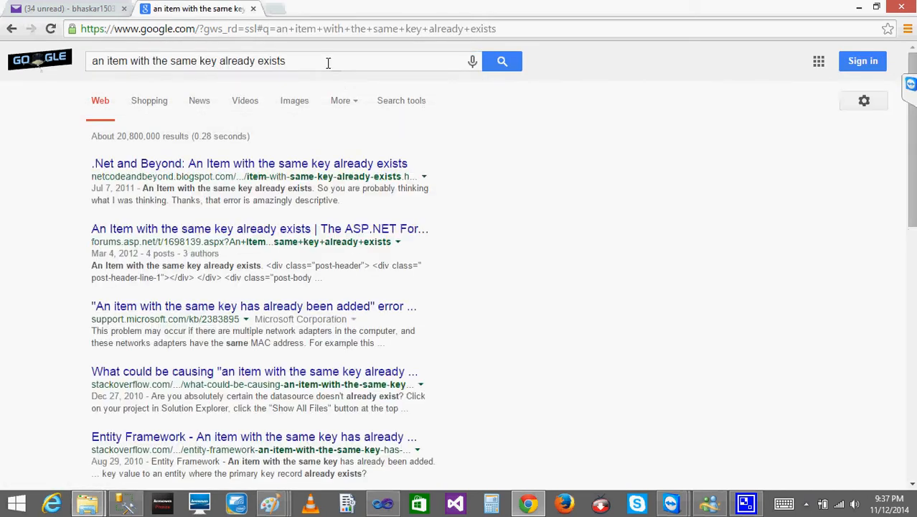
{"action": "left_click", "coordinate": [327, 63]}
{"action": "type", "text": "ssis"}
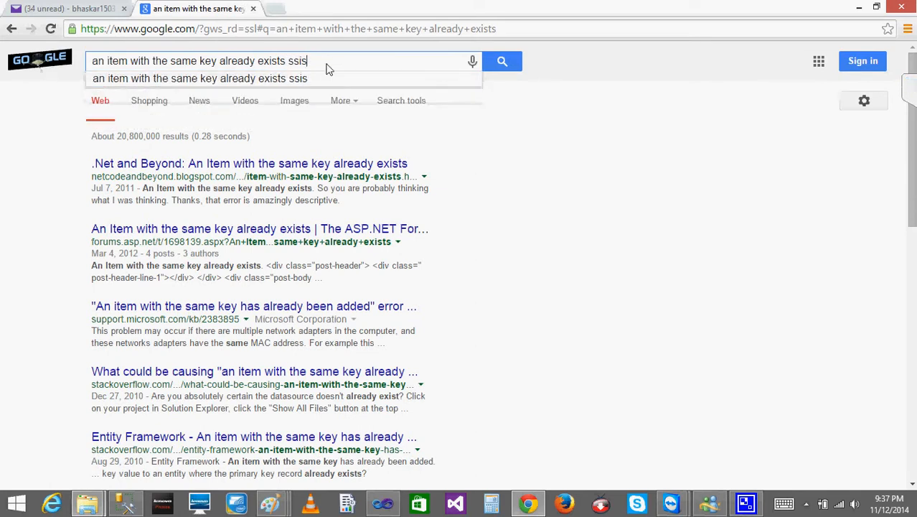
Step: Open the ETL/BI Blogger article on the SSIS 2012 same-key error and read its explanation and fix
{"action": "left_click", "coordinate": [245, 165]}
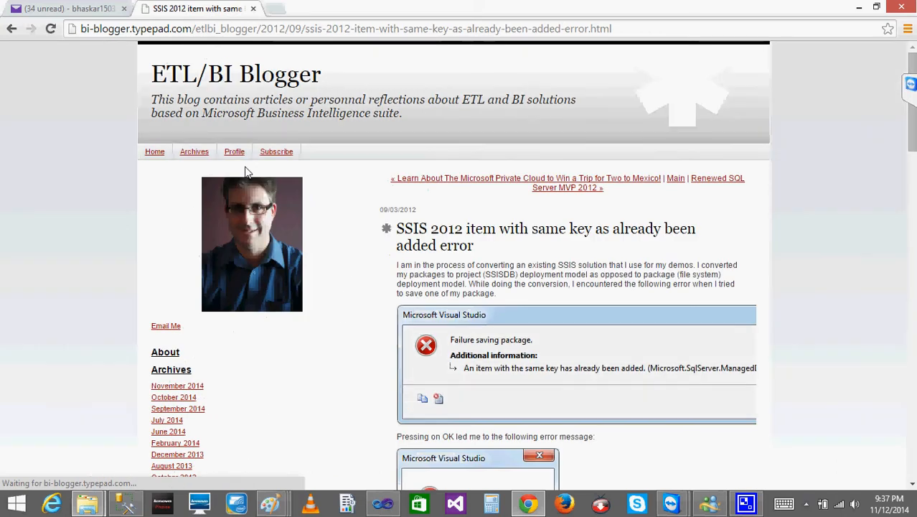
{"action": "scroll", "coordinate": [245, 172], "scroll_direction": "down", "scroll_amount": 1}
{"action": "scroll", "coordinate": [244, 172], "scroll_direction": "down", "scroll_amount": 5}
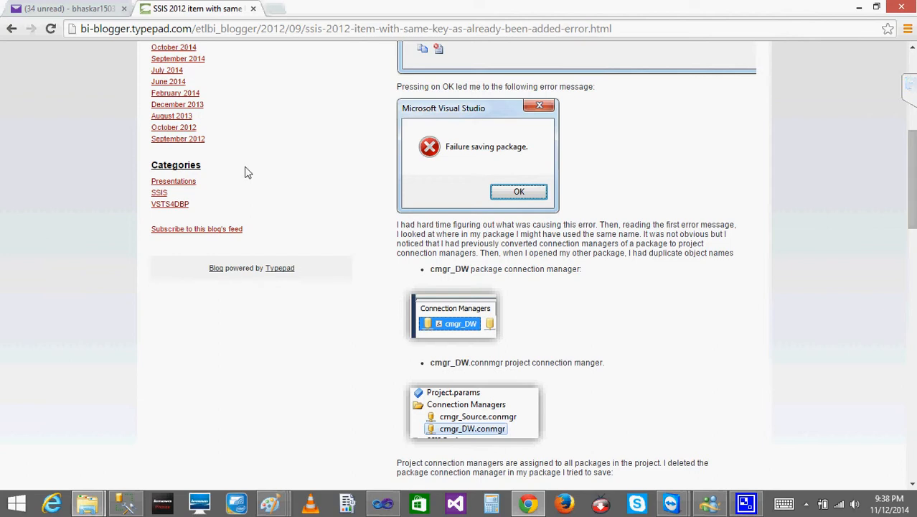
{"action": "scroll", "coordinate": [244, 172], "scroll_direction": "down", "scroll_amount": 3}
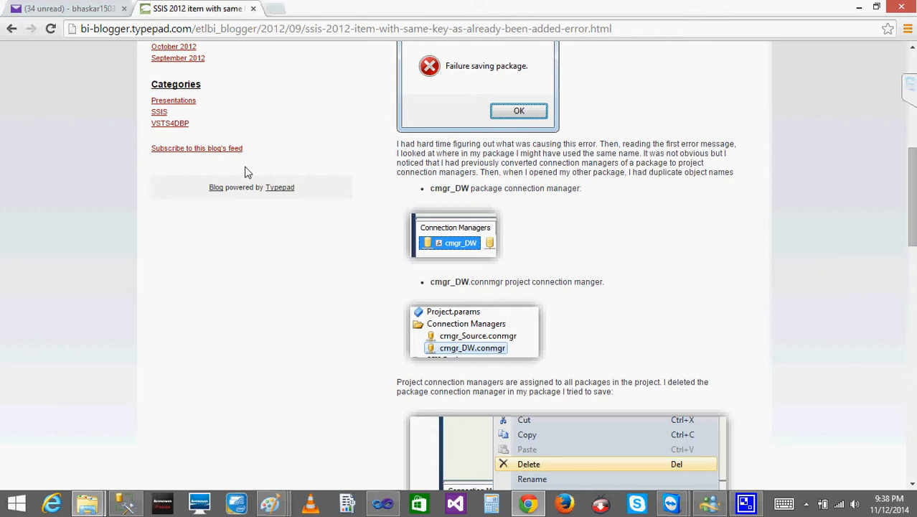
{"action": "scroll", "coordinate": [245, 172], "scroll_direction": "down", "scroll_amount": 5}
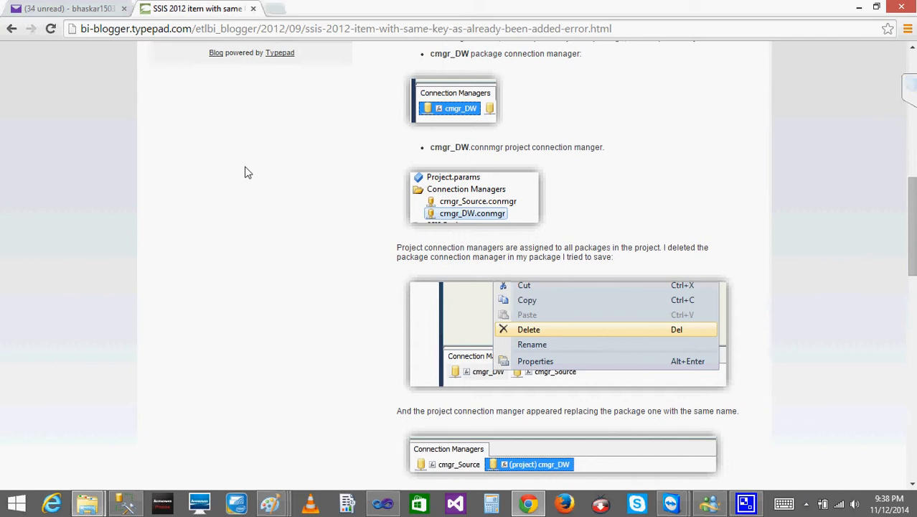
{"action": "scroll", "coordinate": [245, 172], "scroll_direction": "down", "scroll_amount": 6}
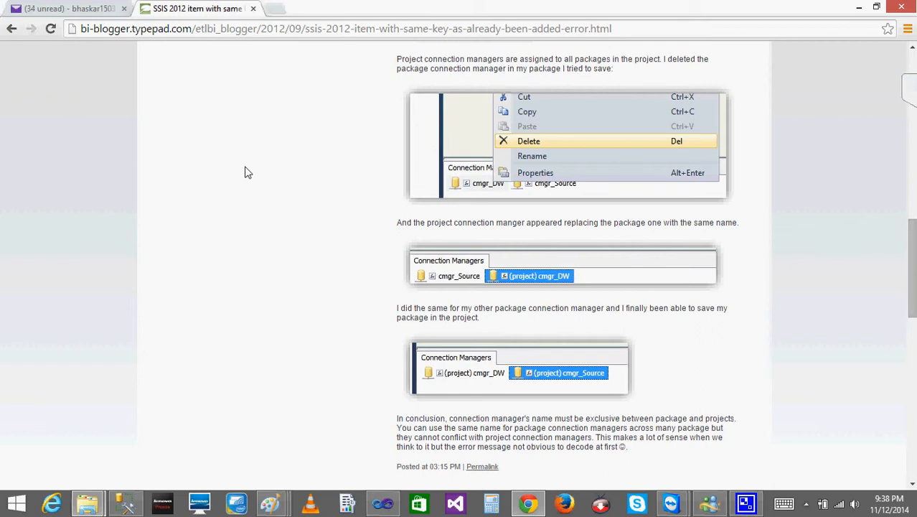
{"action": "scroll", "coordinate": [245, 172], "scroll_direction": "up", "scroll_amount": 12}
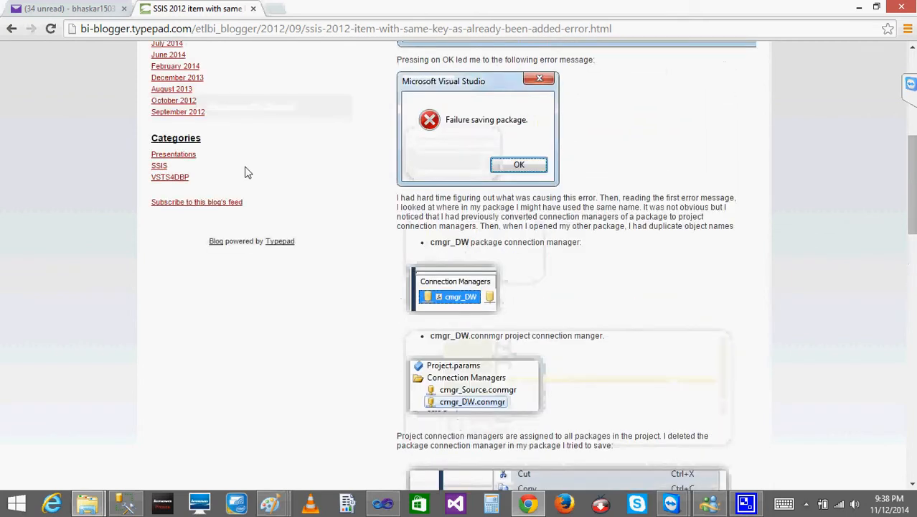
Step: Switch back to Visual Studio and delete Execute SQL Task_1 from the For Loop Container
{"action": "left_click", "coordinate": [858, 7]}
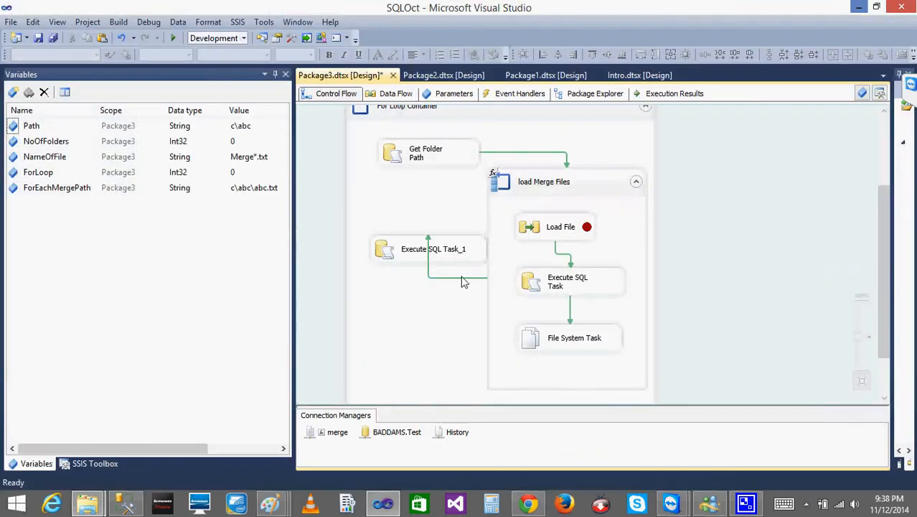
{"action": "left_click", "coordinate": [385, 249]}
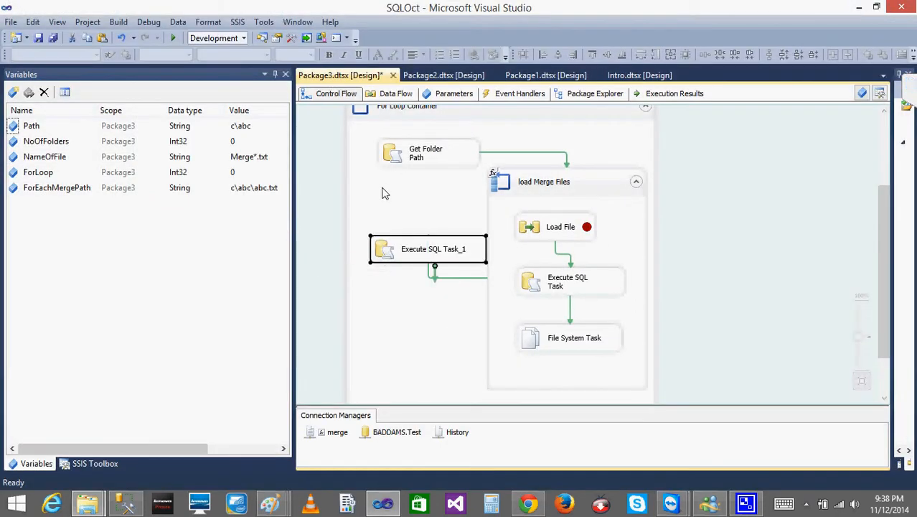
{"action": "left_click", "coordinate": [381, 191]}
{"action": "left_click", "coordinate": [404, 256]}
{"action": "key", "text": "Delete"}
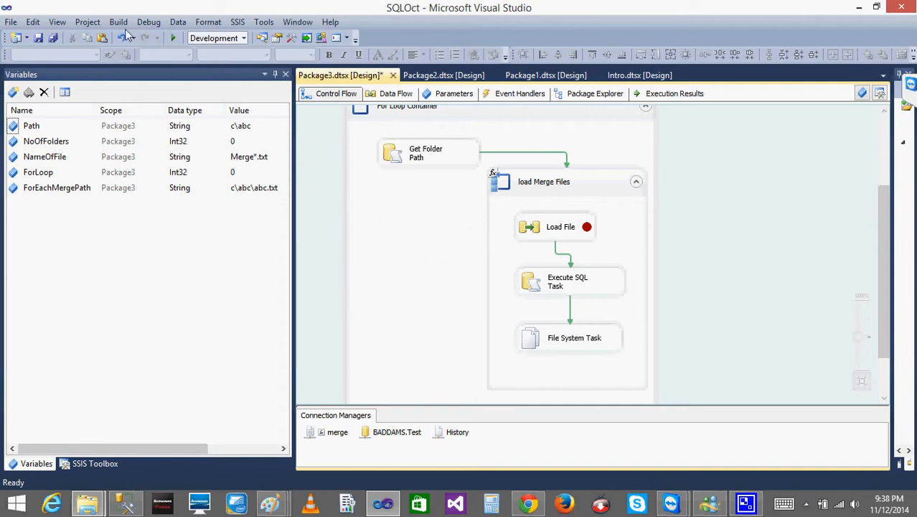
Step: Try twice to save Package3.dtsx without Execute SQL Task_1, dismissing the error messages each time
{"action": "left_click", "coordinate": [39, 38]}
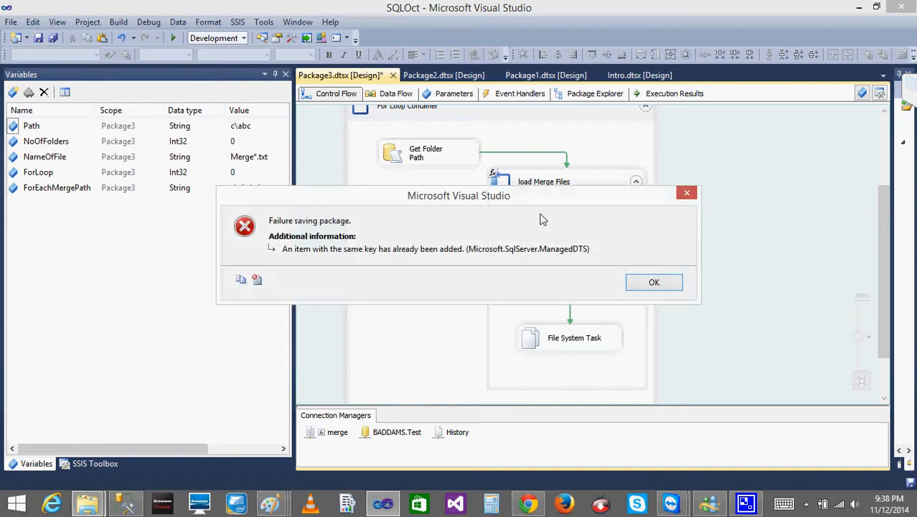
{"action": "left_click", "coordinate": [654, 283]}
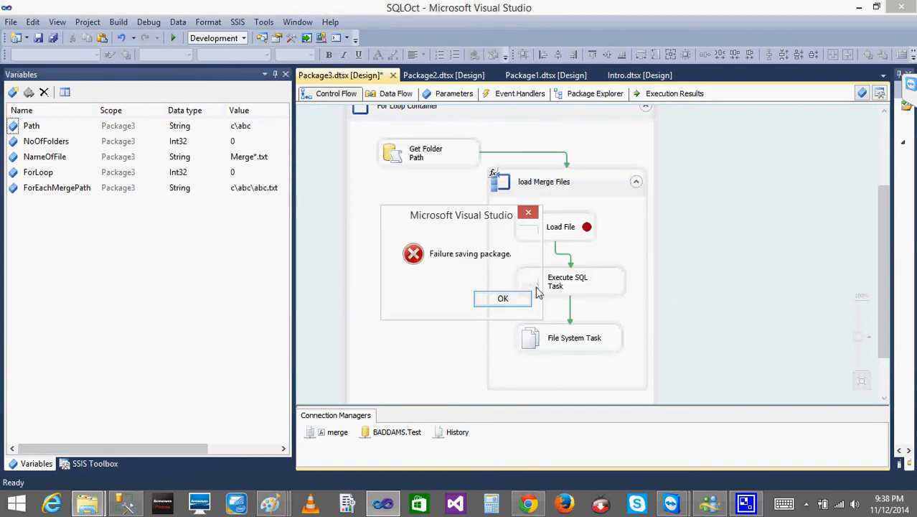
{"action": "left_click", "coordinate": [515, 299]}
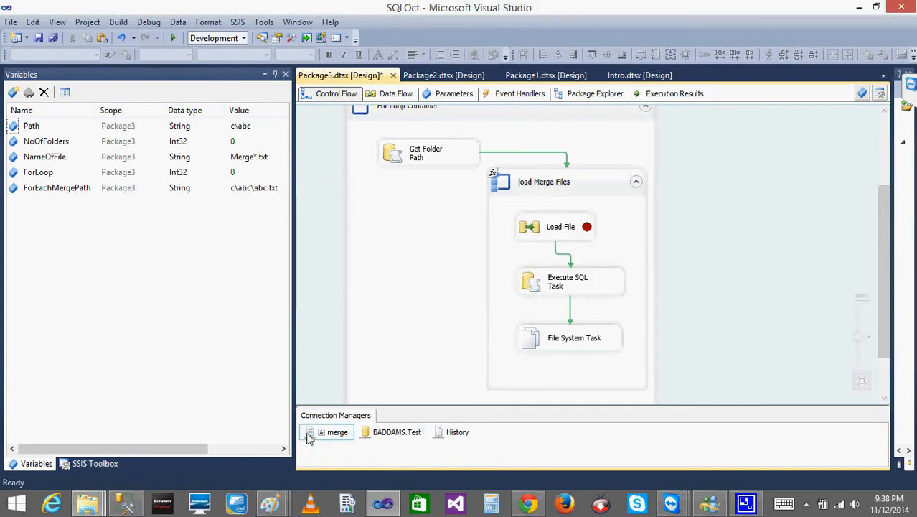
{"action": "left_click", "coordinate": [370, 435]}
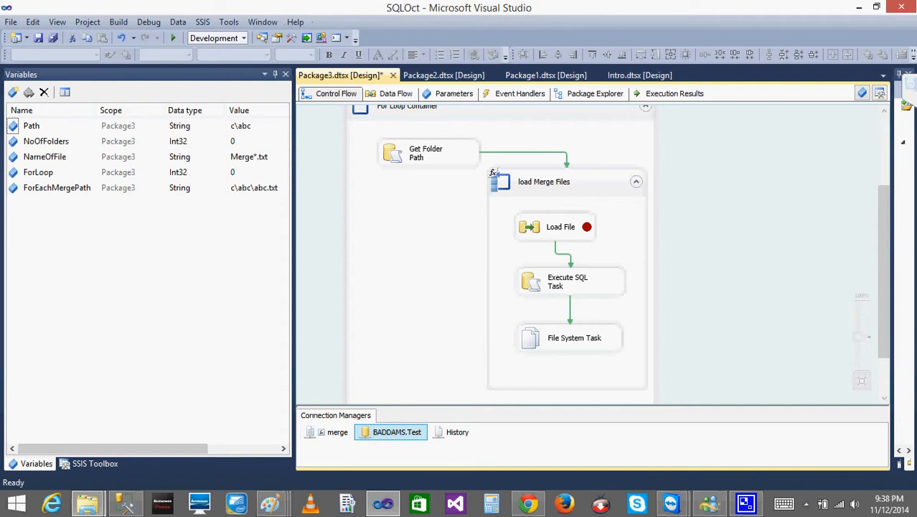
{"action": "left_click_drag", "start_coordinate": [883, 250], "coordinate": [881, 207]}
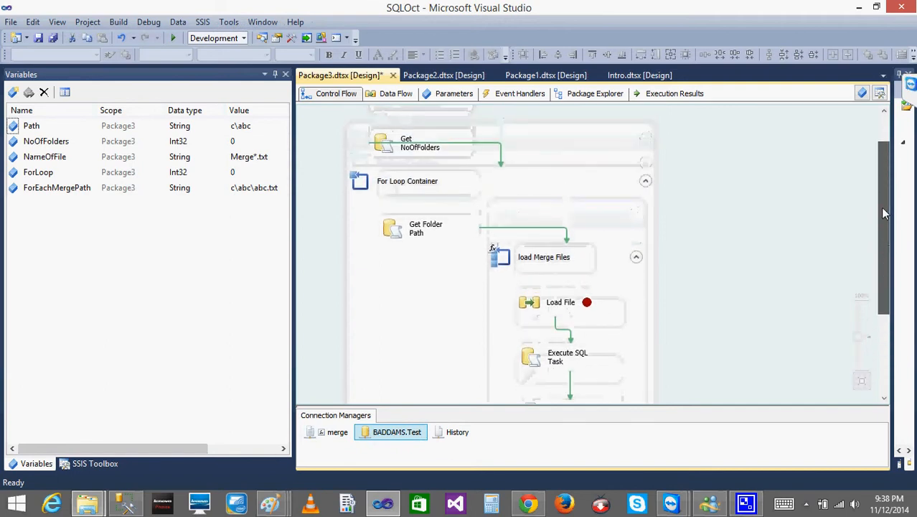
{"action": "left_click", "coordinate": [546, 365]}
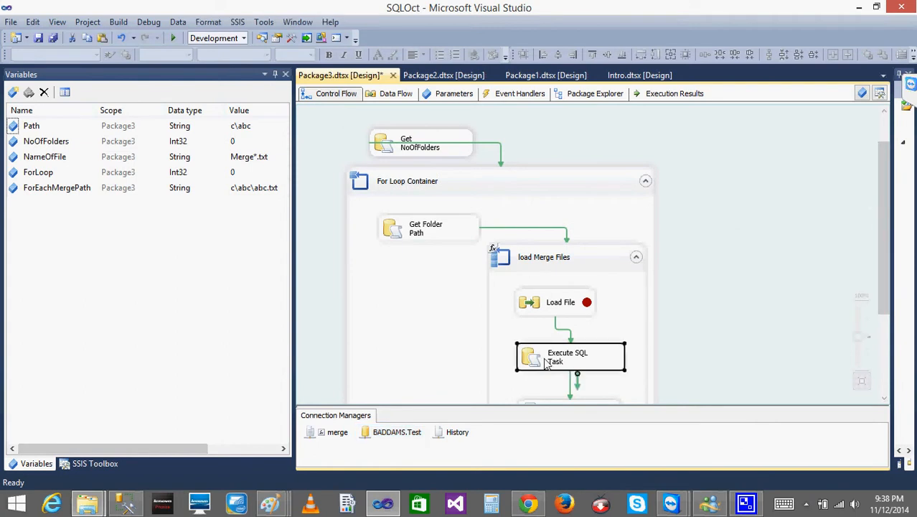
{"action": "left_click", "coordinate": [39, 38]}
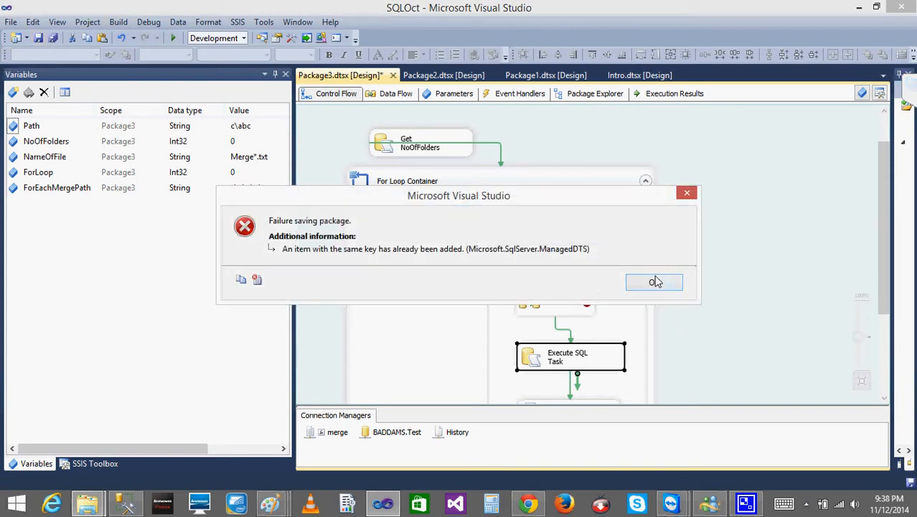
{"action": "left_click", "coordinate": [654, 282]}
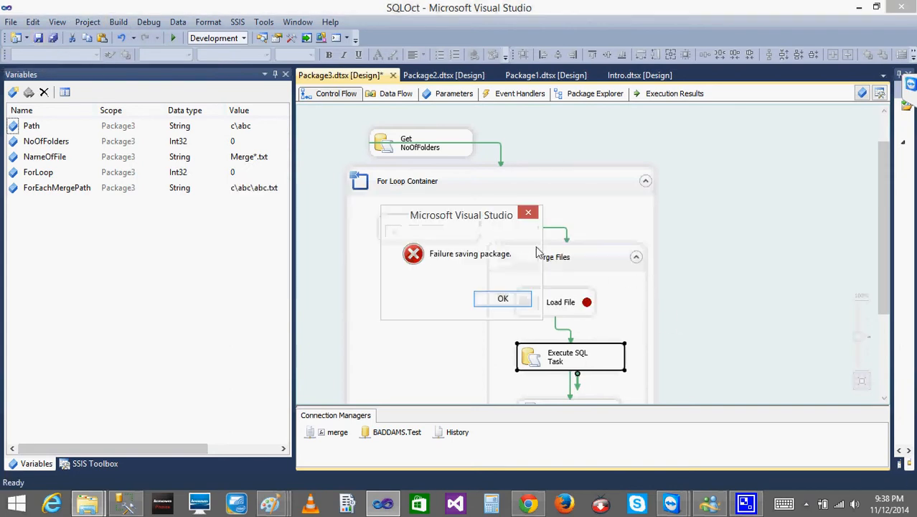
{"action": "left_click", "coordinate": [503, 298]}
Step: Delete the connector between Get Folder Path and load Merge Files, and move load Merge Files outside the For Loop Container
{"action": "scroll", "coordinate": [538, 231], "scroll_direction": "down", "scroll_amount": 1}
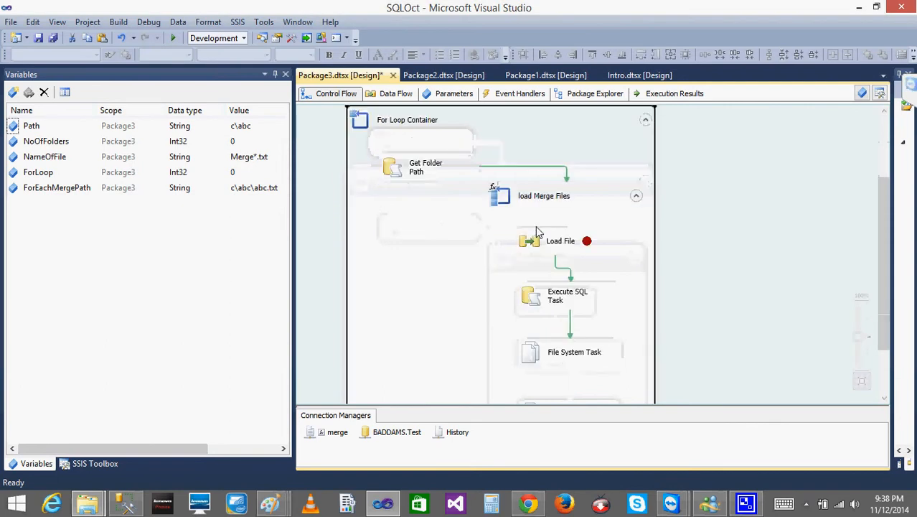
{"action": "left_click", "coordinate": [536, 166]}
{"action": "key", "text": "Delete"}
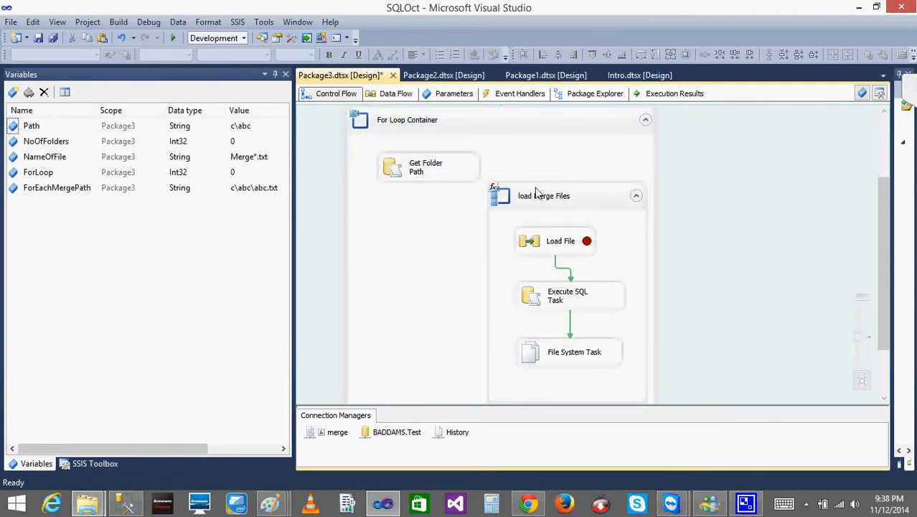
{"action": "left_click_drag", "start_coordinate": [540, 192], "coordinate": [746, 190]}
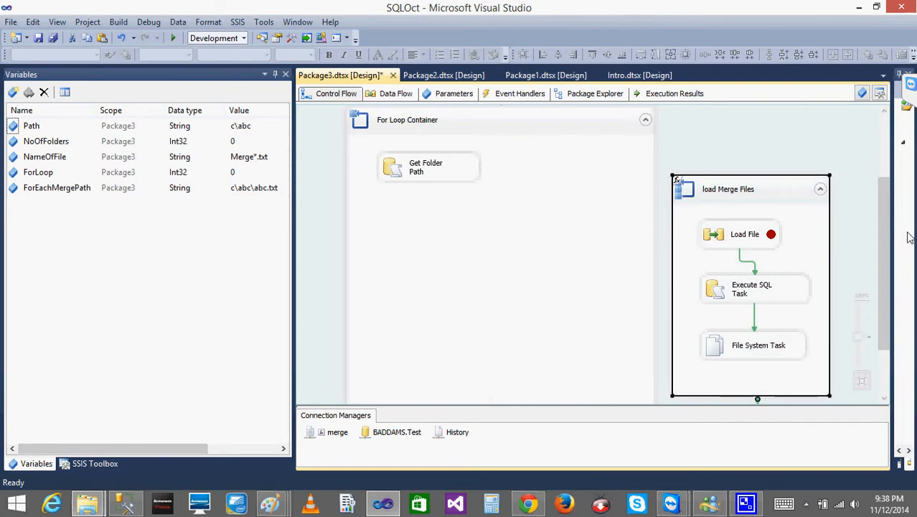
Step: Delete the For Loop Container and try to run the package, dismissing the error messages
{"action": "scroll", "coordinate": [886, 183], "scroll_direction": "up", "scroll_amount": 2}
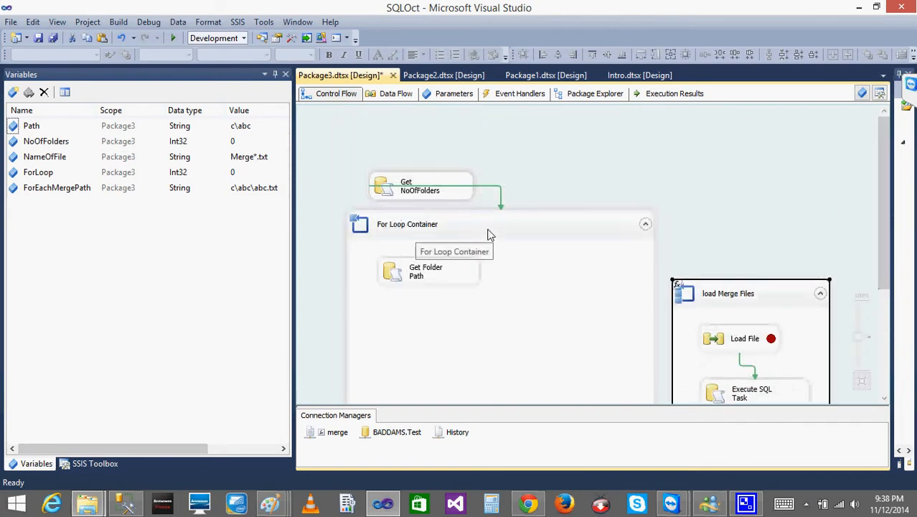
{"action": "scroll", "coordinate": [488, 231], "scroll_direction": "down", "scroll_amount": 2}
{"action": "scroll", "coordinate": [488, 232], "scroll_direction": "up", "scroll_amount": 1}
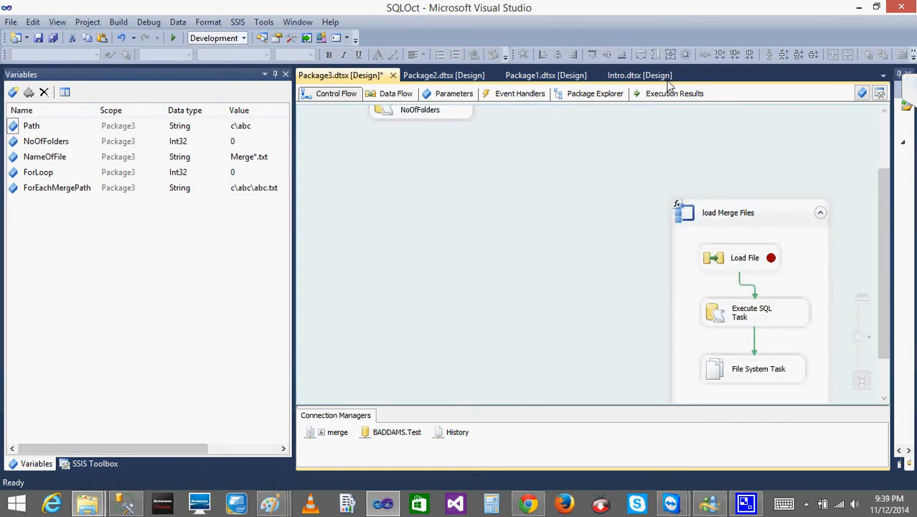
{"action": "scroll", "coordinate": [411, 113], "scroll_direction": "up", "scroll_amount": 1}
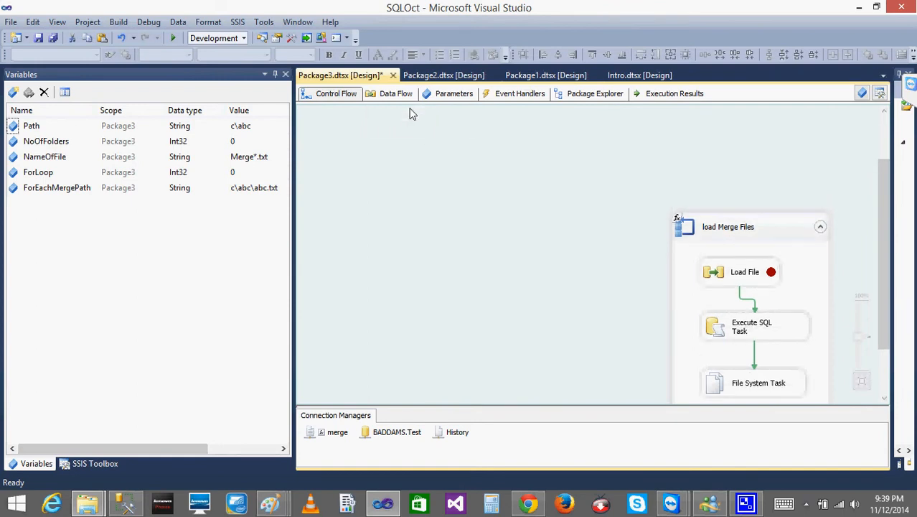
{"action": "left_click", "coordinate": [174, 39]}
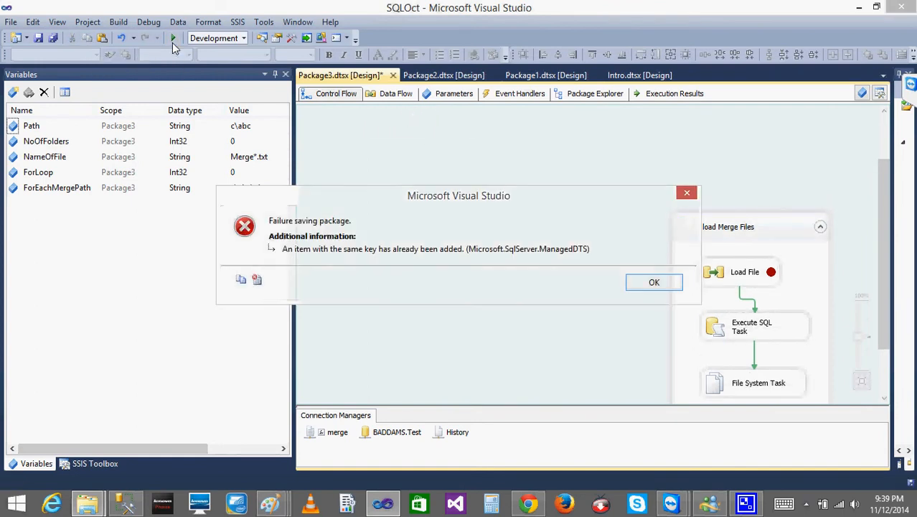
{"action": "left_click", "coordinate": [653, 282]}
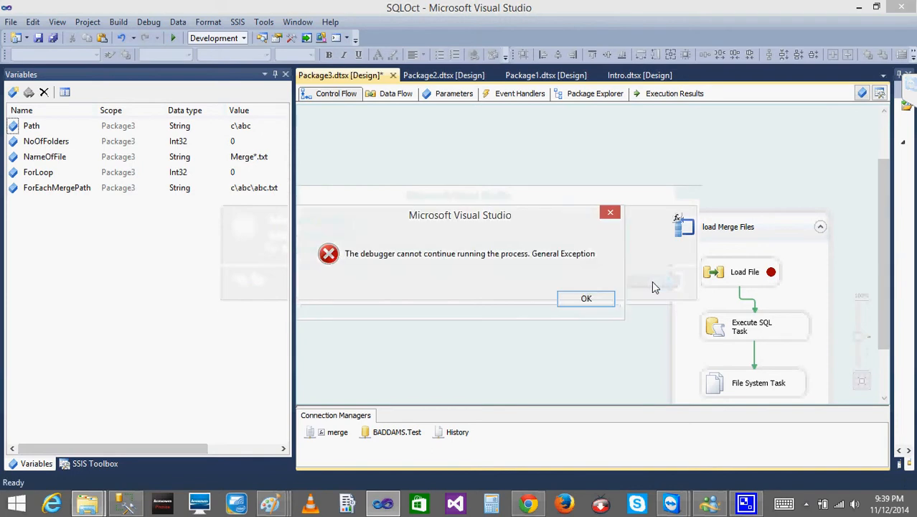
{"action": "left_click", "coordinate": [584, 297]}
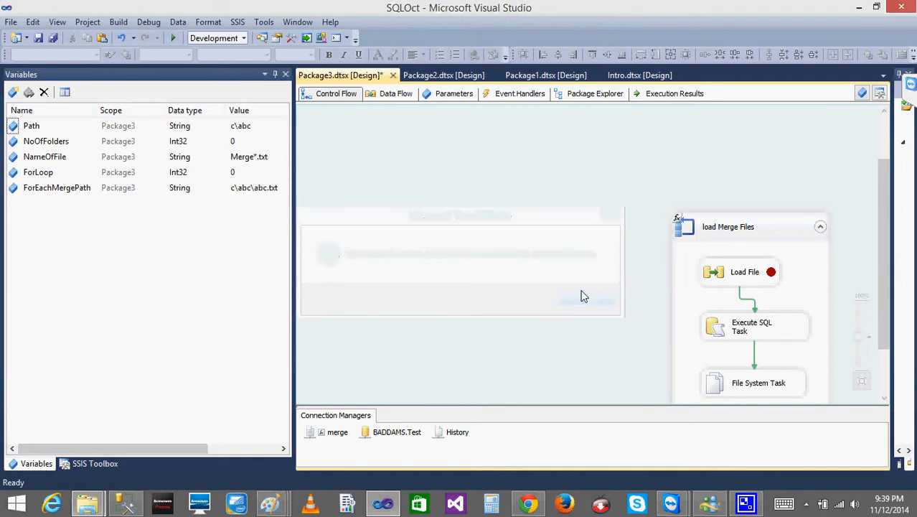
Step: Undo the For Loop Container deletion, the move of load Merge Files and the deletion of its incoming connector
{"action": "key", "text": "ctrl+z"}
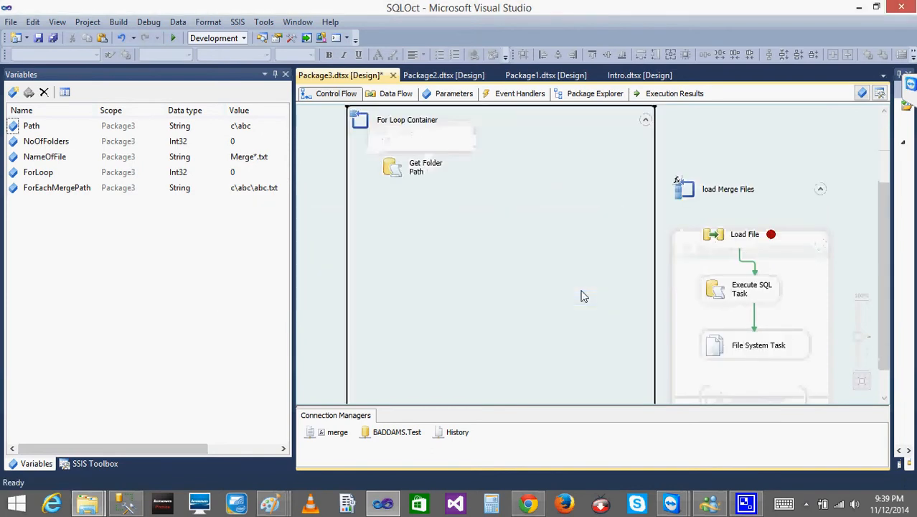
{"action": "key", "text": "ctrl+z"}
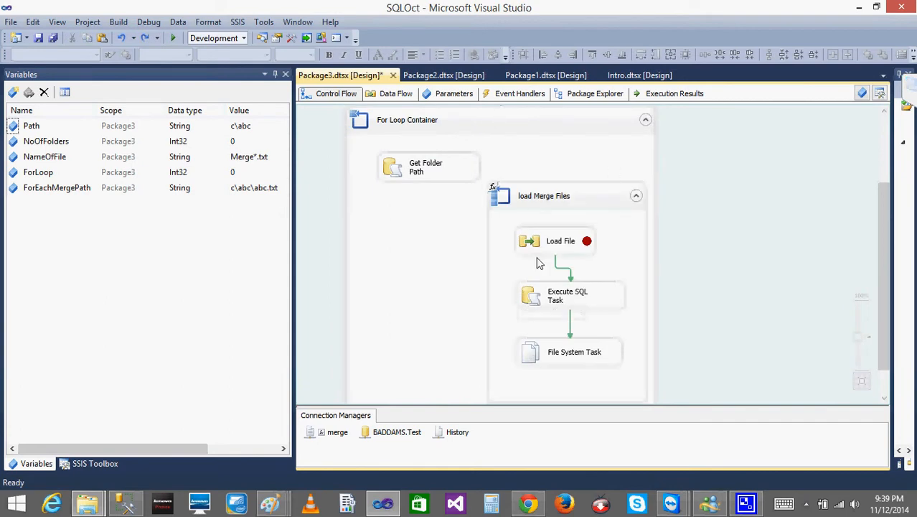
{"action": "left_click", "coordinate": [544, 197]}
{"action": "key", "text": "ctrl+z"}
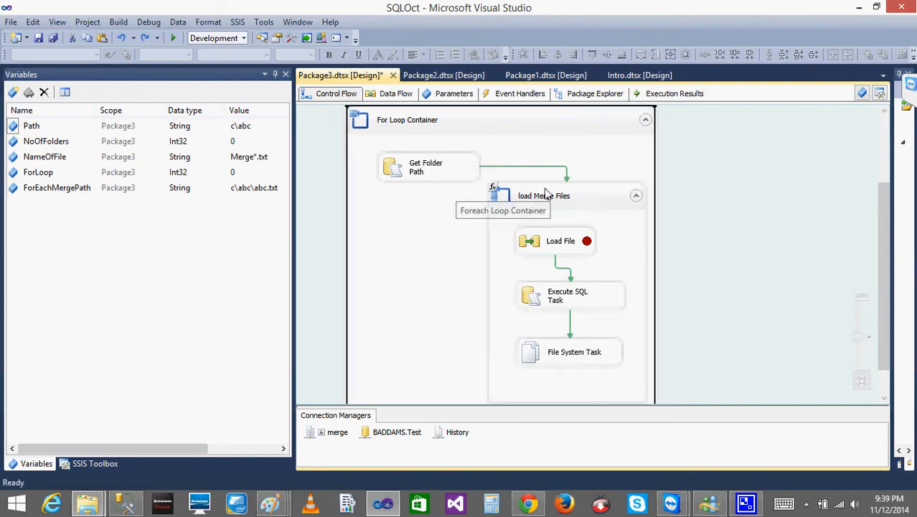
Step: Disable the load Merge Files container and try to save Package3.dtsx, dismissing the error message
{"action": "right_click", "coordinate": [546, 192]}
{"action": "left_click", "coordinate": [595, 211]}
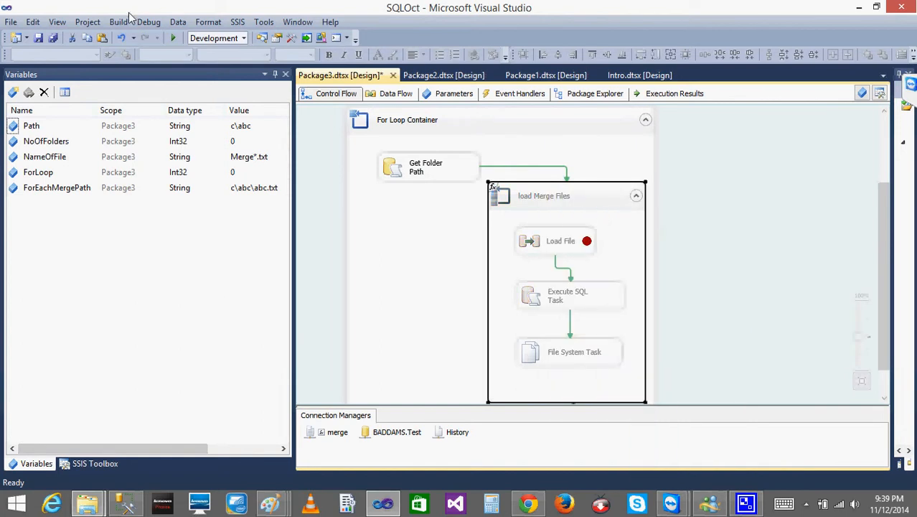
{"action": "left_click", "coordinate": [38, 37]}
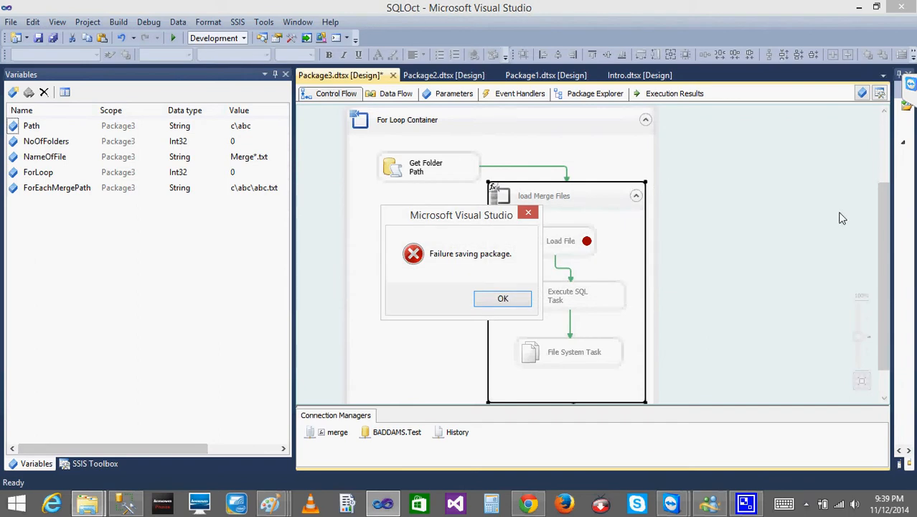
{"action": "left_click", "coordinate": [492, 300]}
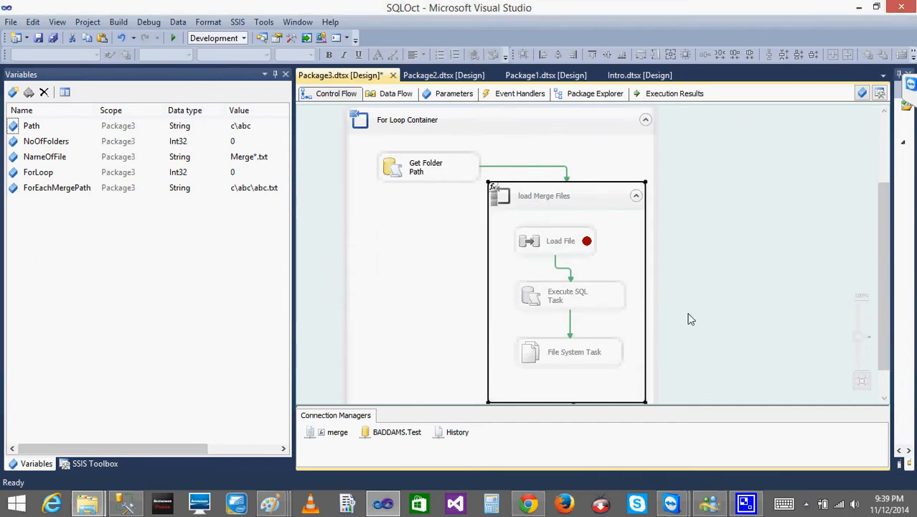
Step: Check which connection manager the Flat File Source in the Load File data flow uses, and return to the control flow
{"action": "left_click_drag", "start_coordinate": [878, 246], "coordinate": [888, 150]}
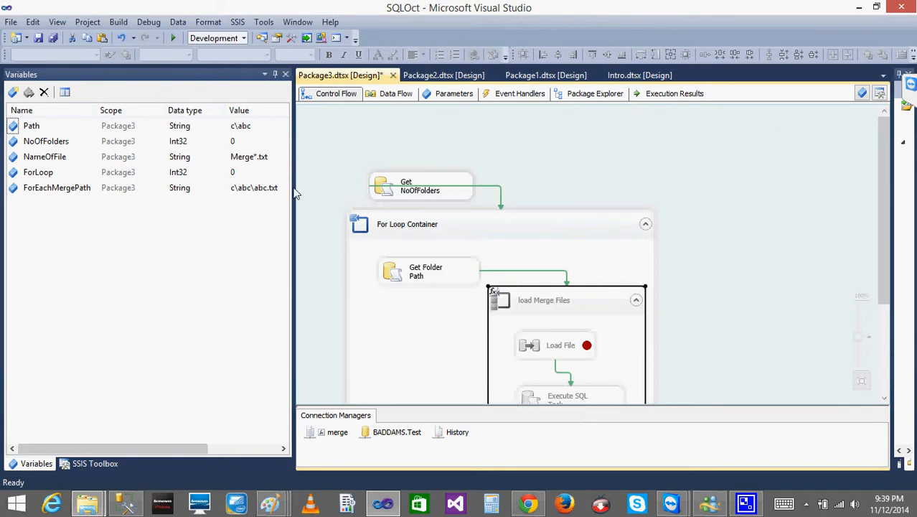
{"action": "double_click", "coordinate": [550, 347]}
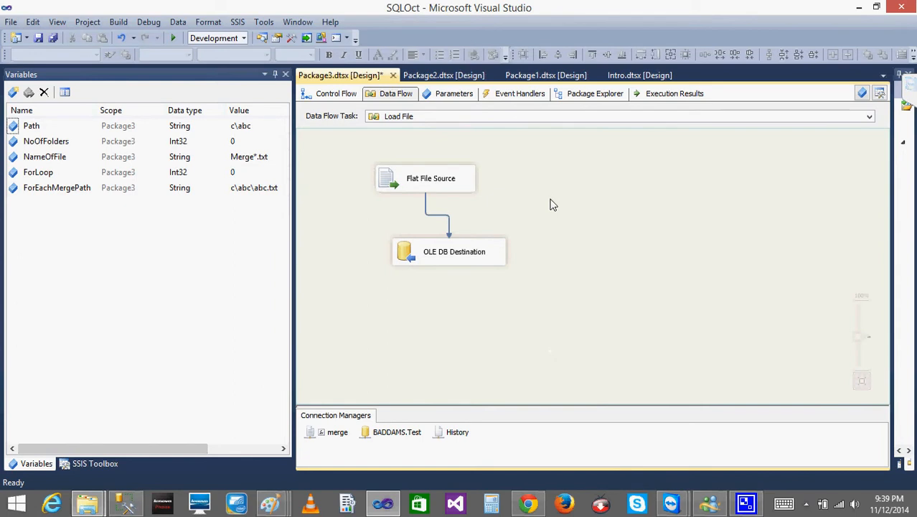
{"action": "double_click", "coordinate": [391, 181]}
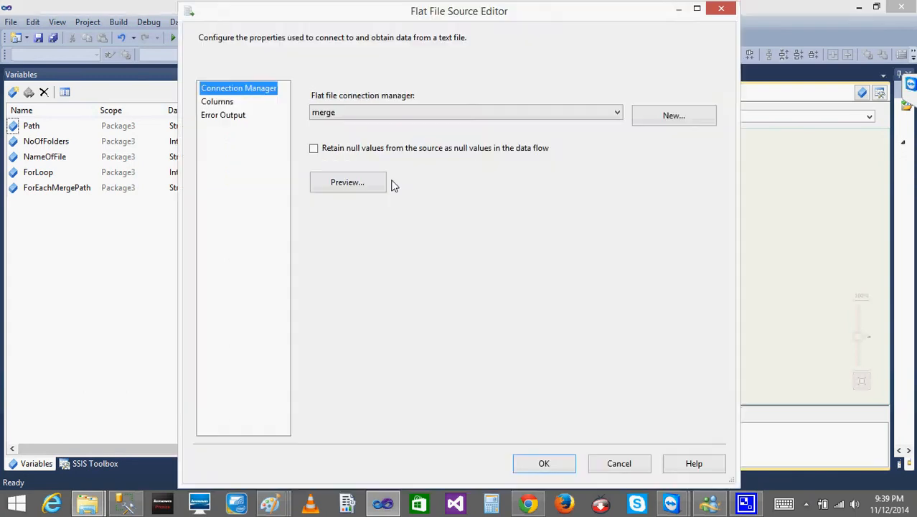
{"action": "left_click", "coordinate": [543, 463]}
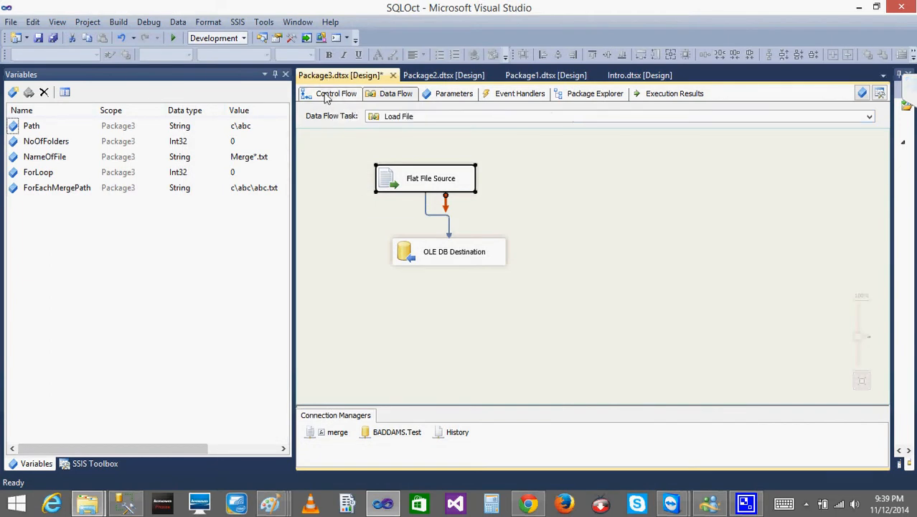
{"action": "left_click", "coordinate": [327, 94]}
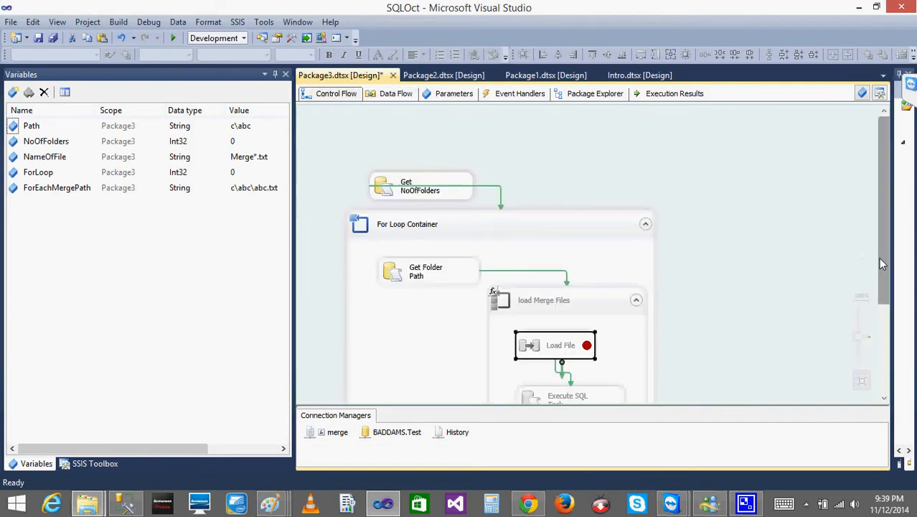
Step: Review the general, parameter mapping, result set and expression settings of the Get Folder Path task, and close its editor without changes
{"action": "left_click_drag", "start_coordinate": [879, 261], "coordinate": [880, 310]}
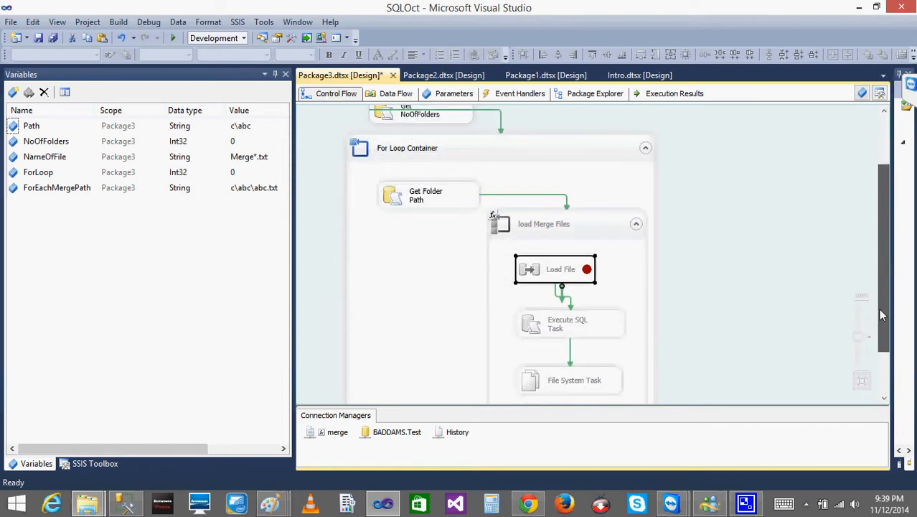
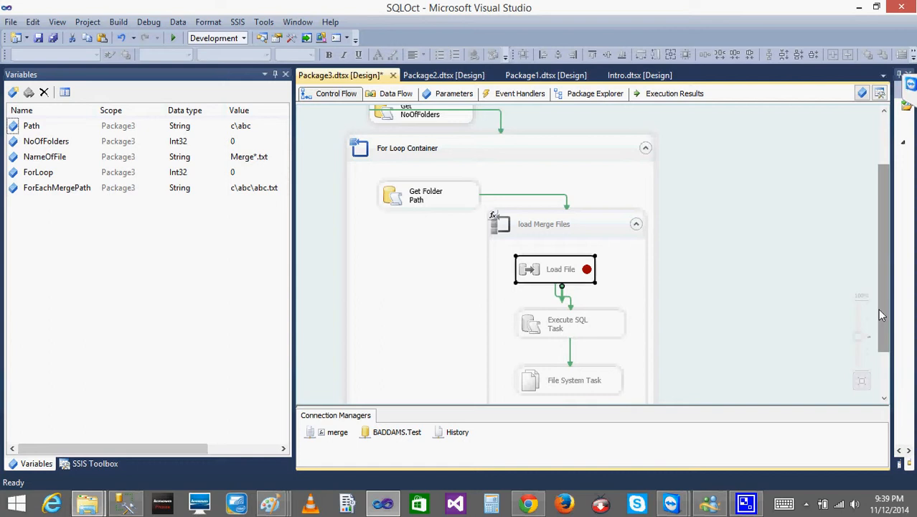
{"action": "left_click_drag", "start_coordinate": [881, 314], "coordinate": [880, 336]}
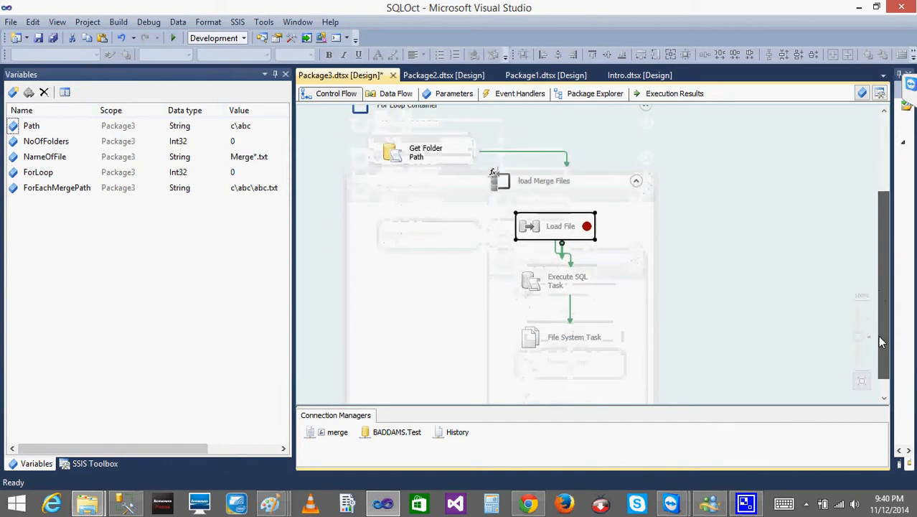
{"action": "left_click", "coordinate": [392, 159]}
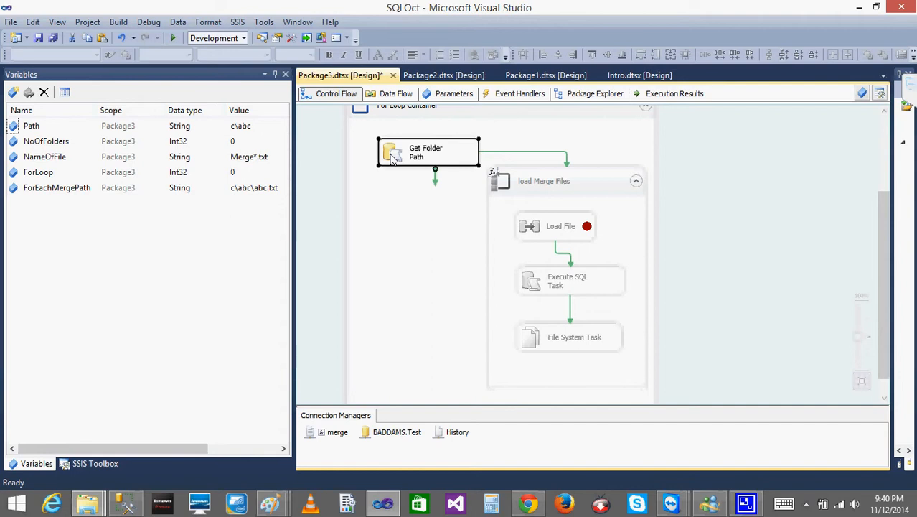
{"action": "double_click", "coordinate": [399, 158]}
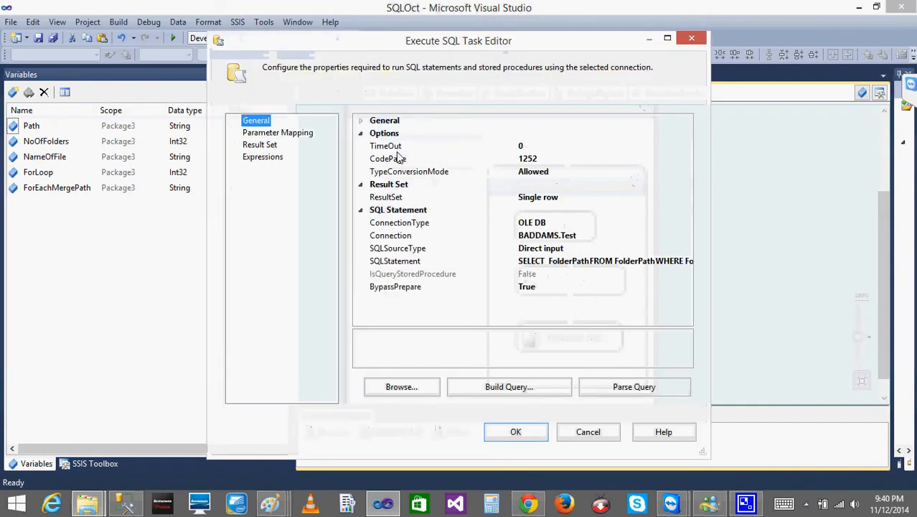
{"action": "left_click", "coordinate": [274, 133]}
{"action": "left_click", "coordinate": [266, 144]}
{"action": "left_click", "coordinate": [265, 156]}
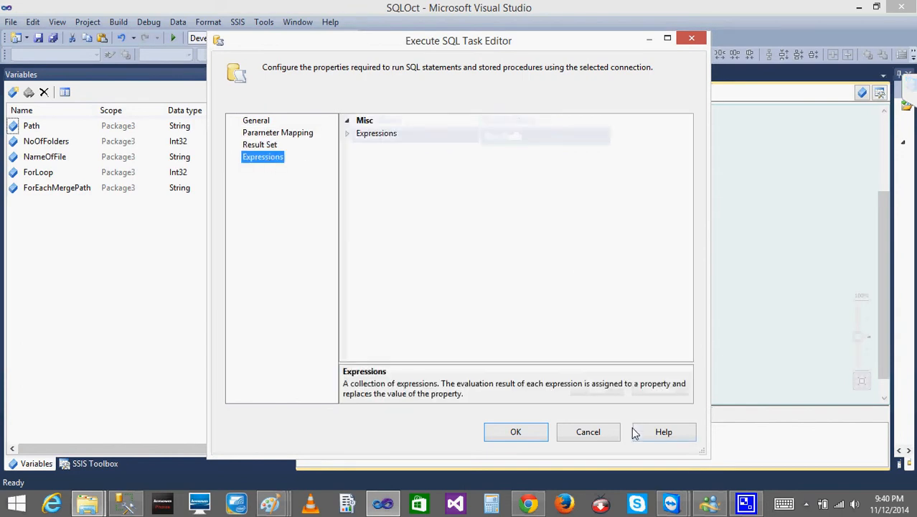
{"action": "left_click", "coordinate": [588, 432]}
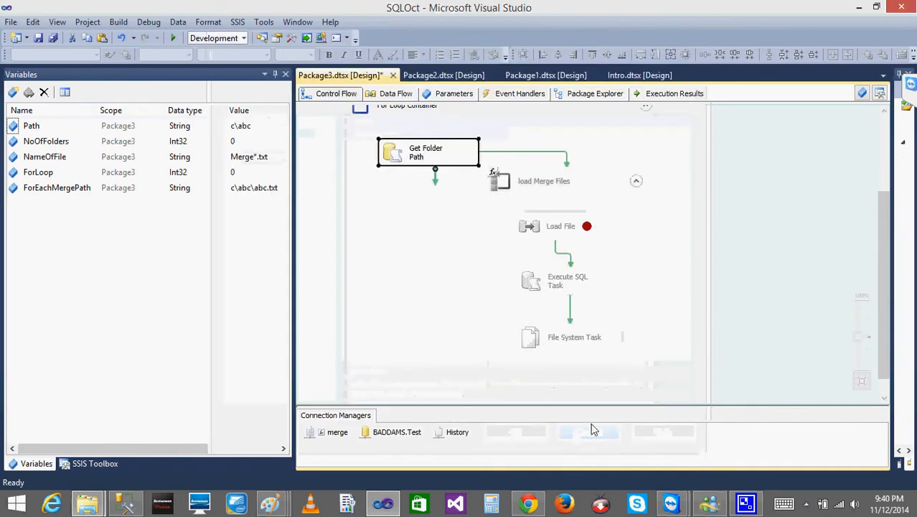
Step: Show the properties of the Get Folder Path task and select its ID value
{"action": "right_click", "coordinate": [433, 162]}
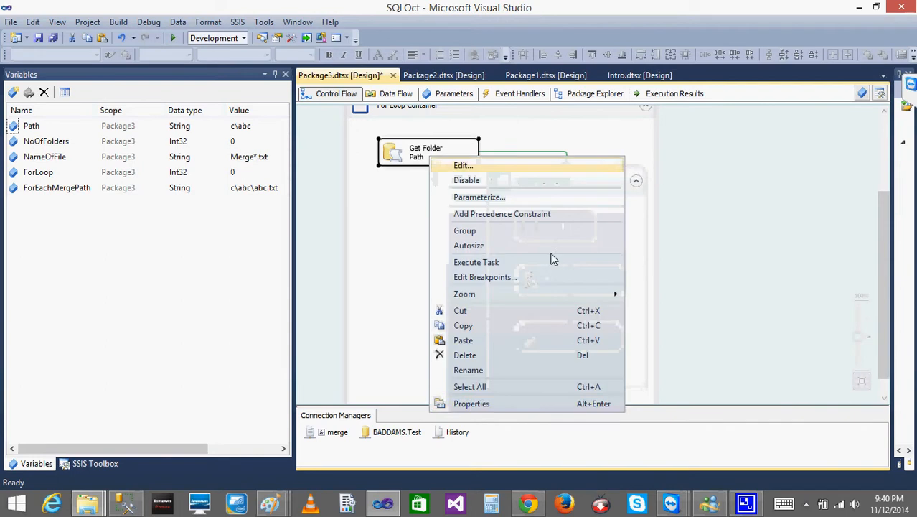
{"action": "left_click", "coordinate": [474, 403]}
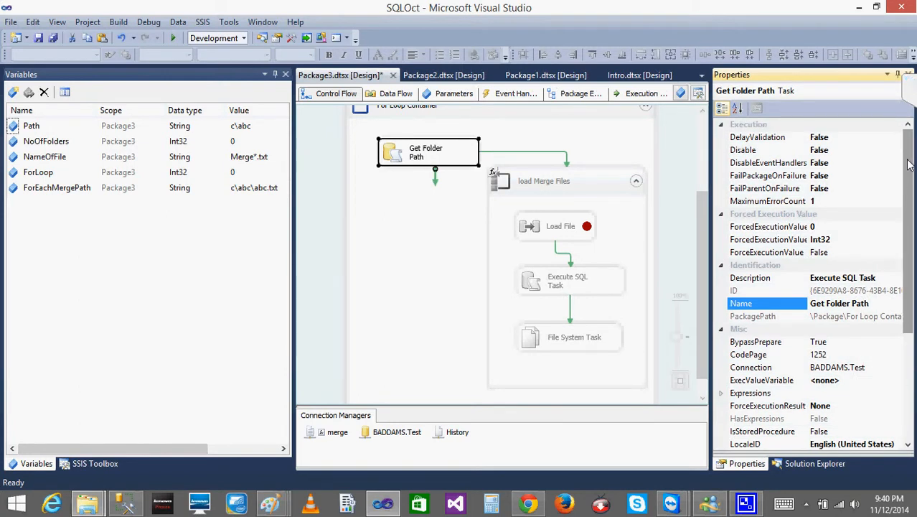
{"action": "scroll", "coordinate": [909, 164], "scroll_direction": "down", "scroll_amount": 4}
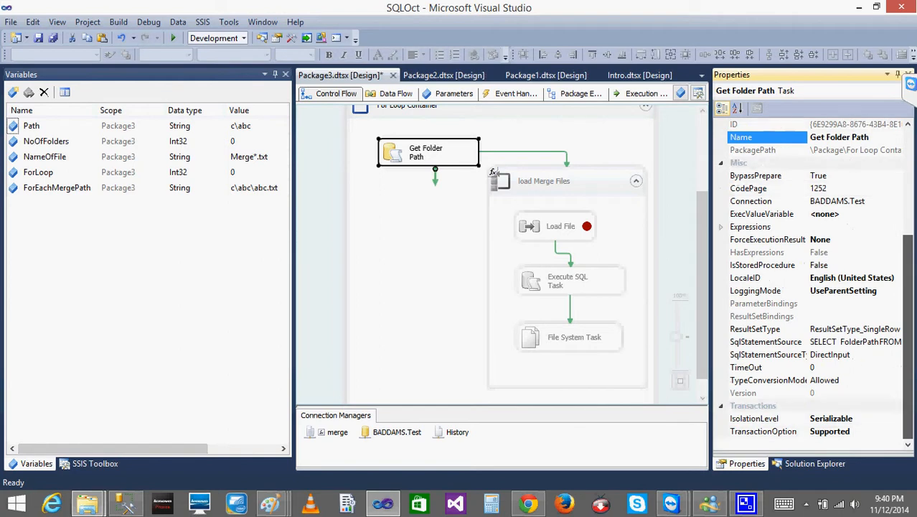
{"action": "scroll", "coordinate": [914, 267], "scroll_direction": "up", "scroll_amount": 4}
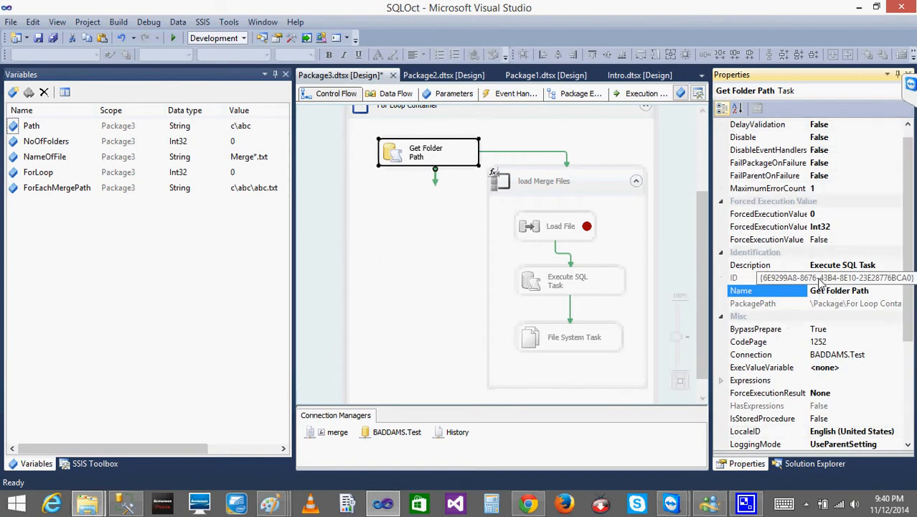
{"action": "left_click", "coordinate": [830, 278]}
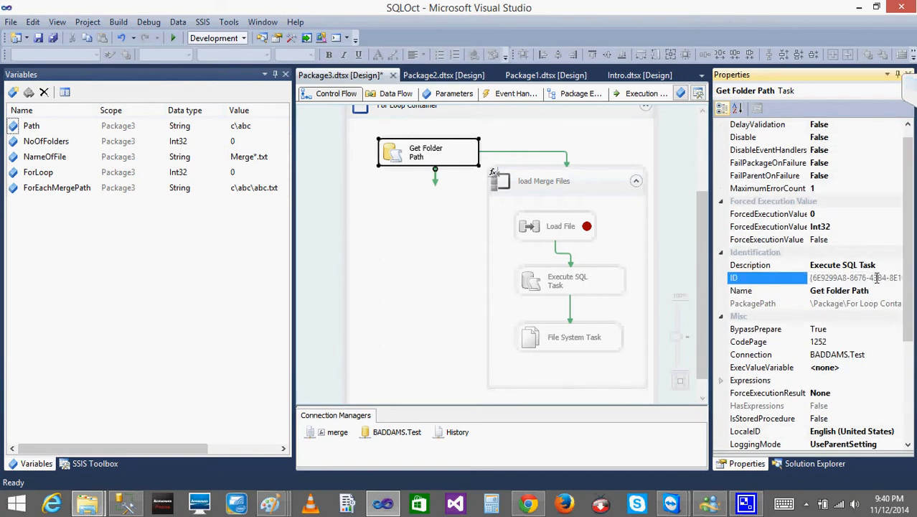
{"action": "right_click", "coordinate": [877, 277]}
{"action": "left_click", "coordinate": [739, 367]}
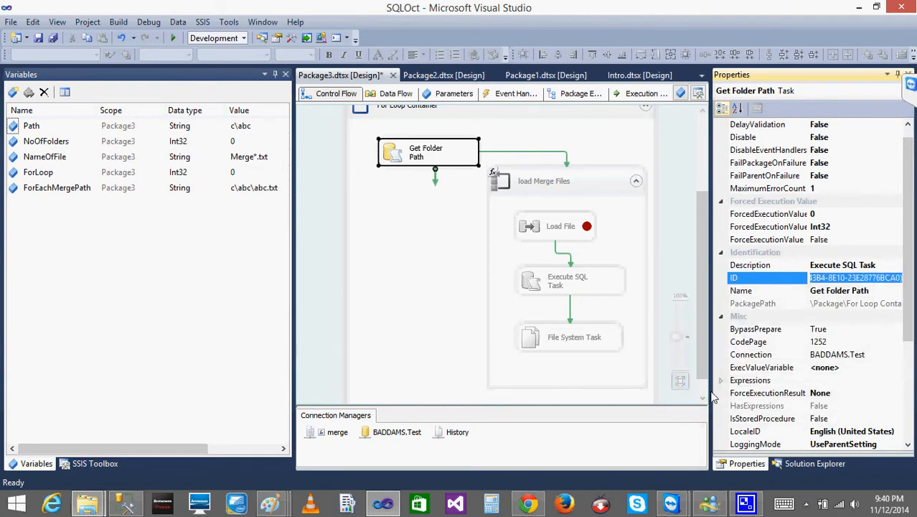
Step: Widen the properties view to read the full ID of Get Folder Path, and narrow it again
{"action": "right_click", "coordinate": [487, 393]}
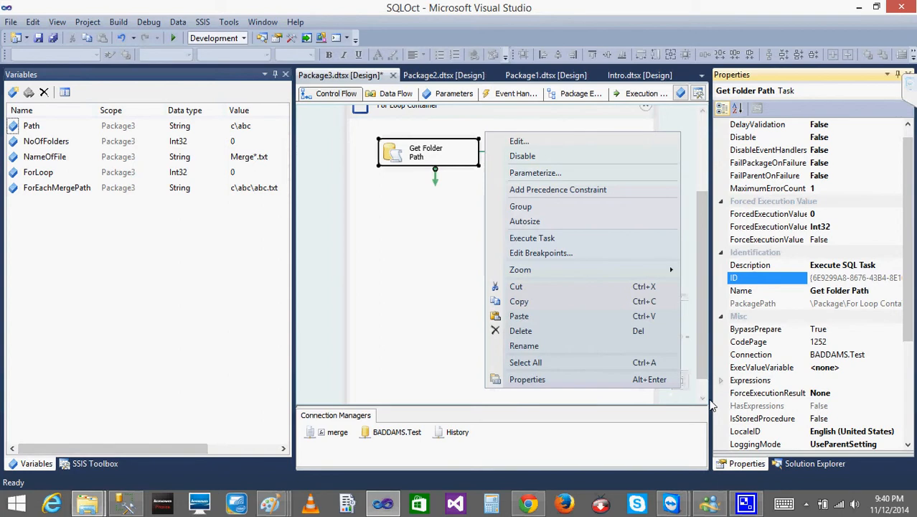
{"action": "left_click", "coordinate": [711, 406]}
{"action": "left_click_drag", "start_coordinate": [710, 405], "coordinate": [539, 373]}
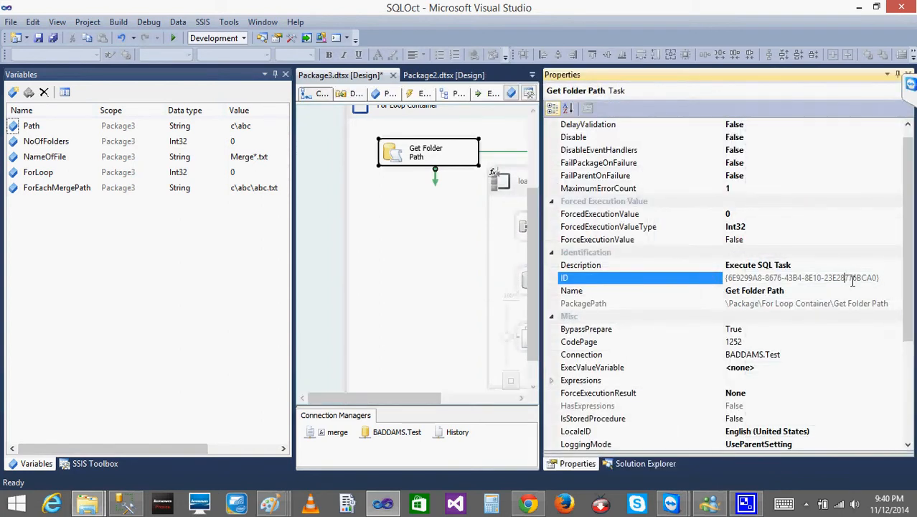
{"action": "right_click", "coordinate": [613, 368]}
{"action": "left_click", "coordinate": [544, 385]}
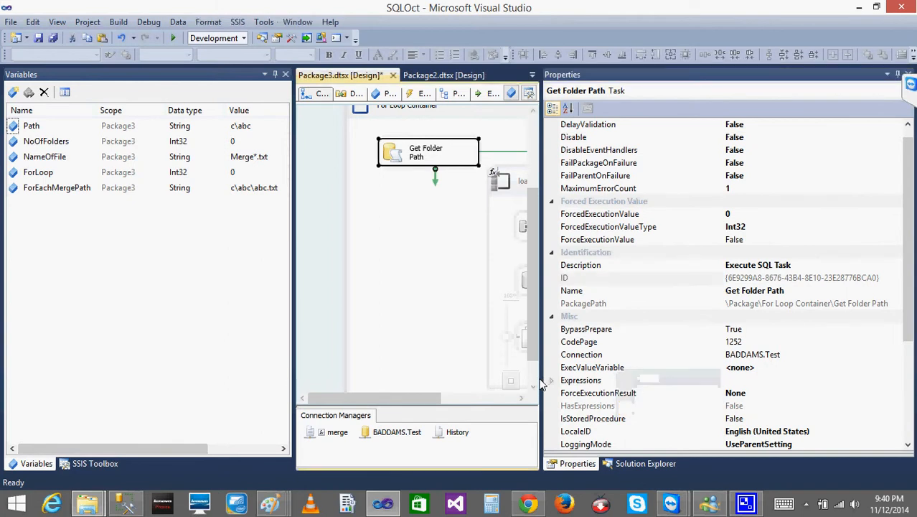
{"action": "left_click_drag", "start_coordinate": [544, 385], "coordinate": [755, 371]}
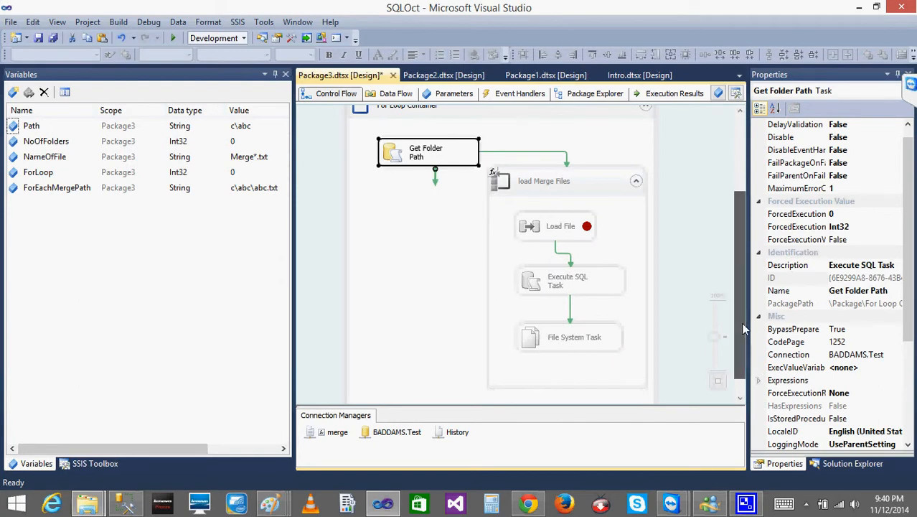
Step: Re-enable the load Merge Files container inside the For Loop Container
{"action": "left_click_drag", "start_coordinate": [740, 322], "coordinate": [732, 299]}
{"action": "left_click", "coordinate": [575, 215]}
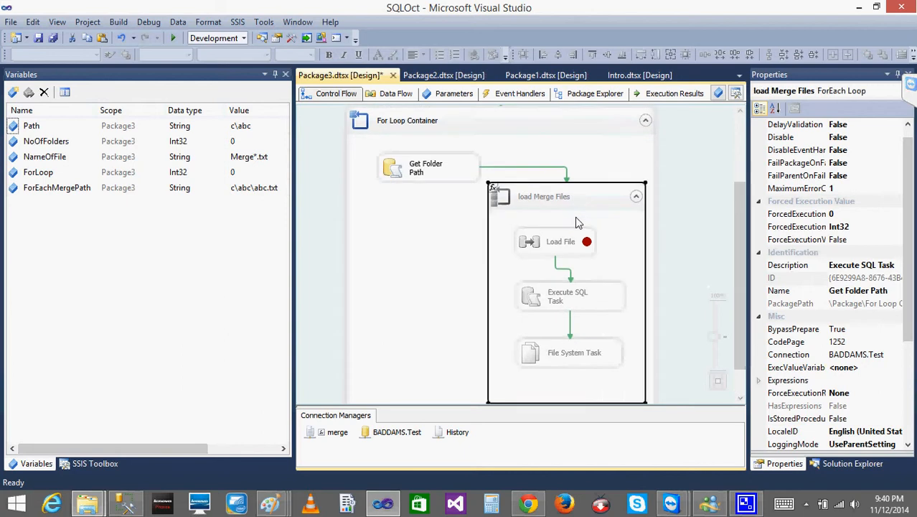
{"action": "right_click", "coordinate": [576, 206]}
{"action": "left_click", "coordinate": [619, 226]}
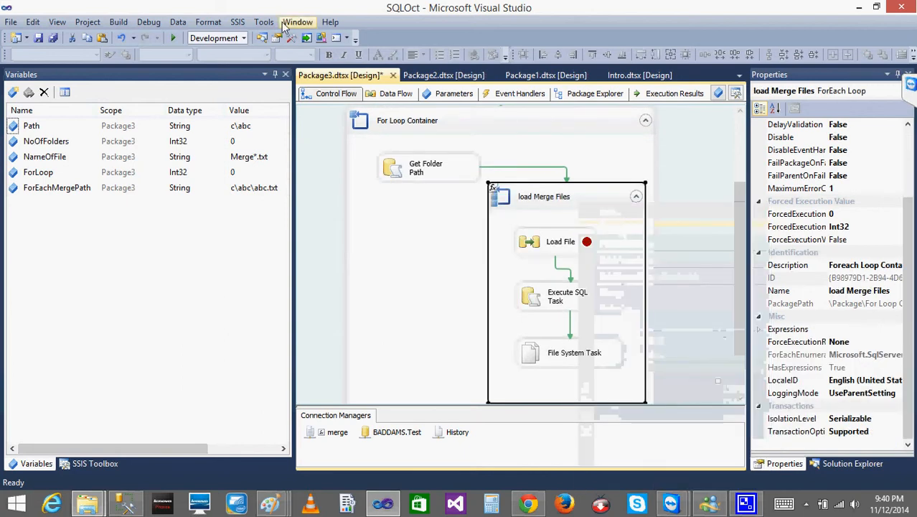
Step: Try twice to run the package with load Merge Files enabled, dismissing the error messages each time
{"action": "left_click", "coordinate": [173, 38]}
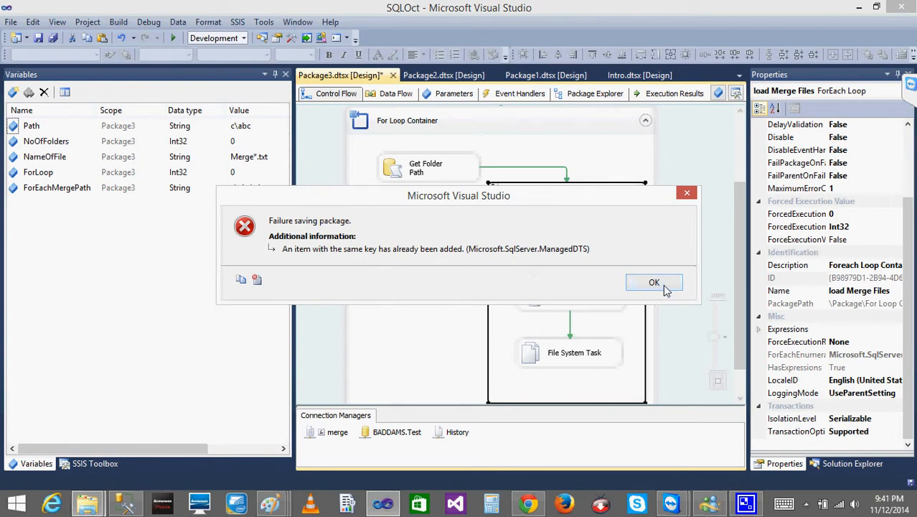
{"action": "left_click", "coordinate": [655, 283]}
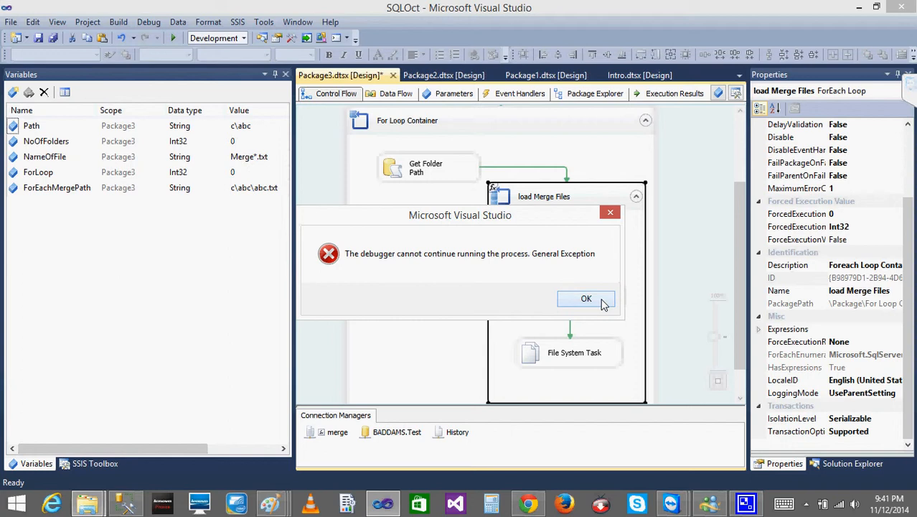
{"action": "left_click", "coordinate": [586, 299]}
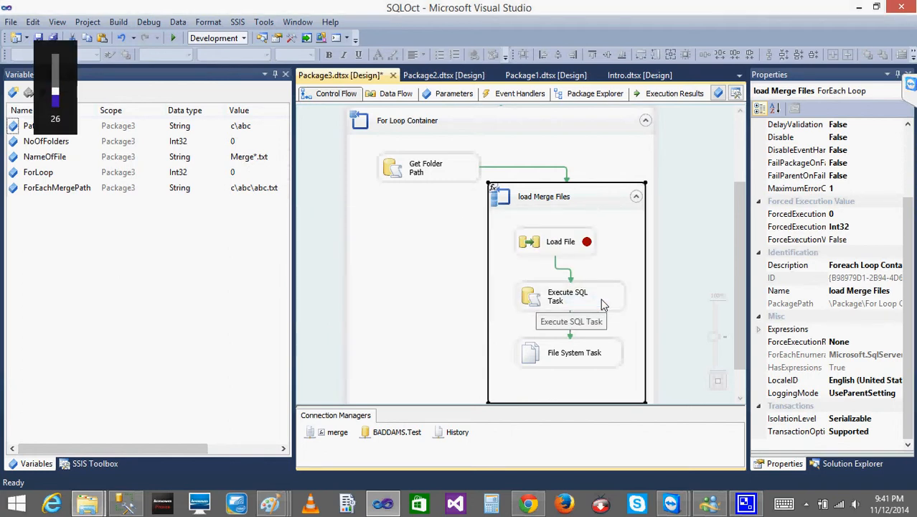
{"action": "left_click", "coordinate": [699, 207]}
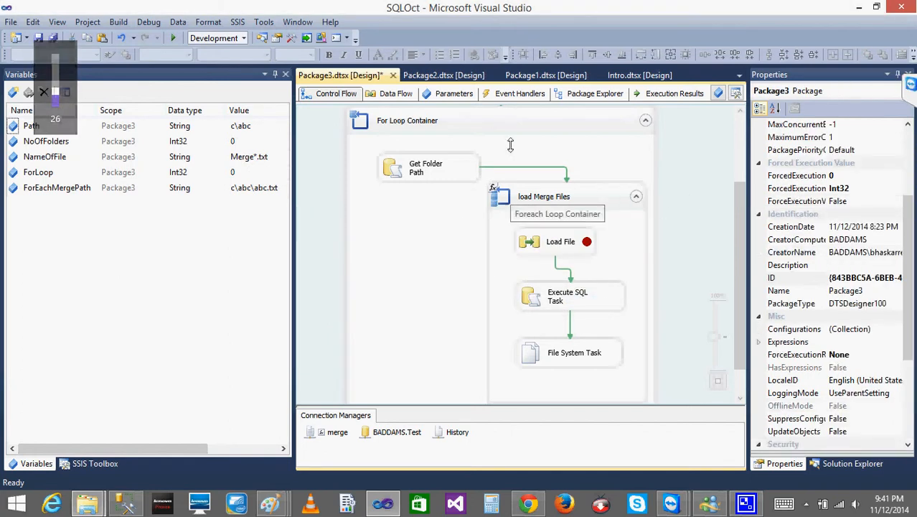
{"action": "left_click", "coordinate": [176, 37]}
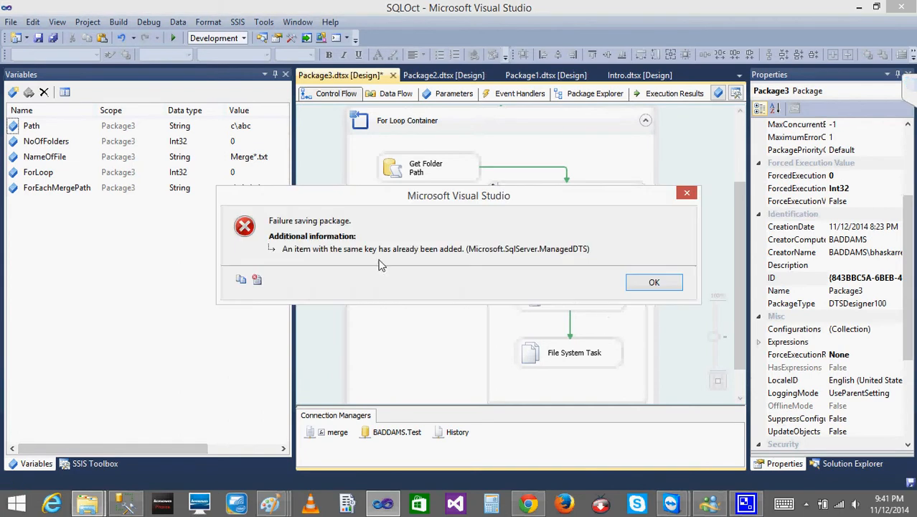
{"action": "left_click", "coordinate": [651, 284]}
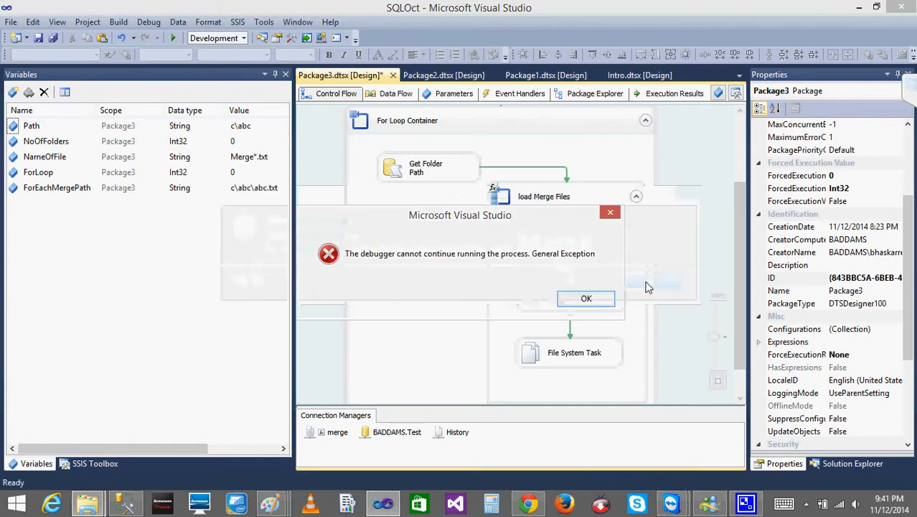
{"action": "left_click", "coordinate": [585, 299]}
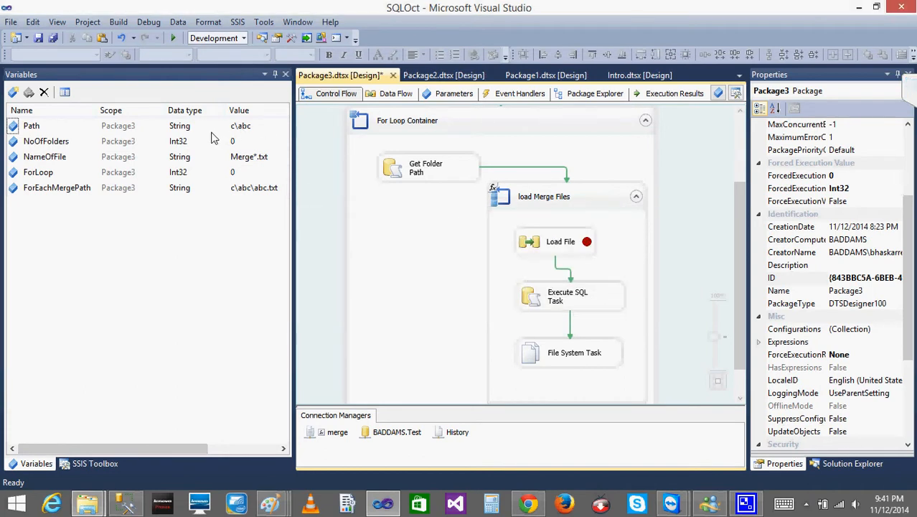
Step: Examine the properties of the package variables Path, NoOfFolders, NameOfFile, ForLoop and ForEachMergePath one after another
{"action": "left_click", "coordinate": [193, 144]}
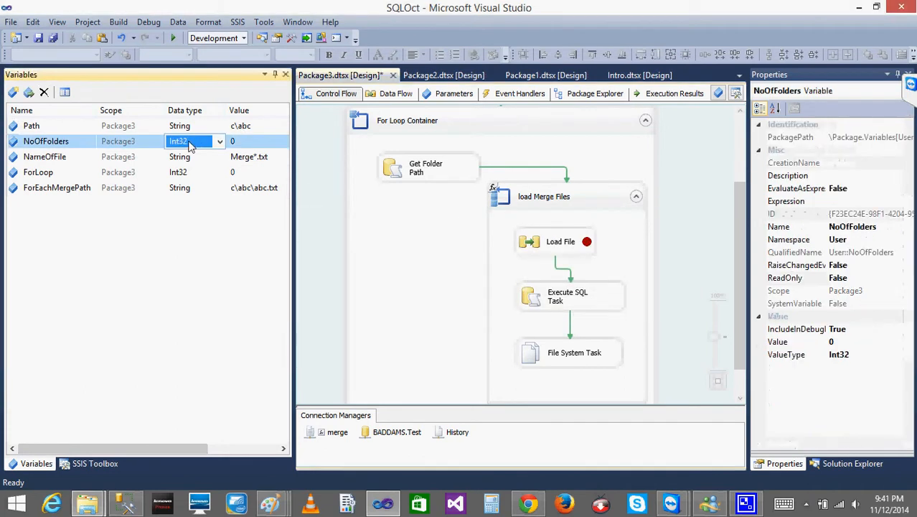
{"action": "left_click", "coordinate": [82, 155]}
{"action": "left_click", "coordinate": [82, 143]}
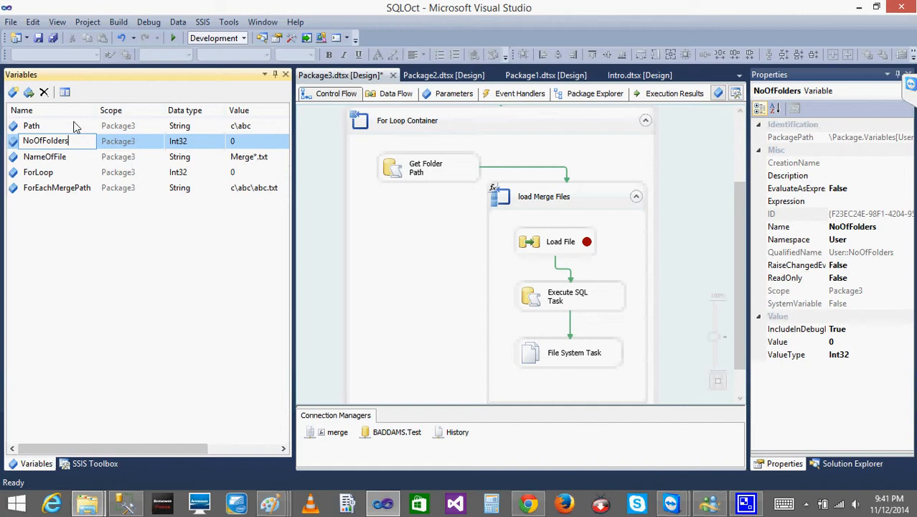
{"action": "left_click", "coordinate": [75, 124]}
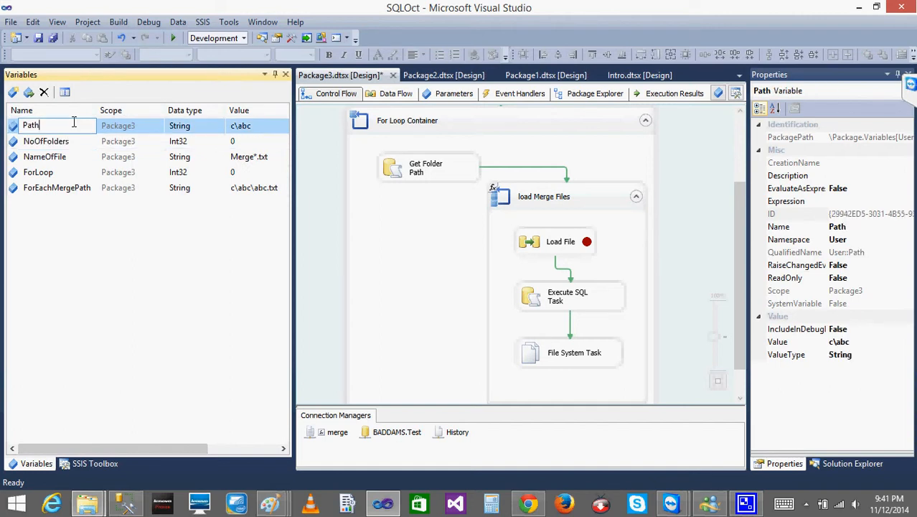
{"action": "left_click", "coordinate": [81, 143]}
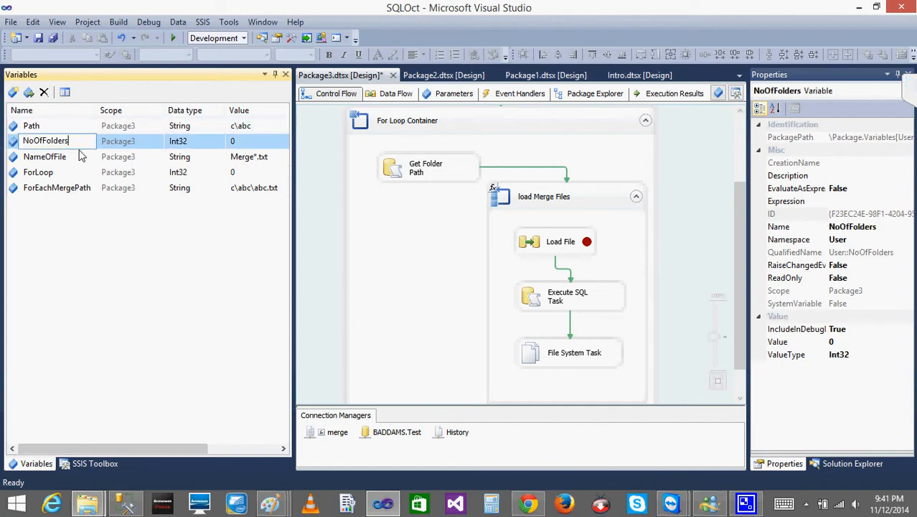
{"action": "left_click", "coordinate": [83, 157]}
{"action": "left_click", "coordinate": [84, 171]}
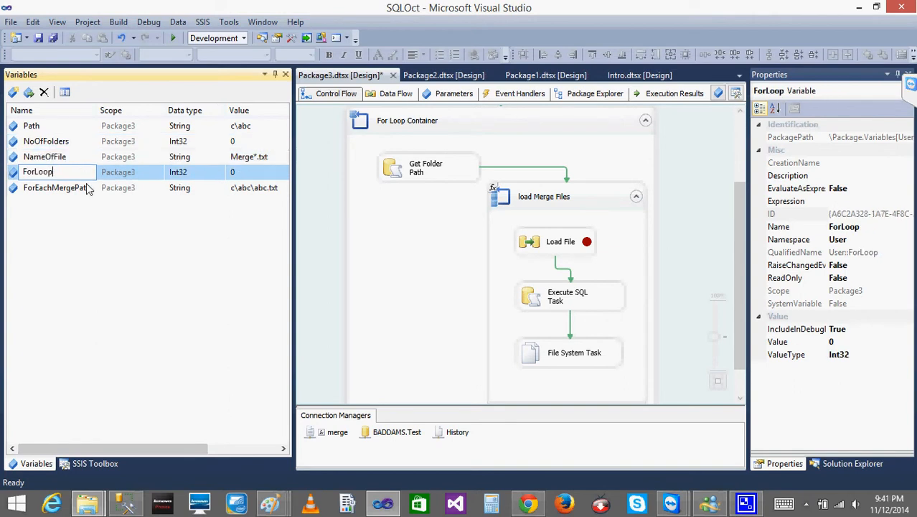
{"action": "left_click", "coordinate": [89, 188]}
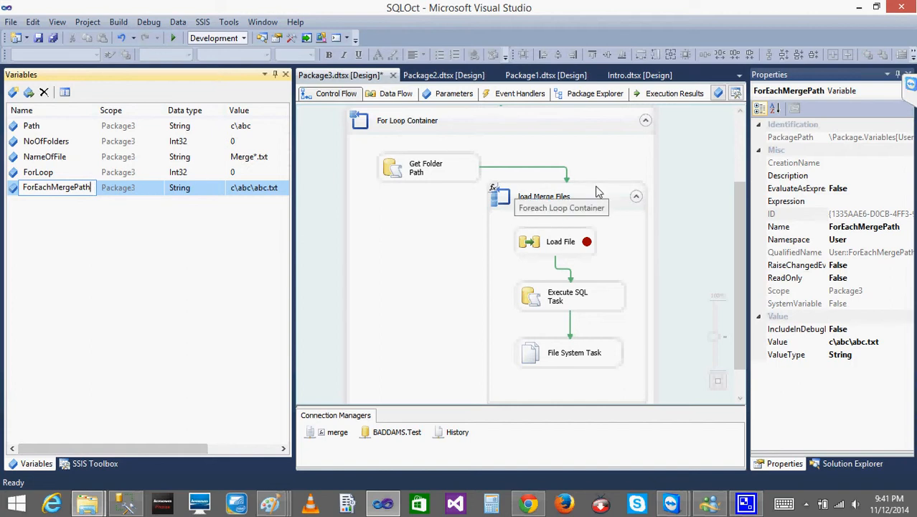
Step: Check the collection settings of the load Merge Files Foreach loop, and close its editor without changes
{"action": "left_click", "coordinate": [522, 203]}
{"action": "double_click", "coordinate": [522, 203]}
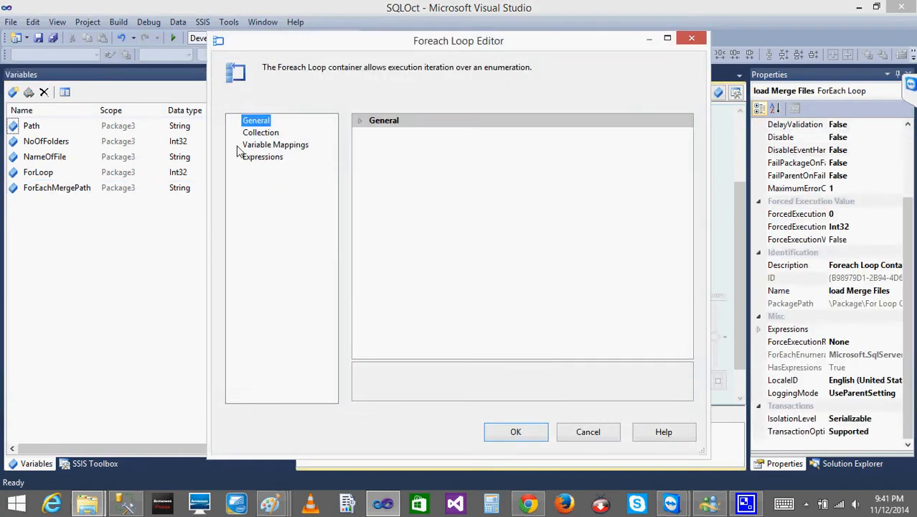
{"action": "left_click", "coordinate": [258, 134]}
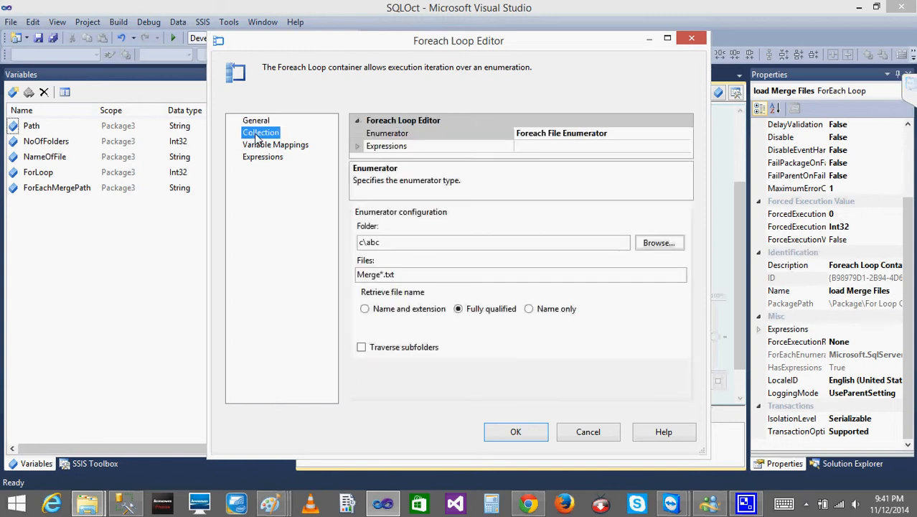
{"action": "left_click", "coordinate": [589, 434]}
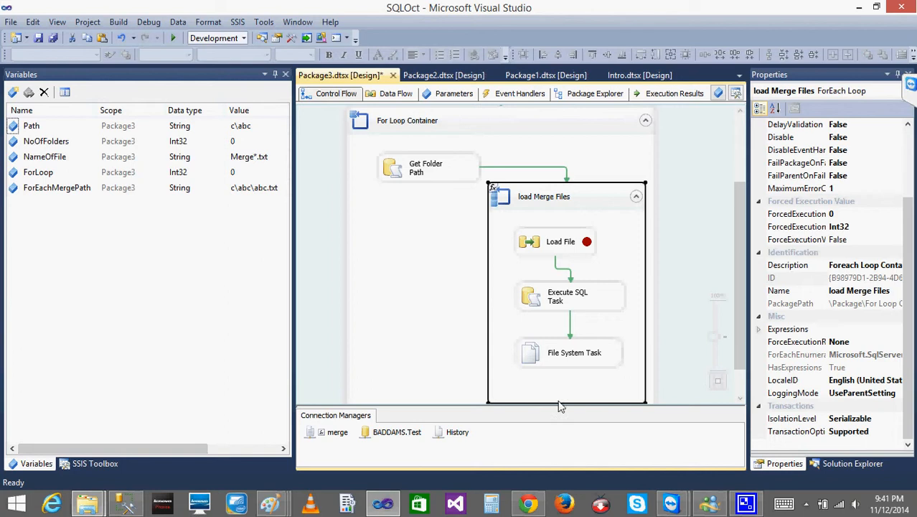
Step: Review the Directory and FileSpec expressions and the variable mapping of the load Merge Files loop
{"action": "double_click", "coordinate": [506, 201]}
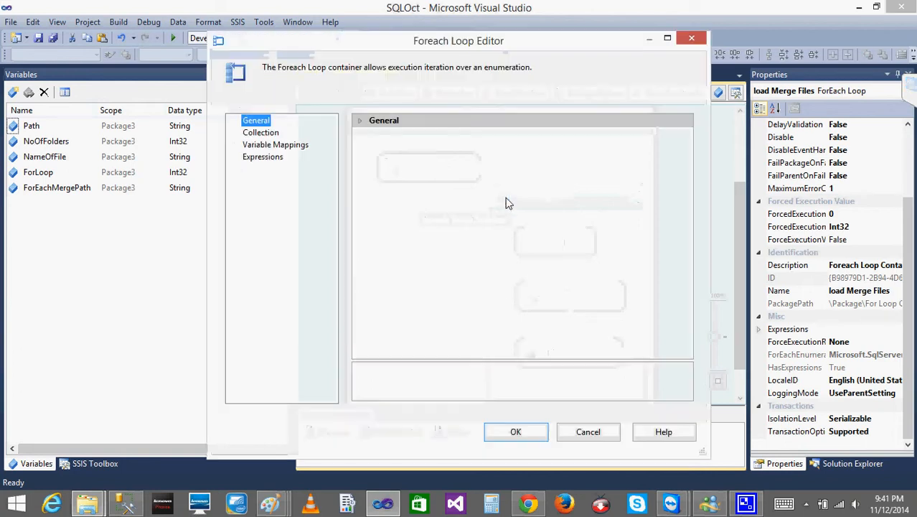
{"action": "left_click", "coordinate": [261, 133]}
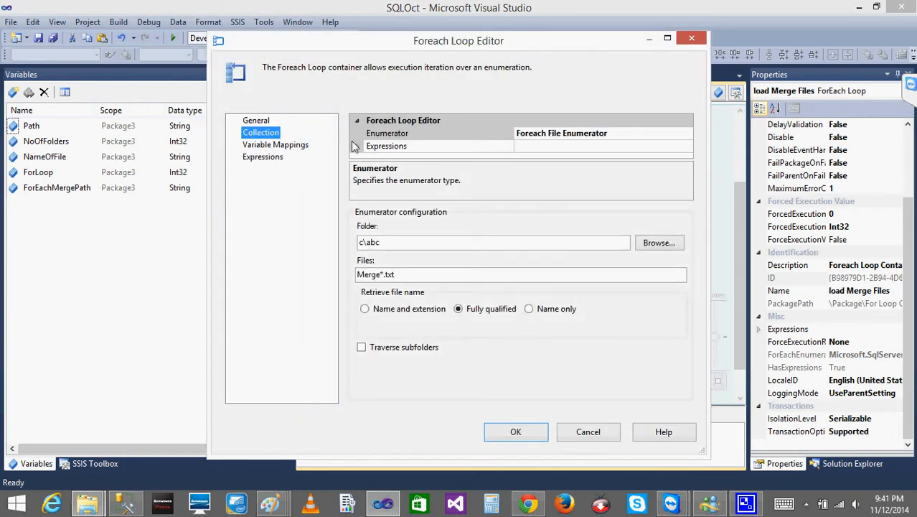
{"action": "left_click", "coordinate": [359, 147]}
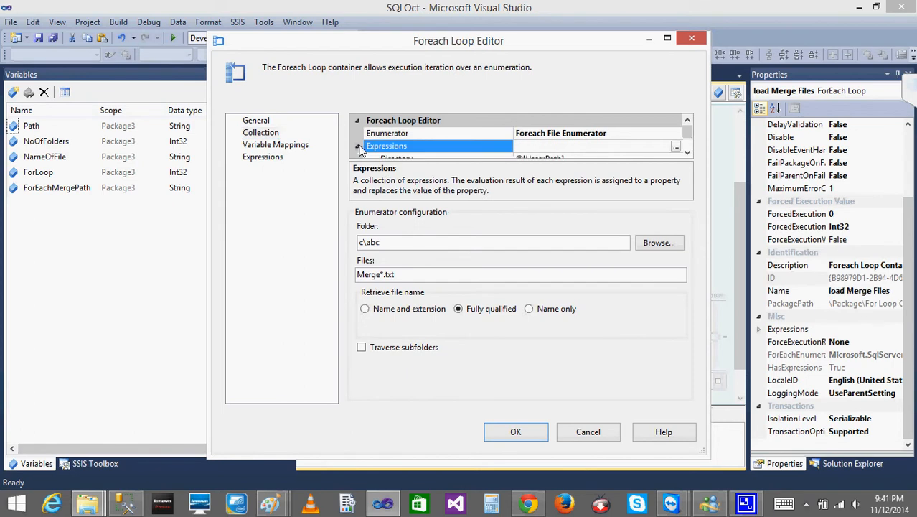
{"action": "left_click", "coordinate": [686, 152]}
{"action": "left_click", "coordinate": [686, 153]}
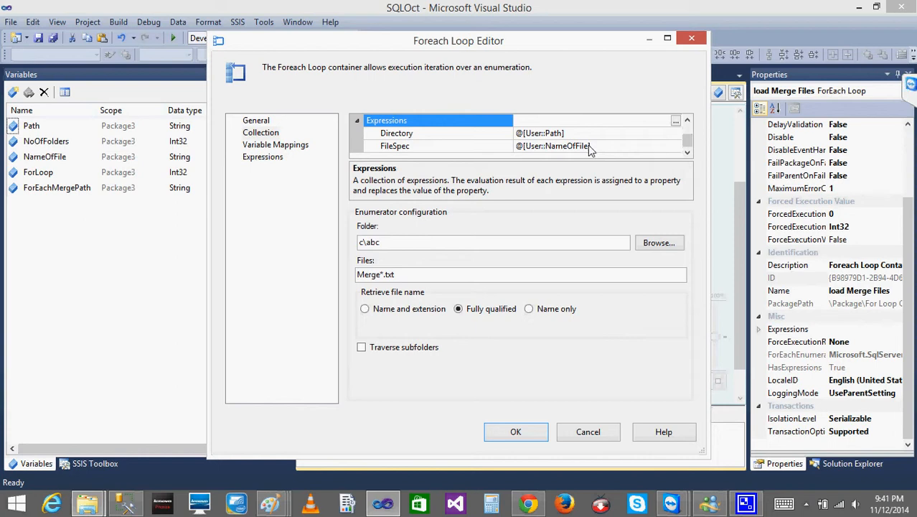
{"action": "left_click", "coordinate": [267, 147]}
{"action": "left_click", "coordinate": [423, 171]}
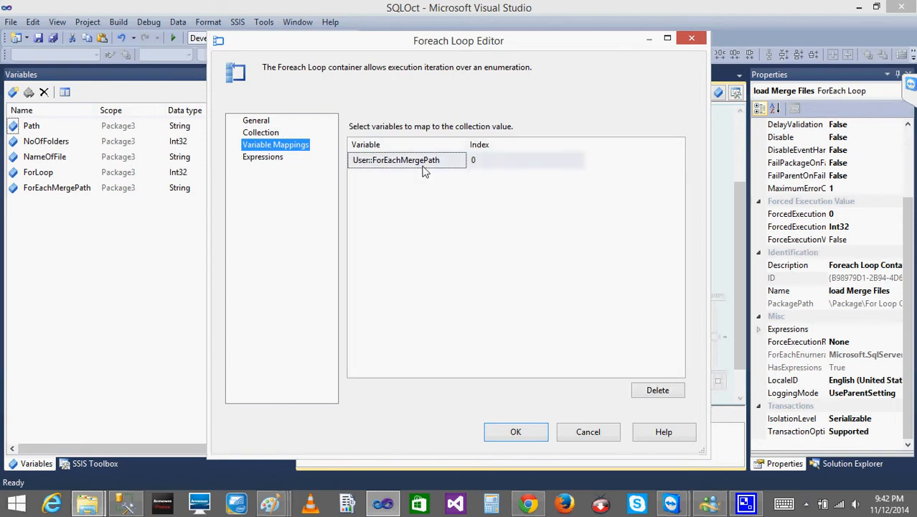
{"action": "left_click", "coordinate": [515, 431]}
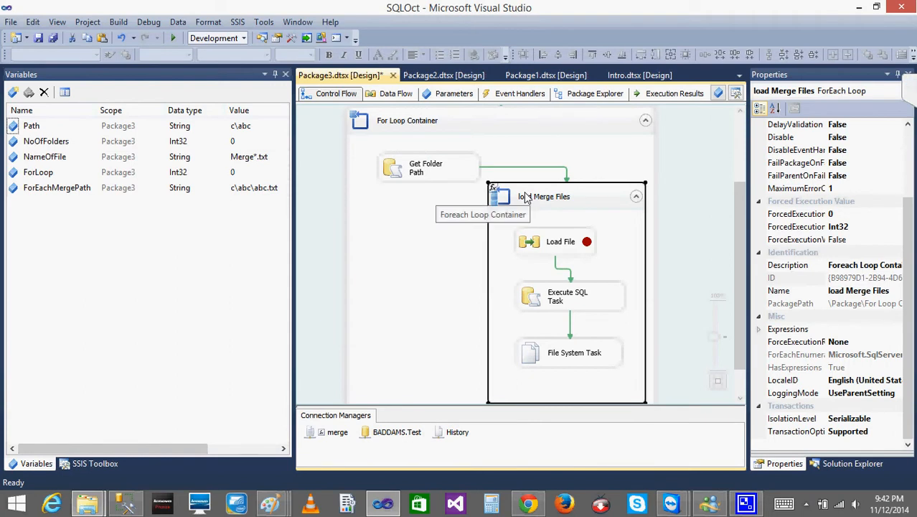
Step: Delete the precedence constraint between Get Folder Path and load Merge Files, and move load Merge Files outside the For Loop Container
{"action": "left_click", "coordinate": [526, 197]}
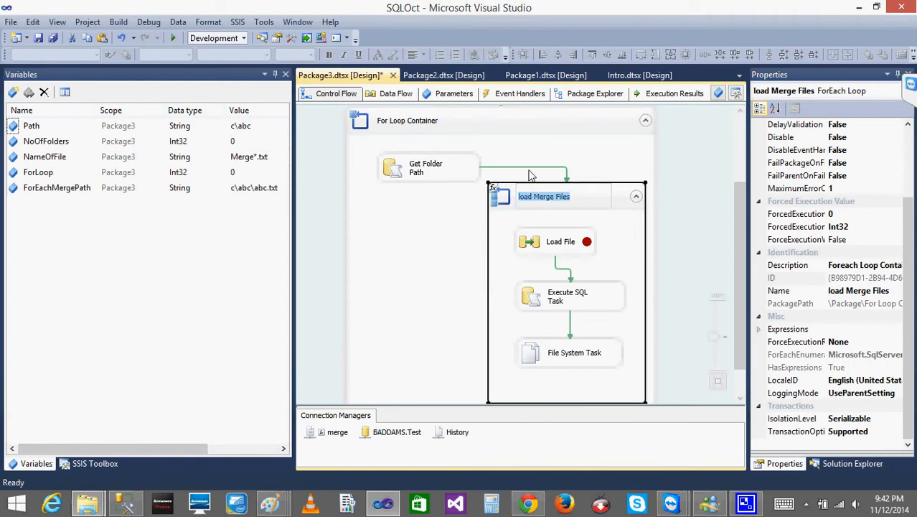
{"action": "left_click", "coordinate": [527, 173]}
{"action": "scroll", "coordinate": [528, 174], "scroll_direction": "down", "scroll_amount": 1}
{"action": "key", "text": "Delete"}
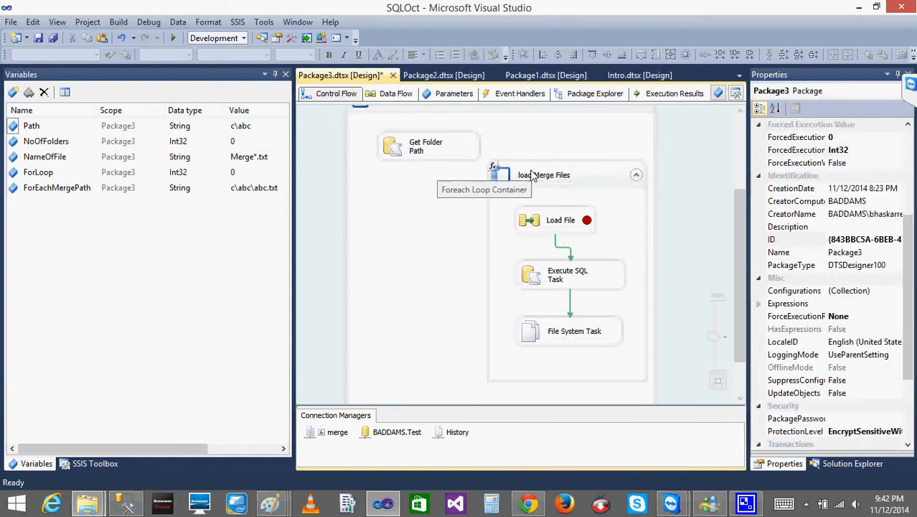
{"action": "left_click_drag", "start_coordinate": [536, 180], "coordinate": [631, 181]}
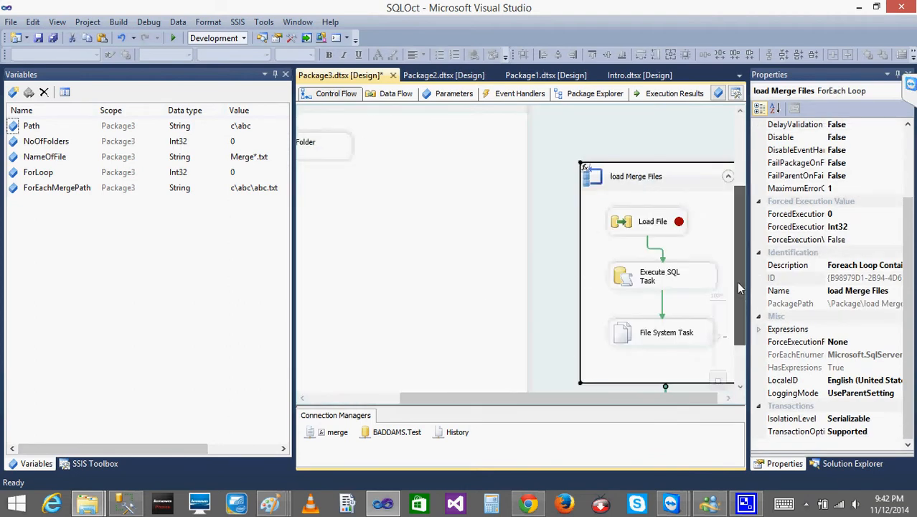
Step: Collapse the For Loop Container and disable it
{"action": "left_click_drag", "start_coordinate": [739, 296], "coordinate": [754, 227]}
{"action": "left_click", "coordinate": [520, 229]}
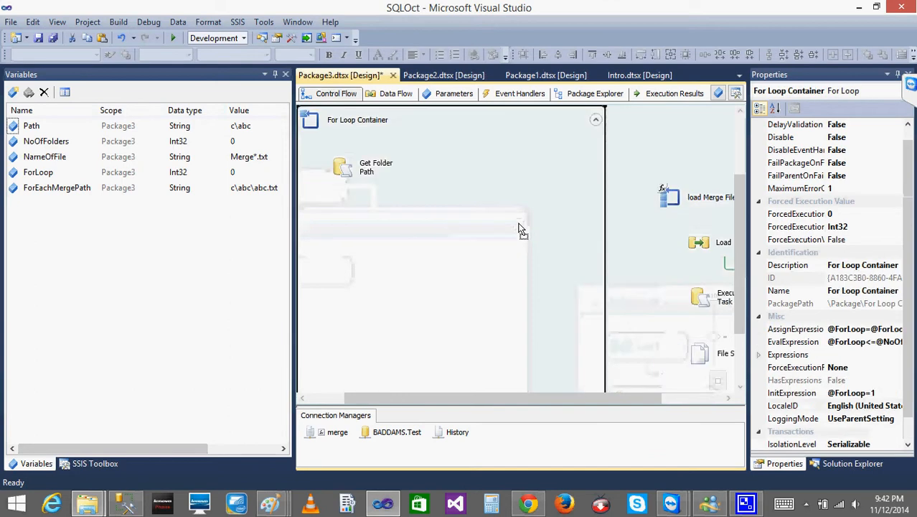
{"action": "left_click", "coordinate": [596, 119]}
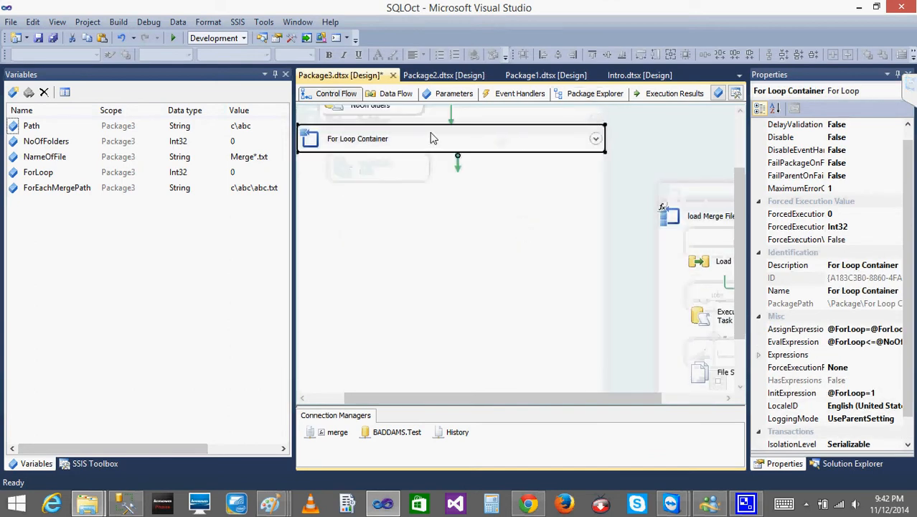
{"action": "right_click", "coordinate": [420, 138]}
{"action": "left_click", "coordinate": [459, 154]}
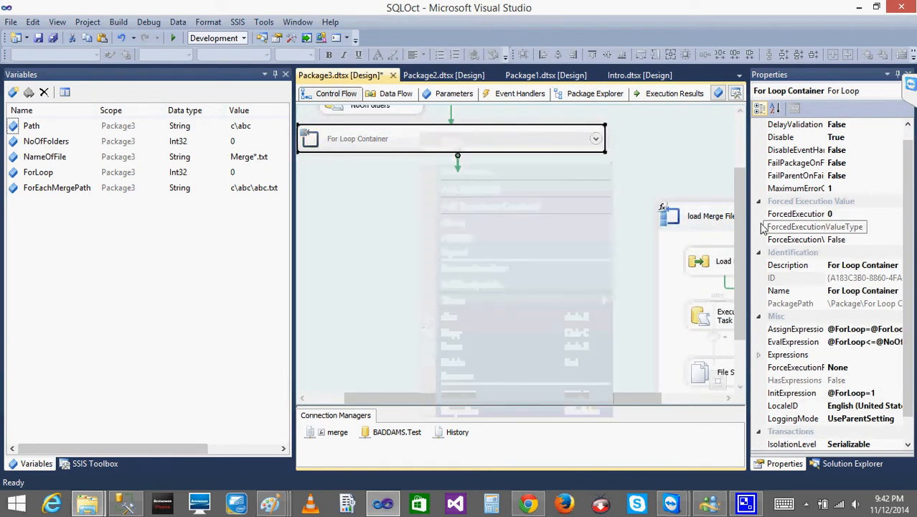
Step: Disable the Get NoOfFolders task above the For Loop Container
{"action": "scroll", "coordinate": [743, 237], "scroll_direction": "up", "scroll_amount": 3}
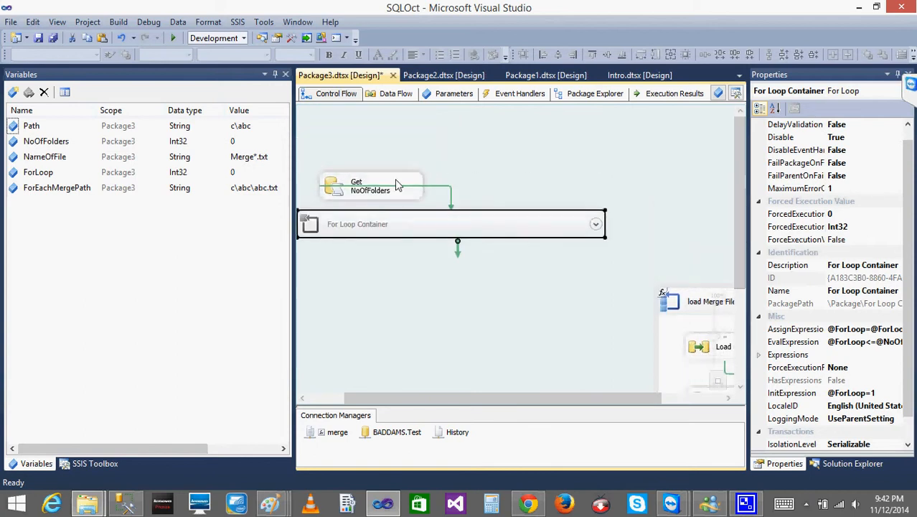
{"action": "left_click", "coordinate": [399, 185]}
{"action": "right_click", "coordinate": [398, 185]}
{"action": "left_click", "coordinate": [441, 203]}
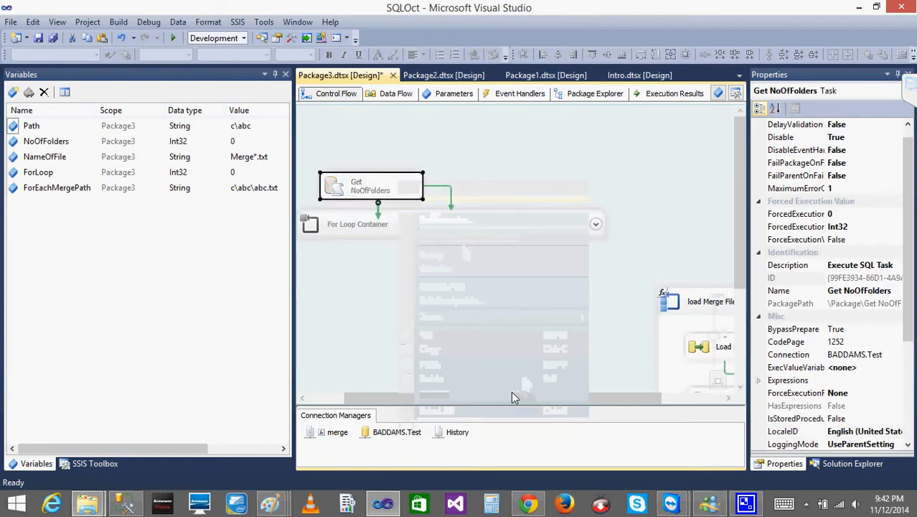
Step: Move load Merge Files up beside the disabled container, and disable the Load File task inside it
{"action": "left_click_drag", "start_coordinate": [511, 402], "coordinate": [630, 406]}
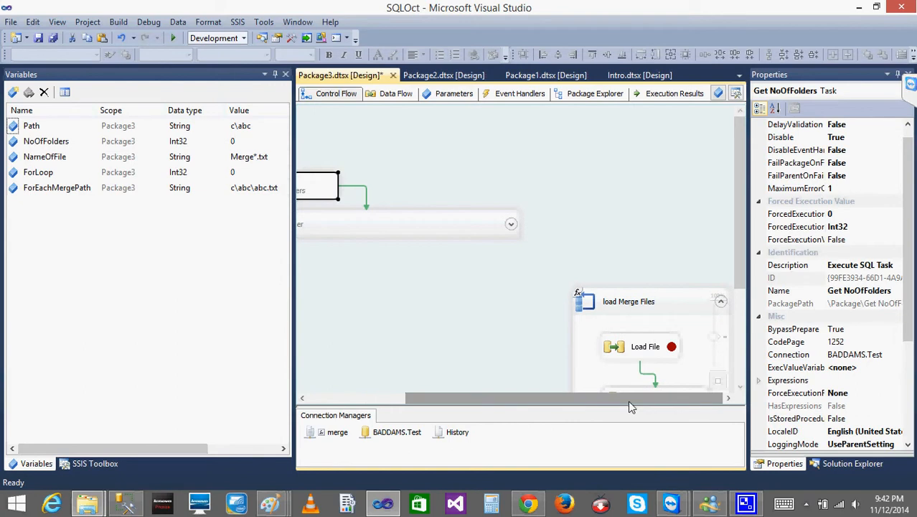
{"action": "left_click_drag", "start_coordinate": [586, 379], "coordinate": [542, 225]}
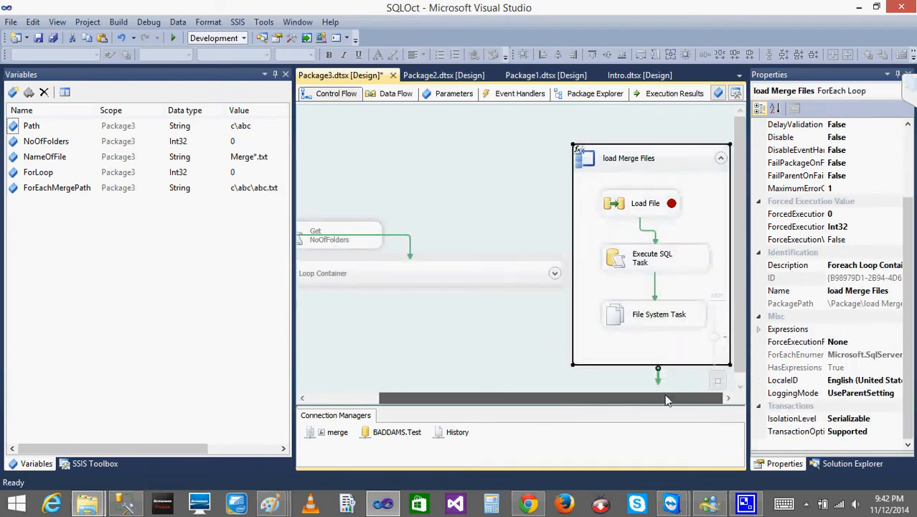
{"action": "left_click", "coordinate": [623, 207]}
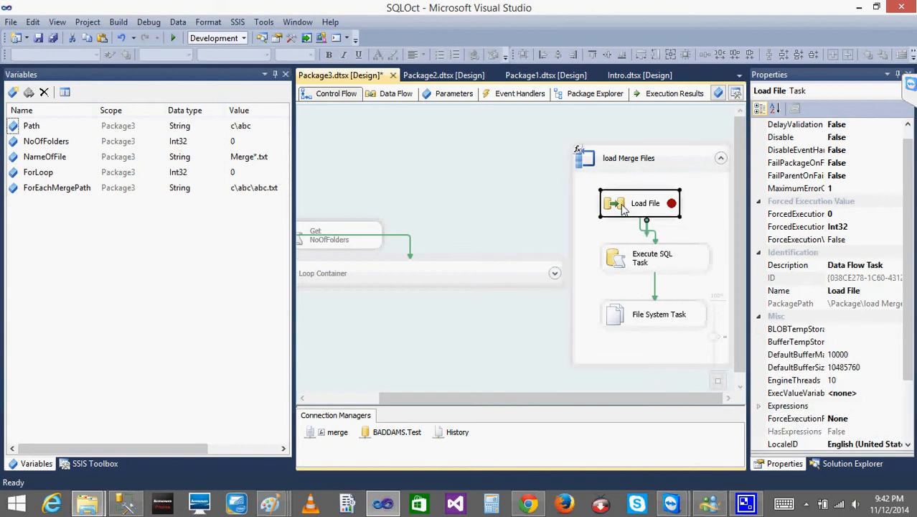
{"action": "right_click", "coordinate": [622, 207]}
{"action": "left_click", "coordinate": [658, 228]}
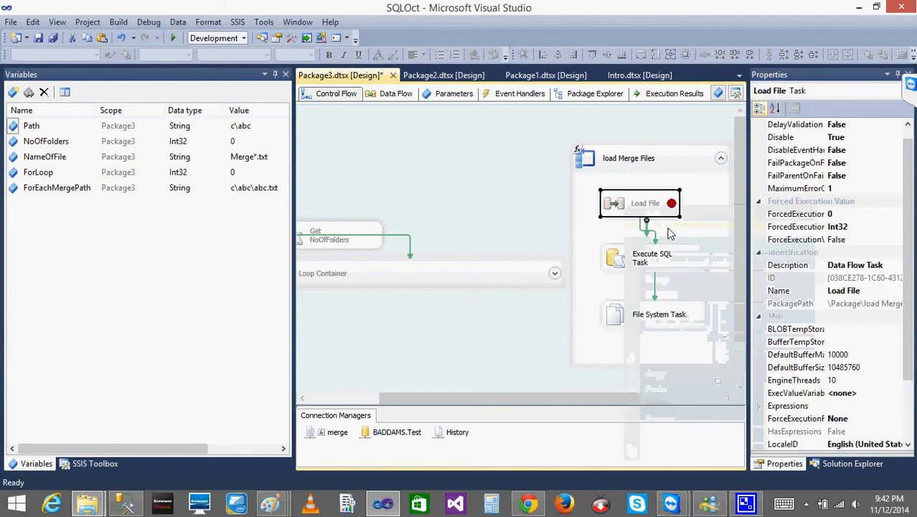
Step: Remove the OnPreExecute breakpoint from the Load File task
{"action": "right_click", "coordinate": [621, 198]}
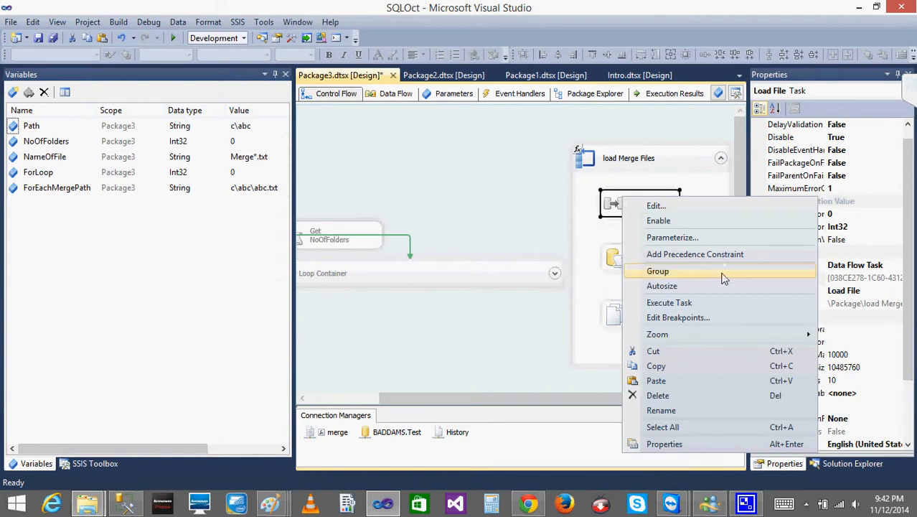
{"action": "left_click", "coordinate": [678, 317]}
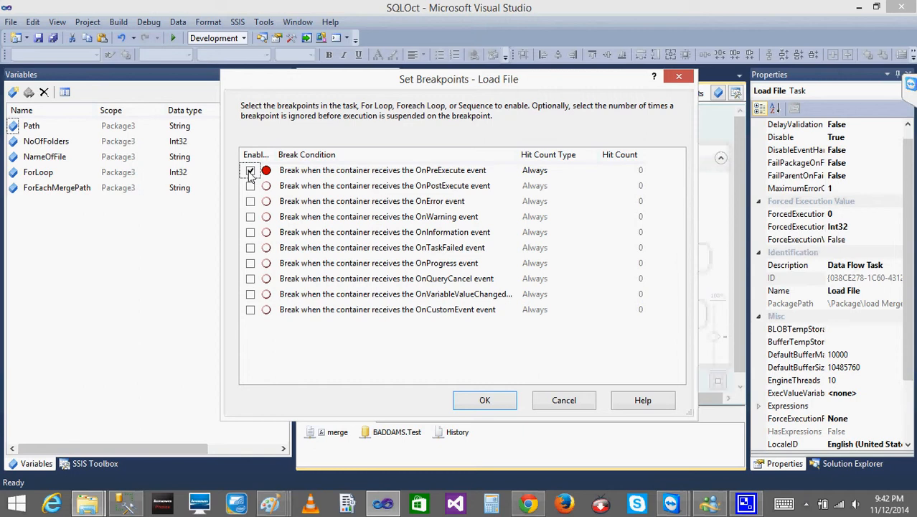
{"action": "left_click", "coordinate": [249, 171]}
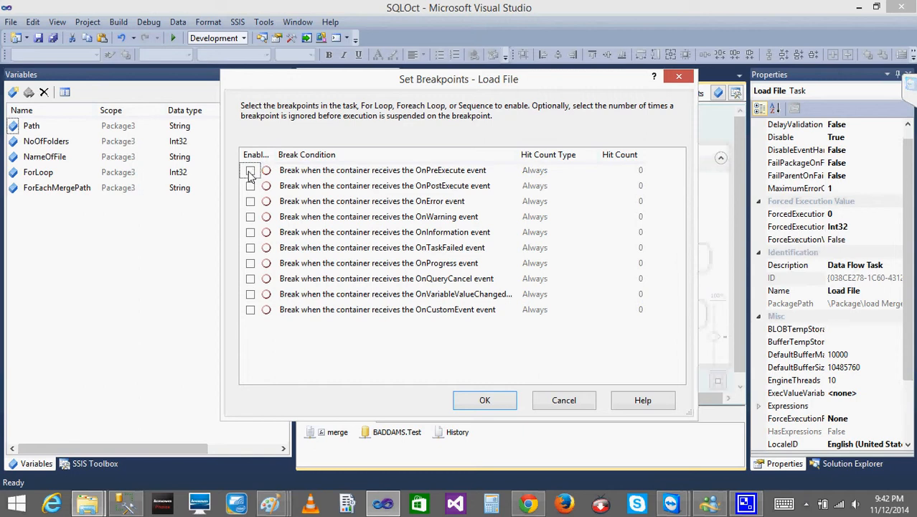
{"action": "left_click", "coordinate": [484, 401]}
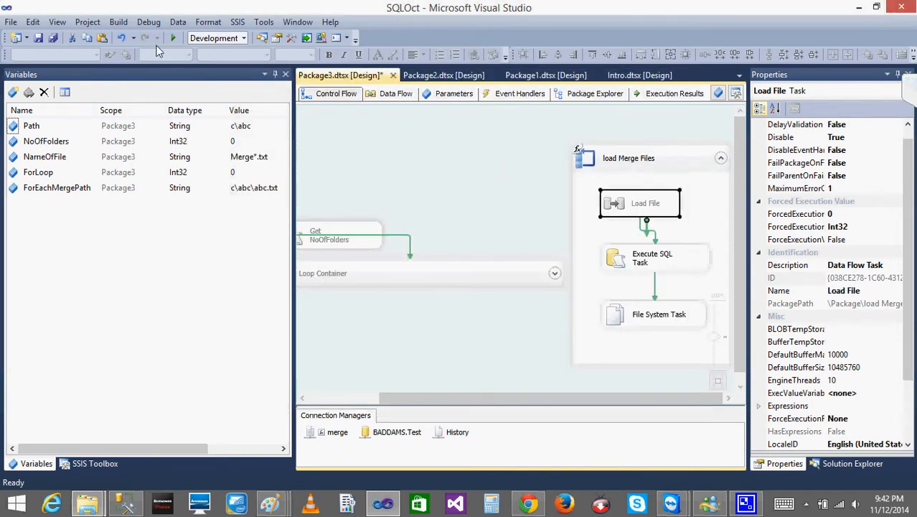
Step: Try to save the package with Load File disabled, and dismiss the error messages
{"action": "left_click", "coordinate": [39, 39]}
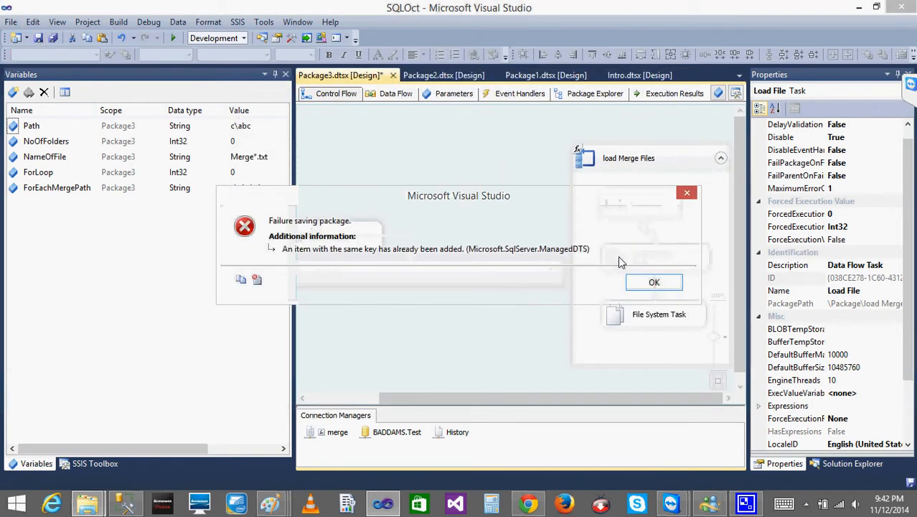
{"action": "left_click", "coordinate": [655, 287]}
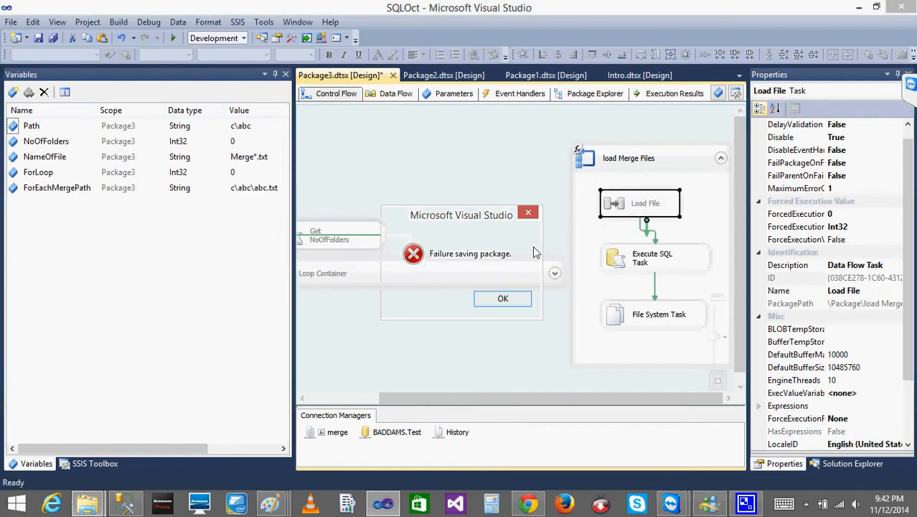
{"action": "left_click", "coordinate": [515, 298]}
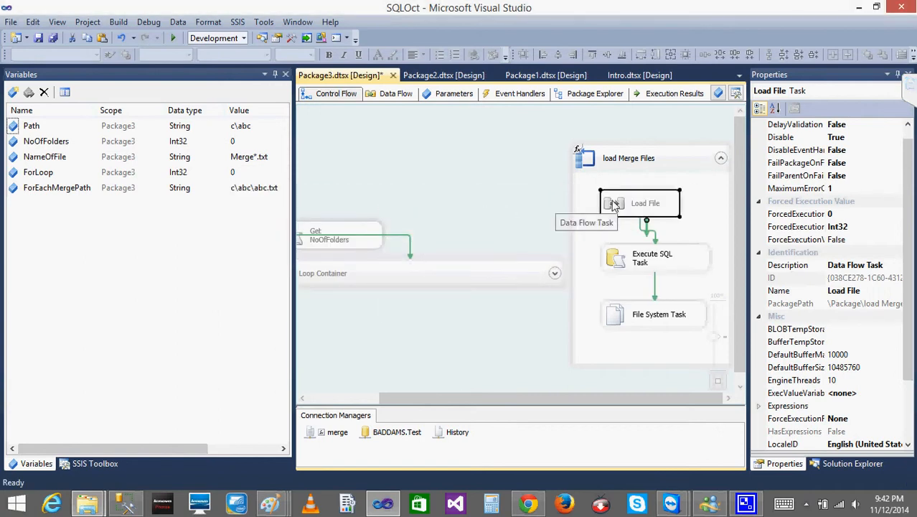
Step: Disable the Execute SQL Task inside load Merge Files, try to run the package, and dismiss the error messages
{"action": "right_click", "coordinate": [623, 260]}
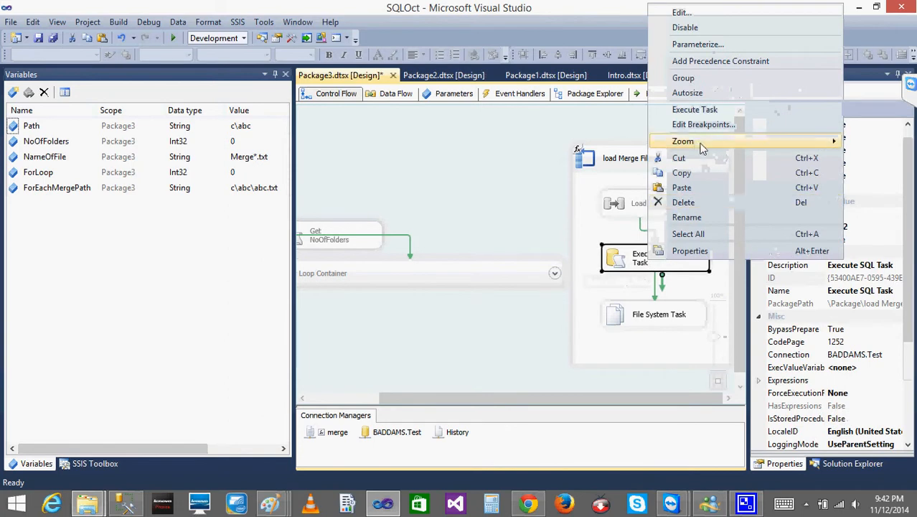
{"action": "left_click", "coordinate": [686, 27]}
{"action": "left_click", "coordinate": [393, 156]}
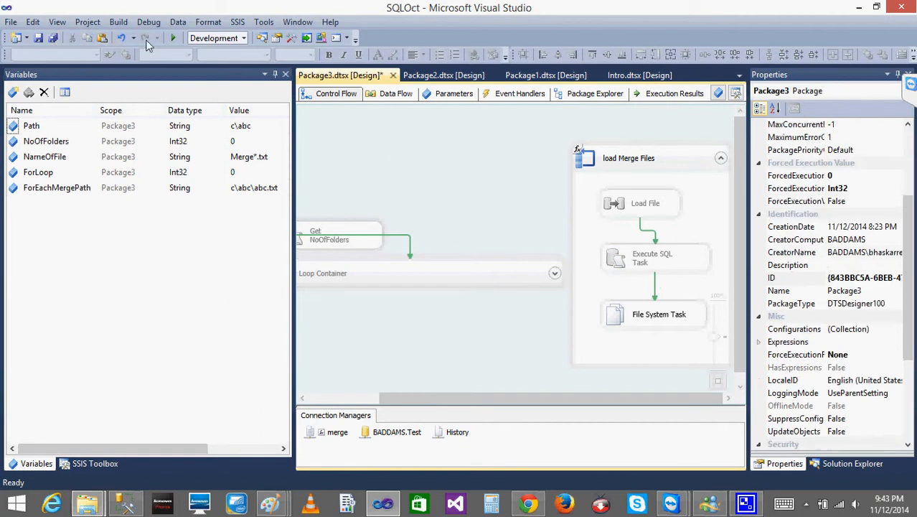
{"action": "left_click", "coordinate": [171, 38]}
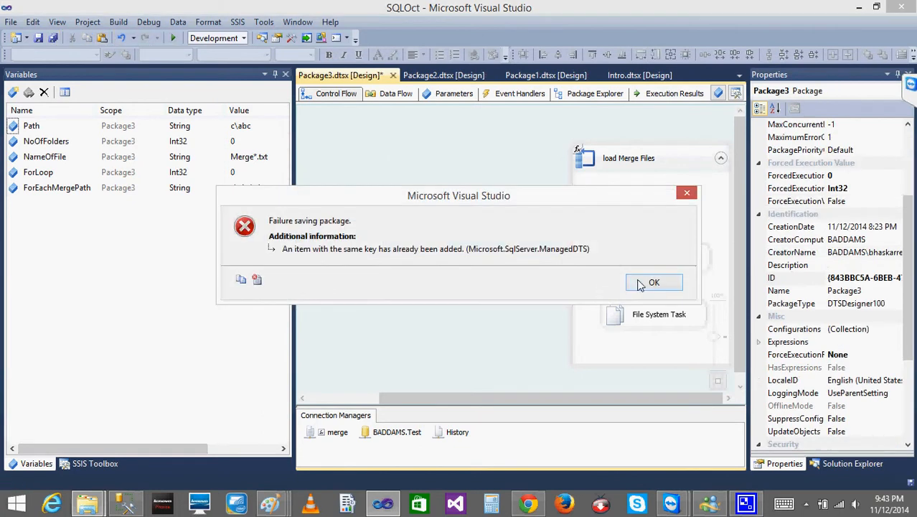
{"action": "left_click", "coordinate": [640, 283]}
{"action": "left_click", "coordinate": [586, 298]}
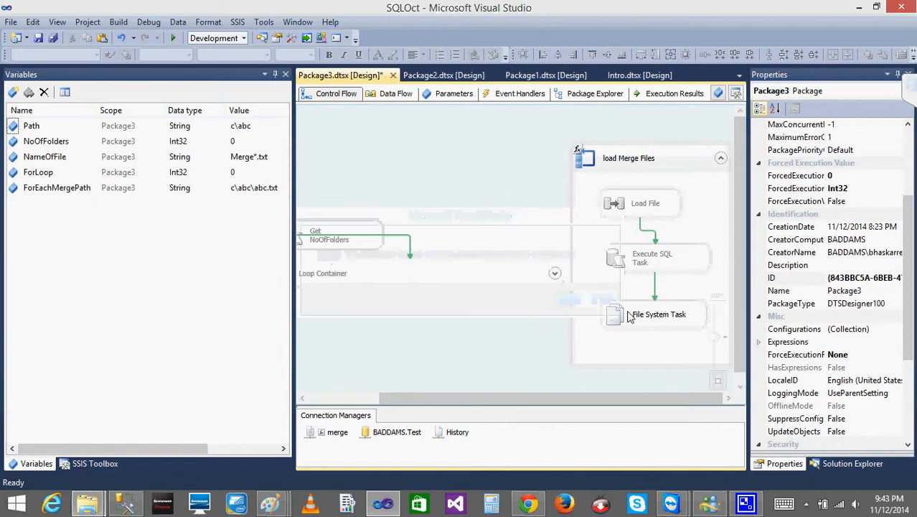
Step: Enable the Load File task and the Execute SQL Task inside load Merge Files again
{"action": "right_click", "coordinate": [632, 318]}
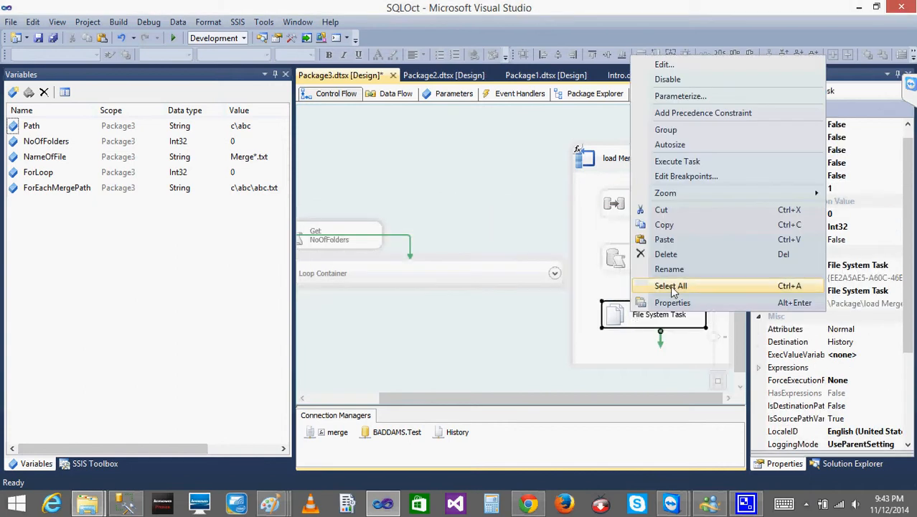
{"action": "left_click", "coordinate": [536, 205]}
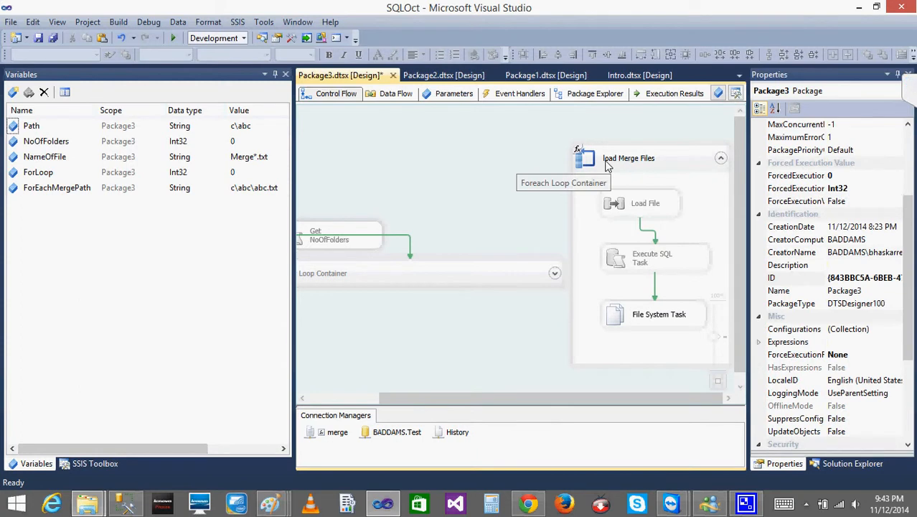
{"action": "right_click", "coordinate": [634, 213]}
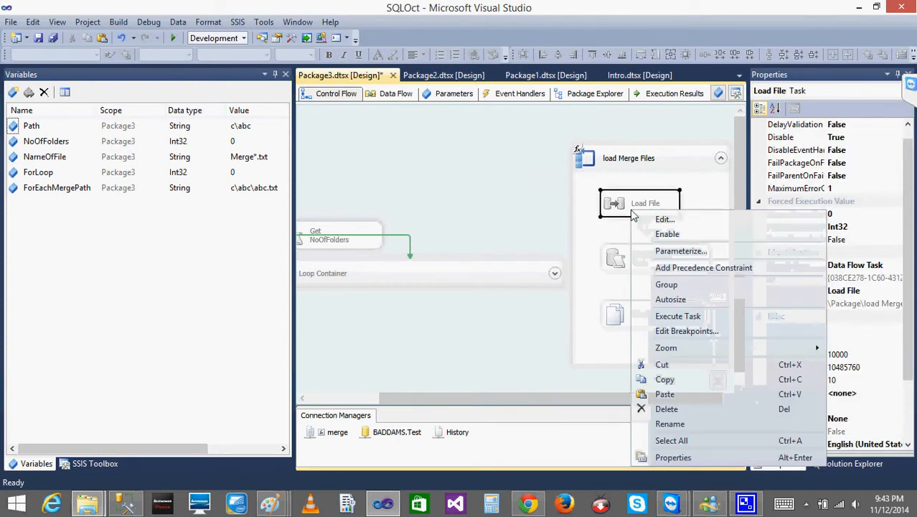
{"action": "left_click", "coordinate": [646, 233]}
{"action": "right_click", "coordinate": [640, 257]}
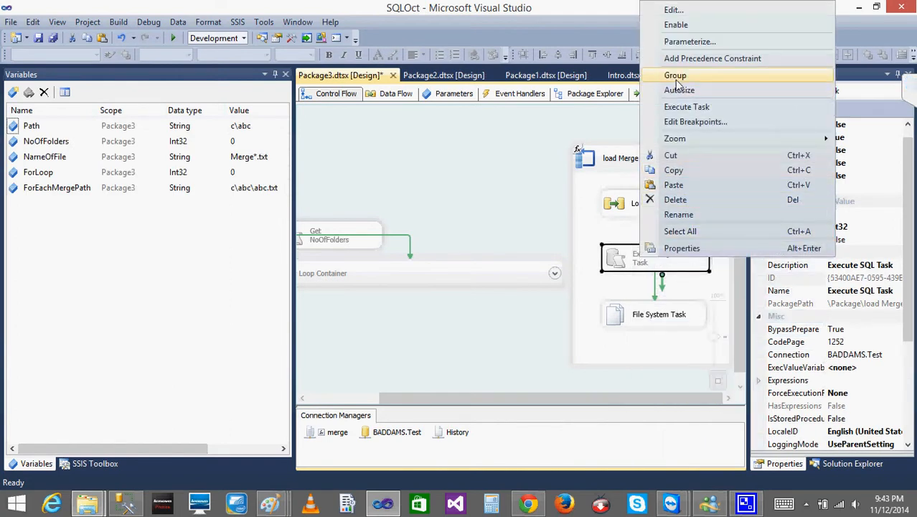
{"action": "left_click", "coordinate": [676, 26]}
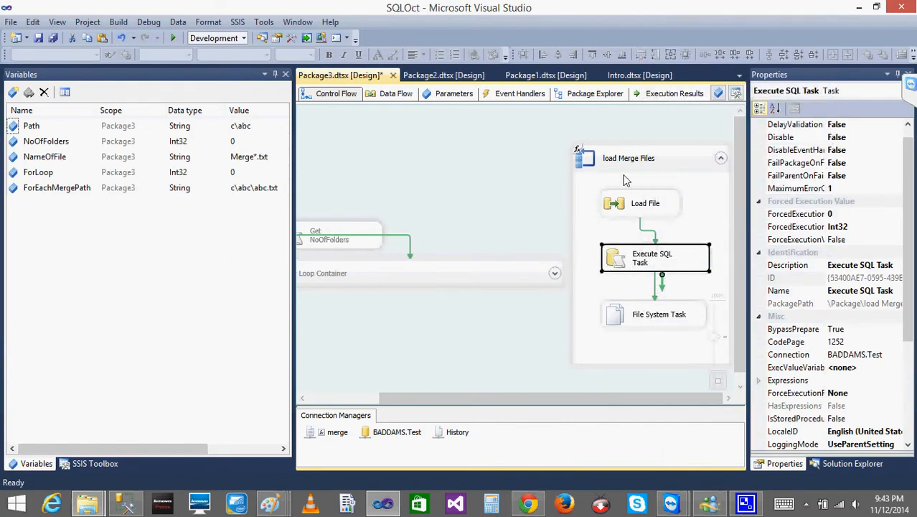
Step: Delete the File System Task from load Merge Files, try to run the package, and dismiss the error messages
{"action": "left_click", "coordinate": [618, 207]}
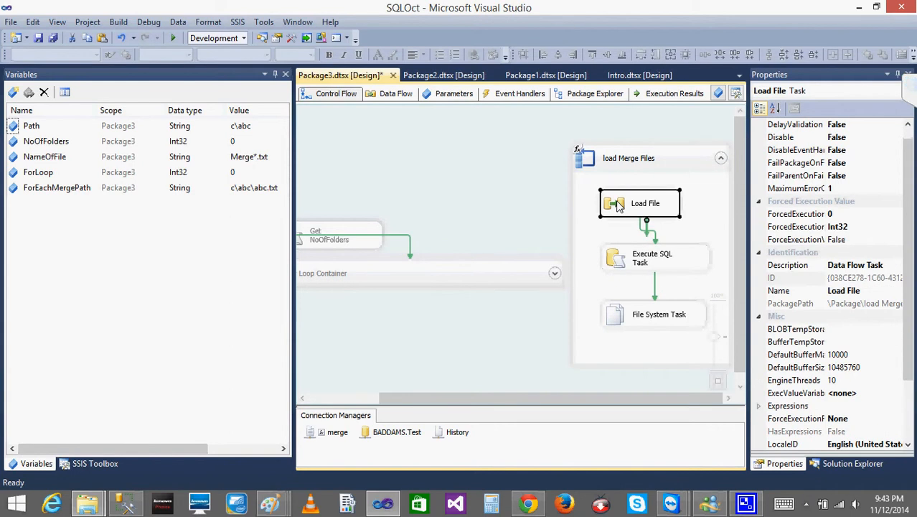
{"action": "left_click", "coordinate": [623, 315]}
{"action": "key", "text": "Delete"}
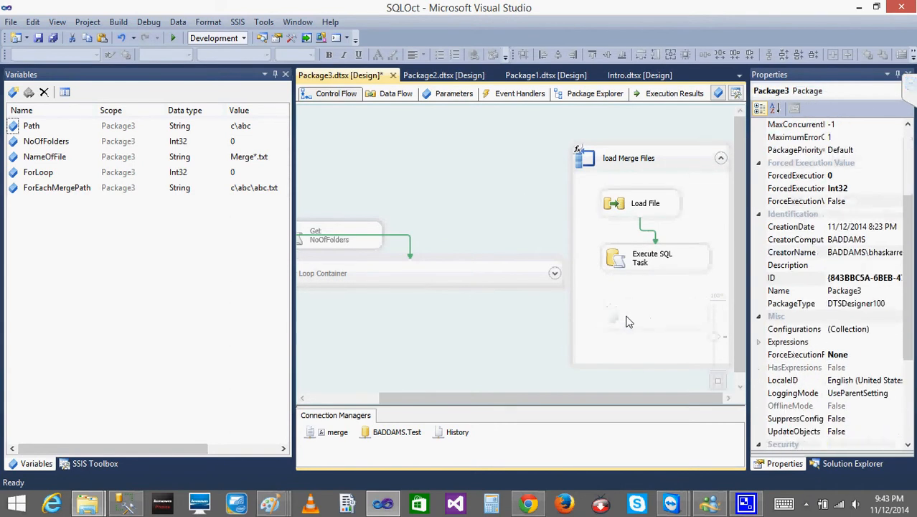
{"action": "left_click", "coordinate": [173, 38]}
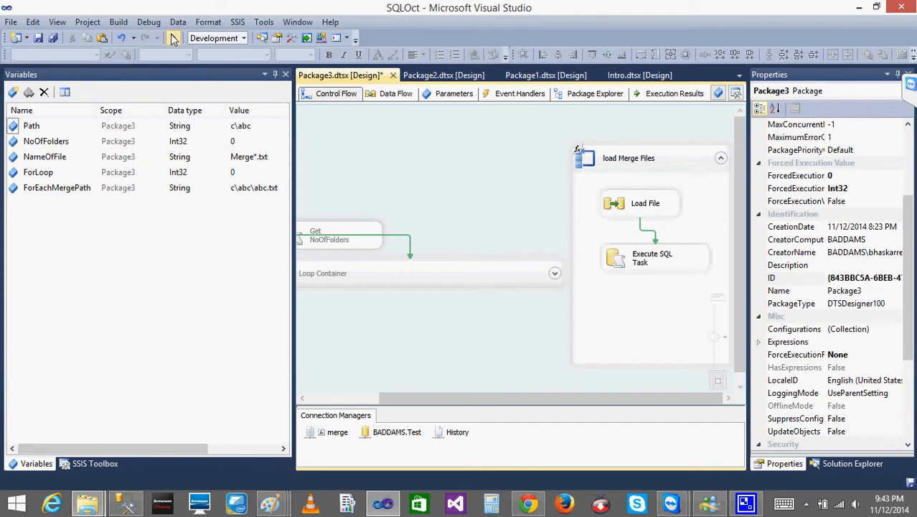
{"action": "left_click", "coordinate": [650, 283]}
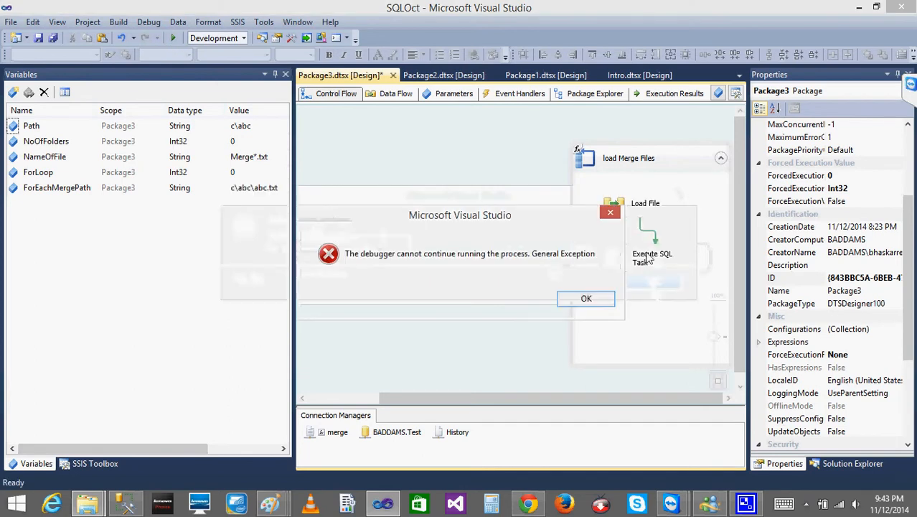
{"action": "left_click", "coordinate": [586, 298]}
Step: Delete the Execute SQL Task so only Load File is left in load Merge Files, run the package, and stop debugging
{"action": "right_click", "coordinate": [665, 256]}
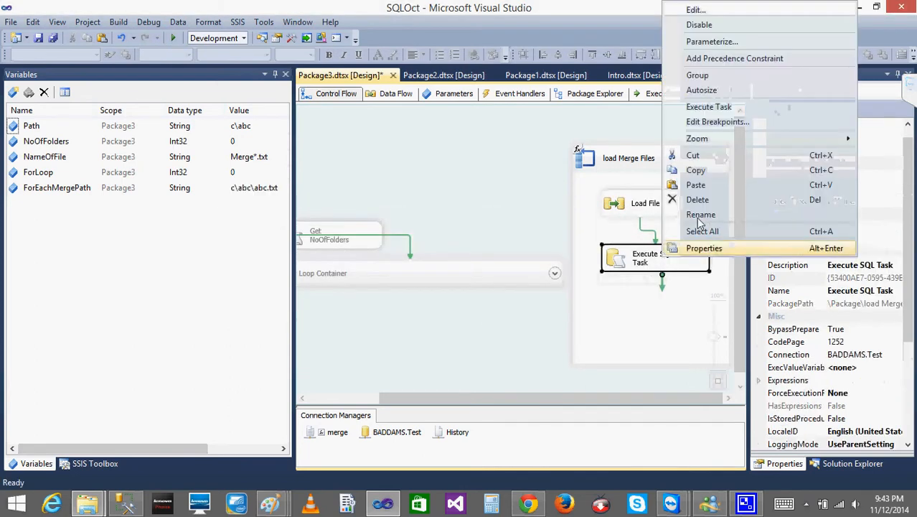
{"action": "left_click", "coordinate": [696, 200]}
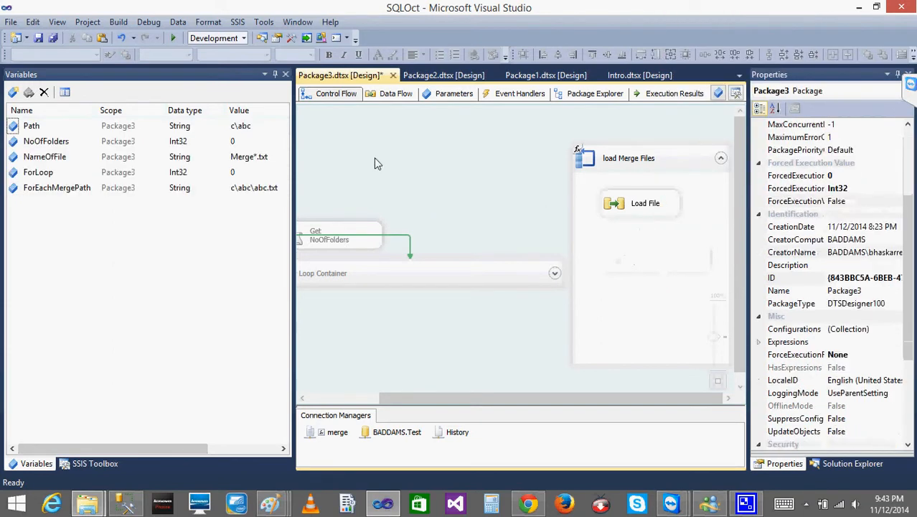
{"action": "left_click", "coordinate": [174, 37]}
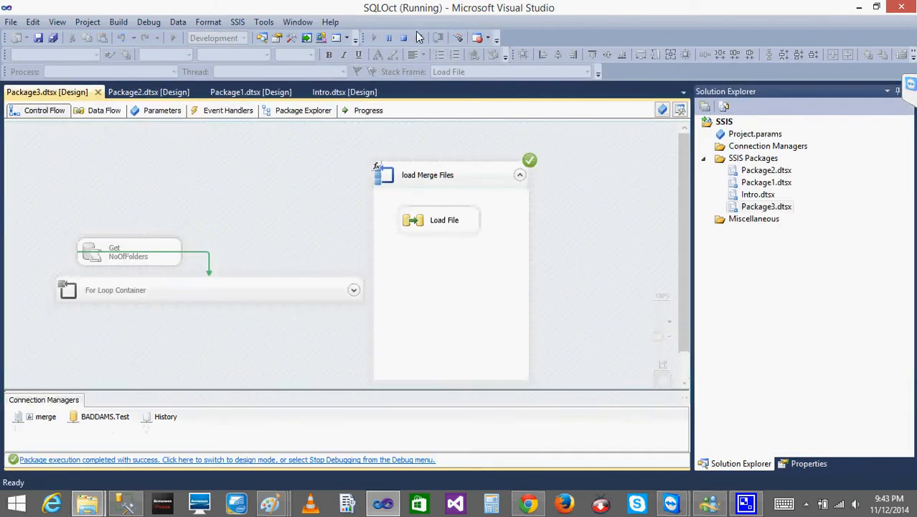
{"action": "left_click", "coordinate": [404, 38]}
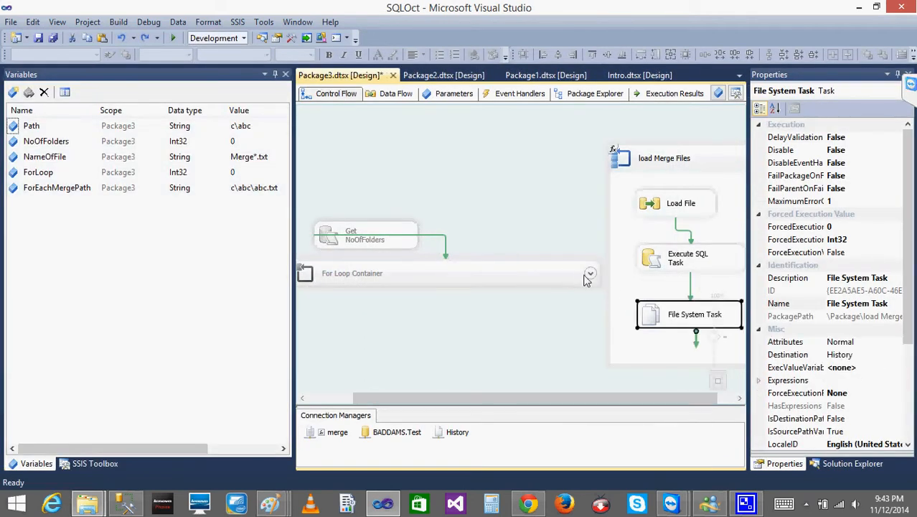
Step: Delete only the Execute SQL Task between Load File and the File System Task
{"action": "left_click", "coordinate": [661, 265]}
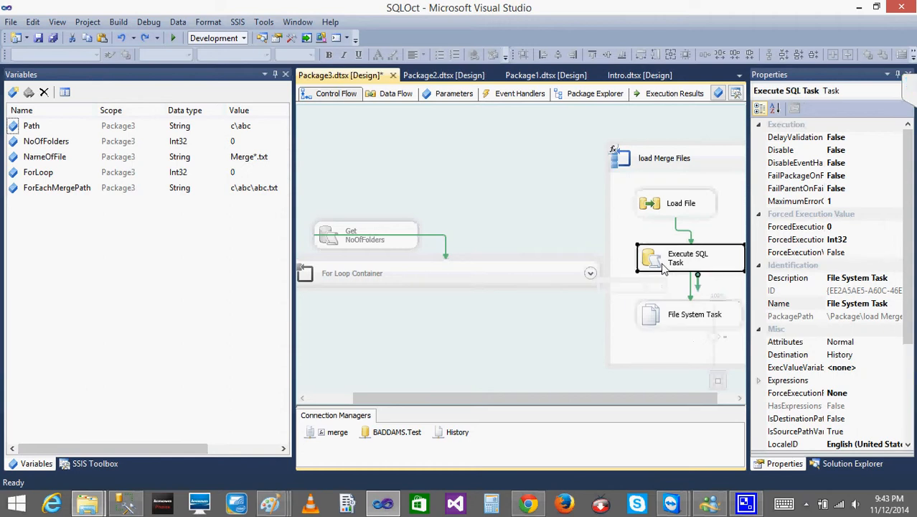
{"action": "right_click", "coordinate": [662, 264]}
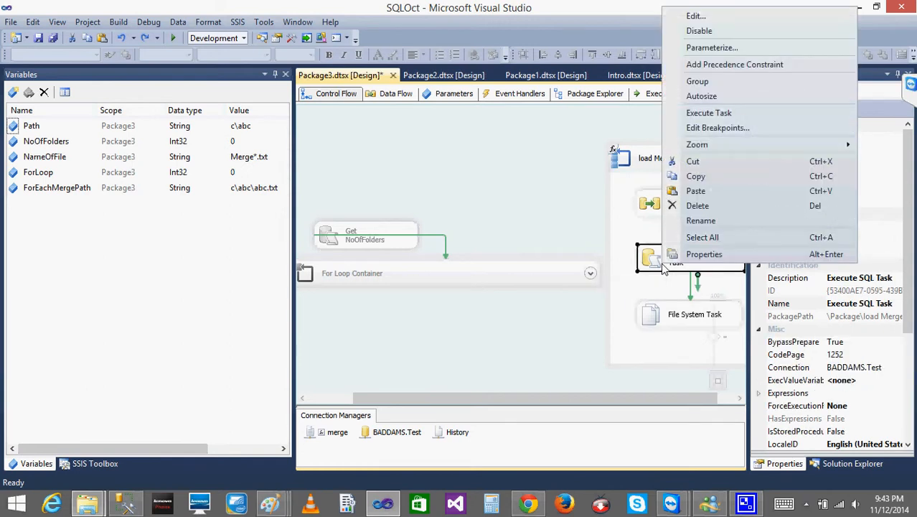
{"action": "left_click", "coordinate": [703, 206]}
{"action": "key", "text": "super+c"}
{"action": "key", "text": "Escape"}
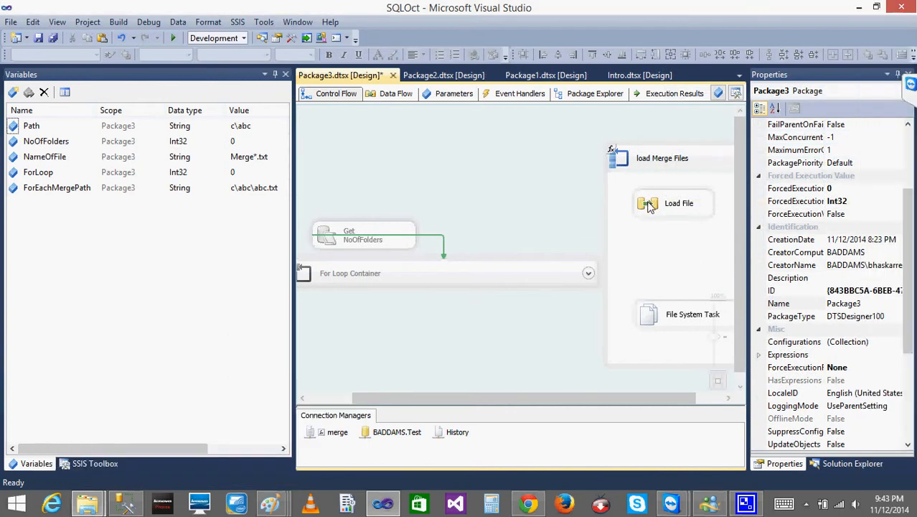
Step: Connect Load File directly to the File System Task, run the package, and stop debugging
{"action": "left_click", "coordinate": [654, 208]}
{"action": "left_click_drag", "start_coordinate": [682, 238], "coordinate": [680, 316]}
{"action": "left_click", "coordinate": [484, 143]}
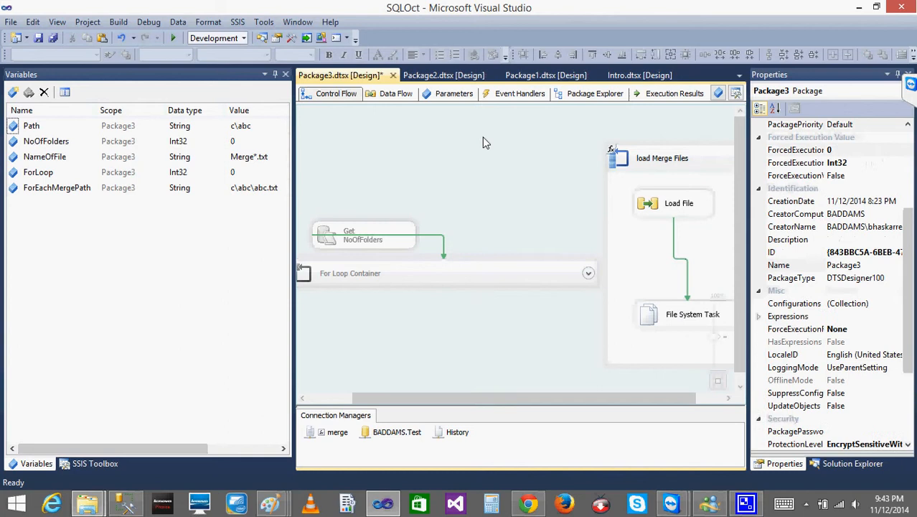
{"action": "left_click", "coordinate": [173, 38]}
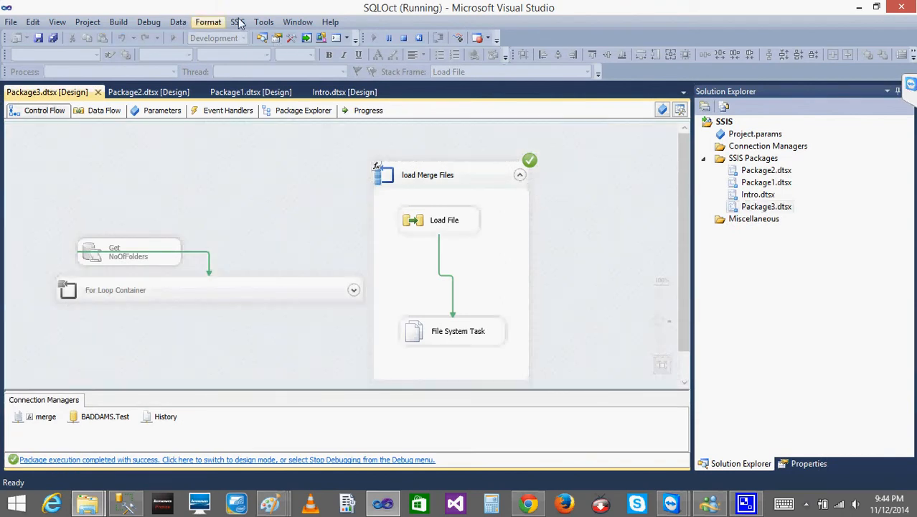
{"action": "left_click", "coordinate": [404, 38]}
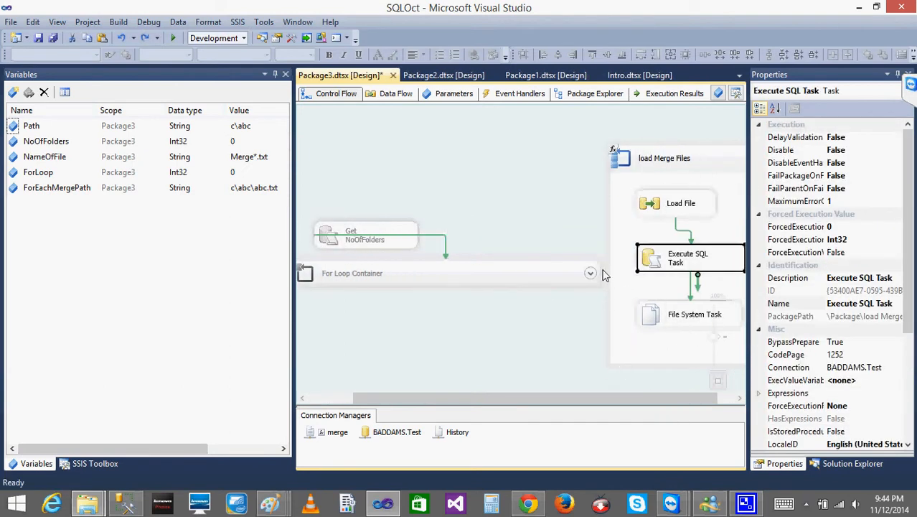
Step: Expand the For Loop Container, move load Merge Files clear below it, and collapse load Merge Files
{"action": "left_click", "coordinate": [589, 277]}
{"action": "left_click", "coordinate": [595, 274]}
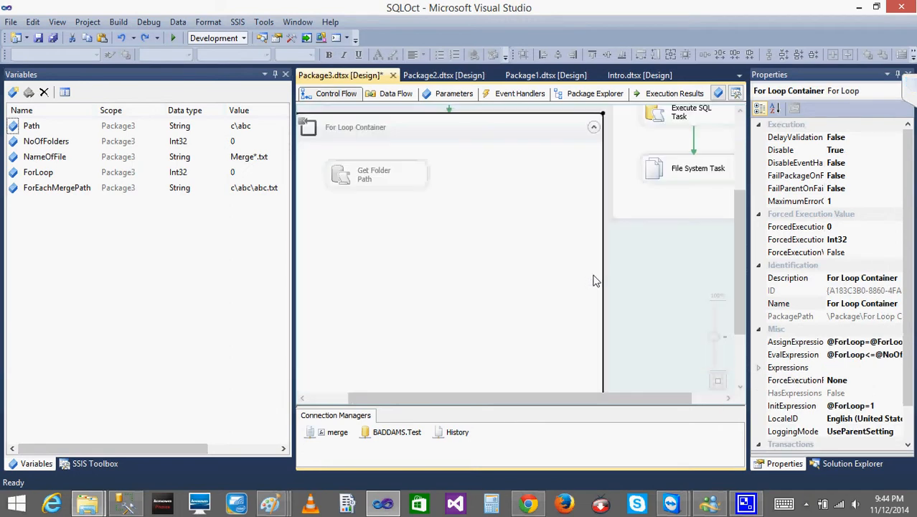
{"action": "left_click_drag", "start_coordinate": [741, 261], "coordinate": [751, 199]}
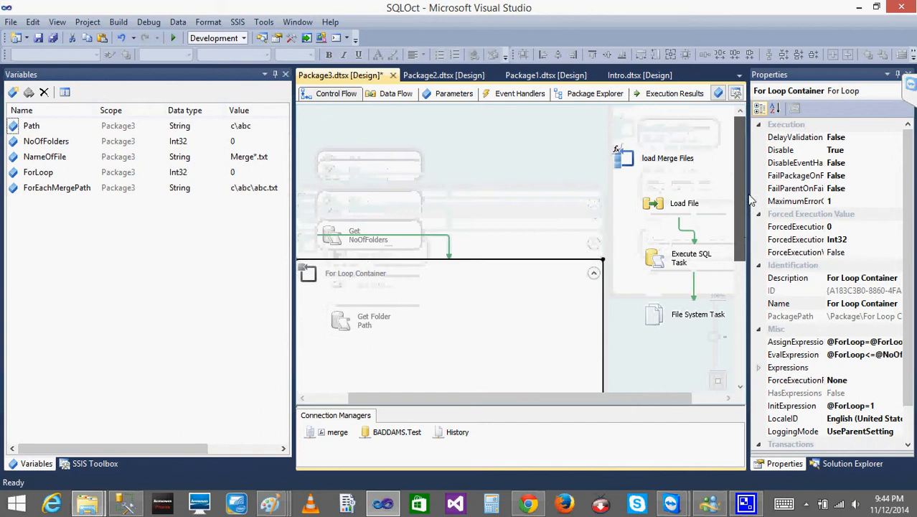
{"action": "left_click", "coordinate": [686, 161]}
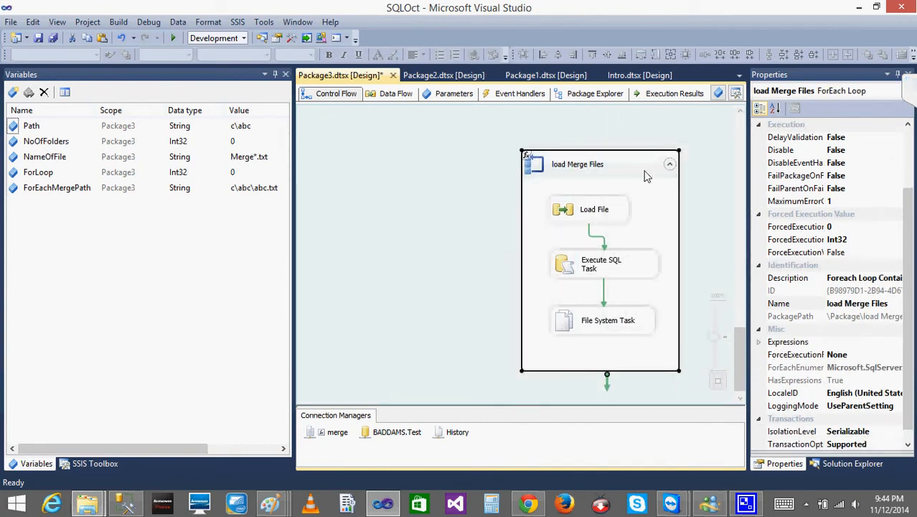
{"action": "left_click", "coordinate": [669, 164]}
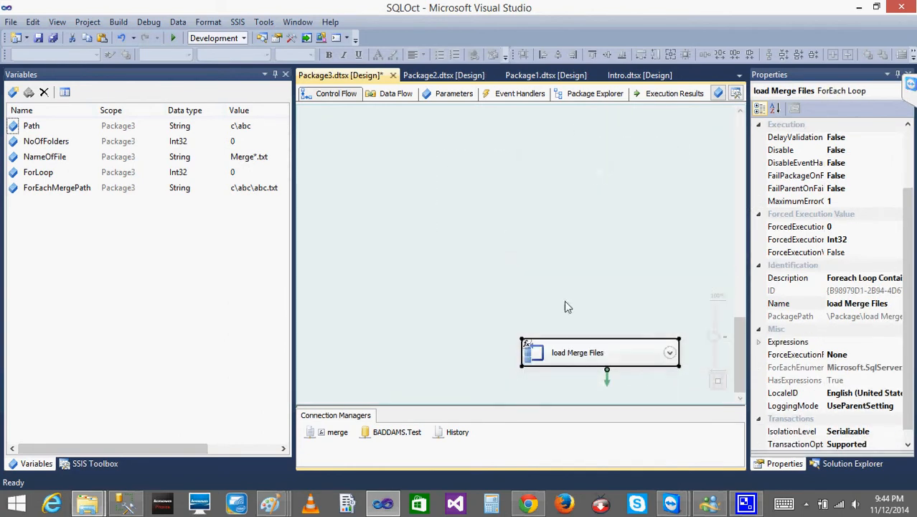
Step: Move load Merge Files into the For Loop Container below Get Folder Path, and shift Get Folder Path above it
{"action": "left_click_drag", "start_coordinate": [538, 354], "coordinate": [417, 200]}
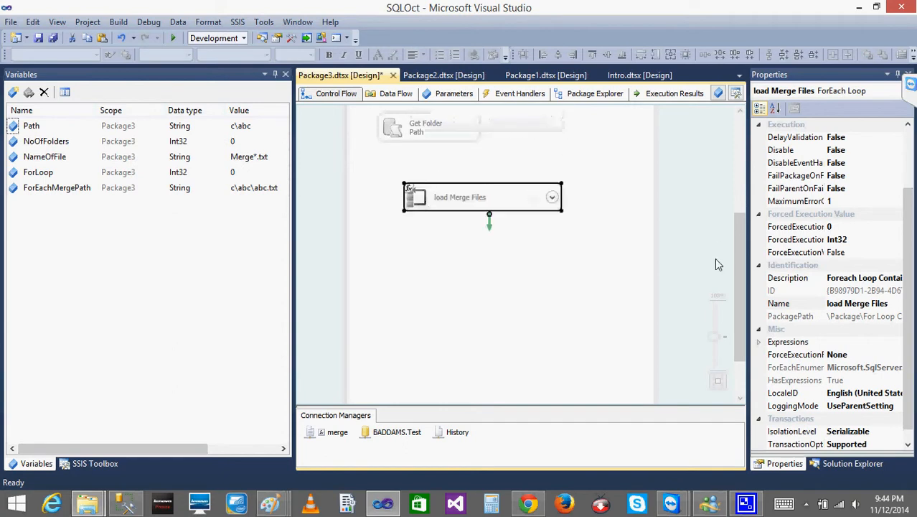
{"action": "left_click_drag", "start_coordinate": [736, 276], "coordinate": [735, 228]}
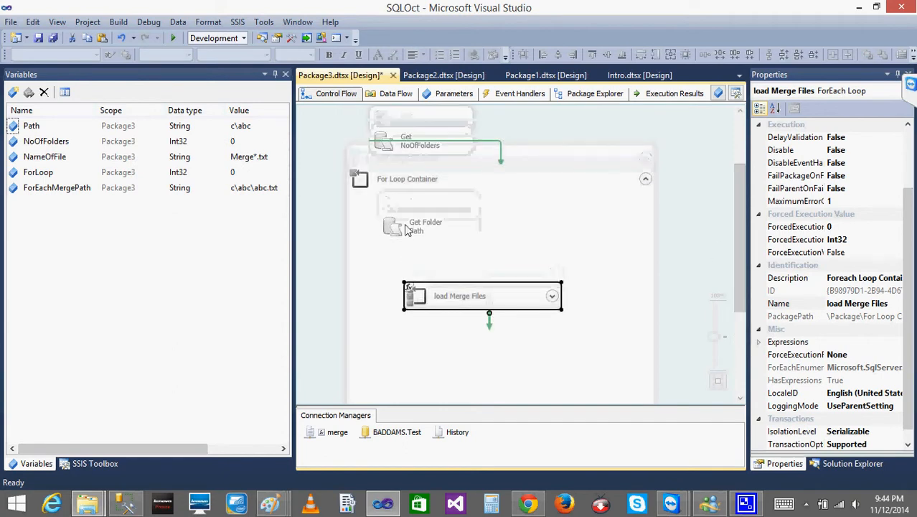
{"action": "left_click_drag", "start_coordinate": [407, 229], "coordinate": [426, 229]}
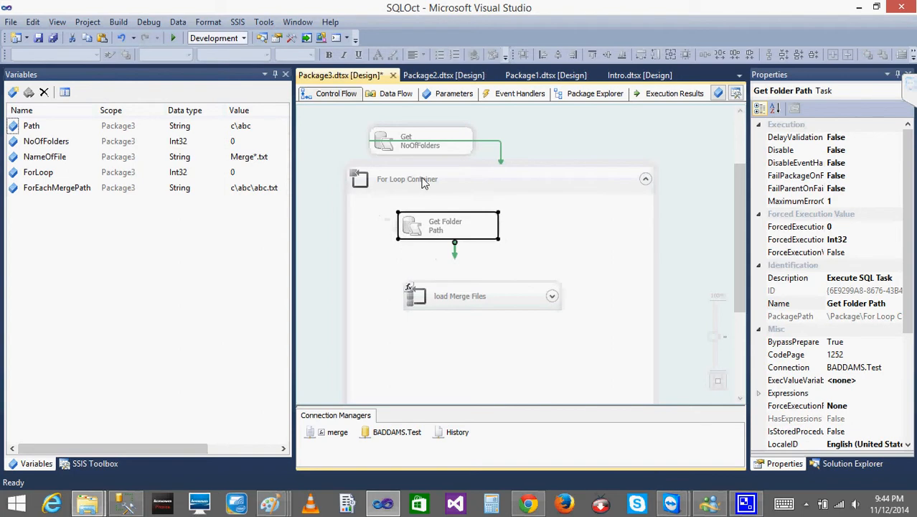
Step: Enable the Get NoOfFolders task and the For Loop Container
{"action": "left_click", "coordinate": [406, 144]}
{"action": "right_click", "coordinate": [406, 143]}
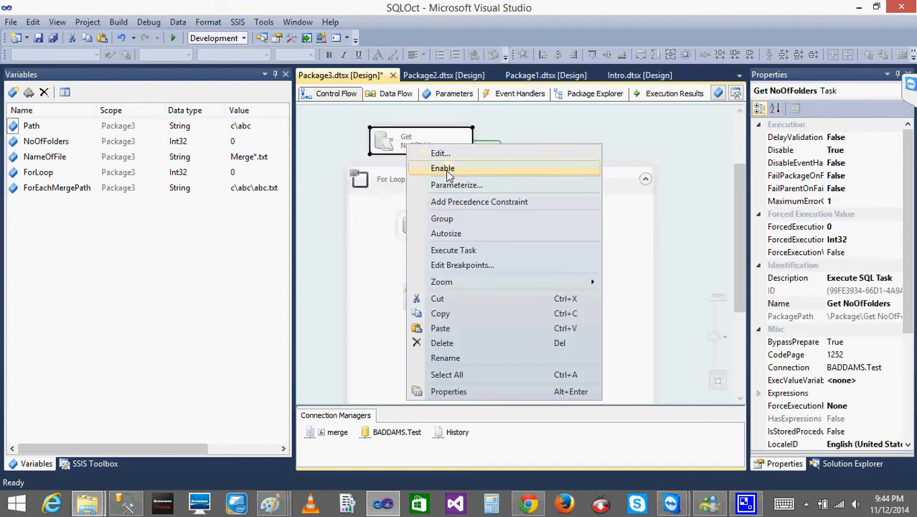
{"action": "left_click", "coordinate": [445, 169]}
{"action": "right_click", "coordinate": [418, 179]}
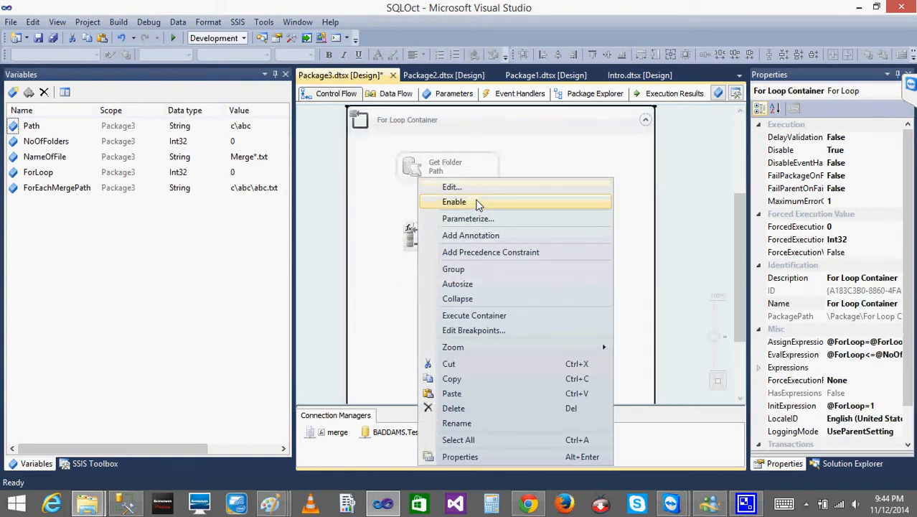
{"action": "left_click", "coordinate": [477, 203]}
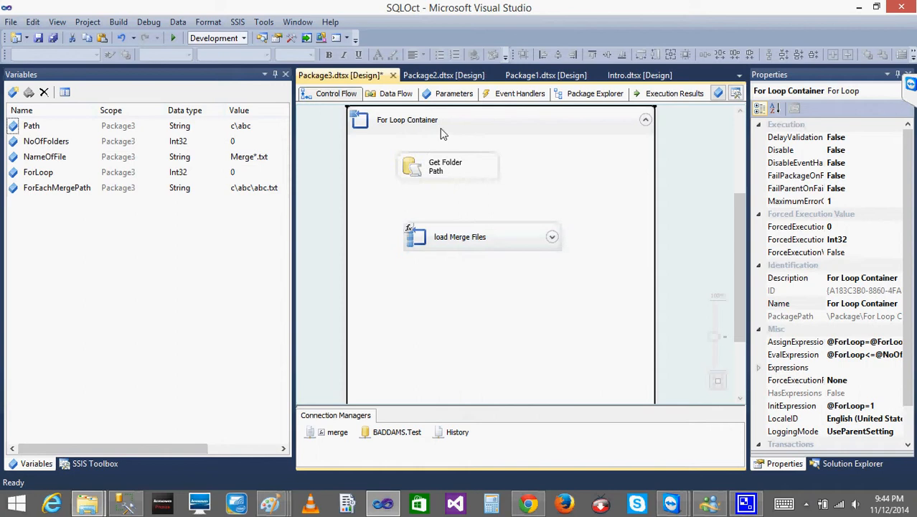
Step: Connect the Get Folder Path task to load Merge Files inside the For Loop Container with a precedence constraint
{"action": "left_click", "coordinate": [436, 169]}
{"action": "left_click_drag", "start_coordinate": [454, 199], "coordinate": [459, 239]}
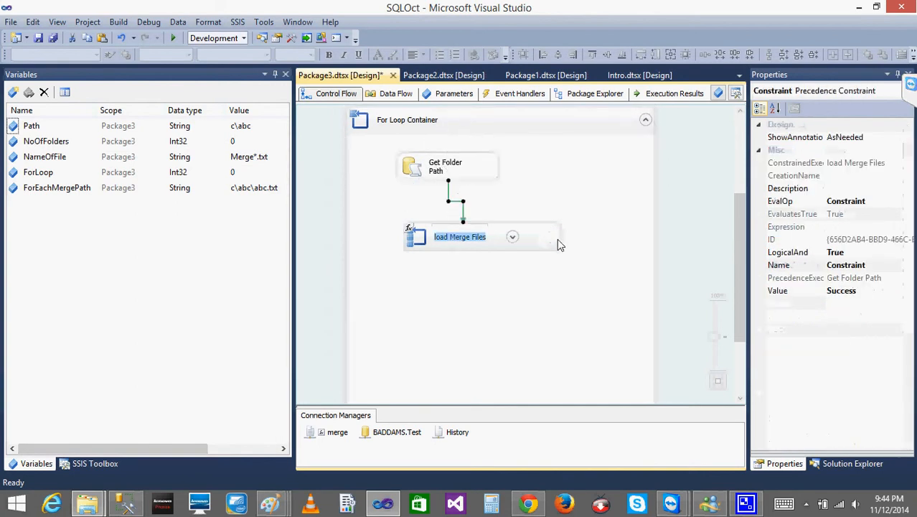
{"action": "left_click", "coordinate": [513, 241]}
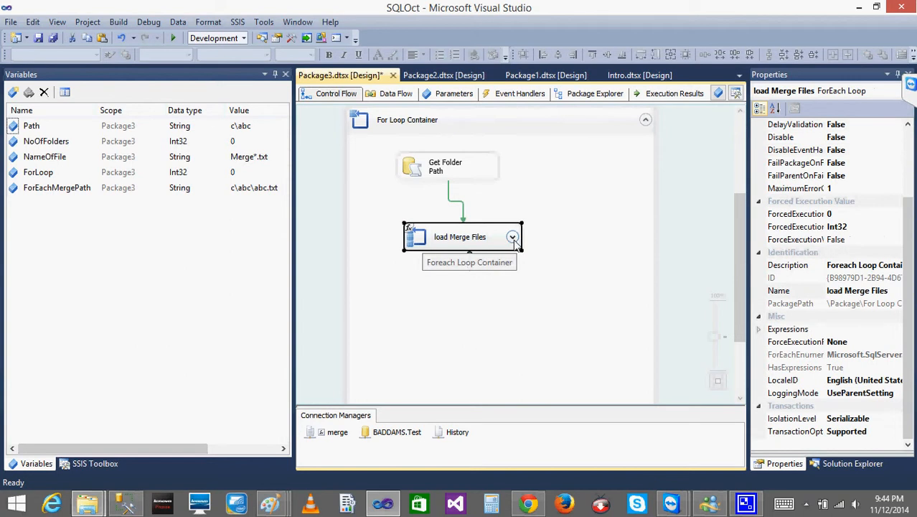
Step: Expand load Merge Files inside the For Loop Container to show its tasks, and save the package
{"action": "left_click", "coordinate": [512, 239]}
{"action": "left_click", "coordinate": [605, 294]}
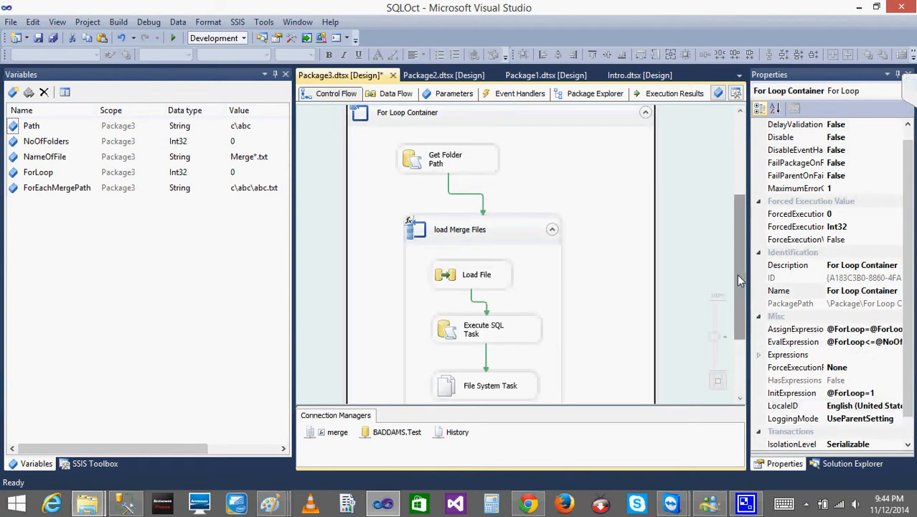
{"action": "left_click_drag", "start_coordinate": [737, 275], "coordinate": [740, 337]}
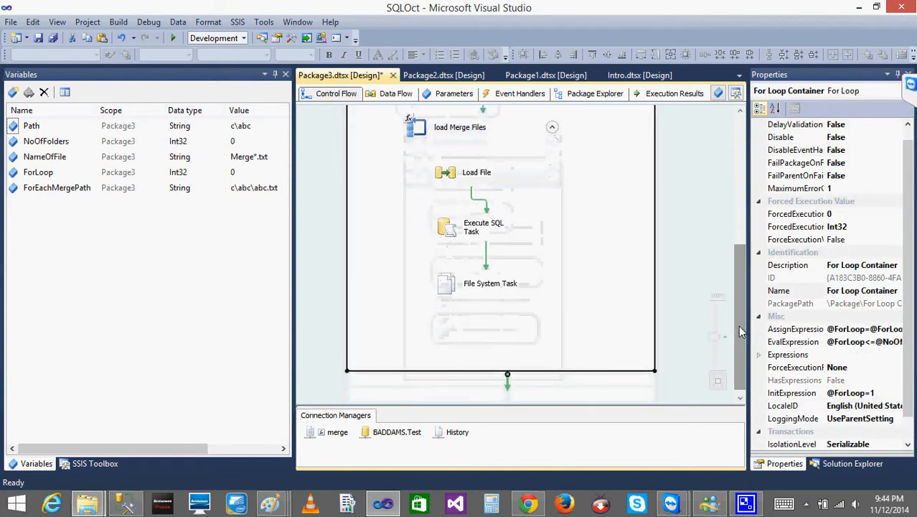
{"action": "left_click", "coordinate": [463, 231]}
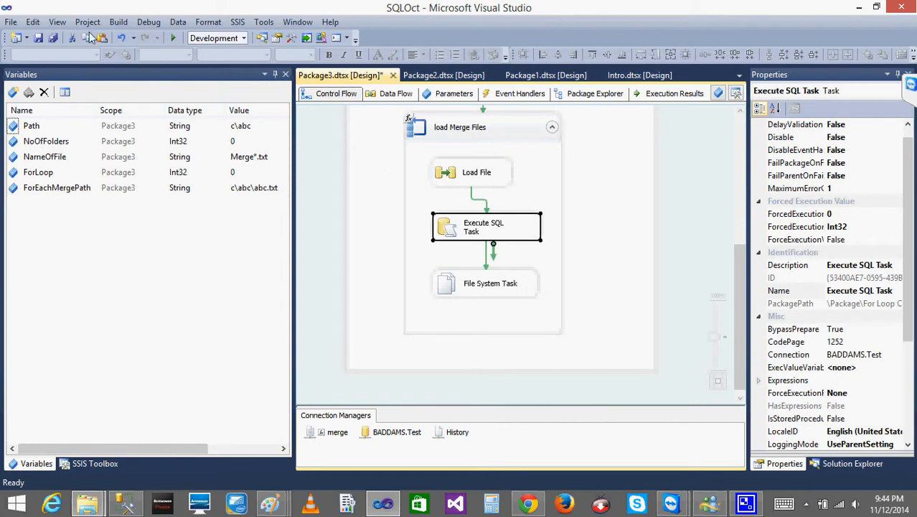
{"action": "left_click", "coordinate": [38, 38]}
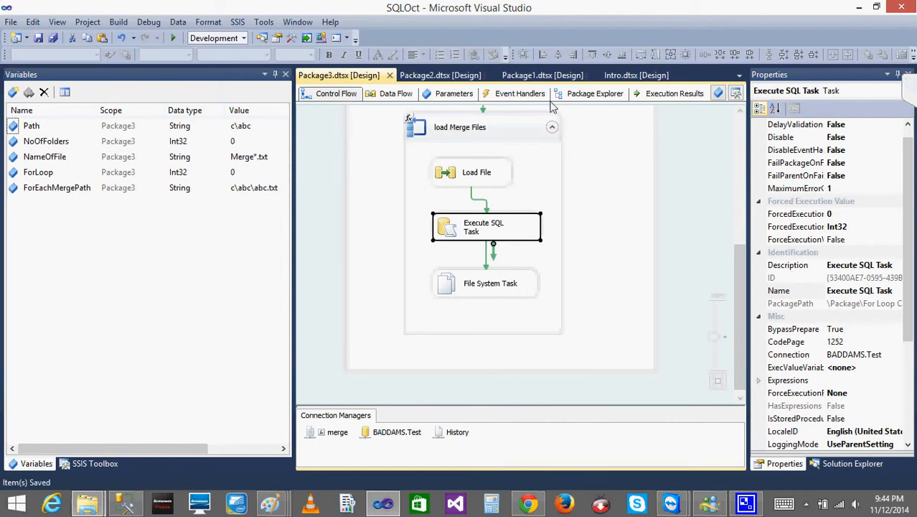
Step: Examine the load Merge Files container and the ID properties of its Execute SQL Task and Load File task
{"action": "left_click_drag", "start_coordinate": [737, 324], "coordinate": [725, 286]}
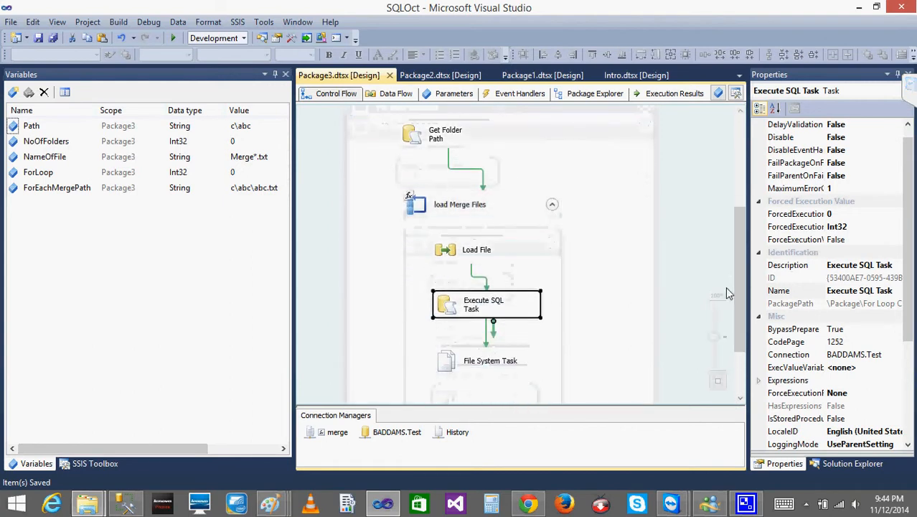
{"action": "left_click", "coordinate": [553, 207]}
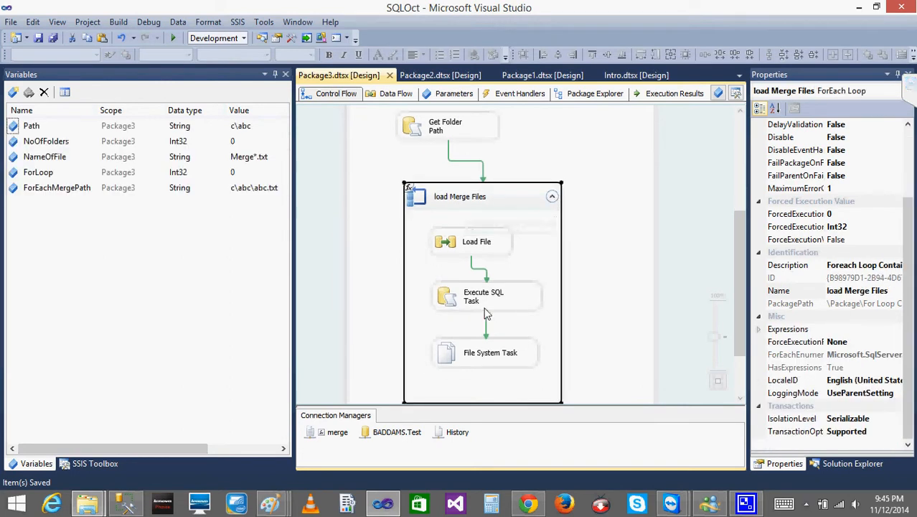
{"action": "left_click", "coordinate": [552, 197]}
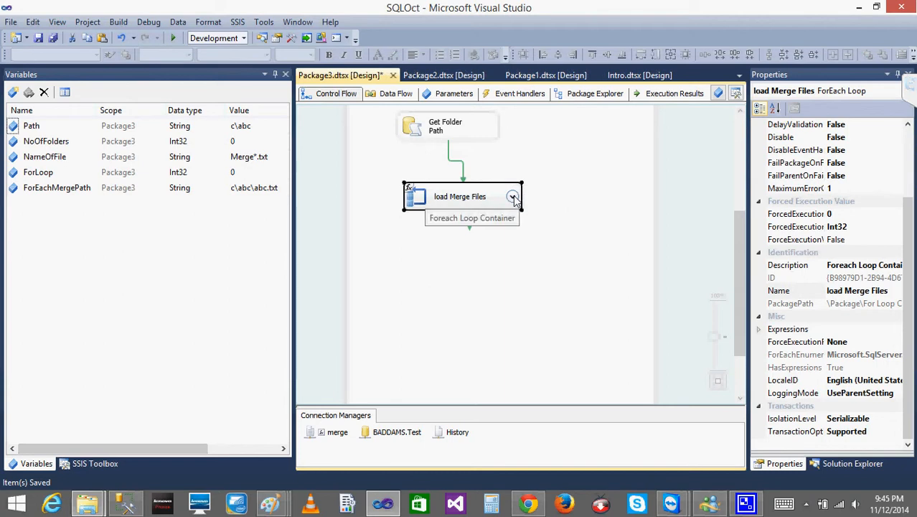
{"action": "left_click", "coordinate": [512, 197]}
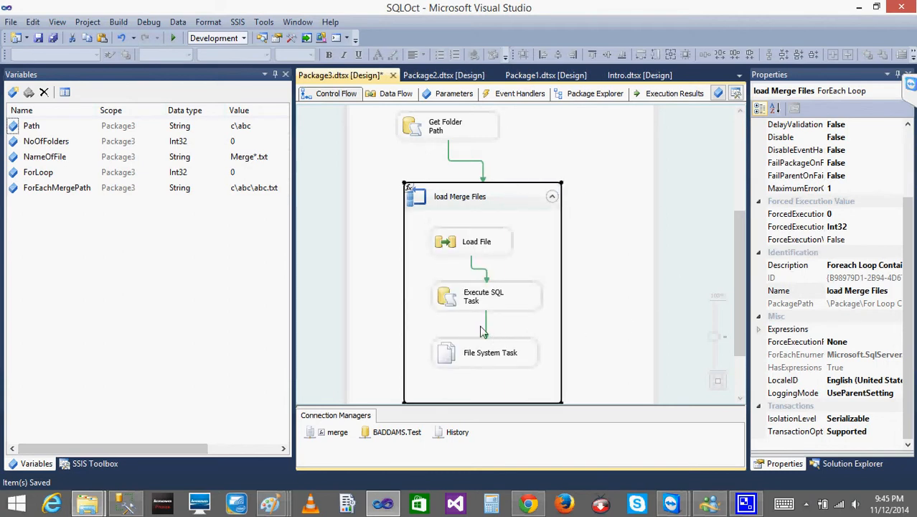
{"action": "left_click", "coordinate": [475, 302]}
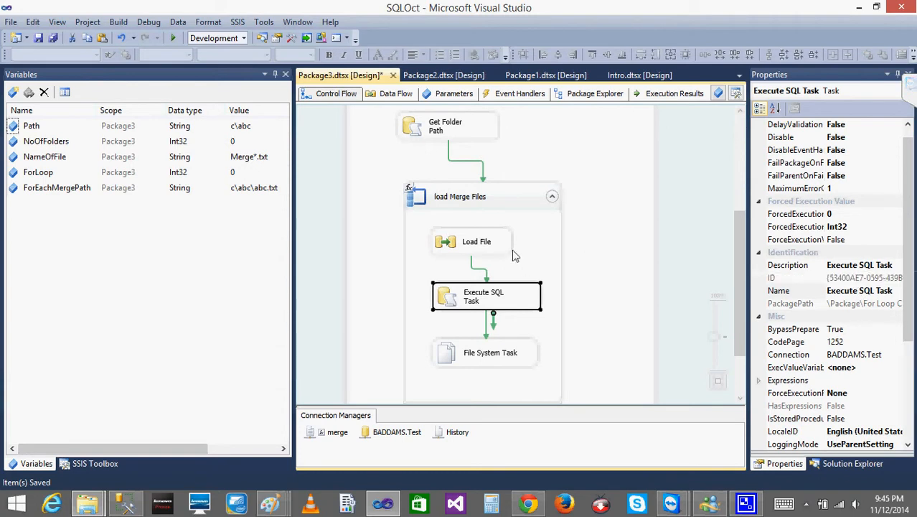
{"action": "left_click", "coordinate": [482, 246]}
{"action": "left_click", "coordinate": [838, 278]}
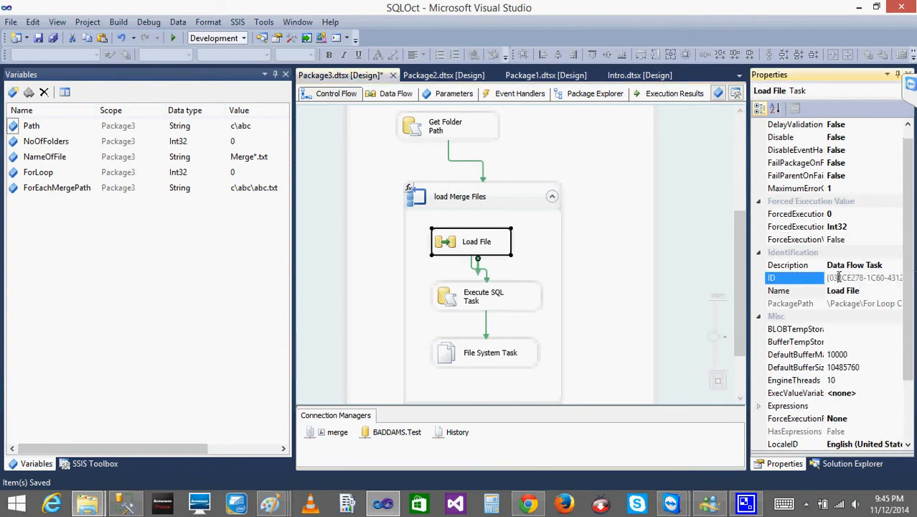
{"action": "left_click", "coordinate": [632, 280]}
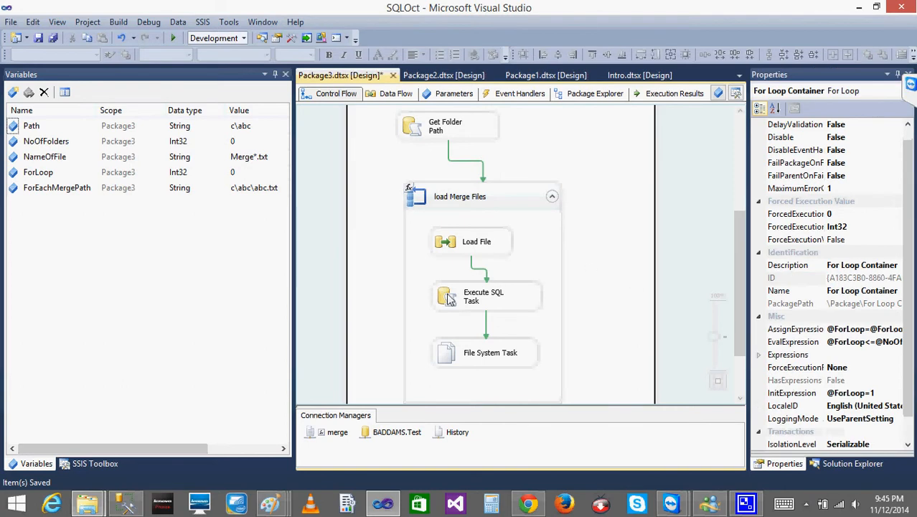
Step: Duplicate the Execute SQL Task, move the copy out of load Merge Files next to Get Folder Path, and save the package
{"action": "left_click", "coordinate": [459, 302]}
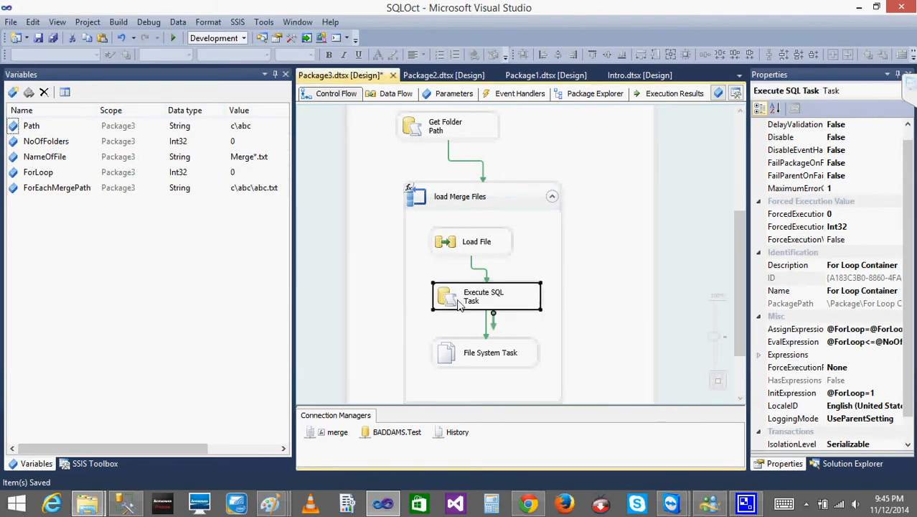
{"action": "right_click", "coordinate": [457, 300]}
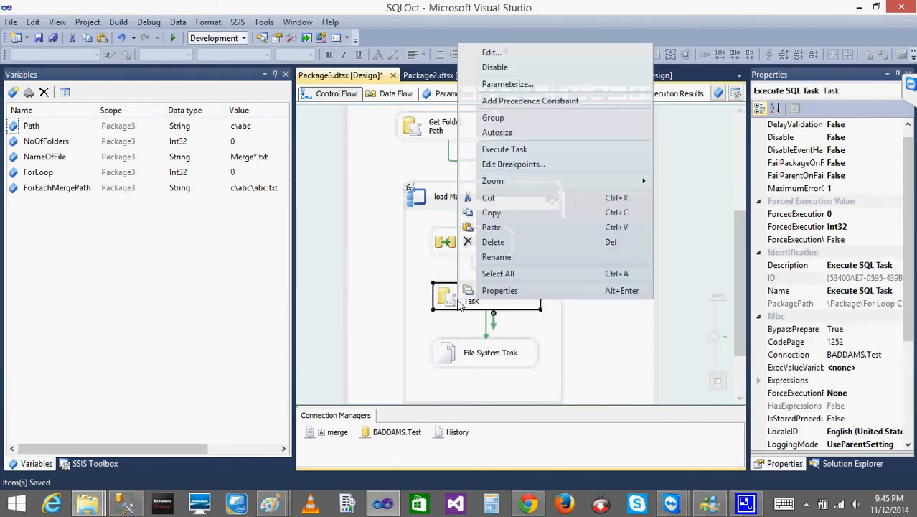
{"action": "left_click", "coordinate": [488, 212]}
{"action": "key", "text": "ctrl+v"}
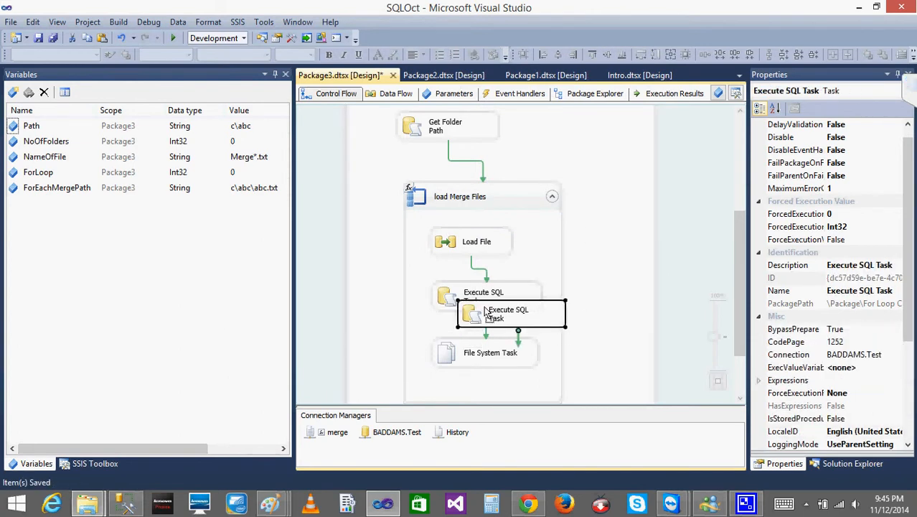
{"action": "left_click_drag", "start_coordinate": [481, 324], "coordinate": [548, 168]}
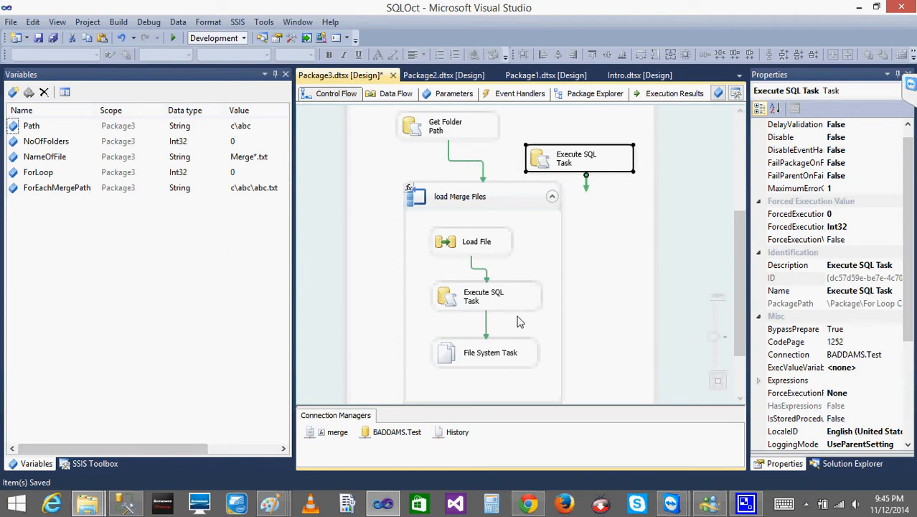
{"action": "left_click", "coordinate": [491, 305]}
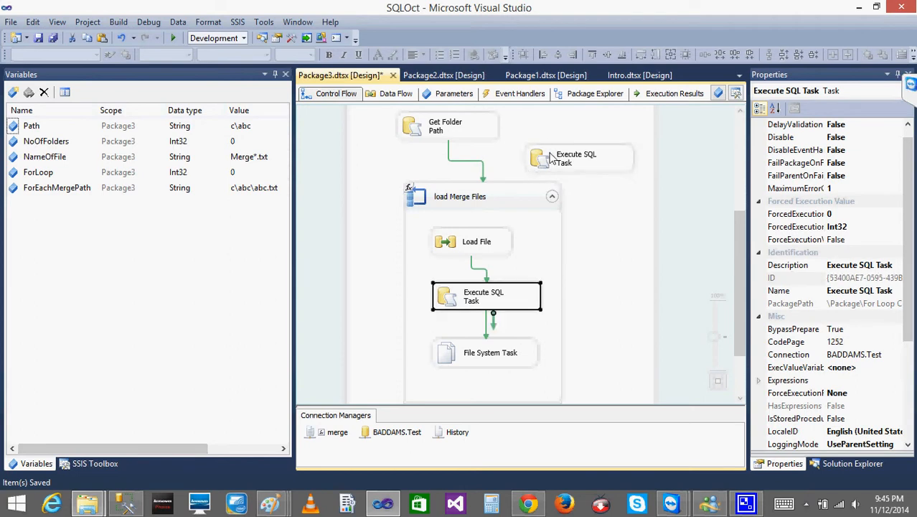
{"action": "left_click", "coordinate": [38, 40]}
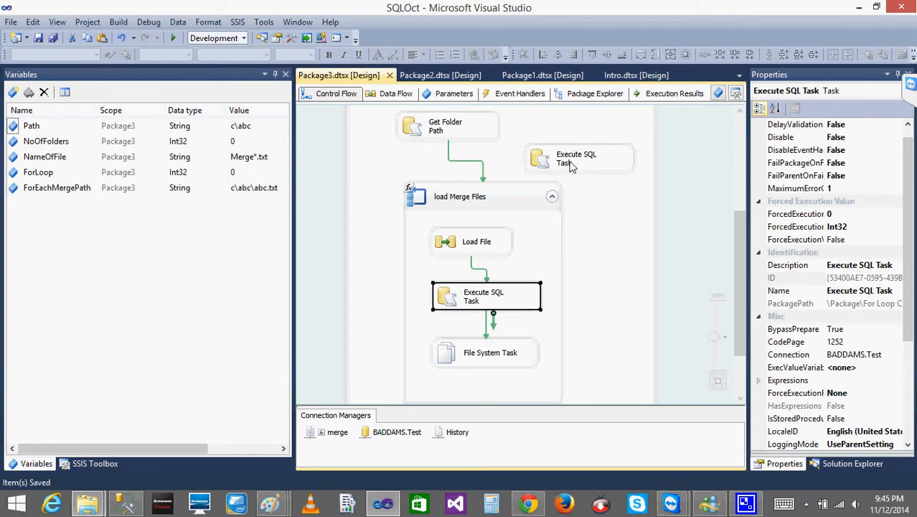
Step: Compare the ID properties of the original Execute SQL Task and its copy
{"action": "left_click", "coordinate": [843, 279]}
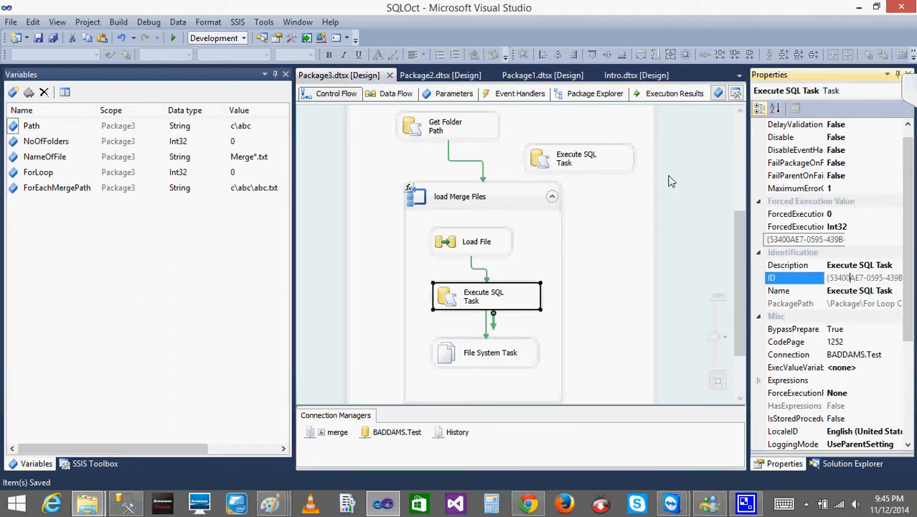
{"action": "left_click", "coordinate": [538, 159]}
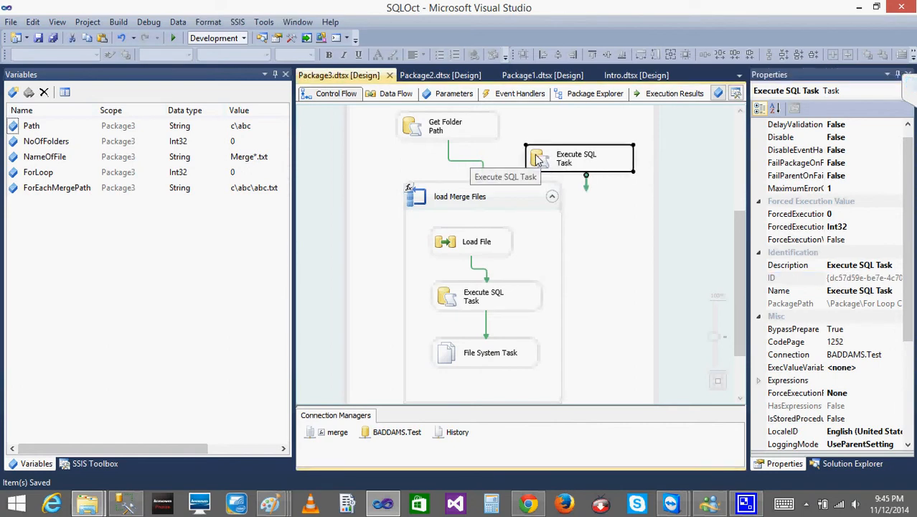
{"action": "left_click", "coordinate": [445, 298]}
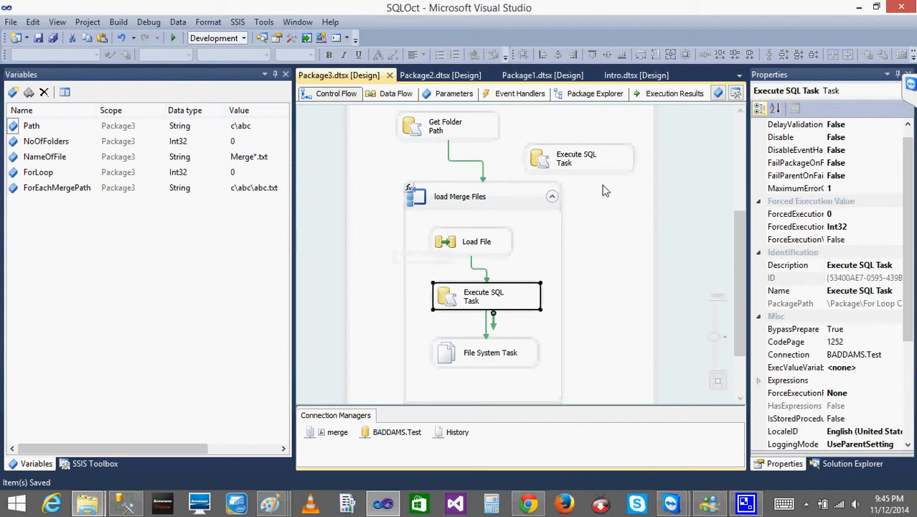
{"action": "left_click", "coordinate": [502, 200]}
Step: Move the copied Execute SQL Task beside load Merge Files and connect load Merge Files to it with a precedence constraint
{"action": "left_click_drag", "start_coordinate": [601, 158], "coordinate": [594, 329]}
{"action": "scroll", "coordinate": [739, 330], "scroll_direction": "down", "scroll_amount": 2}
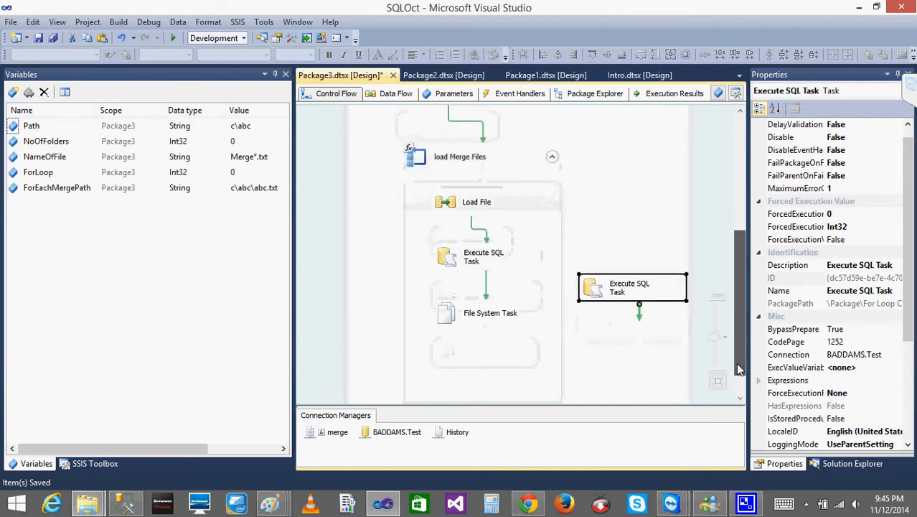
{"action": "left_click", "coordinate": [516, 311]}
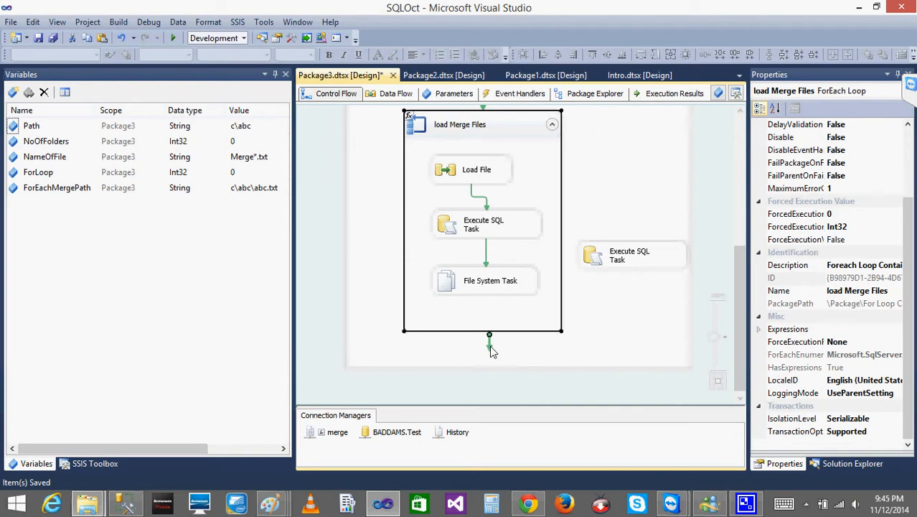
{"action": "left_click_drag", "start_coordinate": [491, 350], "coordinate": [610, 272]}
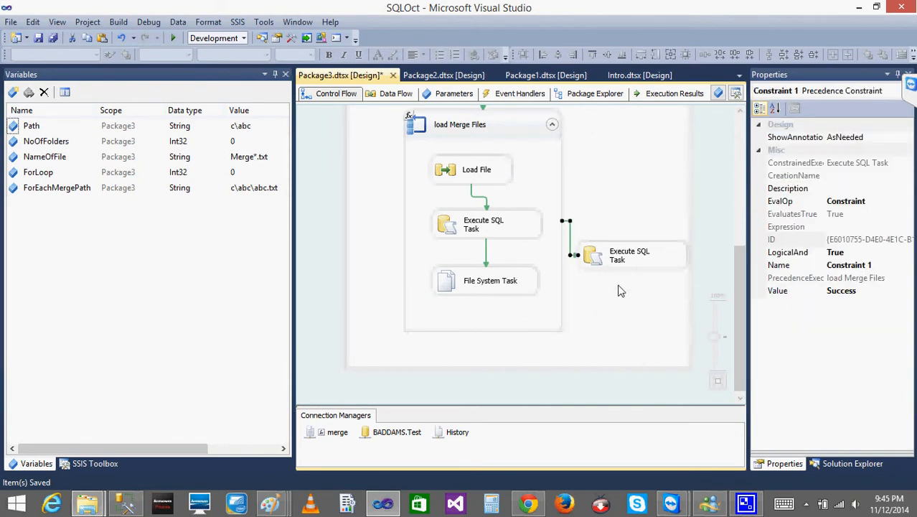
{"action": "left_click", "coordinate": [619, 299]}
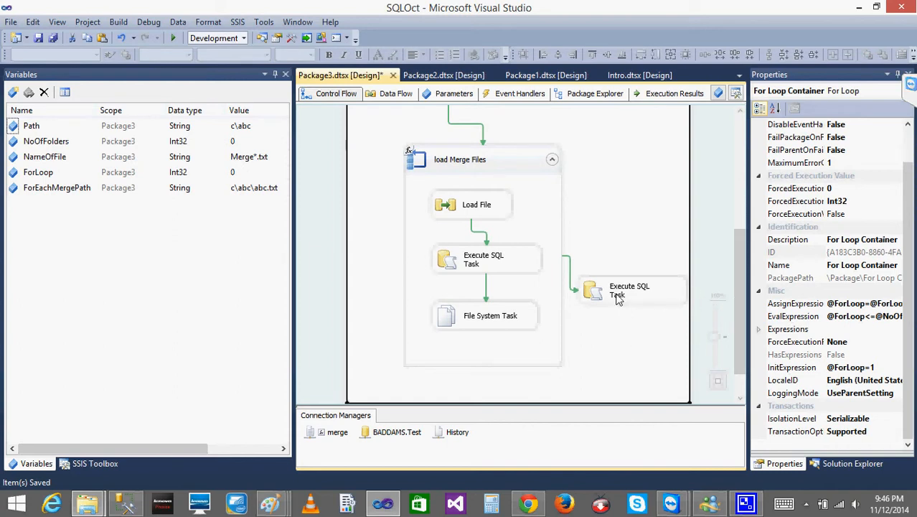
Step: Check the ID properties of the Execute SQL tasks and the Load File task in the For Loop Container
{"action": "left_click", "coordinate": [618, 299]}
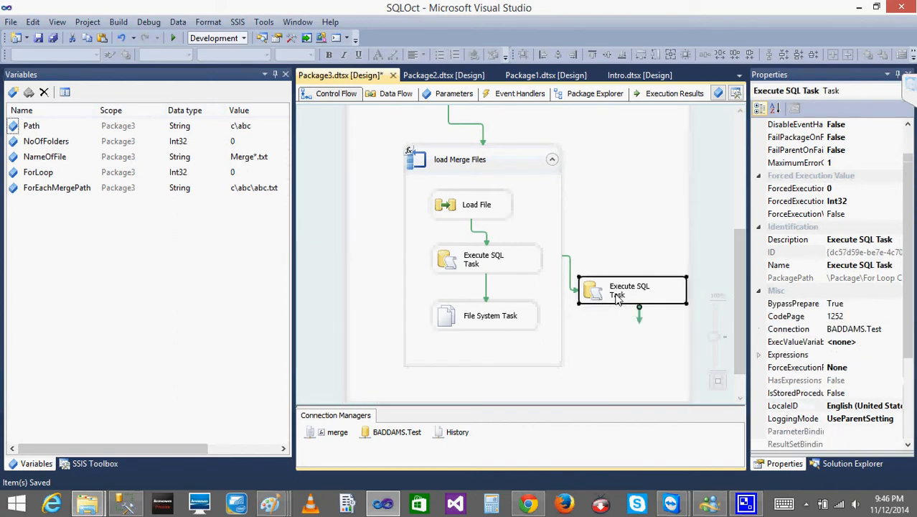
{"action": "left_click", "coordinate": [512, 318]}
{"action": "left_click", "coordinate": [489, 269]}
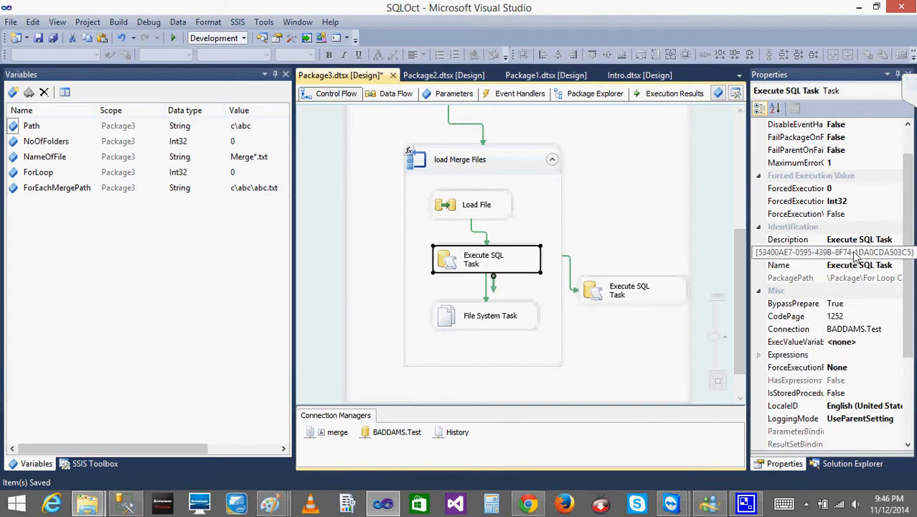
{"action": "left_click", "coordinate": [506, 209]}
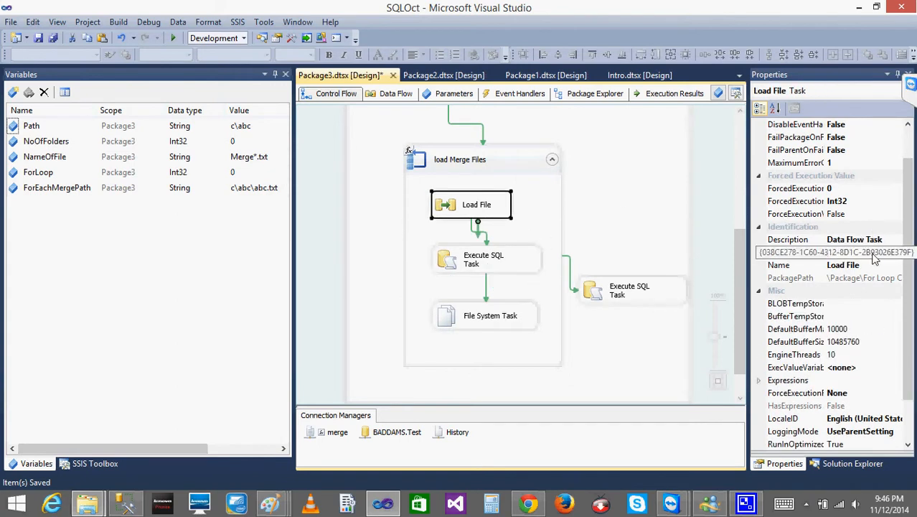
{"action": "left_click", "coordinate": [703, 228]}
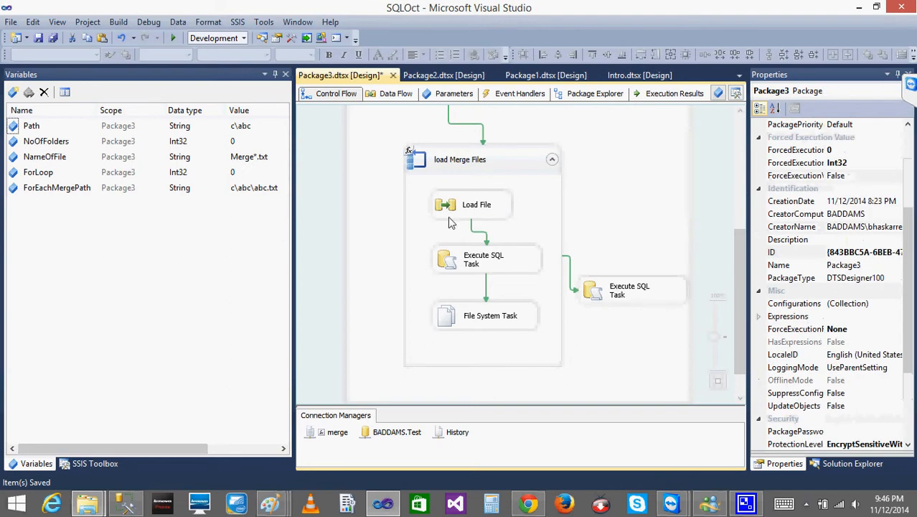
{"action": "left_click", "coordinate": [522, 265]}
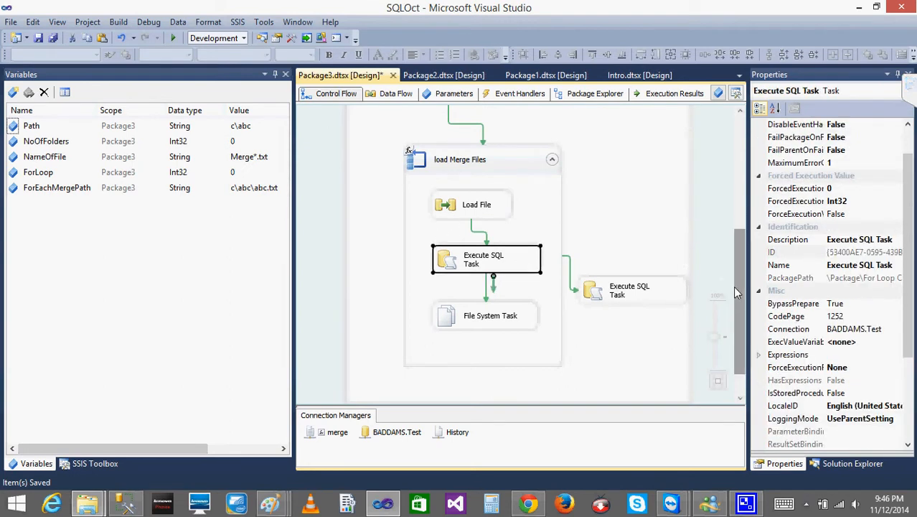
{"action": "mouse_move", "coordinate": [738, 288]}
{"action": "left_mouse_down"}
{"action": "mouse_move", "coordinate": [740, 254]}
{"action": "mouse_move", "coordinate": [740, 284]}
{"action": "left_mouse_up"}
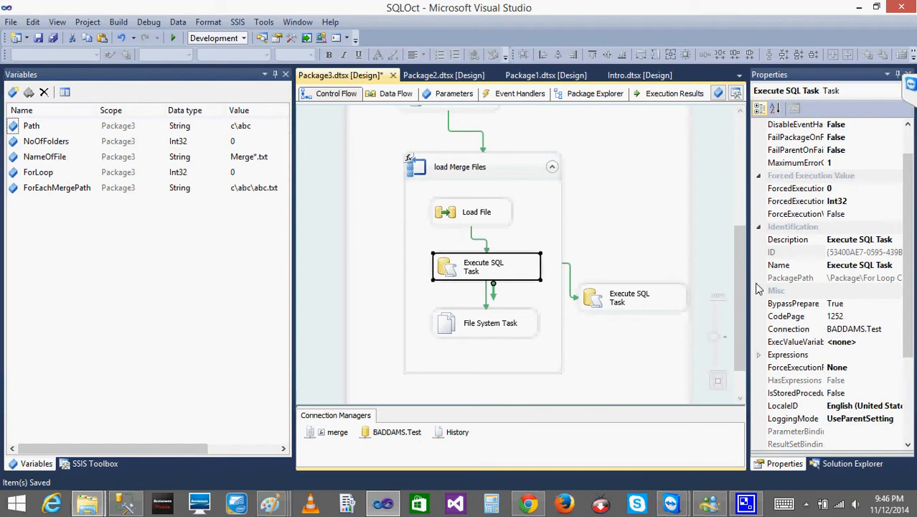
Step: Set a breakpoint on the Load File task that breaks on the OnPreExecute event
{"action": "left_click_drag", "start_coordinate": [740, 293], "coordinate": [737, 247]}
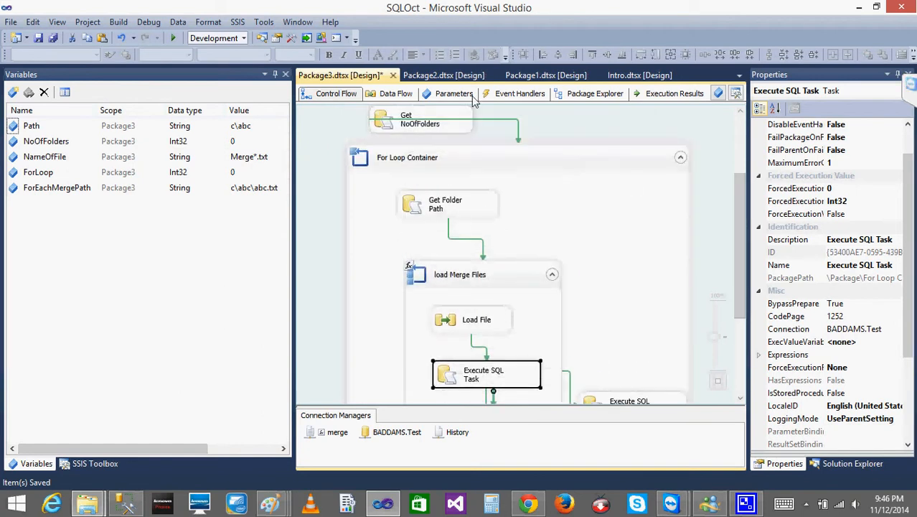
{"action": "right_click", "coordinate": [487, 323]}
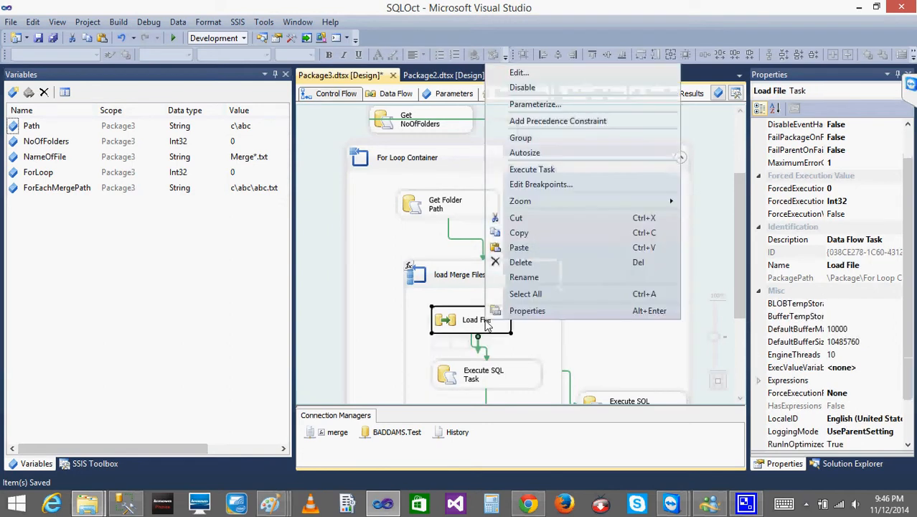
{"action": "left_click", "coordinate": [550, 185]}
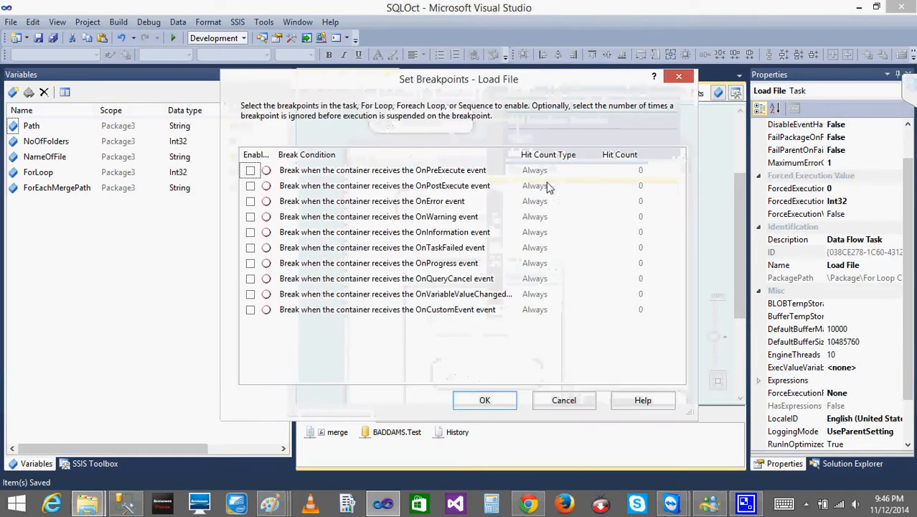
{"action": "left_click", "coordinate": [250, 170]}
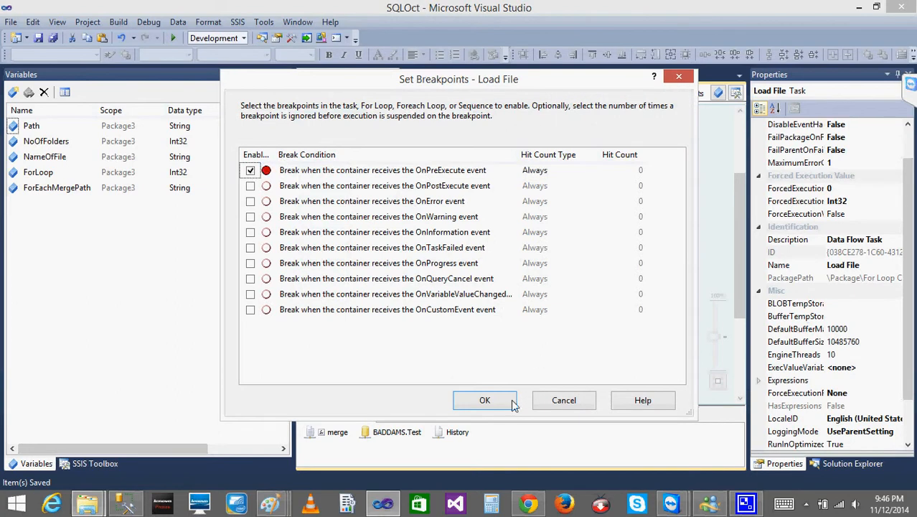
{"action": "left_click", "coordinate": [484, 399]}
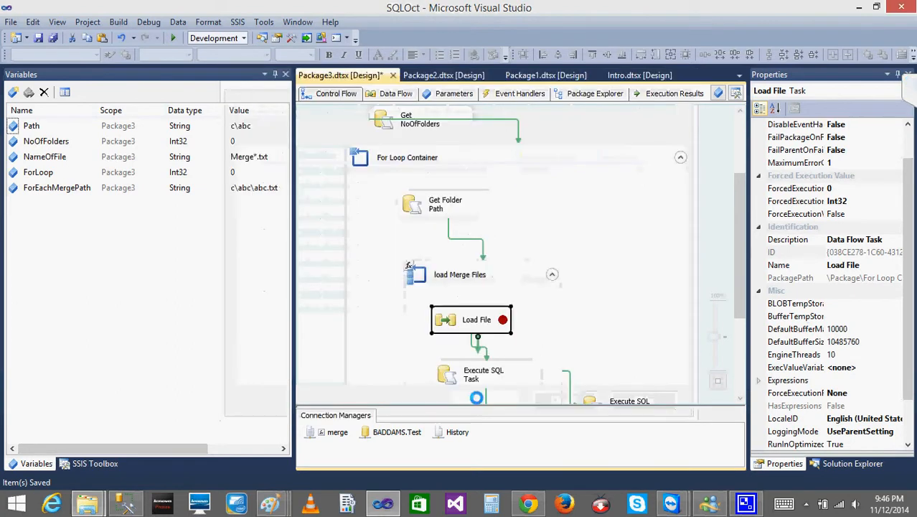
Step: Run the package in debug mode to the Load File breakpoint and list its variables in the Locals window
{"action": "left_click", "coordinate": [173, 38]}
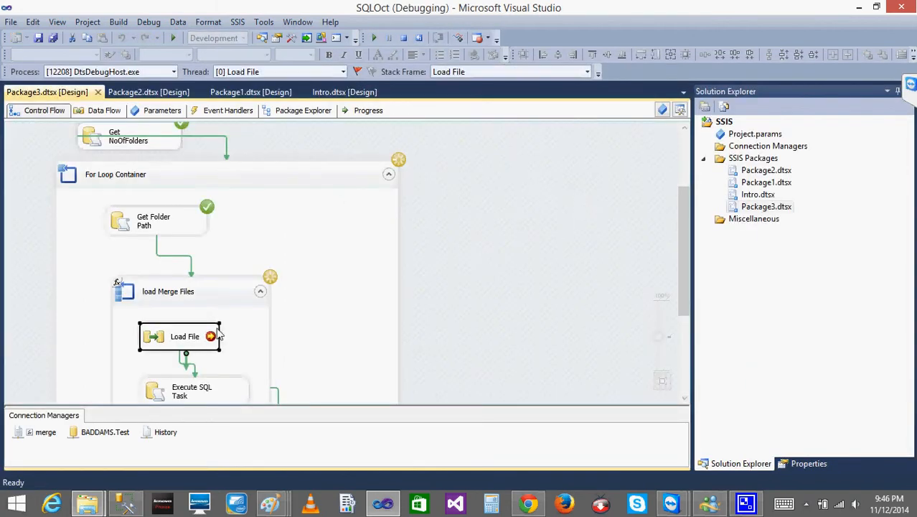
{"action": "left_click", "coordinate": [148, 23]}
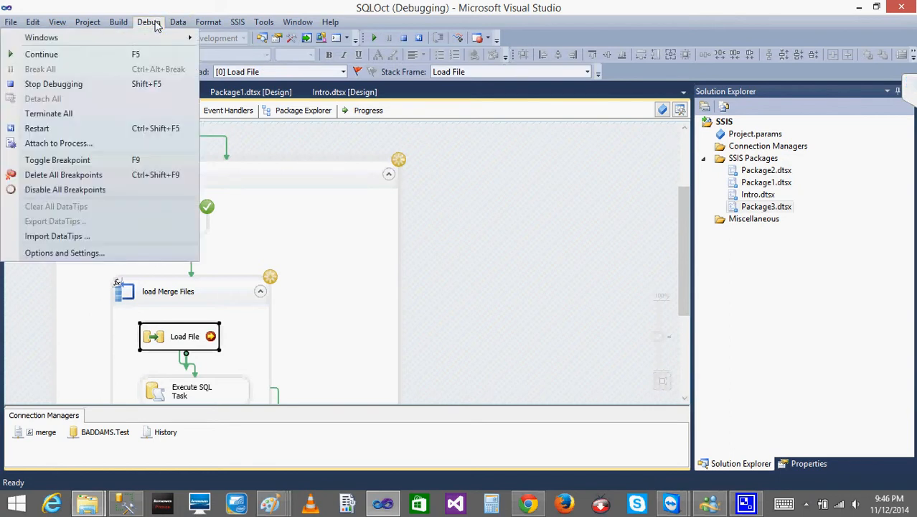
{"action": "mouse_move", "coordinate": [101, 38]}
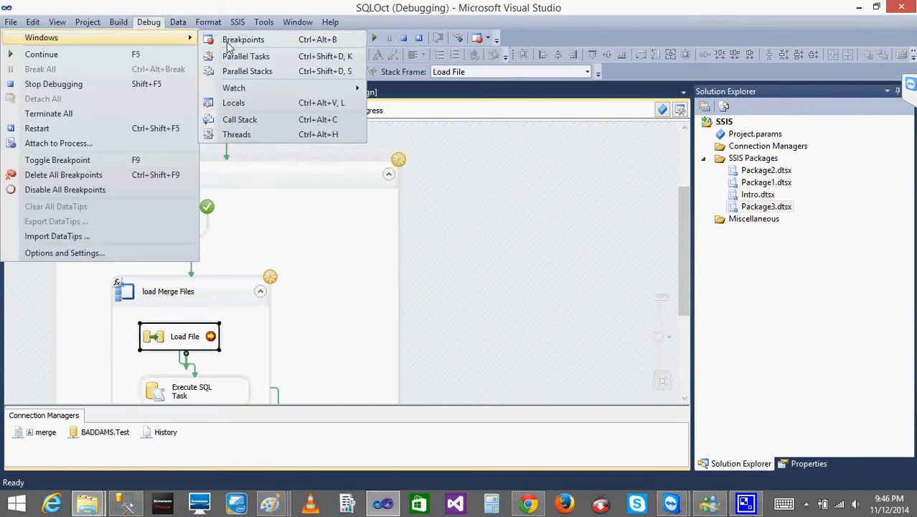
{"action": "left_click", "coordinate": [237, 103]}
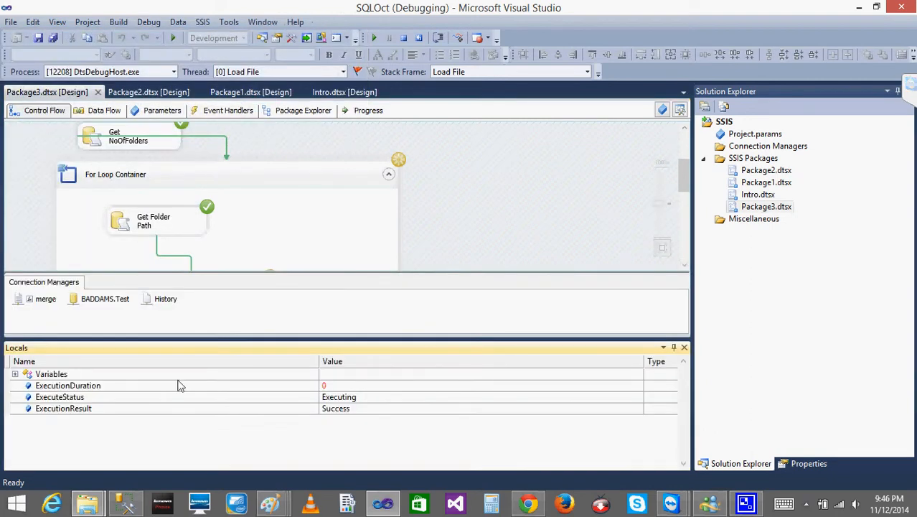
{"action": "left_click", "coordinate": [15, 374]}
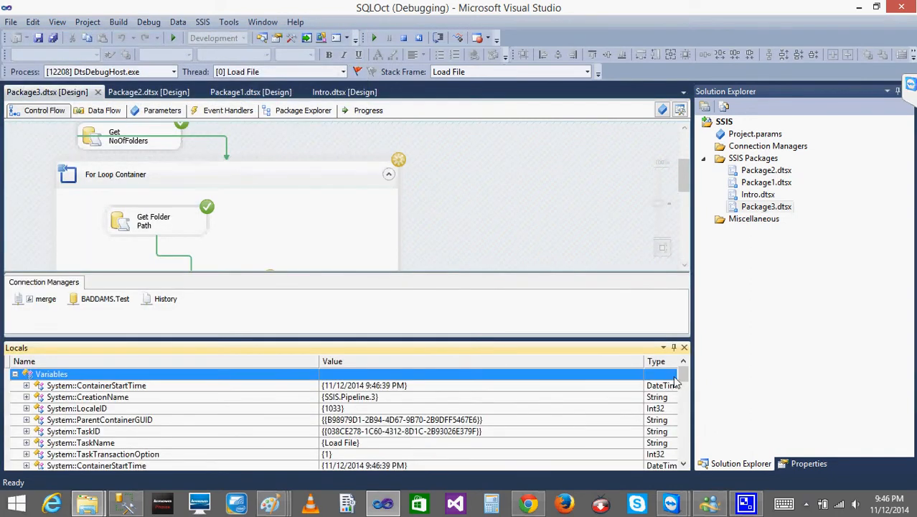
Step: Check the runtime values of the ForEachMergePath, ForLoop, NameOfFile, NoOfFolders and Path variables
{"action": "left_click_drag", "start_coordinate": [683, 378], "coordinate": [685, 399]}
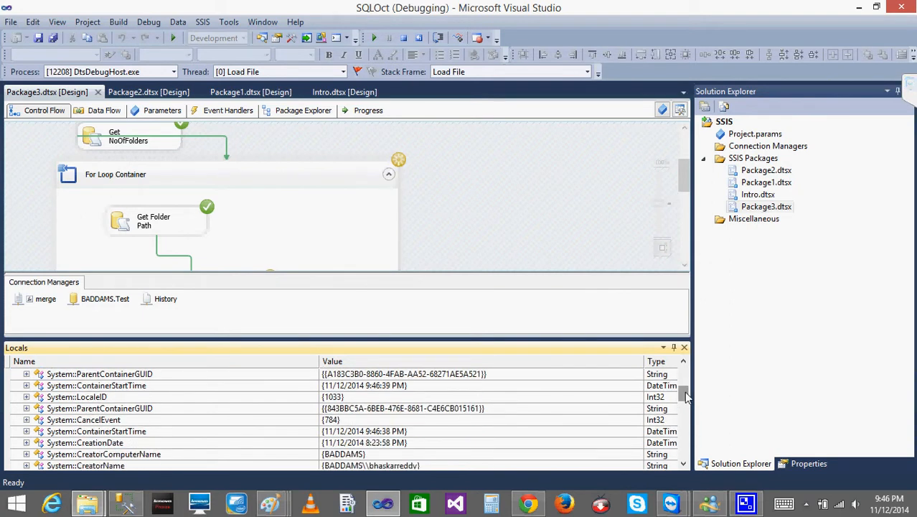
{"action": "left_click_drag", "start_coordinate": [685, 397], "coordinate": [686, 416]}
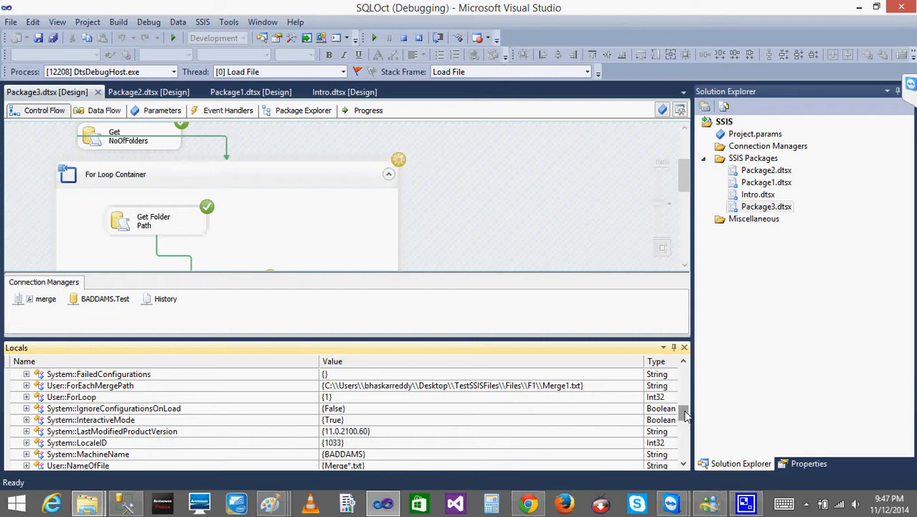
{"action": "left_click_drag", "start_coordinate": [683, 414], "coordinate": [685, 431]}
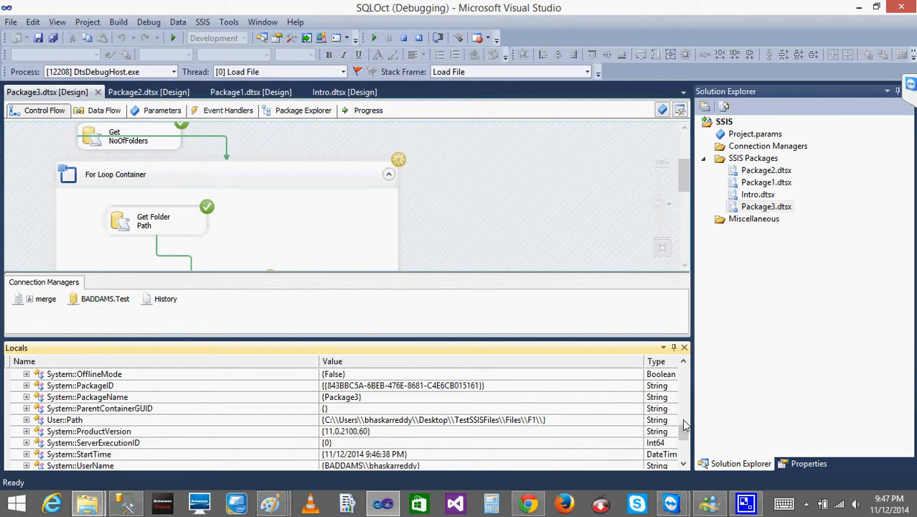
{"action": "left_click_drag", "start_coordinate": [685, 432], "coordinate": [685, 406]}
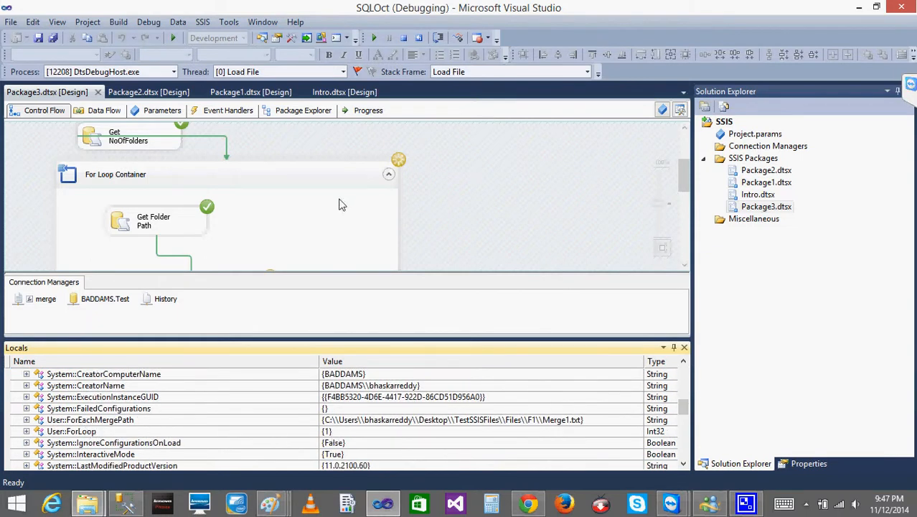
Step: Continue execution through the next two Load File breakpoint hits, checking the ForEachMergePath, ForLoop and Path variables
{"action": "left_click", "coordinate": [372, 41]}
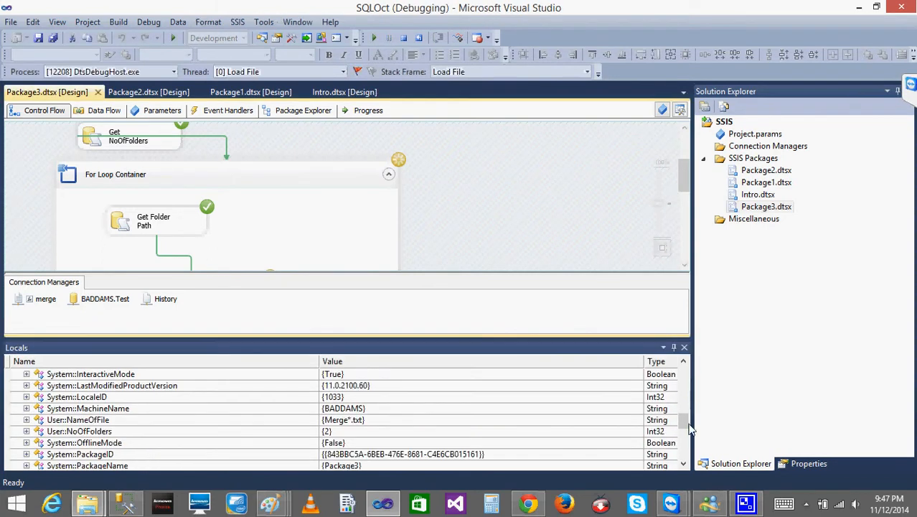
{"action": "mouse_move", "coordinate": [685, 424]}
{"action": "left_mouse_down"}
{"action": "mouse_move", "coordinate": [684, 458]}
{"action": "mouse_move", "coordinate": [693, 373]}
{"action": "mouse_move", "coordinate": [692, 413]}
{"action": "left_mouse_up"}
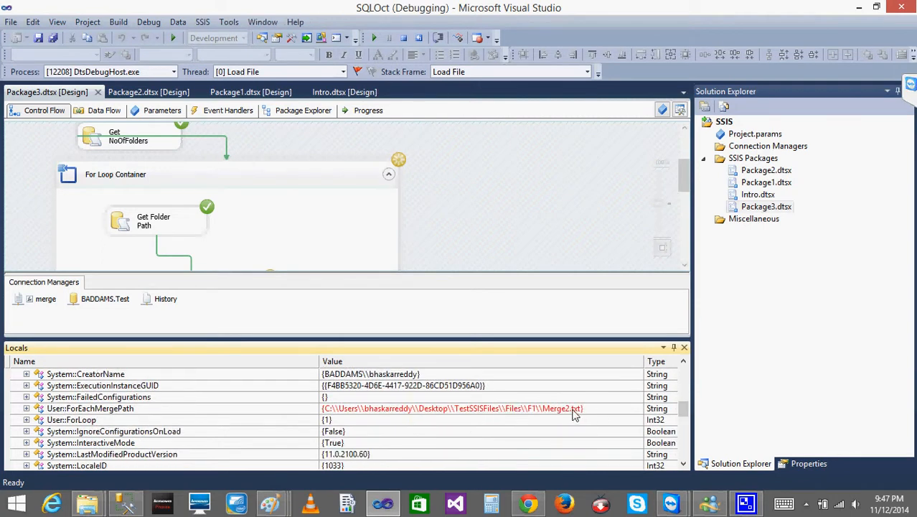
{"action": "left_click", "coordinate": [376, 38]}
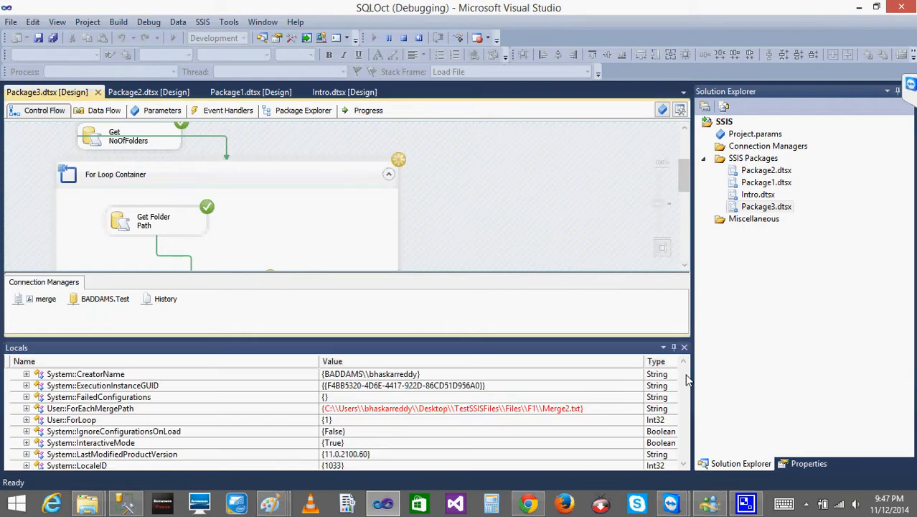
{"action": "scroll", "coordinate": [686, 384], "scroll_direction": "down", "scroll_amount": 3}
{"action": "mouse_move", "coordinate": [685, 423]}
{"action": "left_mouse_down"}
{"action": "mouse_move", "coordinate": [685, 455]}
{"action": "mouse_move", "coordinate": [685, 374]}
{"action": "mouse_move", "coordinate": [687, 414]}
{"action": "left_mouse_up"}
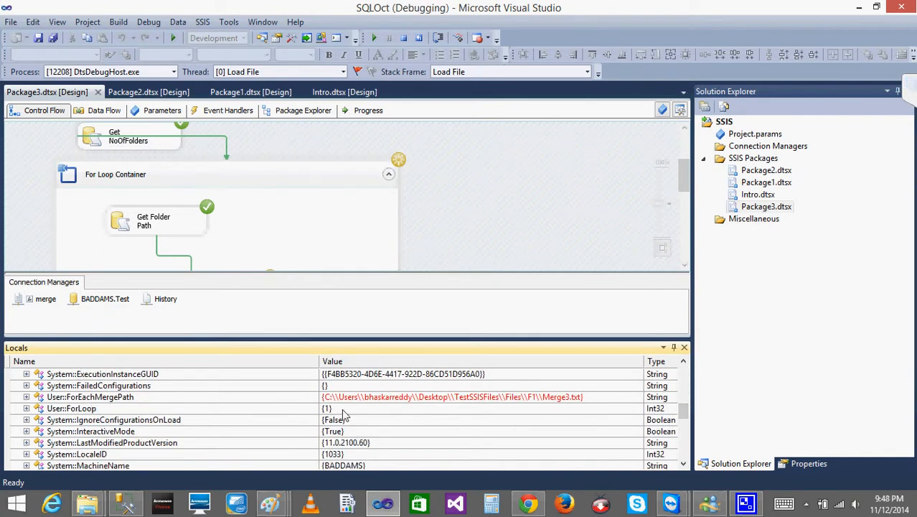
{"action": "left_click_drag", "start_coordinate": [687, 414], "coordinate": [686, 433]}
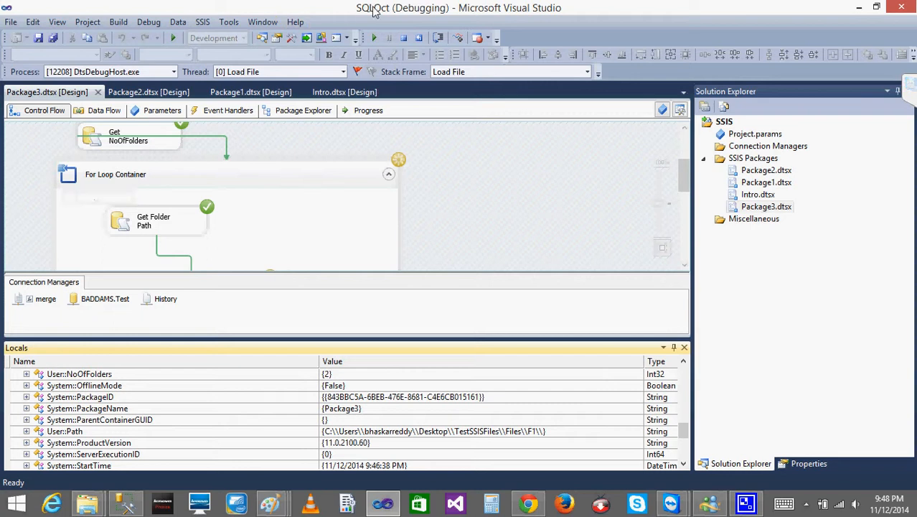
Step: Stop debugging and review the For Loop Container's control flow in the designer
{"action": "left_click", "coordinate": [406, 41]}
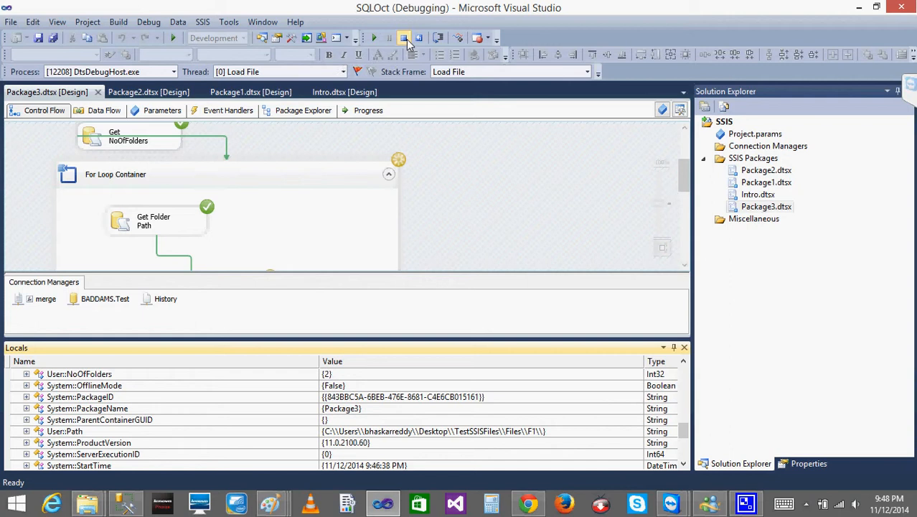
{"action": "left_click", "coordinate": [632, 363]}
{"action": "scroll", "coordinate": [631, 364], "scroll_direction": "down", "scroll_amount": 3}
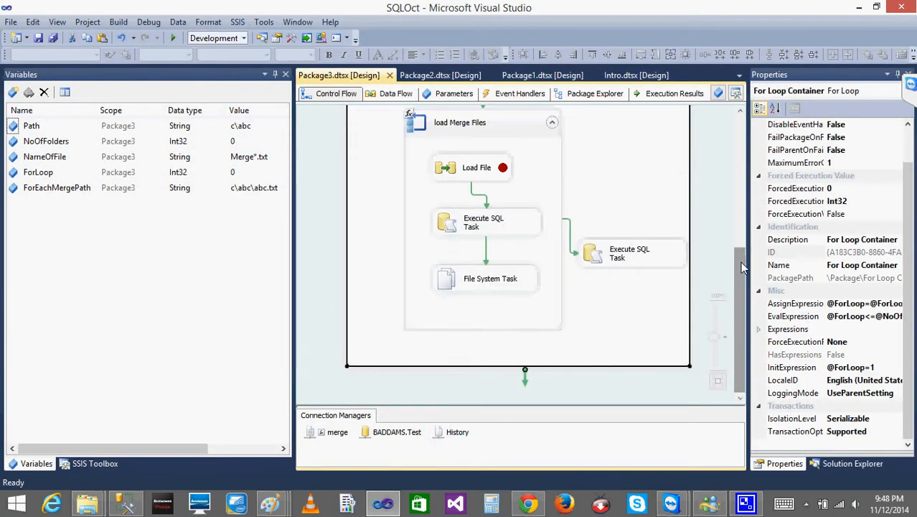
{"action": "left_click_drag", "start_coordinate": [739, 258], "coordinate": [742, 137]}
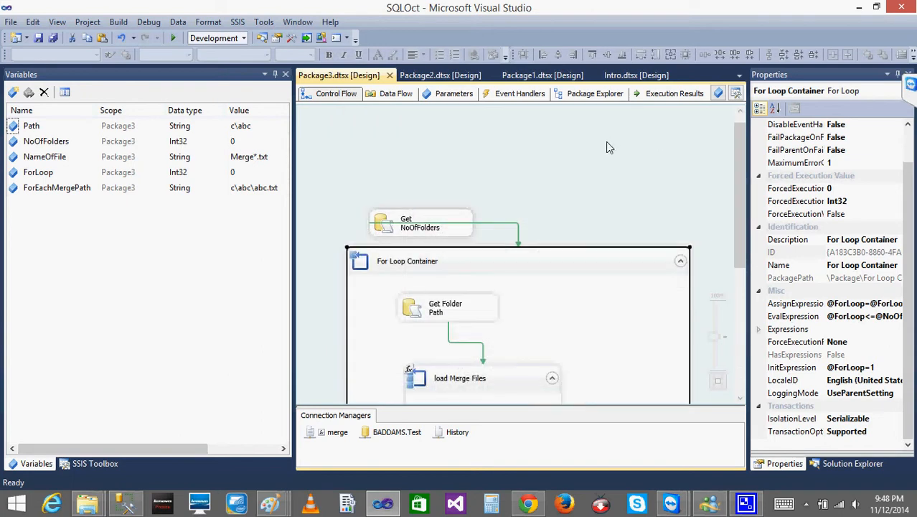
{"action": "left_click", "coordinate": [609, 172]}
Step: Debug the package again, check the loop and path variables at successive Load File breakpoint hits, and stop debugging
{"action": "left_click", "coordinate": [174, 39]}
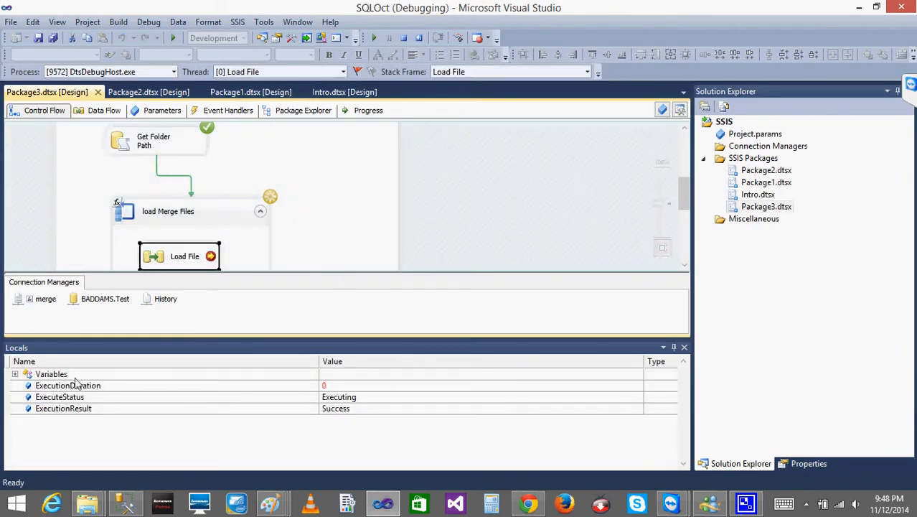
{"action": "left_click", "coordinate": [13, 374]}
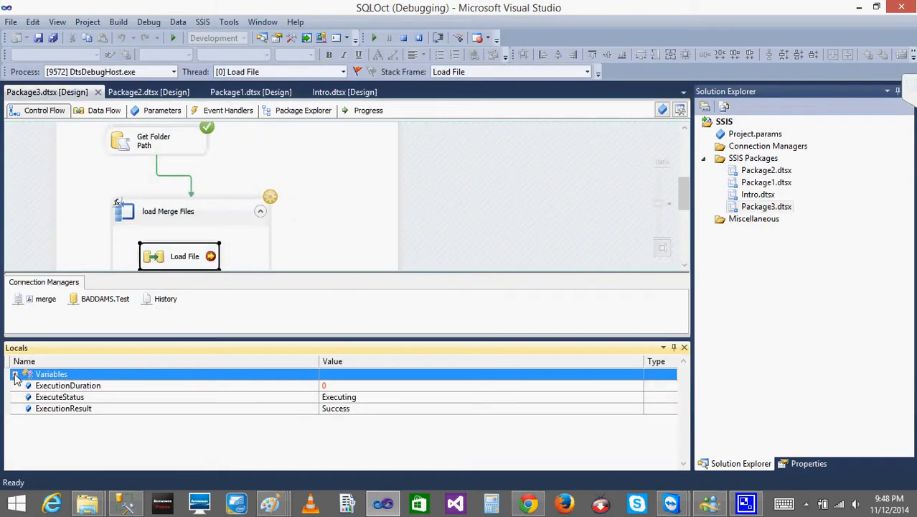
{"action": "left_click_drag", "start_coordinate": [680, 387], "coordinate": [682, 408]}
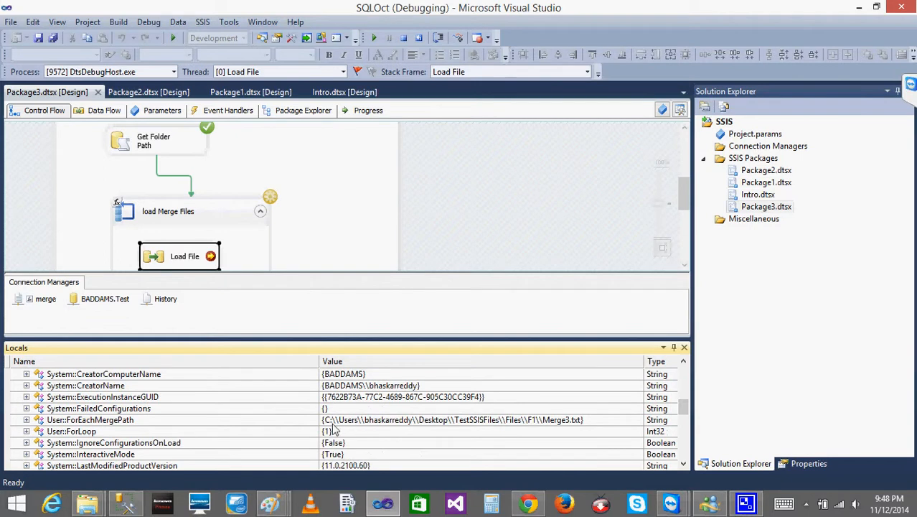
{"action": "left_click", "coordinate": [373, 37]}
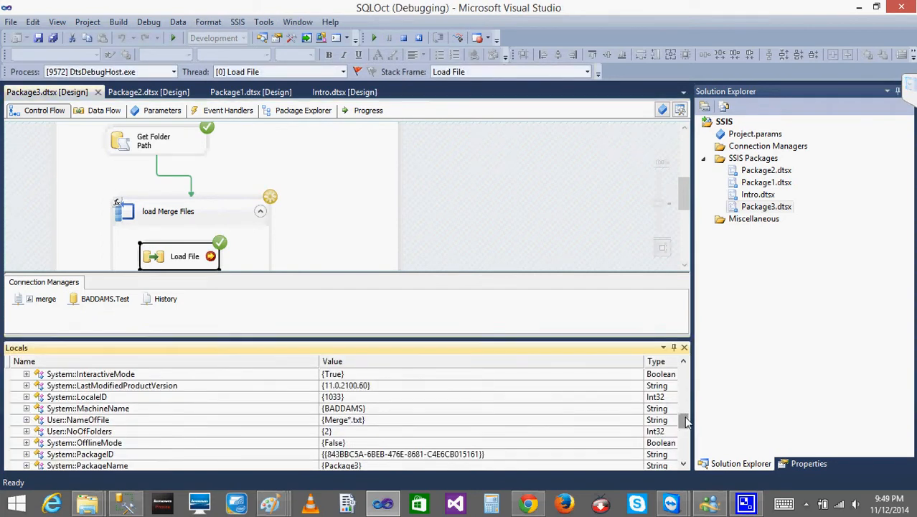
{"action": "left_click_drag", "start_coordinate": [685, 422], "coordinate": [685, 436]}
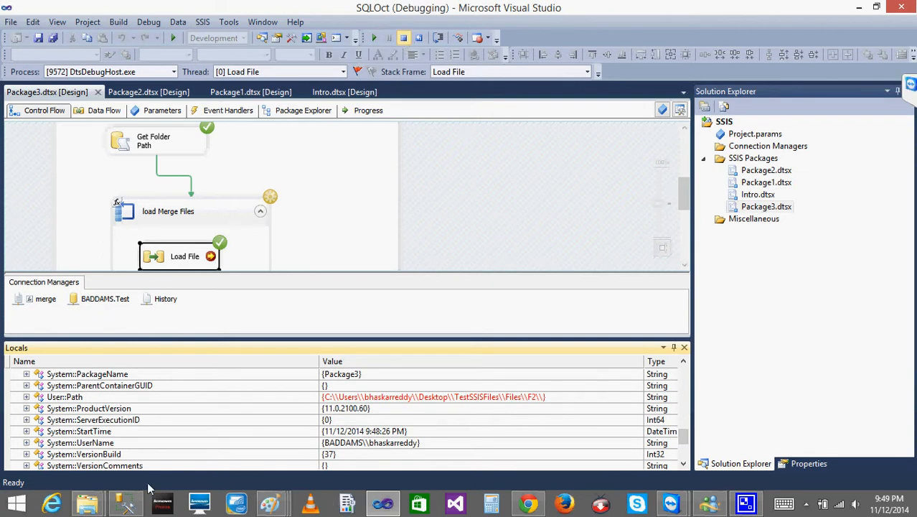
{"action": "key", "text": "shift+F5"}
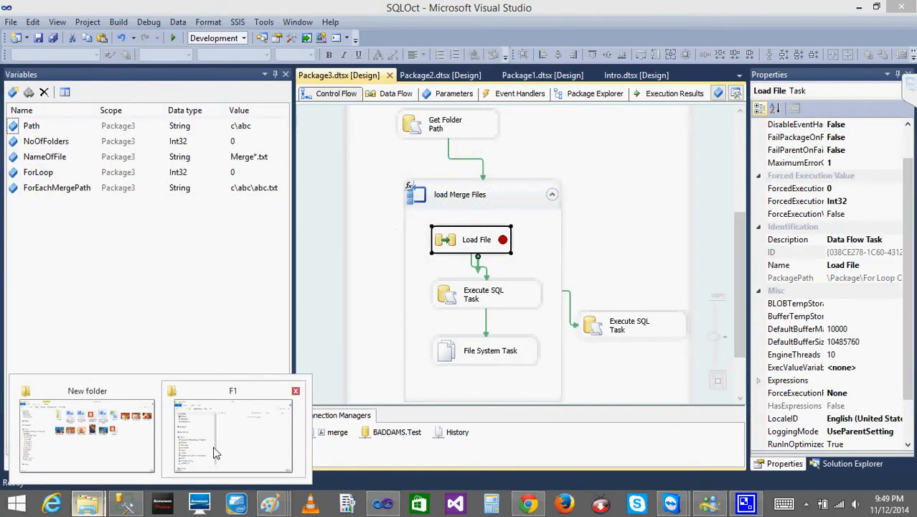
Step: In File Explorer, move Merge1.txt, Merge2.txt and Merge3.txt from the History folder back to the F1 folder
{"action": "left_click", "coordinate": [231, 405]}
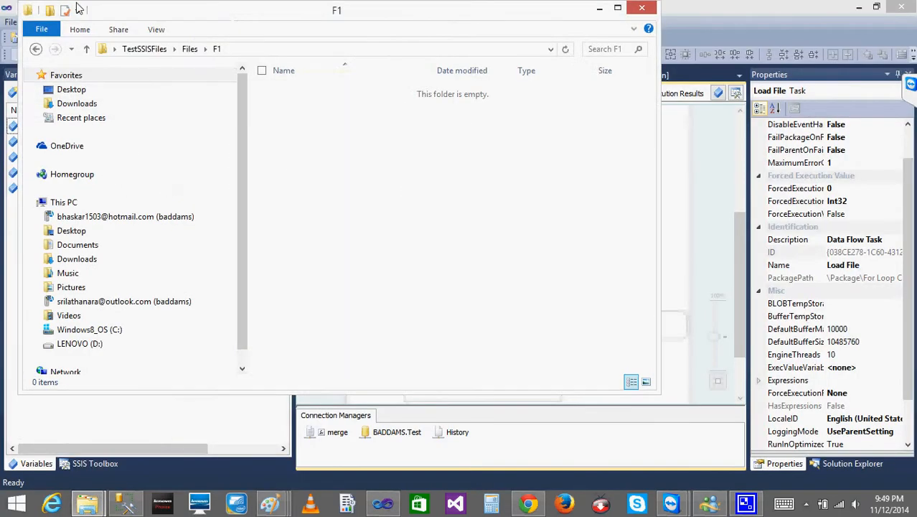
{"action": "left_click", "coordinate": [36, 49]}
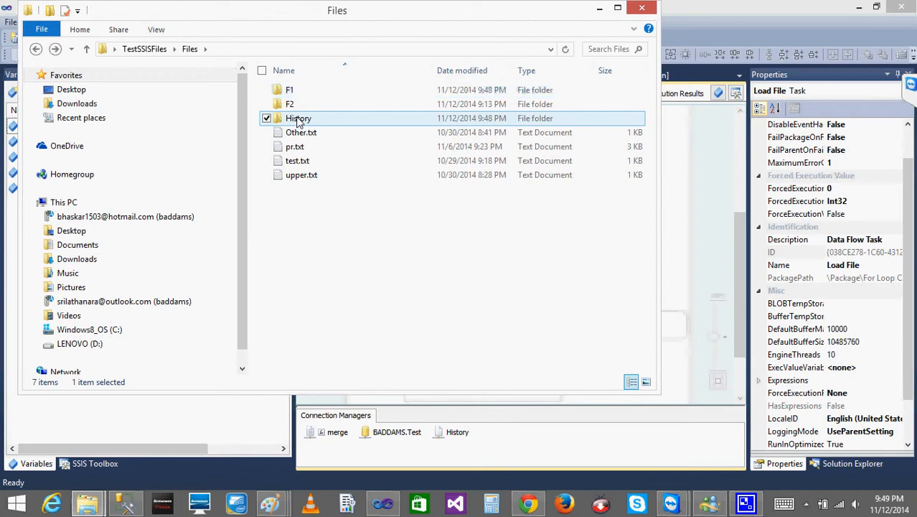
{"action": "double_click", "coordinate": [298, 120]}
{"action": "left_click", "coordinate": [267, 92]}
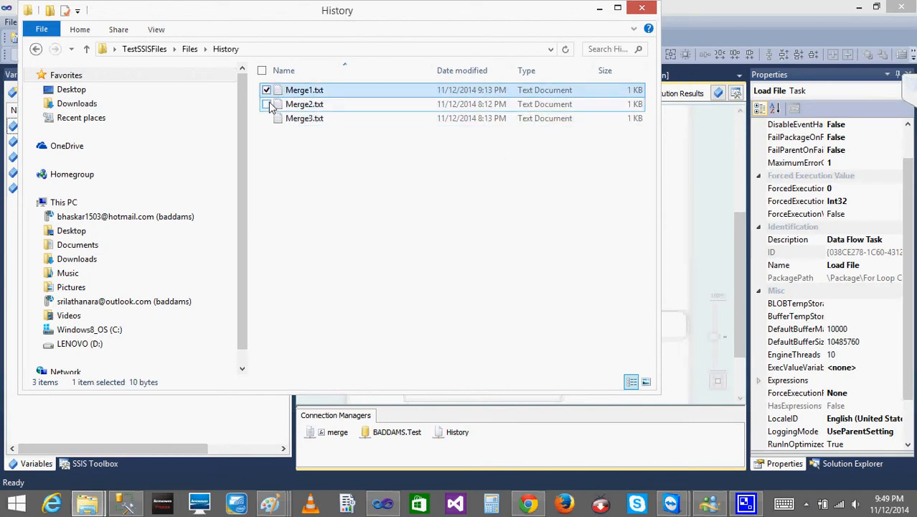
{"action": "left_click", "coordinate": [266, 104]}
{"action": "left_click", "coordinate": [267, 119]}
{"action": "right_click", "coordinate": [313, 106]}
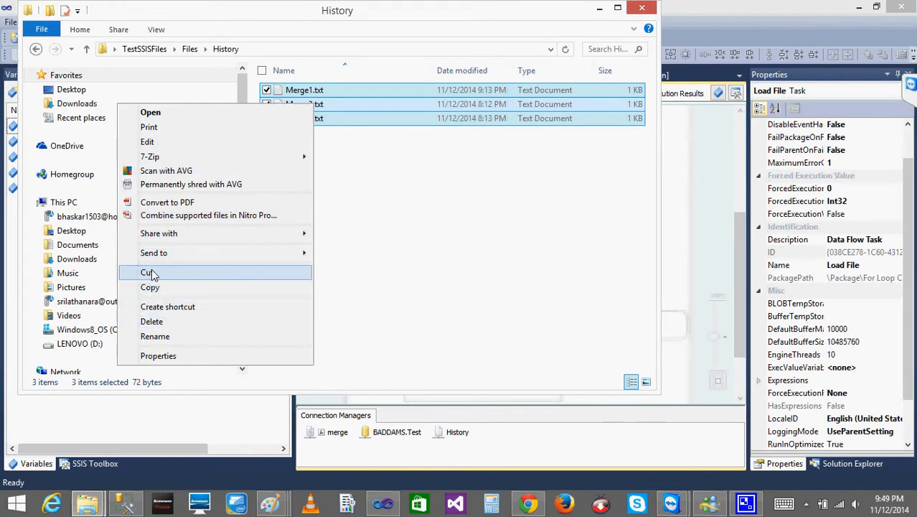
{"action": "left_click", "coordinate": [149, 272]}
{"action": "left_click", "coordinate": [35, 49]}
{"action": "double_click", "coordinate": [286, 91]}
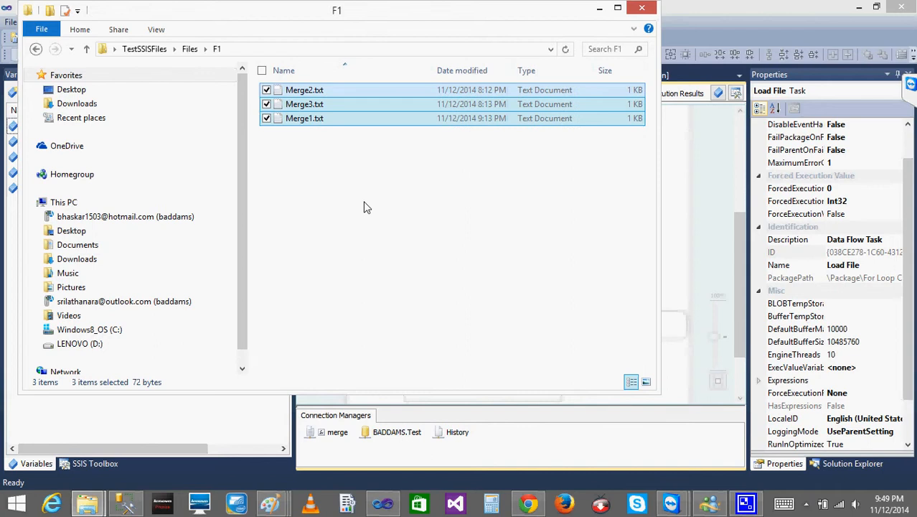
Step: Check the contents of the F2 and History folders and minimize the File Explorer window
{"action": "left_click", "coordinate": [36, 49]}
{"action": "left_click", "coordinate": [300, 106]}
{"action": "double_click", "coordinate": [301, 106]}
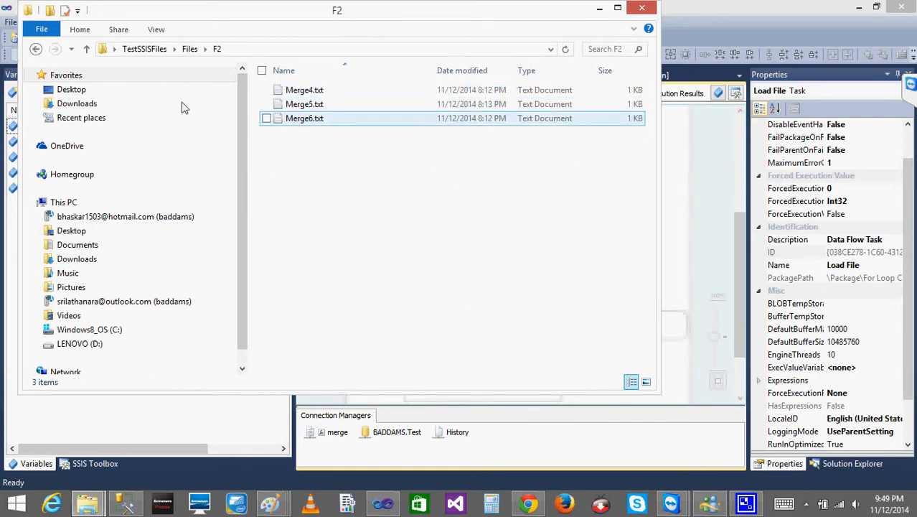
{"action": "left_click", "coordinate": [36, 49]}
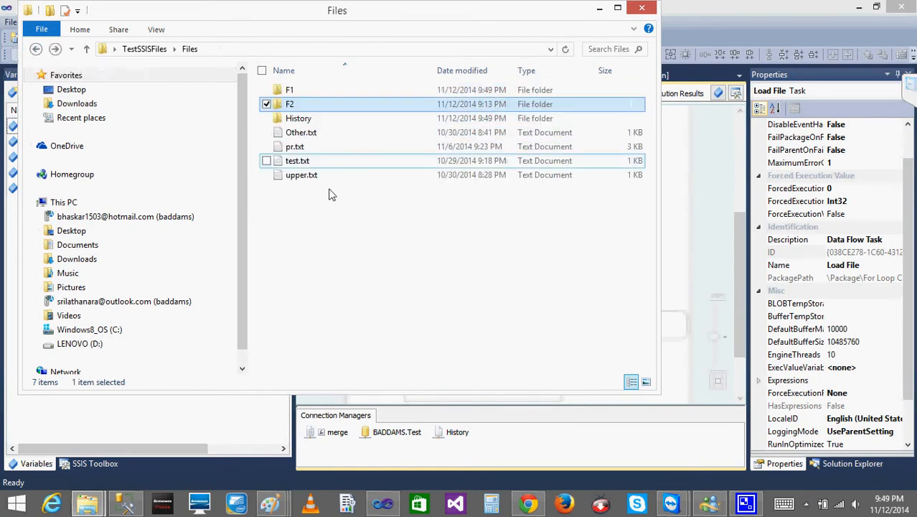
{"action": "double_click", "coordinate": [301, 118]}
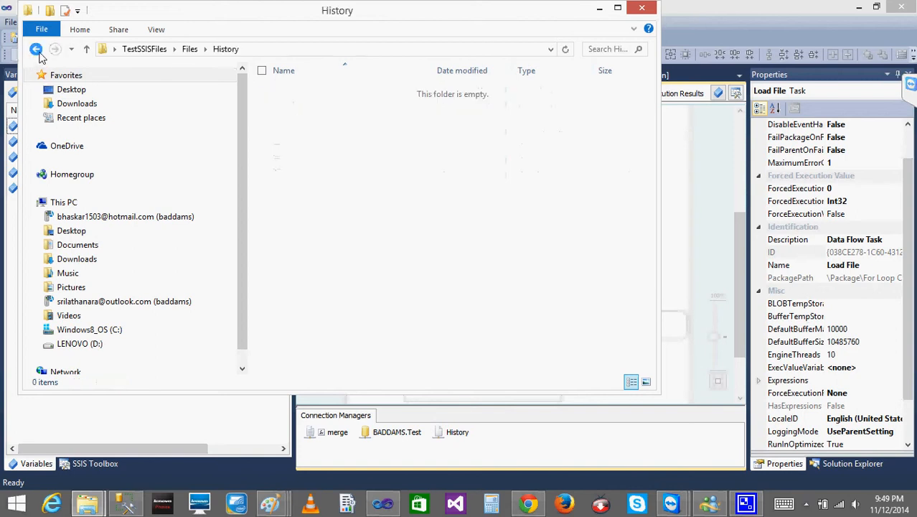
{"action": "left_click", "coordinate": [36, 49]}
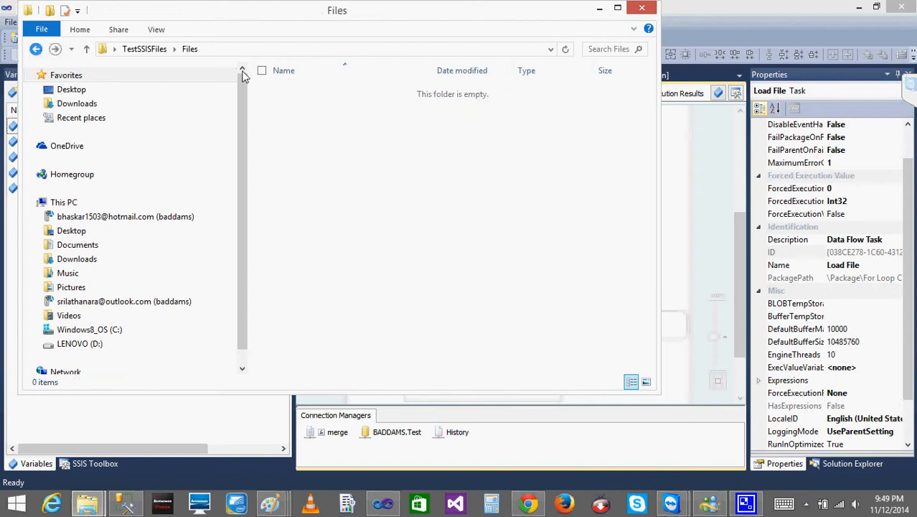
{"action": "left_click", "coordinate": [600, 9]}
Step: Restart debugging in Visual Studio and check the ForEachMergePath and ForLoop values at the Load File breakpoint
{"action": "left_click", "coordinate": [173, 38]}
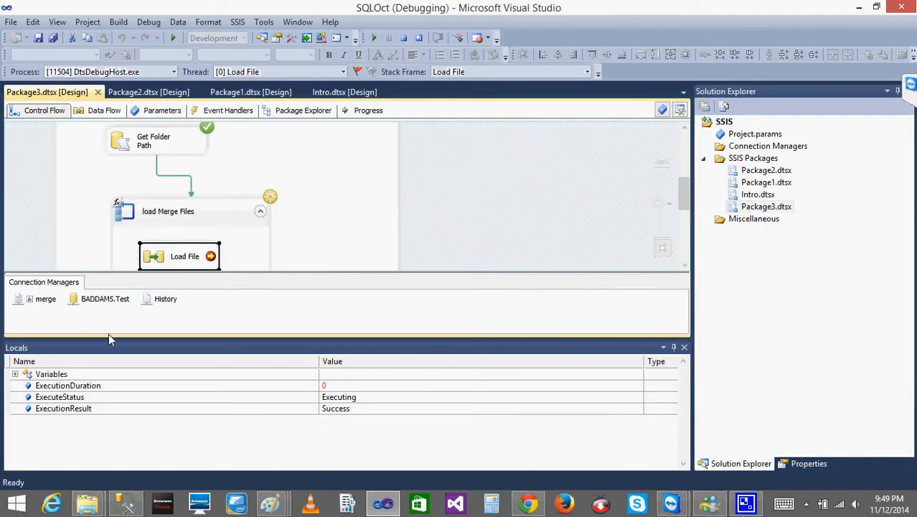
{"action": "left_click", "coordinate": [14, 374]}
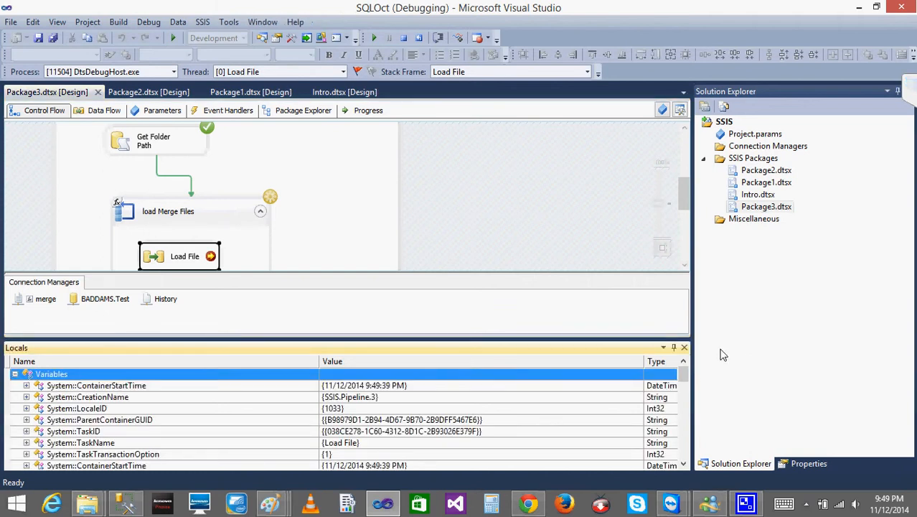
{"action": "left_click_drag", "start_coordinate": [688, 376], "coordinate": [683, 410]}
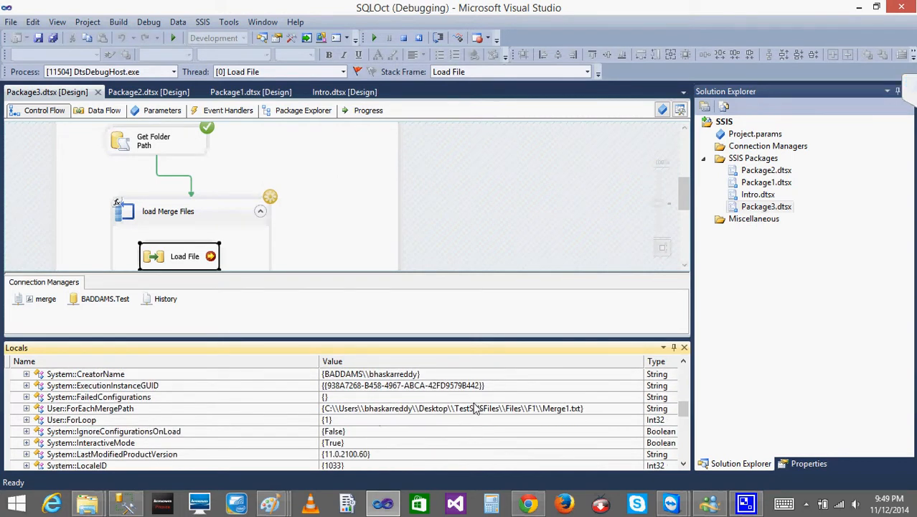
Step: Check the Path variable, continue through the next two Load File breakpoint hits, and check ForEachMergePath and ForLoop at each
{"action": "left_click_drag", "start_coordinate": [679, 406], "coordinate": [680, 435]}
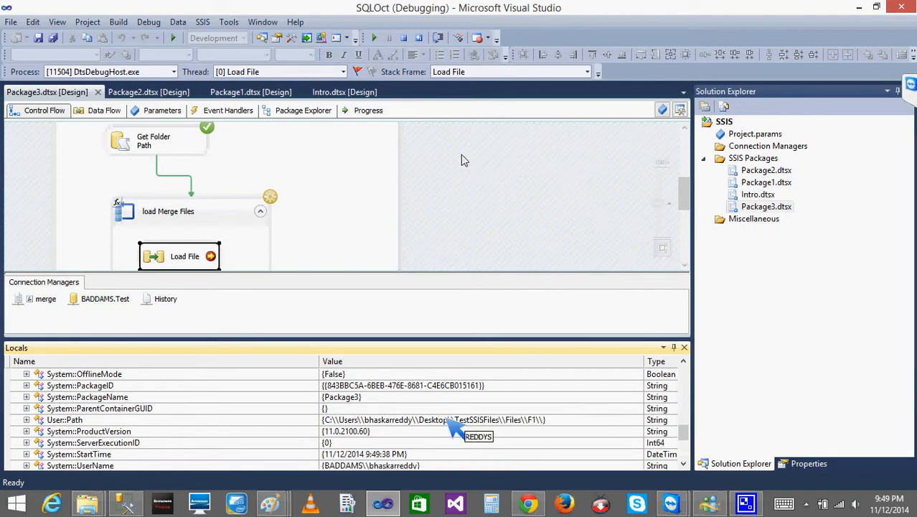
{"action": "left_click", "coordinate": [376, 40]}
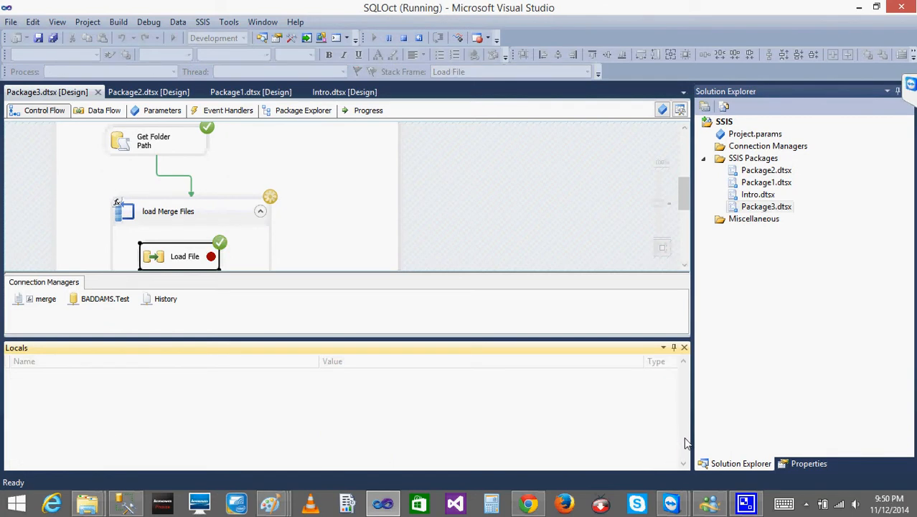
{"action": "left_click_drag", "start_coordinate": [685, 445], "coordinate": [685, 407]}
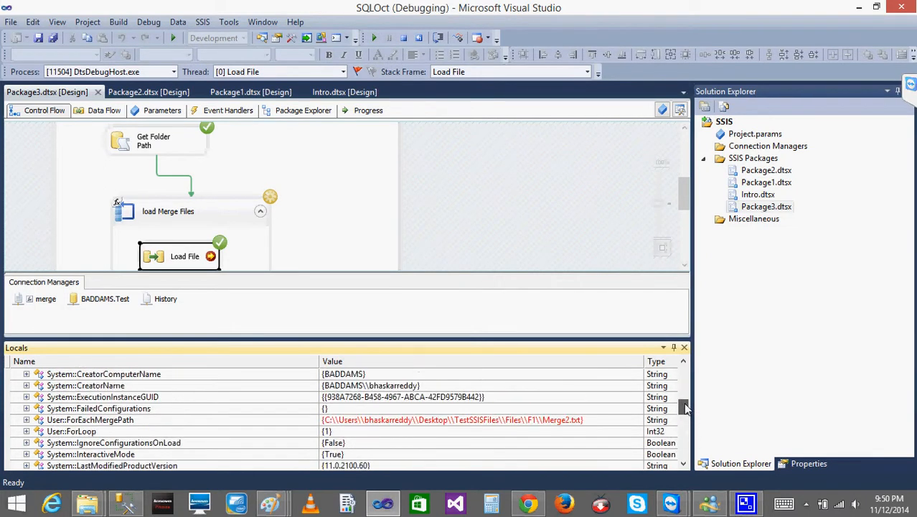
{"action": "left_click", "coordinate": [374, 38]}
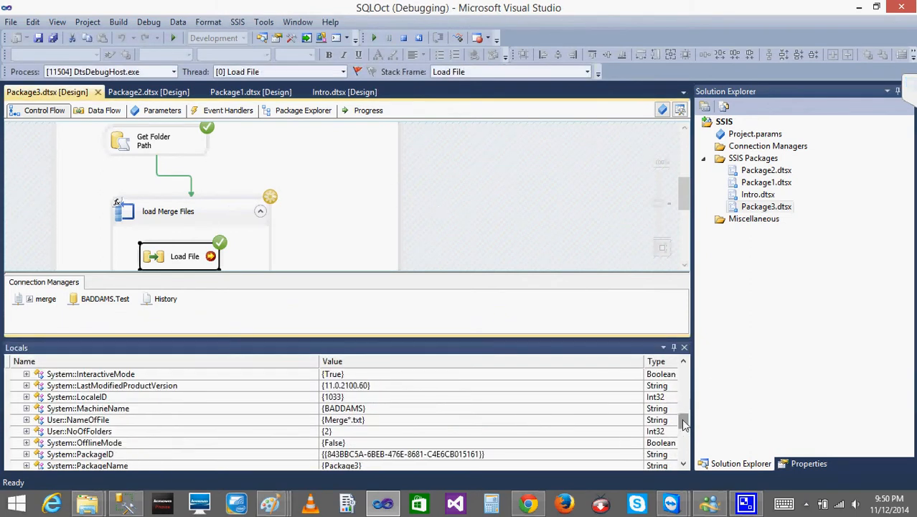
{"action": "mouse_move", "coordinate": [683, 424]}
{"action": "left_mouse_down"}
{"action": "mouse_move", "coordinate": [685, 459]}
{"action": "mouse_move", "coordinate": [680, 408]}
{"action": "left_mouse_up"}
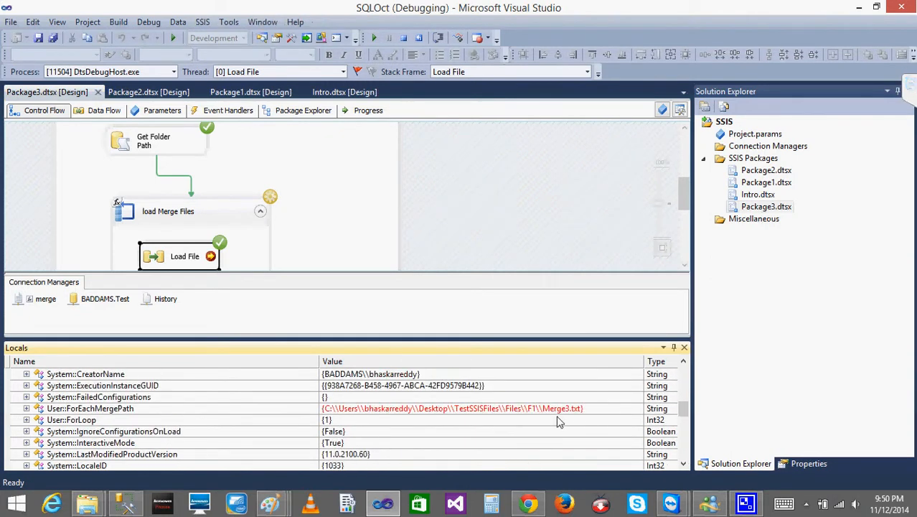
Step: In File Explorer, check which Merge files are in the F1, History and F2 folders, and return to Visual Studio
{"action": "mouse_move", "coordinate": [89, 506]}
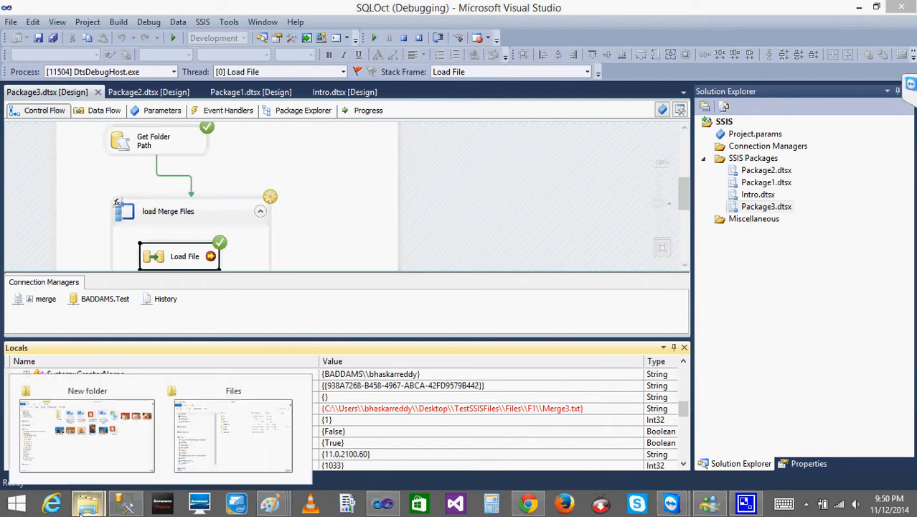
{"action": "left_click", "coordinate": [212, 442]}
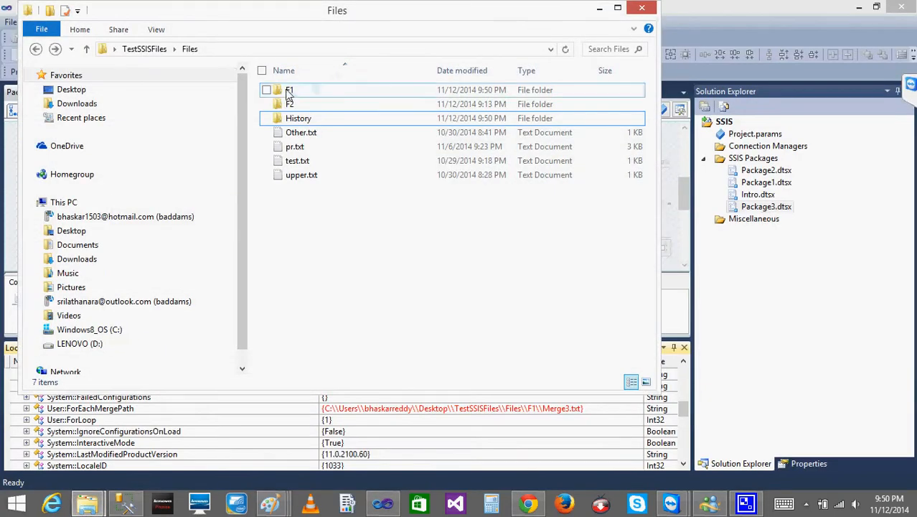
{"action": "double_click", "coordinate": [307, 91]}
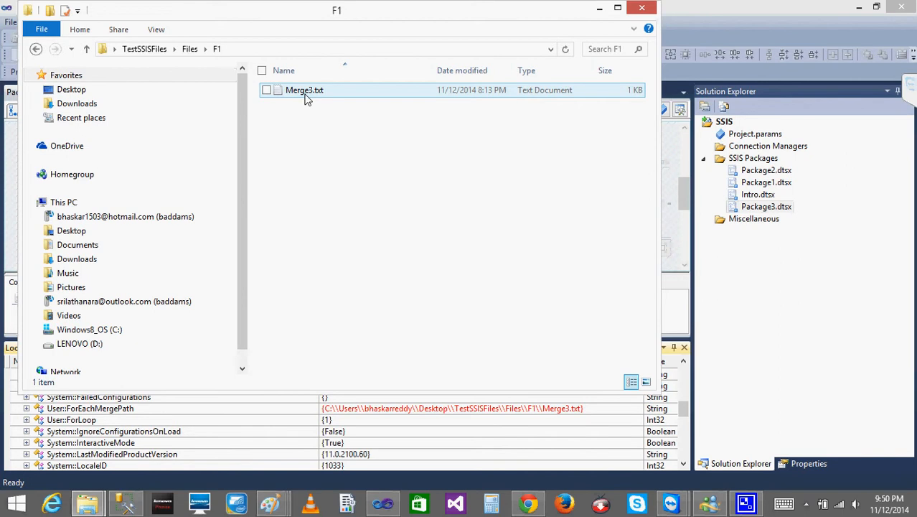
{"action": "left_click", "coordinate": [36, 49]}
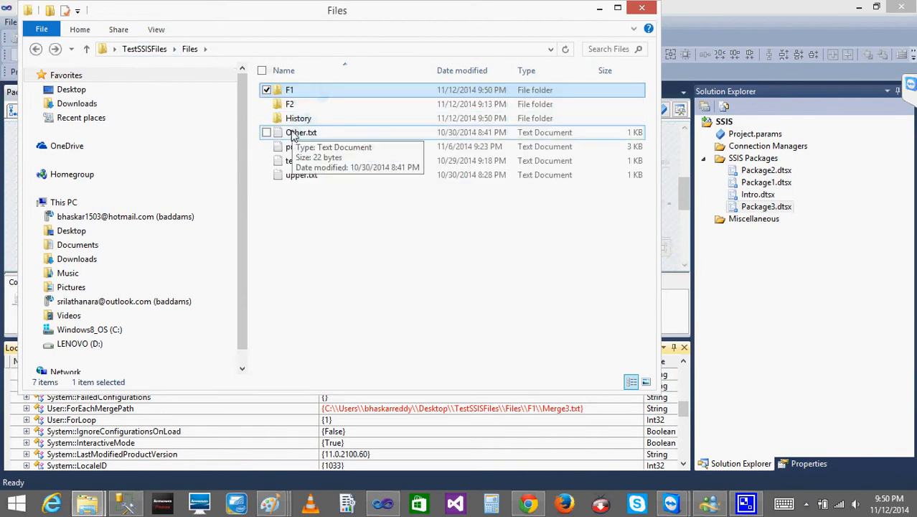
{"action": "double_click", "coordinate": [297, 118]}
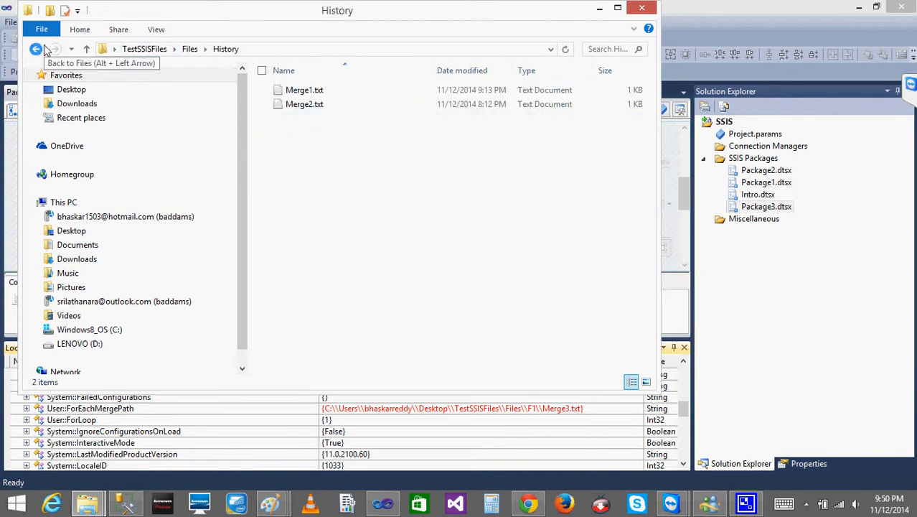
{"action": "double_click", "coordinate": [35, 49]}
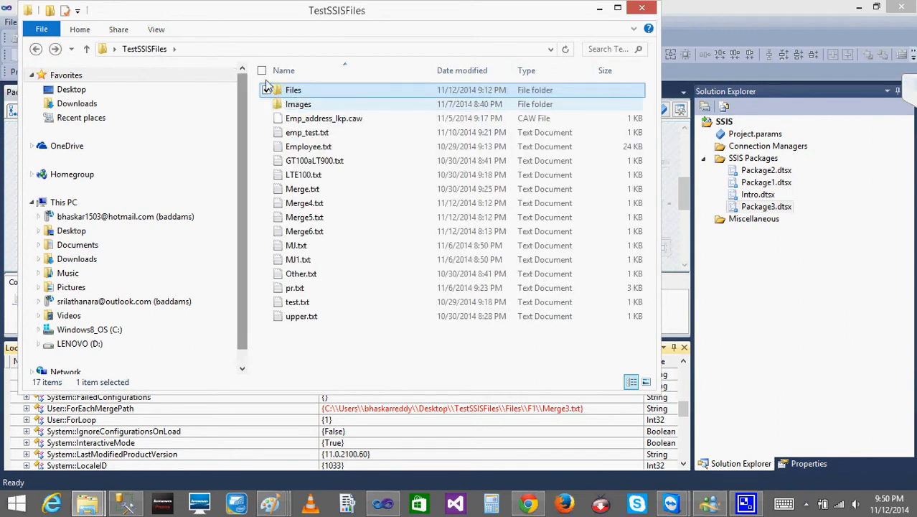
{"action": "double_click", "coordinate": [293, 91]}
{"action": "double_click", "coordinate": [293, 104]}
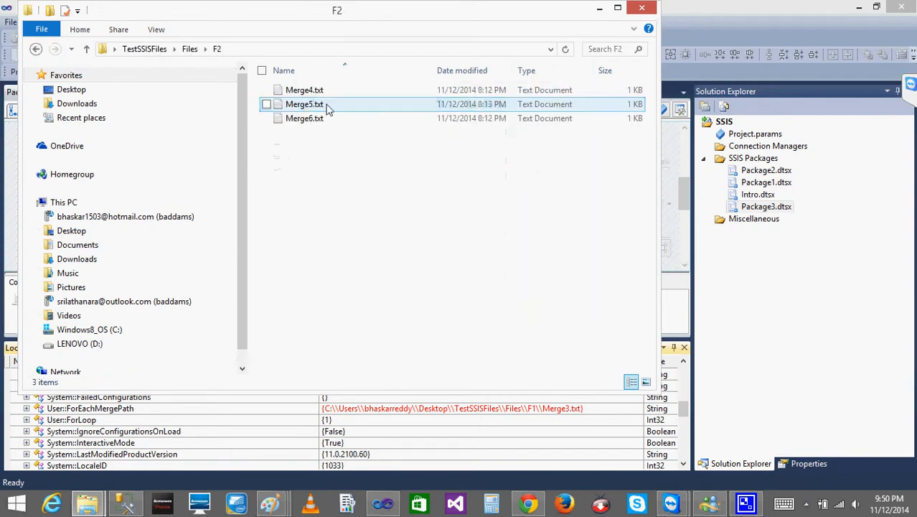
{"action": "left_click", "coordinate": [617, 7]}
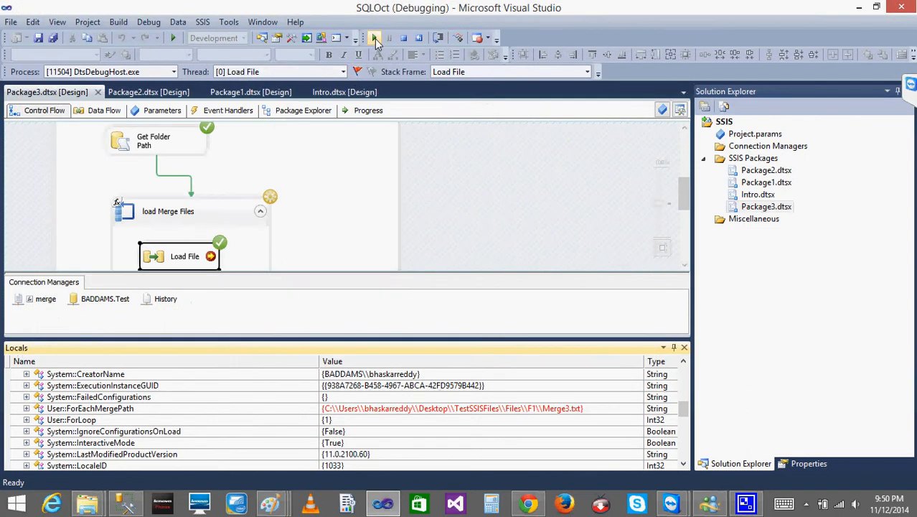
Step: Continue debugging the package and check in File Explorer which Merge files are in the F1 and History folders
{"action": "left_click", "coordinate": [374, 39]}
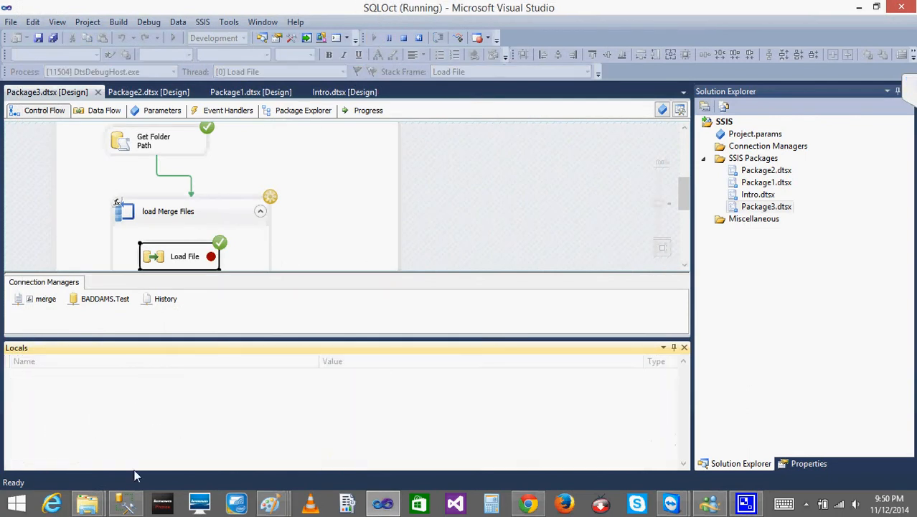
{"action": "mouse_move", "coordinate": [93, 504]}
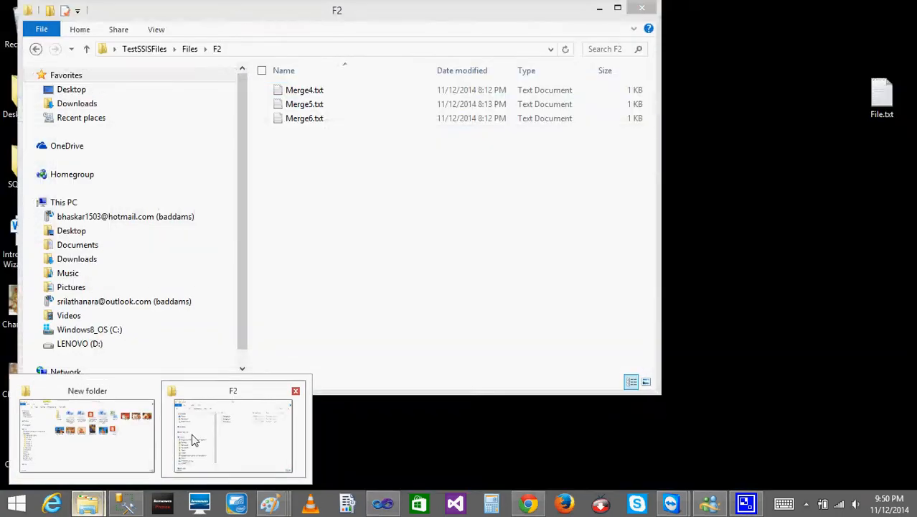
{"action": "left_click", "coordinate": [190, 435]}
{"action": "left_click", "coordinate": [36, 49]}
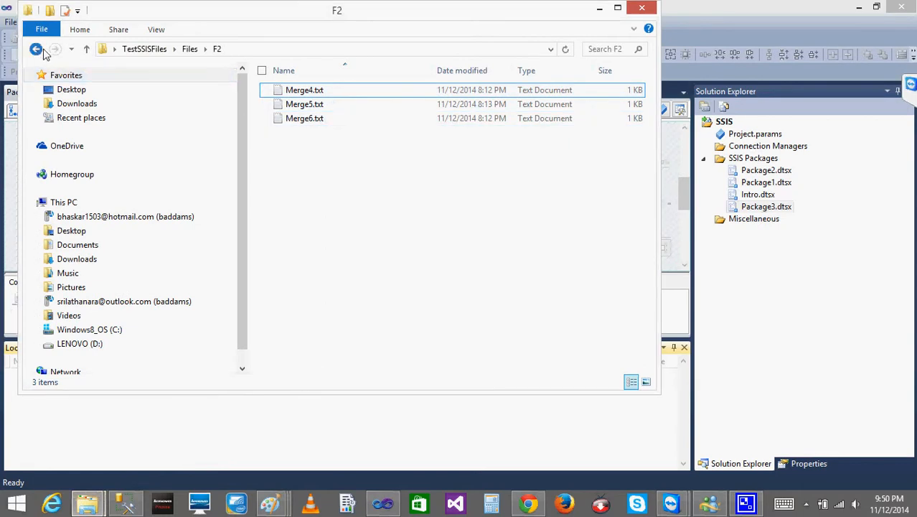
{"action": "double_click", "coordinate": [291, 90]}
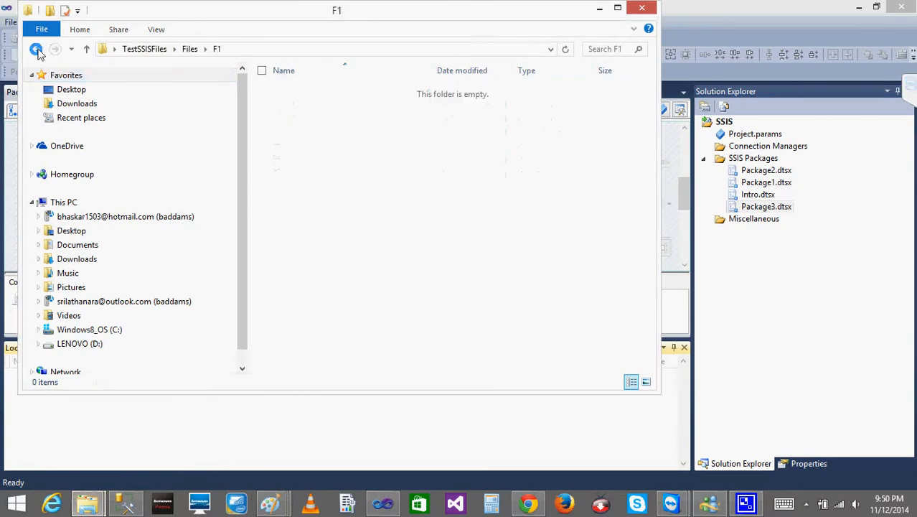
{"action": "left_click", "coordinate": [36, 49]}
{"action": "double_click", "coordinate": [290, 119]}
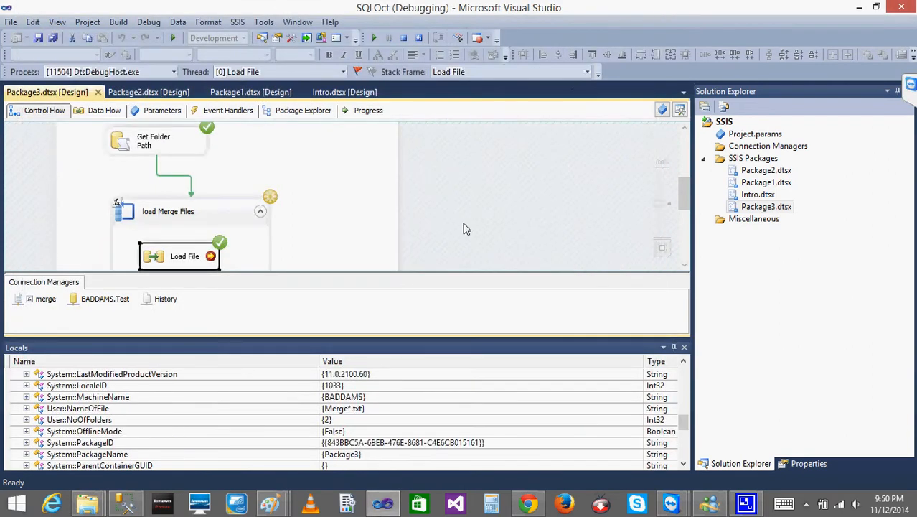
Step: Back in Visual Studio, check the ForEachMergePath, ForLoop and Path values at the Load File breakpoint
{"action": "left_click", "coordinate": [463, 228]}
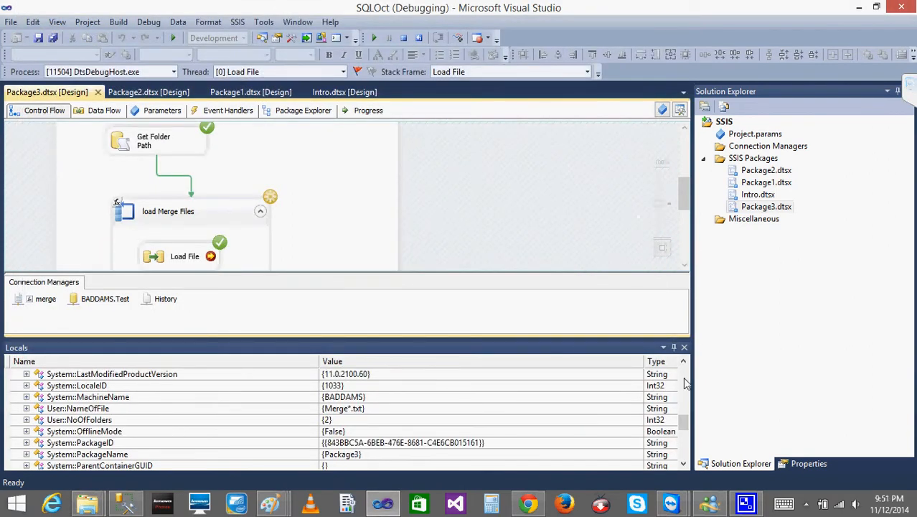
{"action": "left_click_drag", "start_coordinate": [685, 424], "coordinate": [683, 399]}
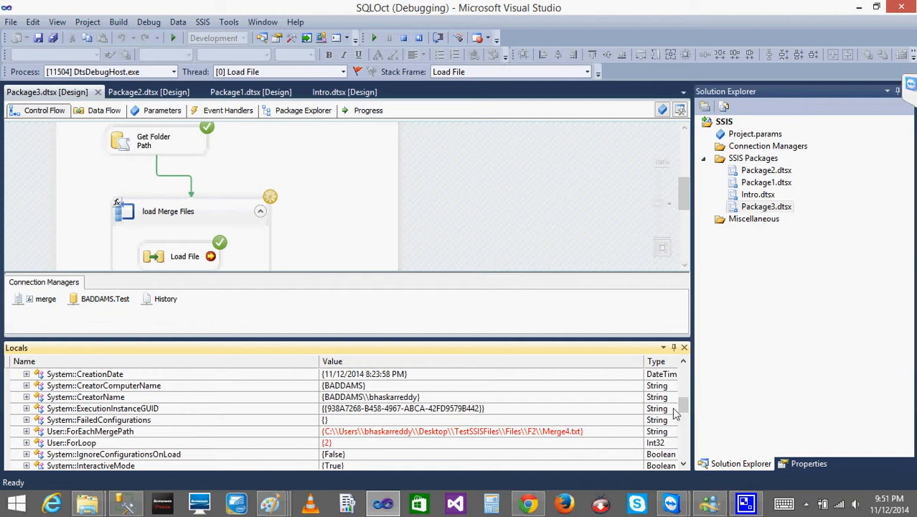
{"action": "left_click_drag", "start_coordinate": [682, 407], "coordinate": [683, 447]}
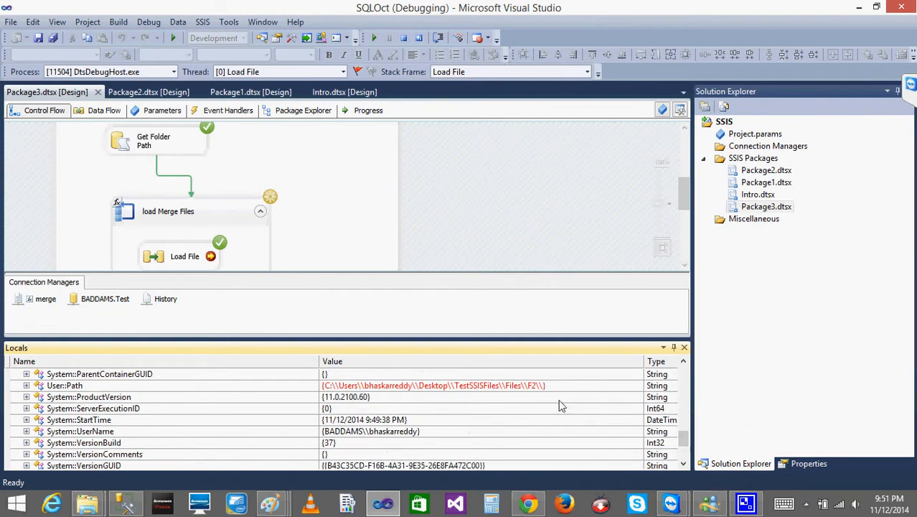
Step: Continue through two more Load File breakpoint hits, minimize File Explorer, and check the Path, ForEachMergePath and ForLoop values
{"action": "left_click", "coordinate": [373, 41]}
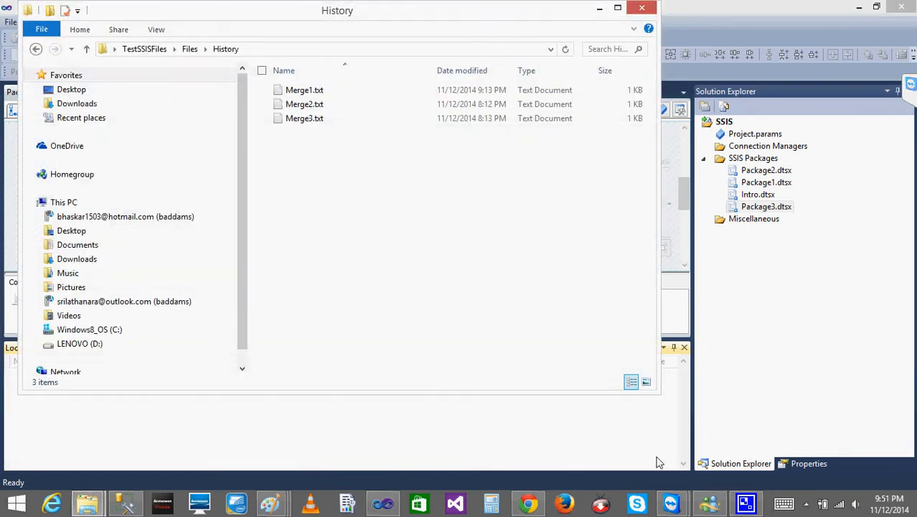
{"action": "left_click", "coordinate": [600, 8]}
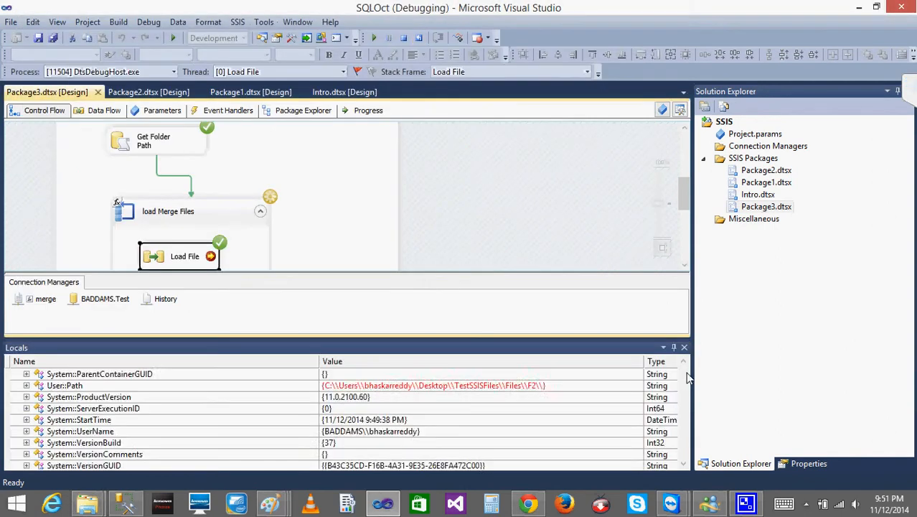
{"action": "scroll", "coordinate": [687, 378], "scroll_direction": "down", "scroll_amount": 10}
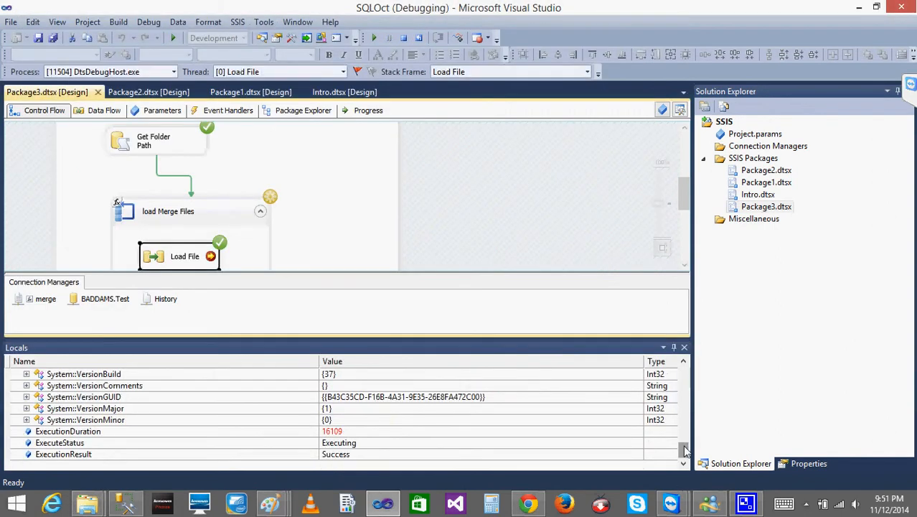
{"action": "left_click_drag", "start_coordinate": [684, 450], "coordinate": [682, 425]}
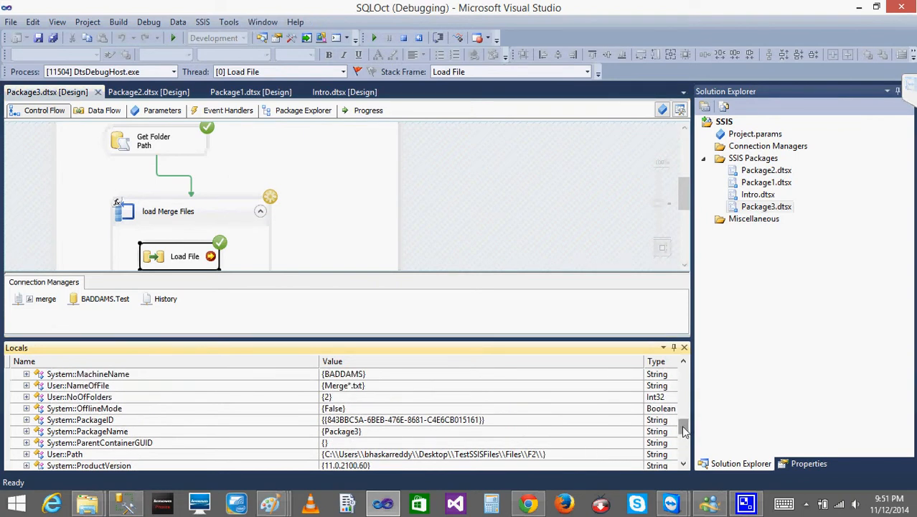
{"action": "left_click_drag", "start_coordinate": [682, 426], "coordinate": [683, 408]}
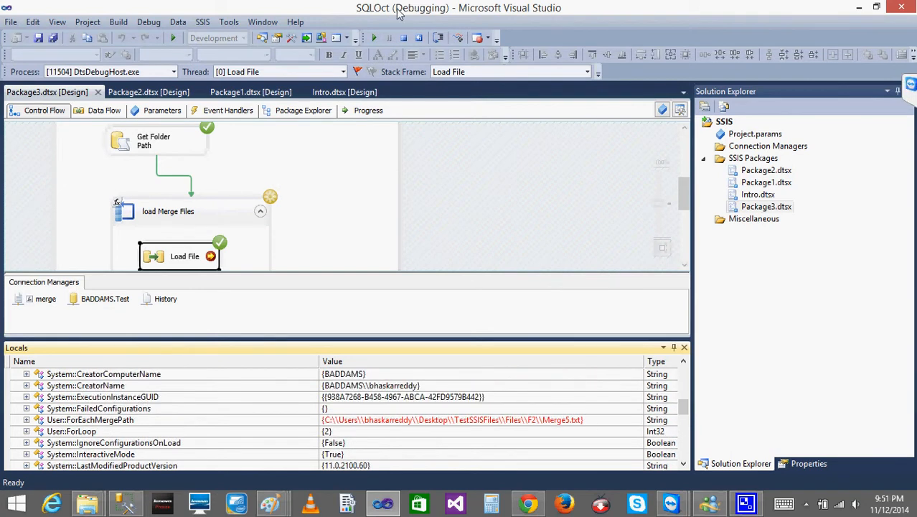
{"action": "left_click", "coordinate": [374, 37]}
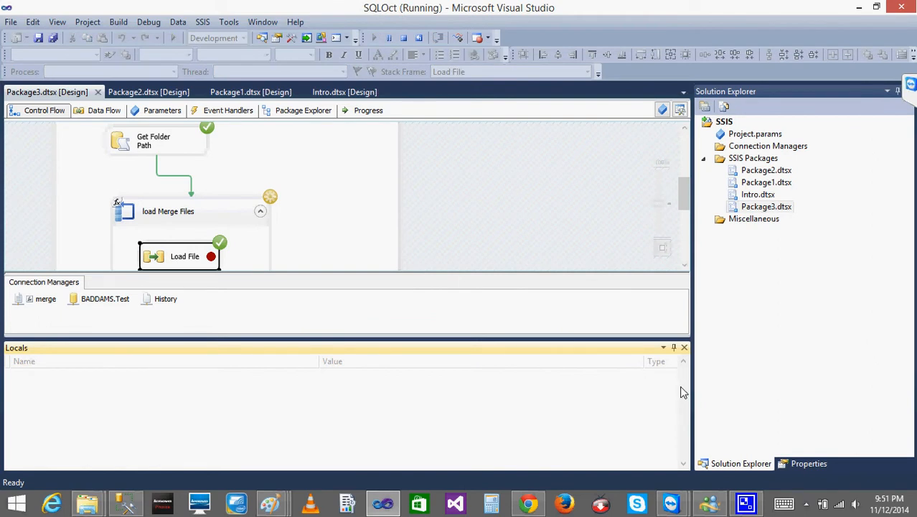
{"action": "mouse_move", "coordinate": [682, 391]}
{"action": "left_mouse_down"}
{"action": "mouse_move", "coordinate": [686, 458]}
{"action": "mouse_move", "coordinate": [685, 406]}
{"action": "left_mouse_up"}
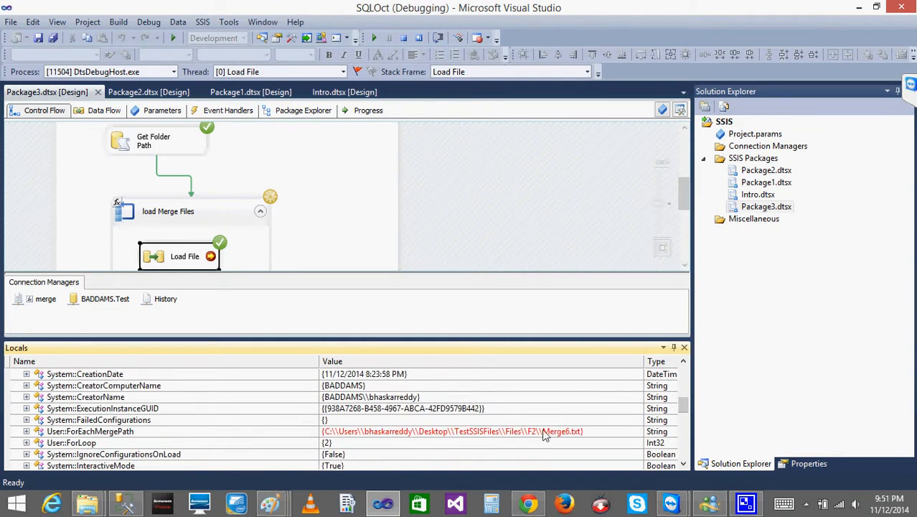
Step: Continue the package run to completion, check the remaining control flow tasks, and stop debugging
{"action": "left_click", "coordinate": [375, 38]}
{"action": "left_click_drag", "start_coordinate": [684, 194], "coordinate": [689, 234]}
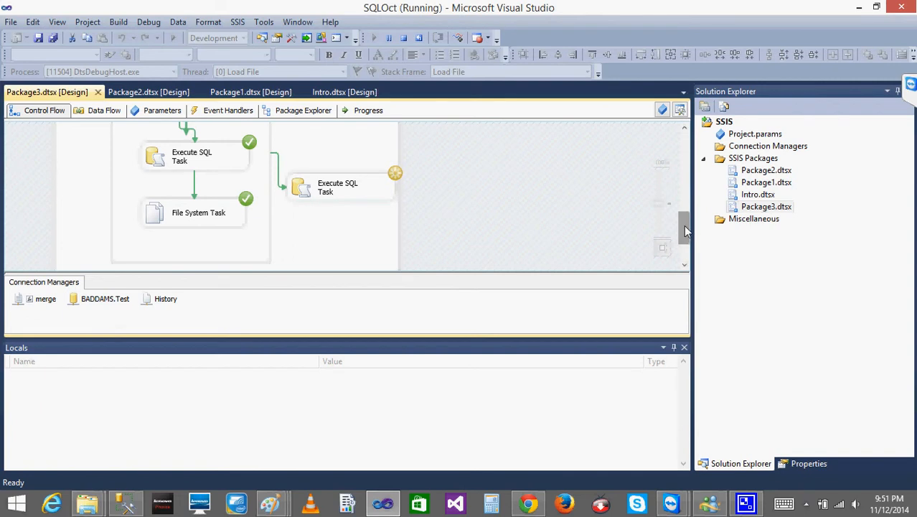
{"action": "left_click_drag", "start_coordinate": [693, 219], "coordinate": [695, 229]}
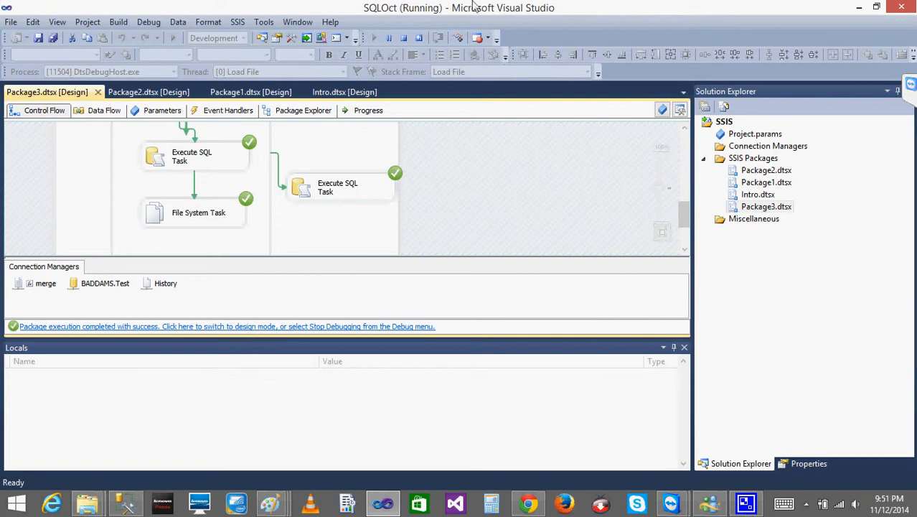
{"action": "left_click", "coordinate": [406, 38]}
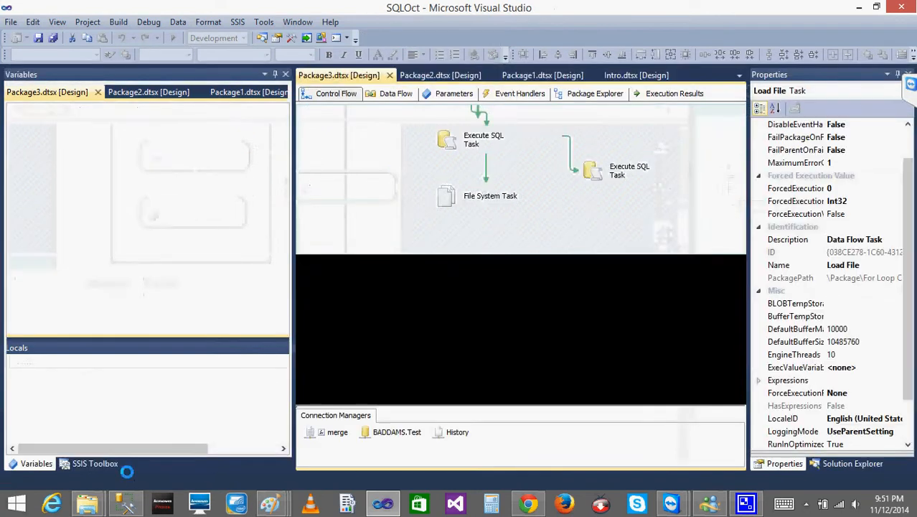
Step: Check the Merge files in the History folder in File Explorer and minimize its window
{"action": "mouse_move", "coordinate": [118, 496]}
{"action": "left_click", "coordinate": [233, 439]}
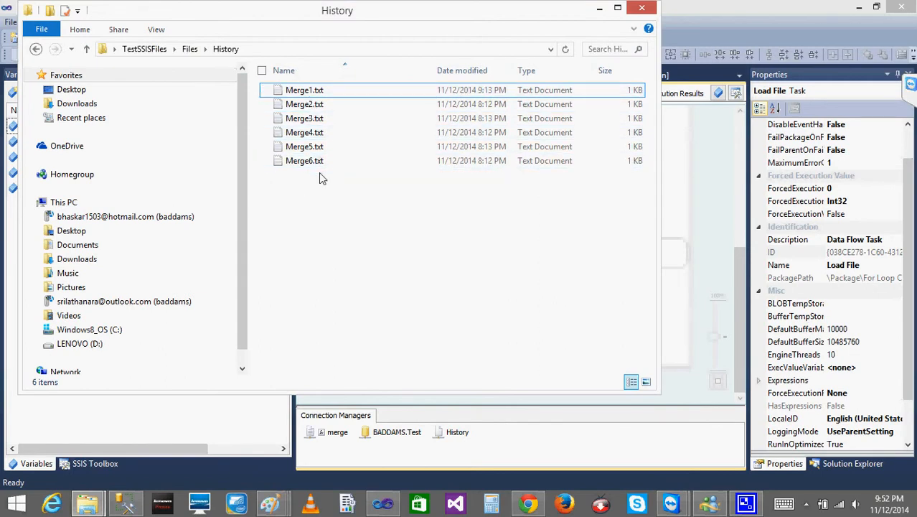
{"action": "left_click", "coordinate": [600, 9]}
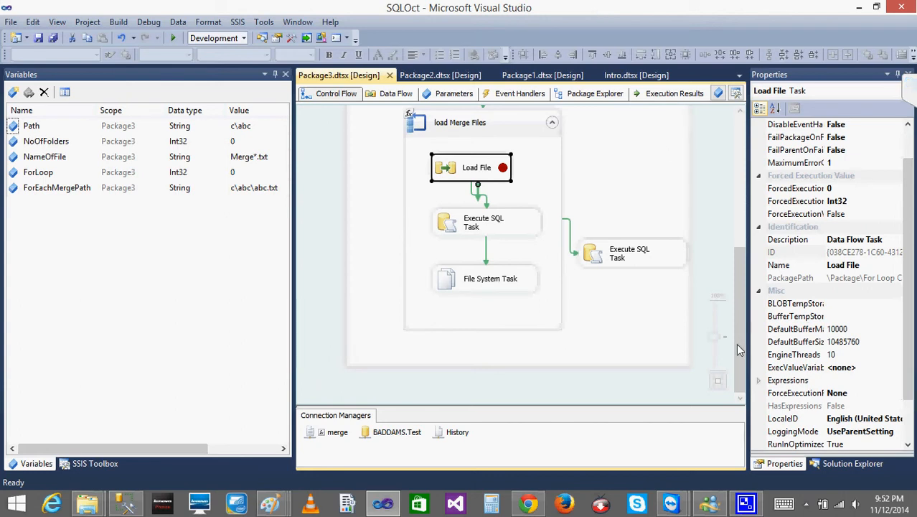
{"action": "left_click", "coordinate": [807, 507]}
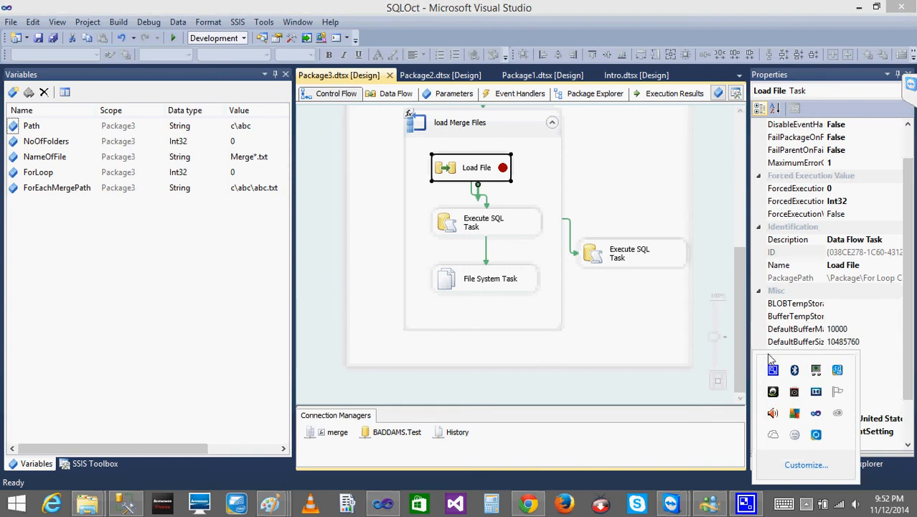